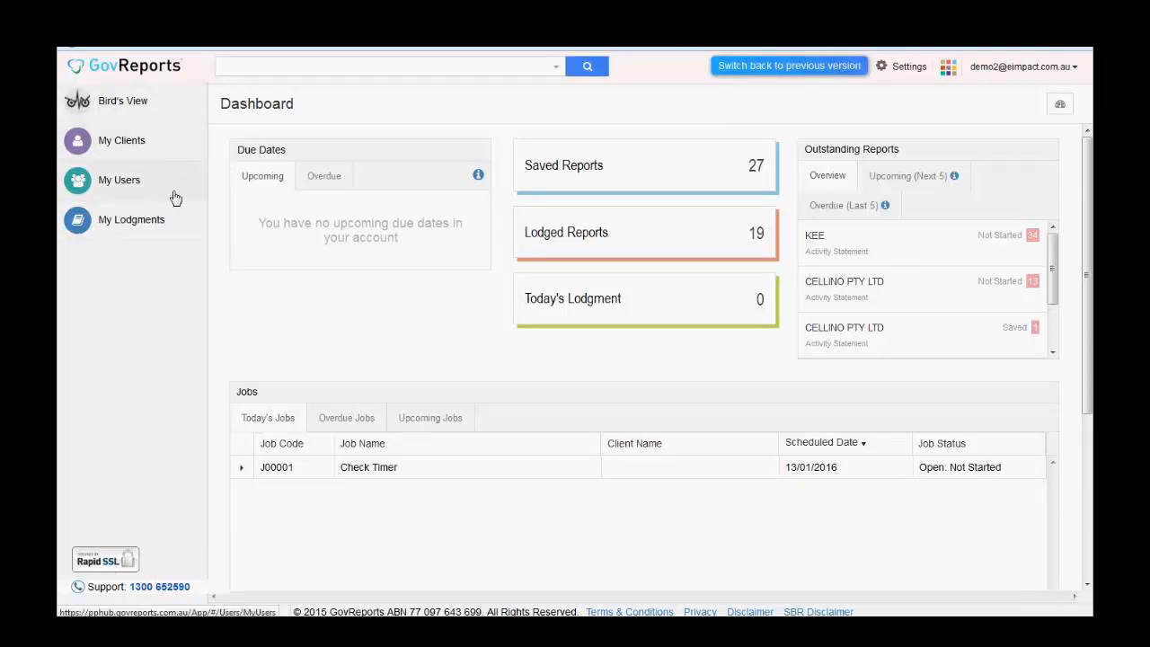
- View the list of users on the account, then return to the dashboard
{"action": "mouse_move", "coordinate": [173, 237]}
{"action": "left_click", "coordinate": [180, 182]}
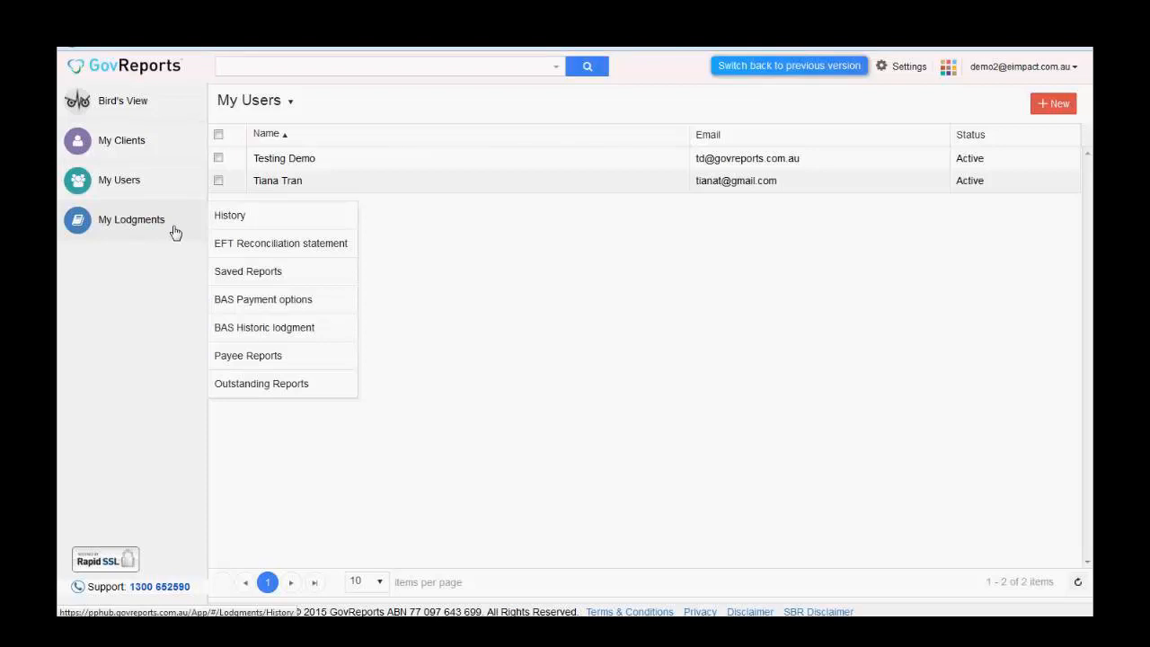
{"action": "left_click", "coordinate": [158, 110]}
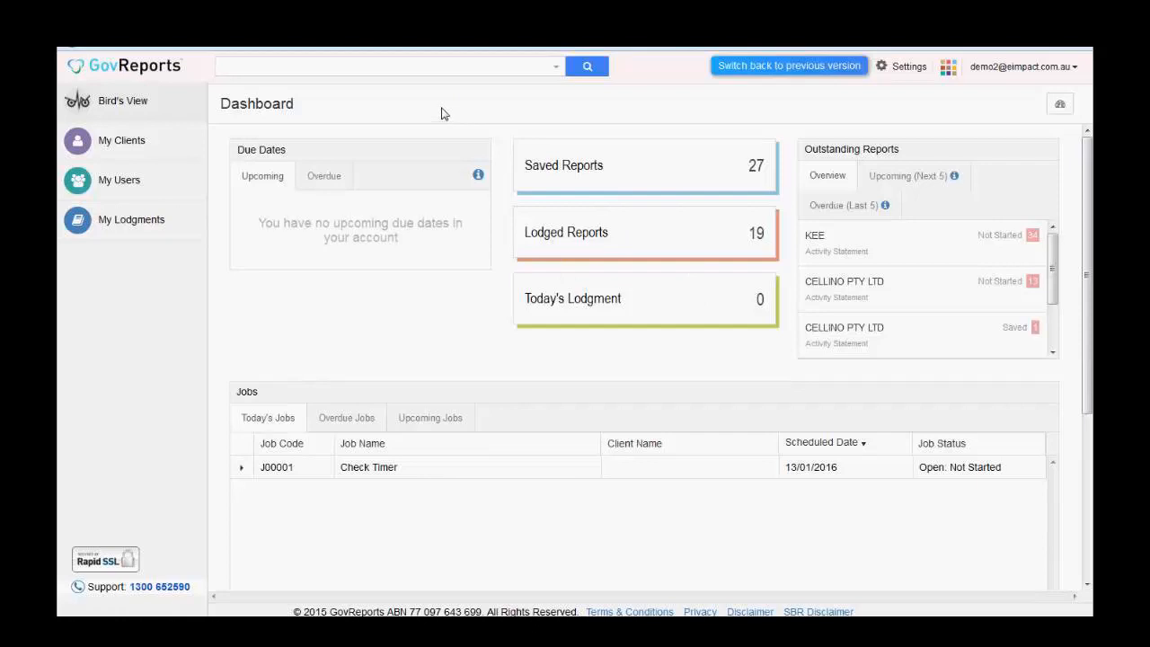
- Search the account for 'cellino' to list the matching client records
{"action": "left_click", "coordinate": [512, 72]}
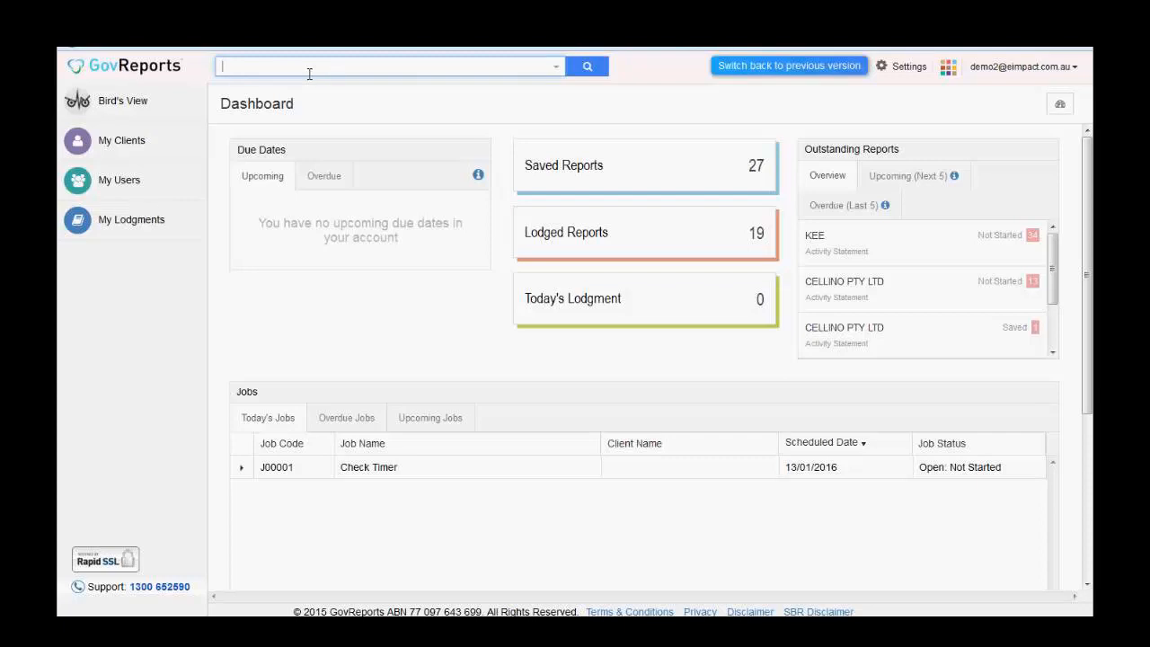
{"action": "left_click", "coordinate": [373, 74]}
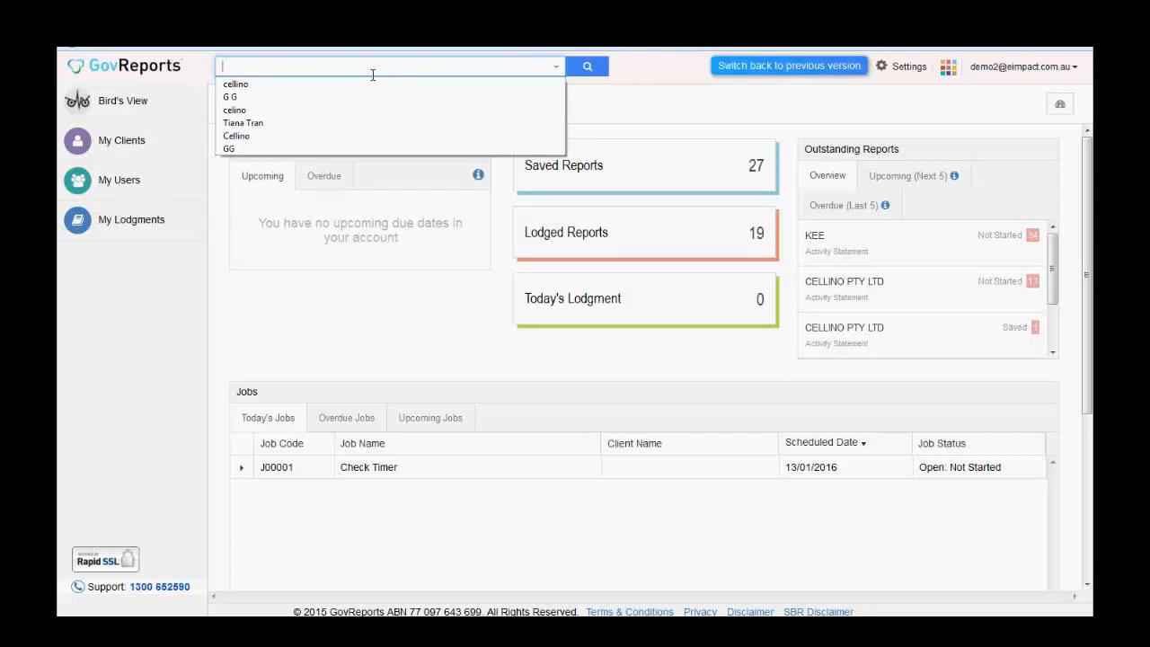
{"action": "type", "text": "c"}
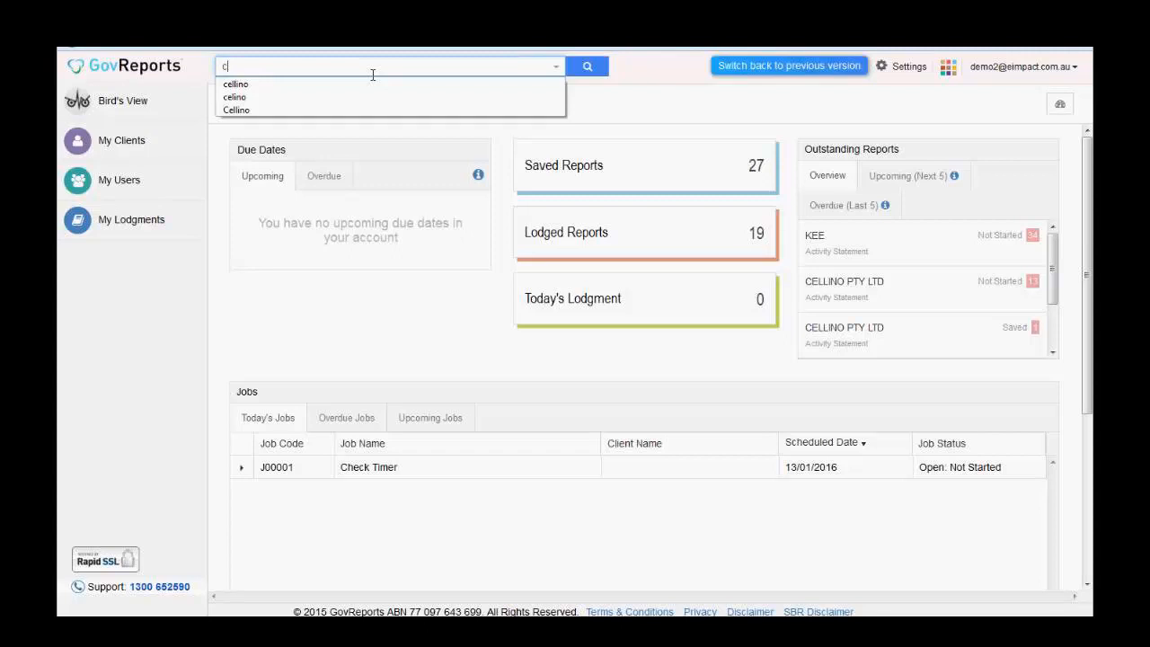
{"action": "type", "text": "ellin"}
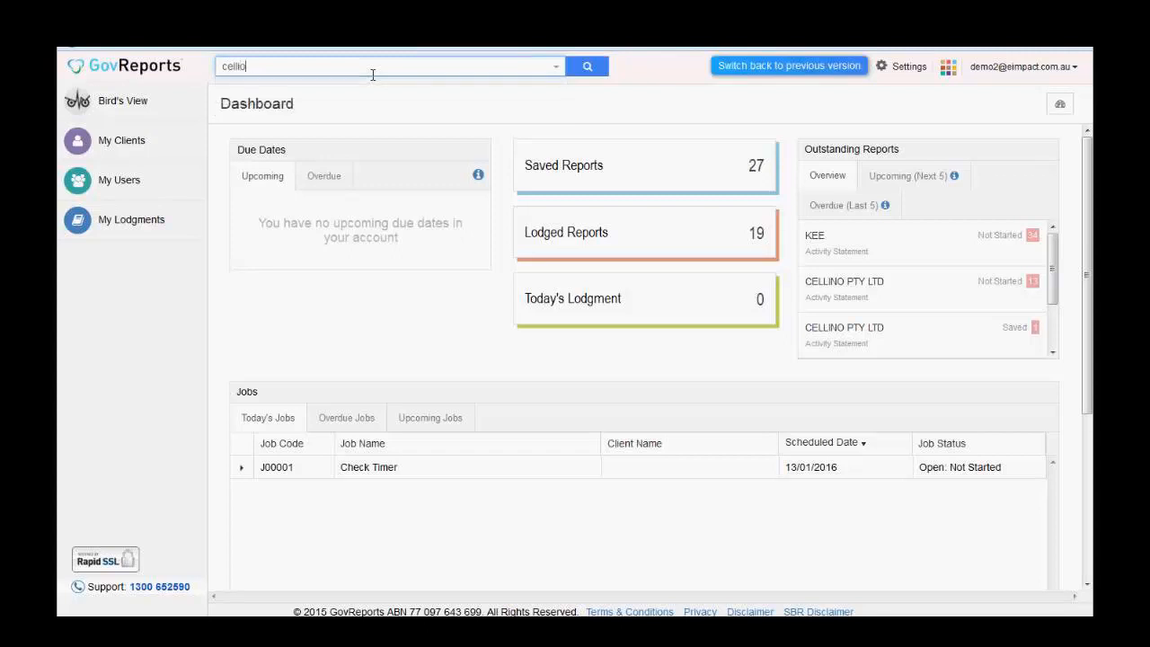
{"action": "type", "text": "o"}
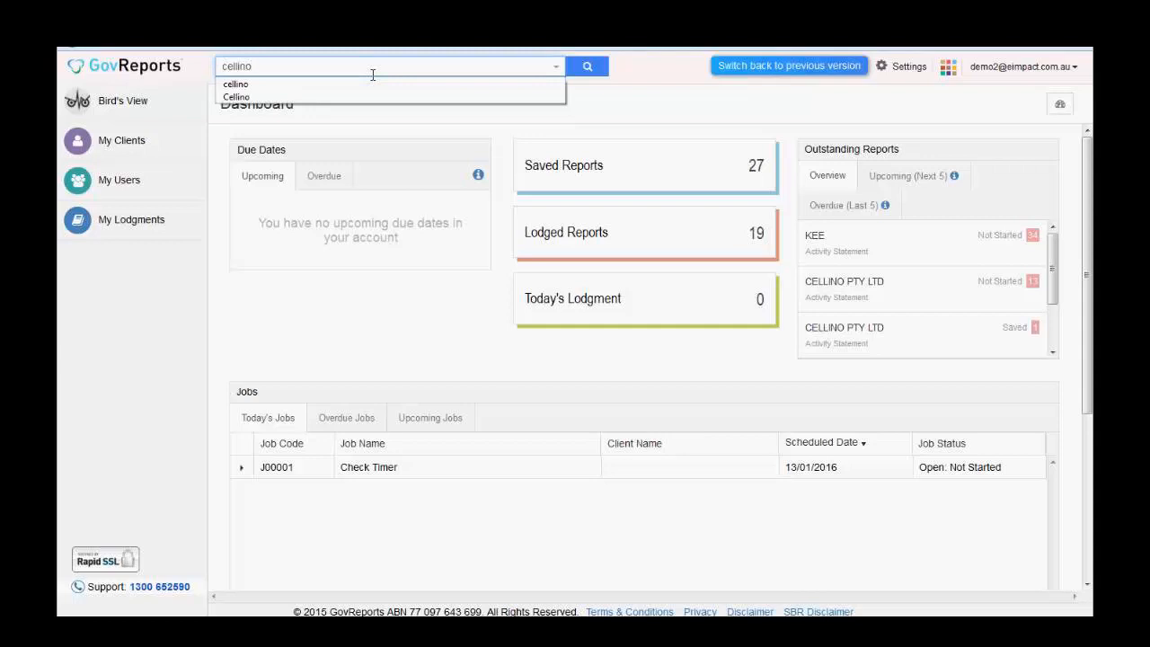
{"action": "key", "text": "Return"}
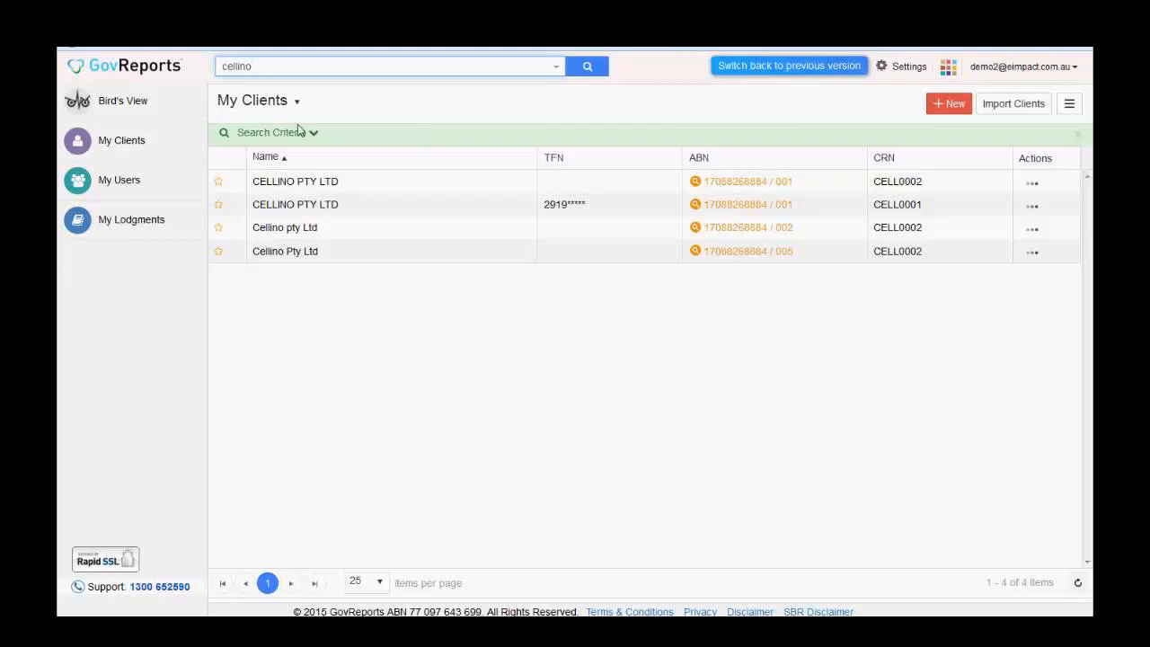
- Return to the Dashboard from the Cellino search results via Bird's View
{"action": "left_click", "coordinate": [167, 109]}
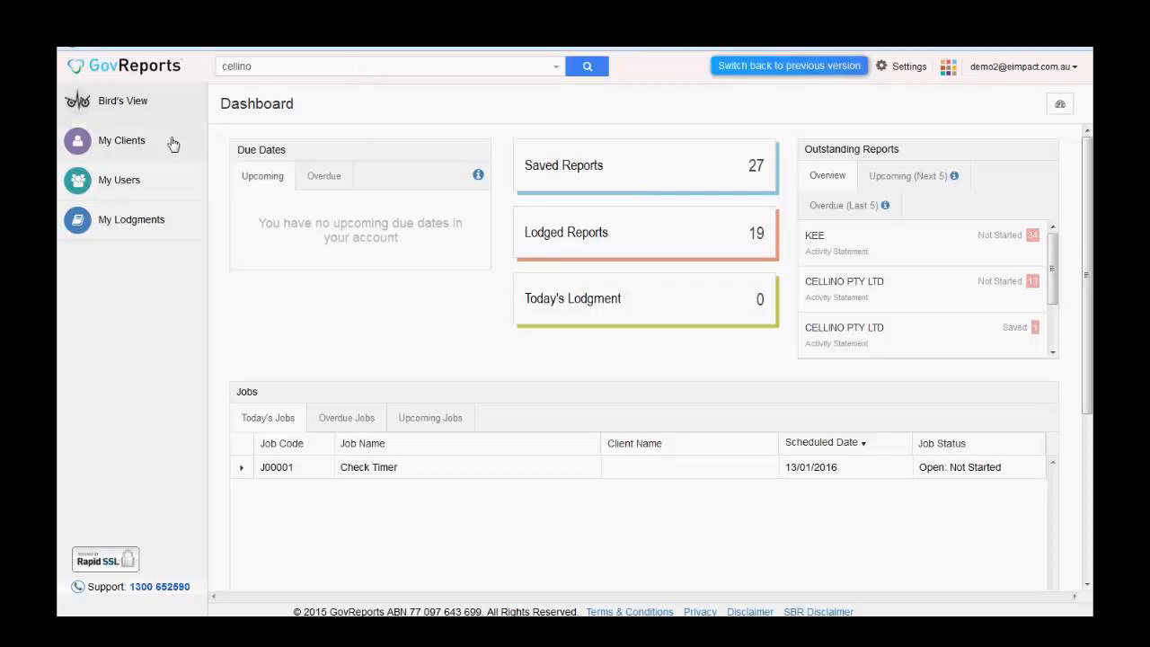
{"action": "mouse_move", "coordinate": [183, 227]}
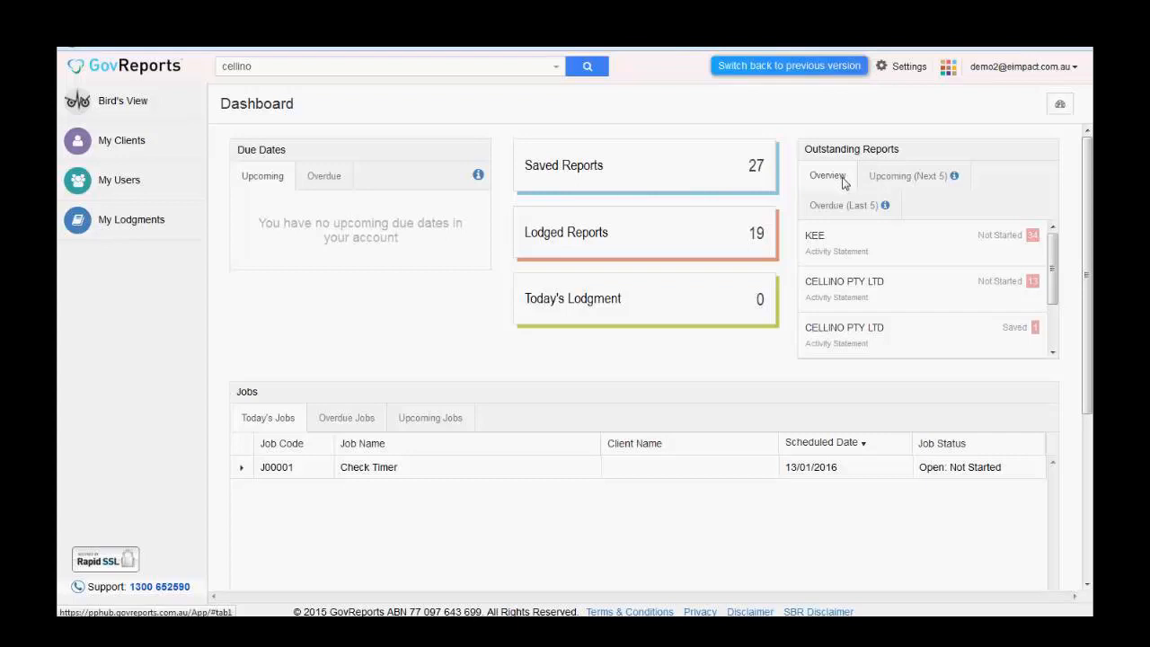
- Switch Outstanding Reports from Upcoming (Next 5) to Overdue (Last 5) to show KEE and CELLINO statements
{"action": "left_click", "coordinate": [913, 175]}
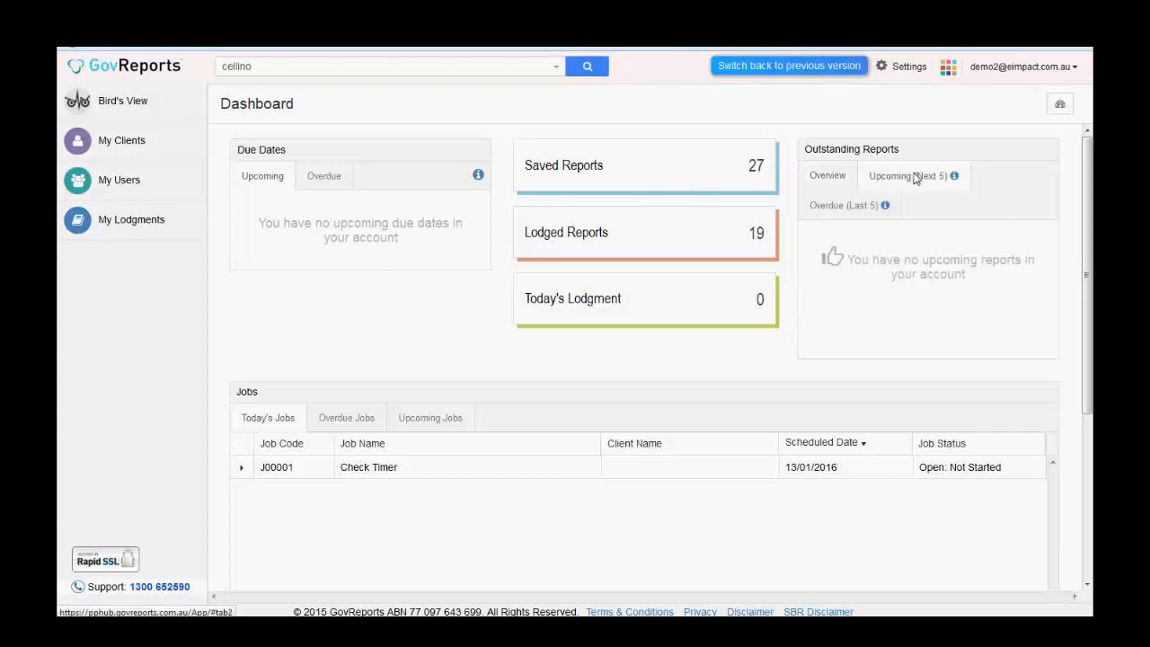
{"action": "left_click", "coordinate": [849, 214]}
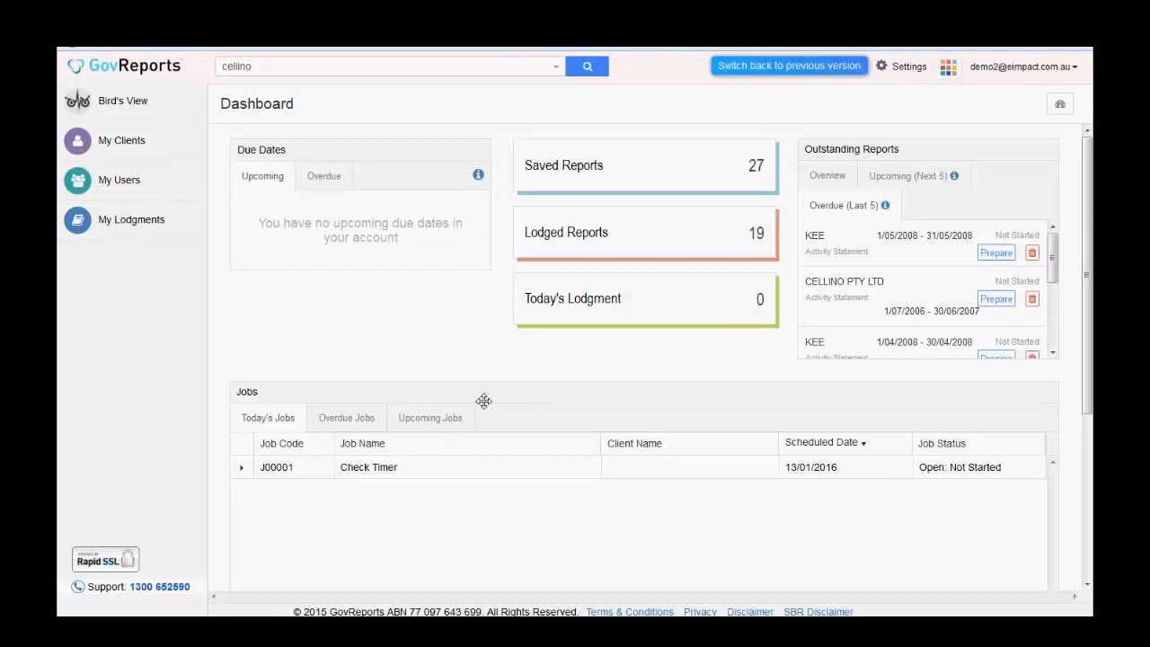
{"action": "scroll", "coordinate": [781, 412], "scroll_direction": "down", "scroll_amount": 2}
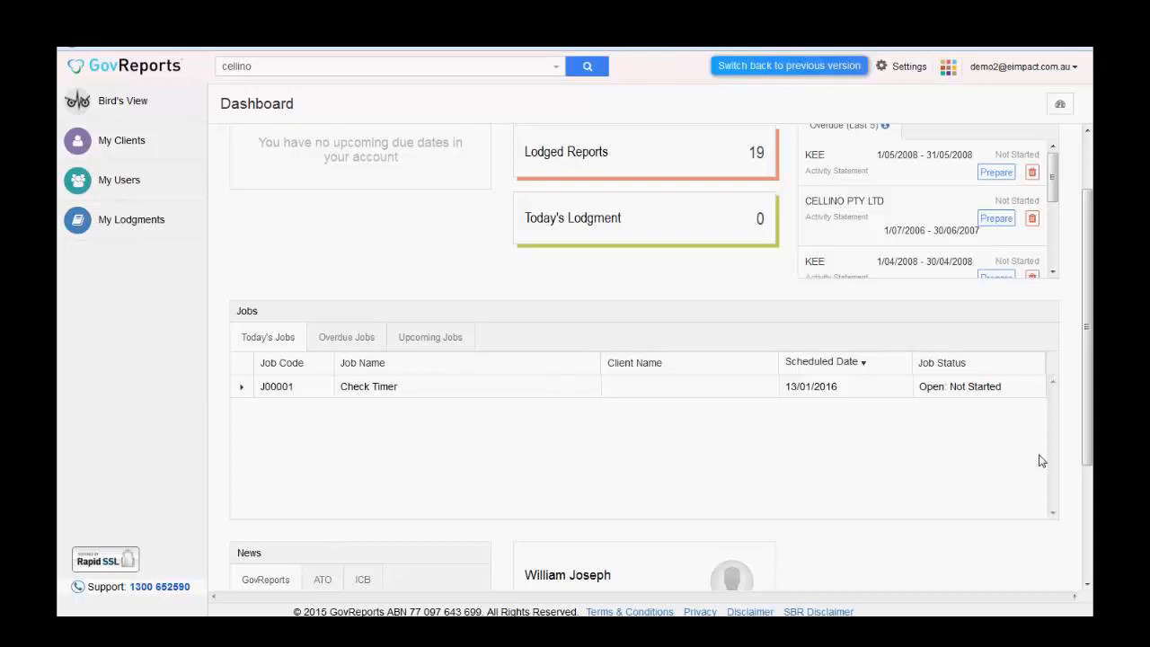
{"action": "scroll", "coordinate": [973, 493], "scroll_direction": "down", "scroll_amount": 2}
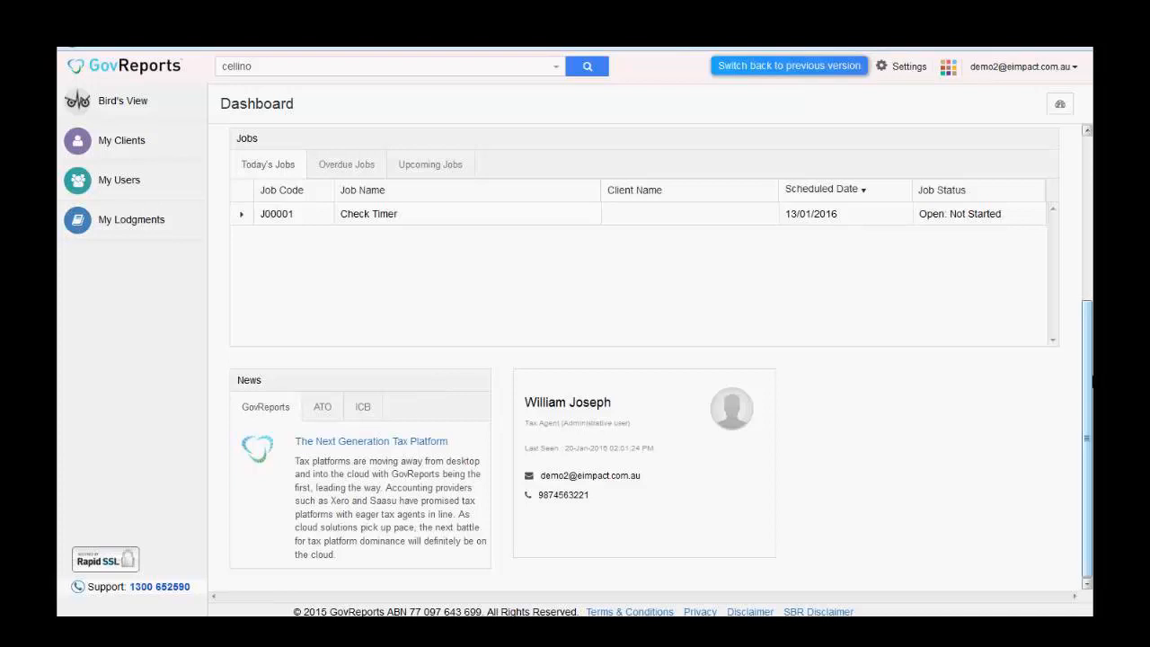
{"action": "left_click_drag", "start_coordinate": [1089, 342], "coordinate": [1086, 216]}
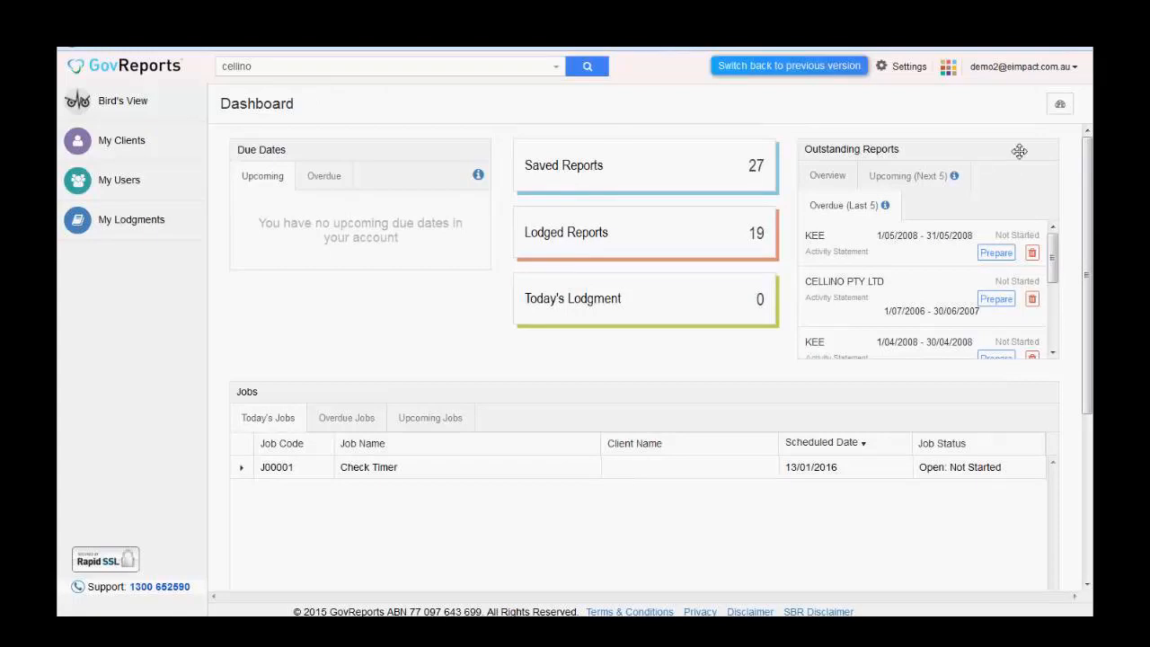
- Hide the News and User Profile widgets and save the dashboard widget choices
{"action": "left_click", "coordinate": [1062, 106]}
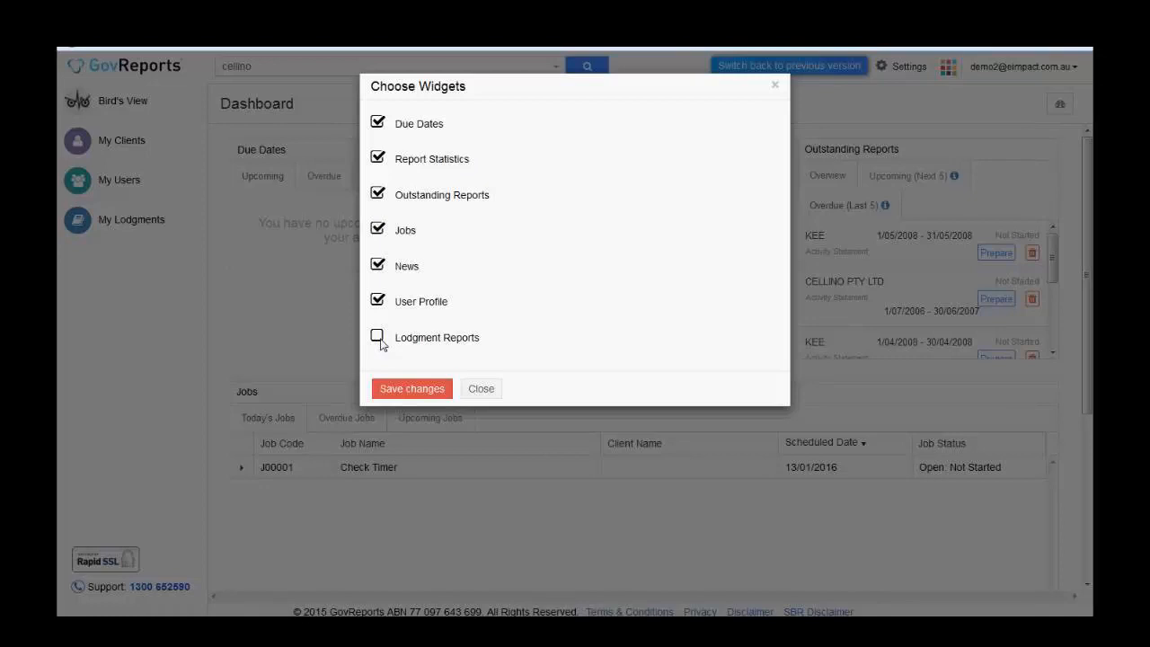
{"action": "left_click", "coordinate": [382, 268]}
{"action": "left_click", "coordinate": [382, 306]}
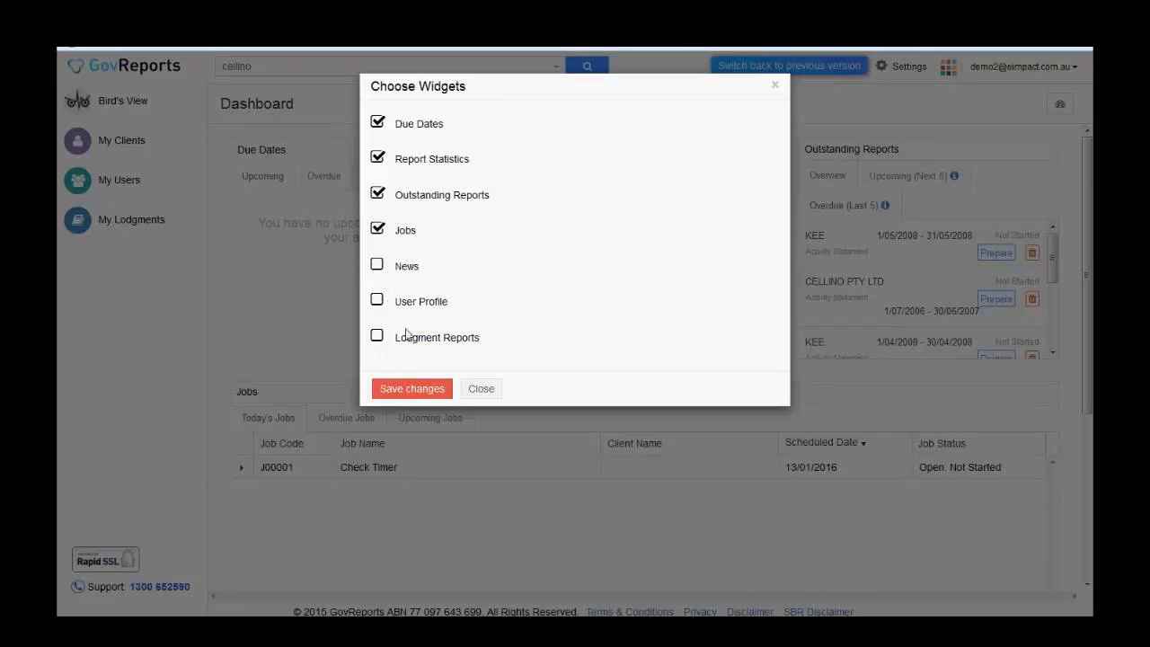
{"action": "left_click", "coordinate": [434, 393]}
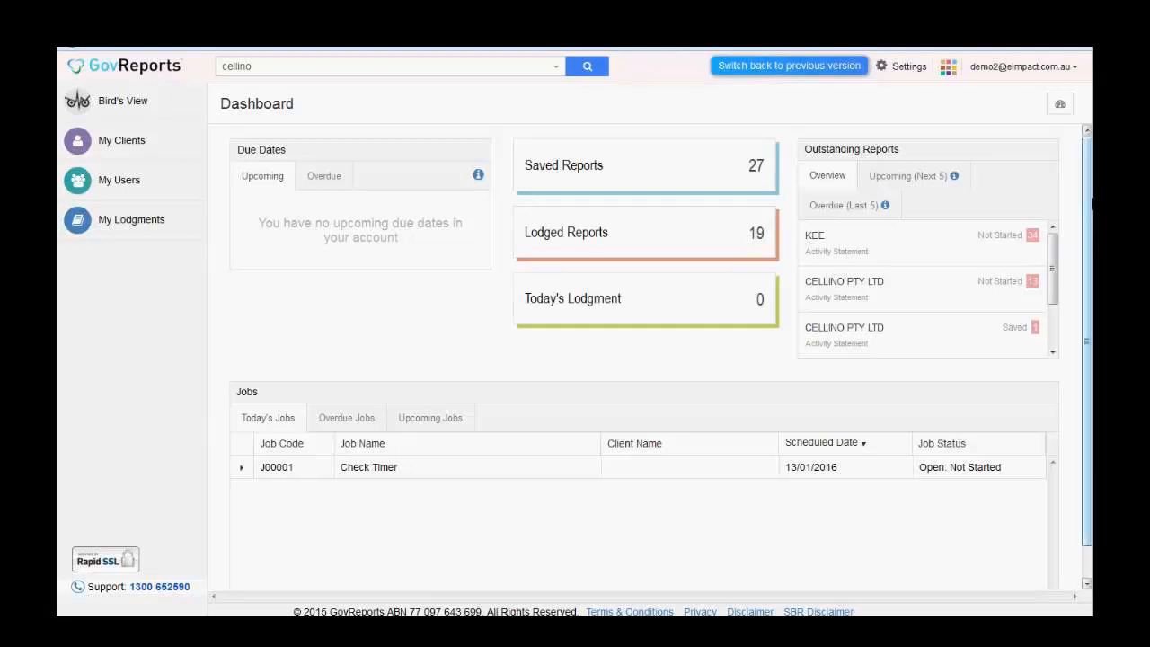
- Move the Due Dates widget to the right of the Saved/Lodged/Today's Lodgment tiles
{"action": "scroll", "coordinate": [1092, 350], "scroll_direction": "down", "scroll_amount": 1}
{"action": "left_click_drag", "start_coordinate": [1092, 231], "coordinate": [1091, 198]}
{"action": "left_click_drag", "start_coordinate": [404, 156], "coordinate": [630, 166]}
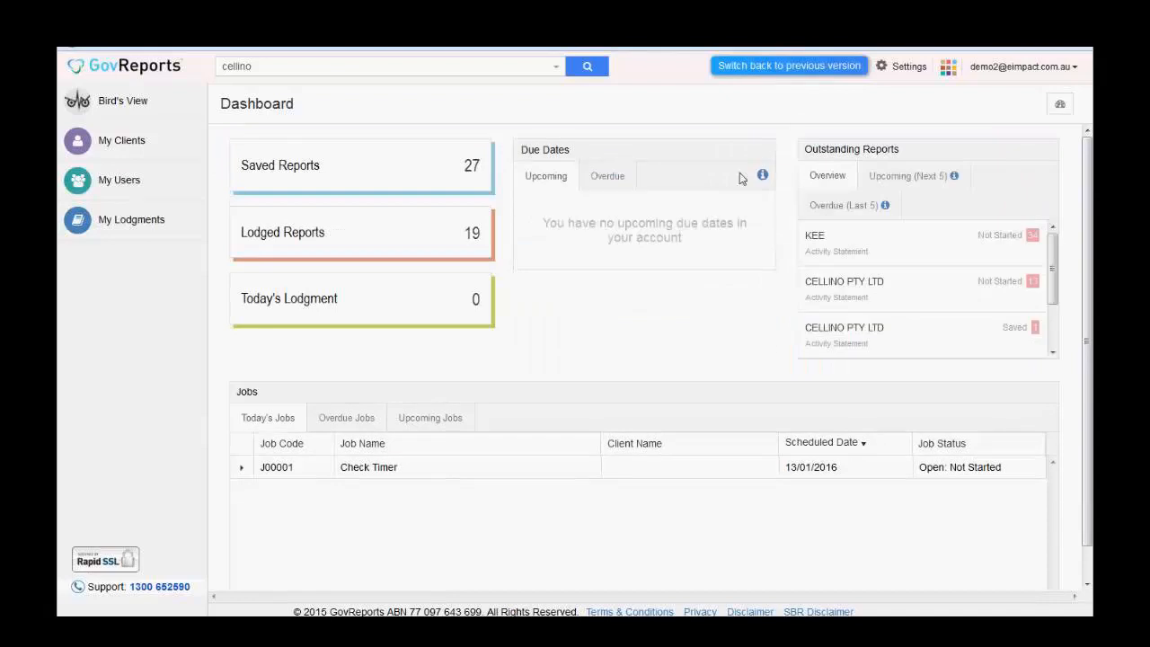
- Tick User Profile, News and Lodgment Reports in Choose Widgets and save the changes
{"action": "left_click", "coordinate": [1060, 105]}
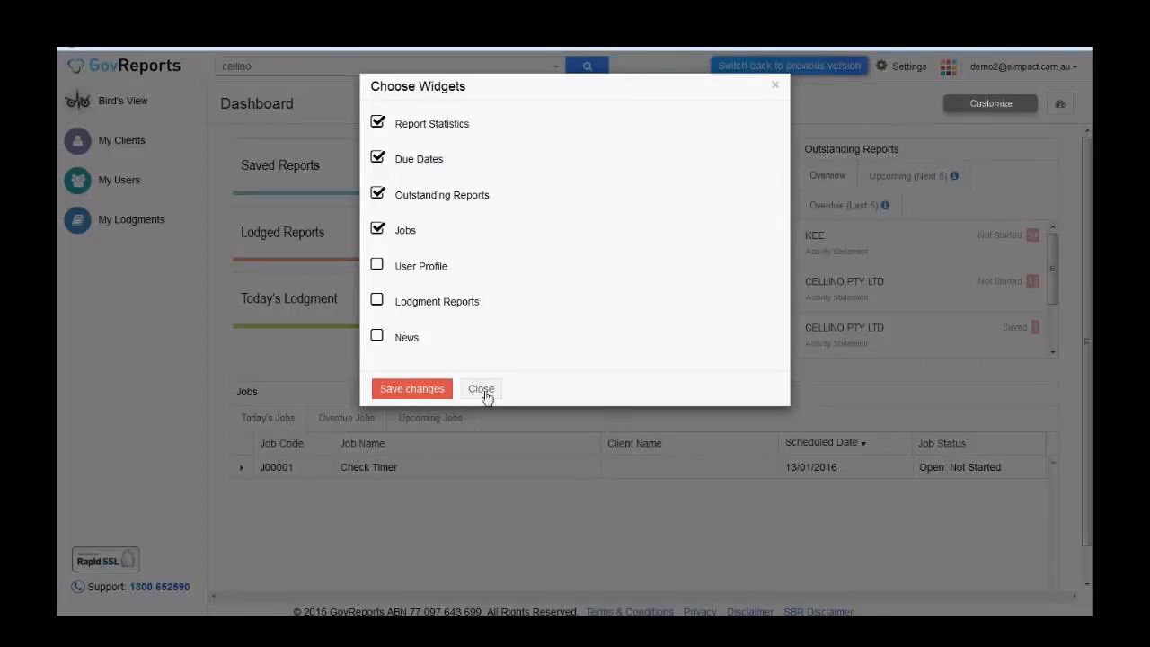
{"action": "left_click", "coordinate": [377, 267]}
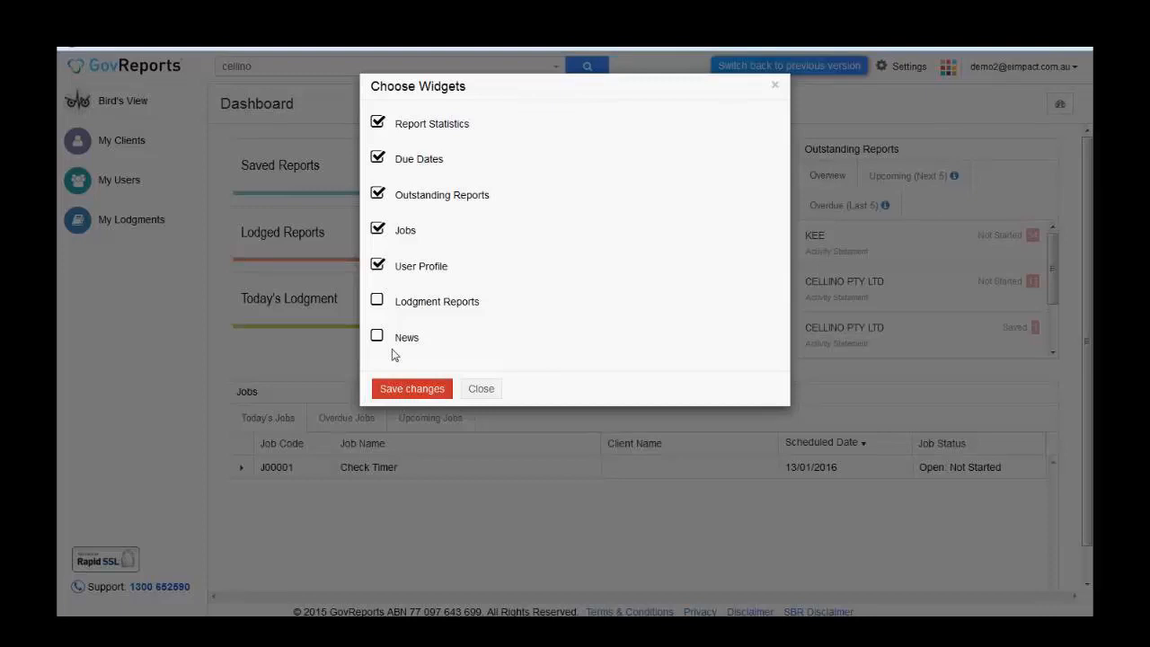
{"action": "left_click", "coordinate": [378, 337]}
{"action": "left_click", "coordinate": [379, 302]}
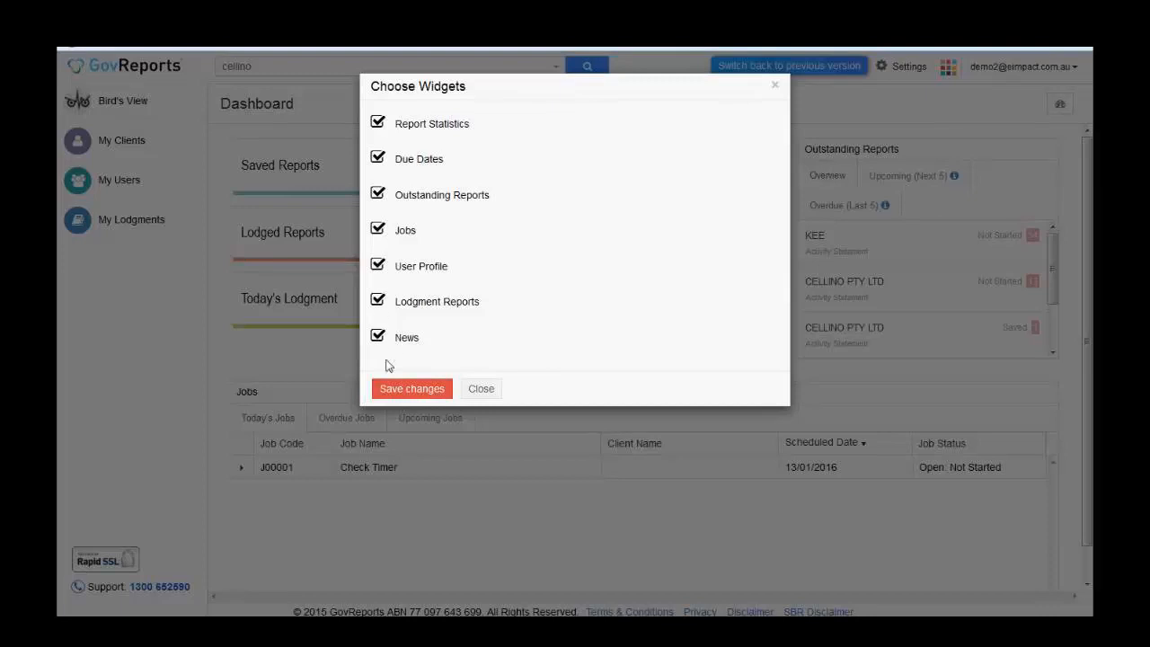
{"action": "left_click", "coordinate": [421, 396]}
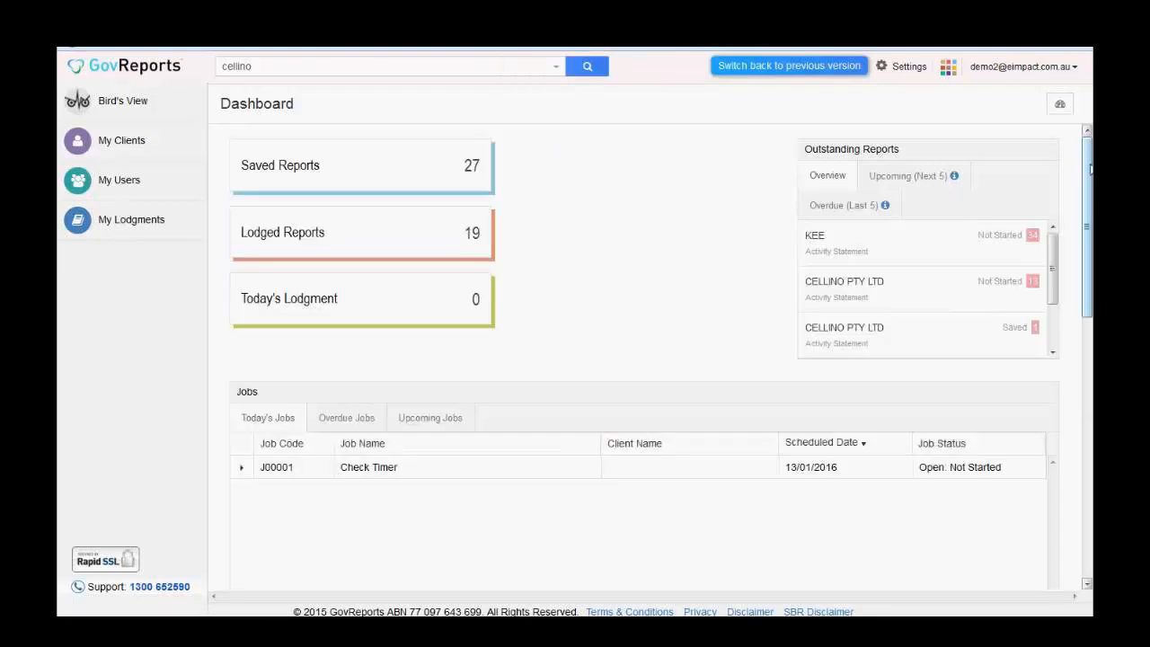
{"action": "scroll", "coordinate": [1088, 261], "scroll_direction": "down", "scroll_amount": 2}
{"action": "scroll", "coordinate": [994, 332], "scroll_direction": "down", "scroll_amount": 4}
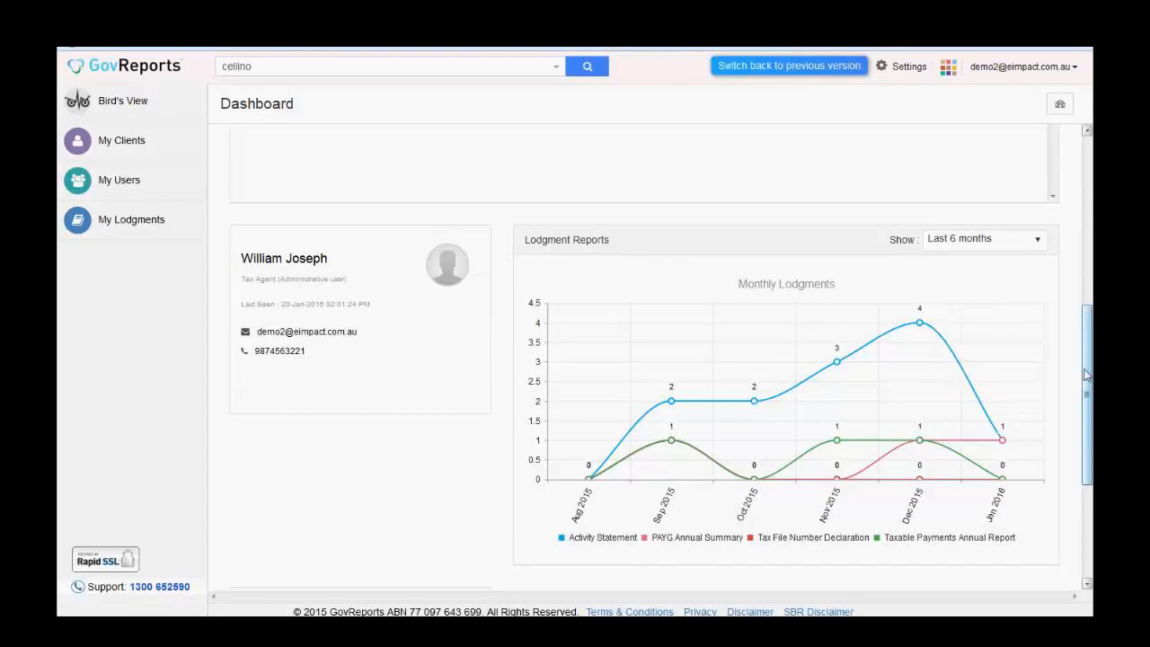
{"action": "left_click_drag", "start_coordinate": [1092, 368], "coordinate": [1092, 167]}
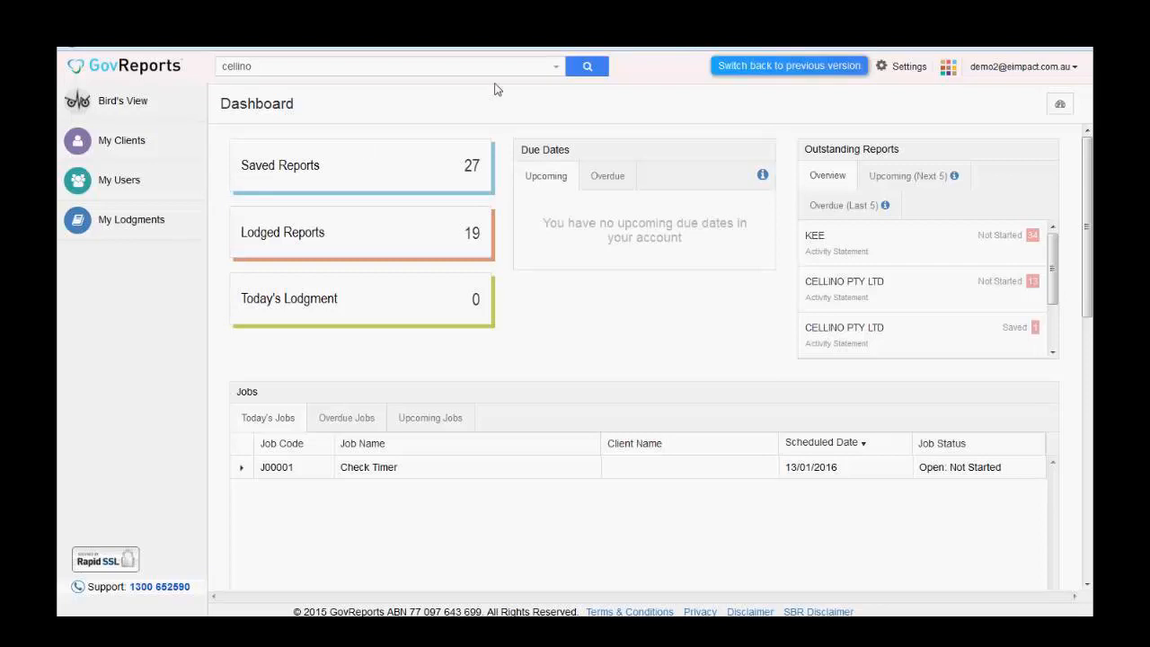
- Switch the Due Dates widget to its Overdue view, which shows no overdue dates
{"action": "left_click", "coordinate": [618, 176]}
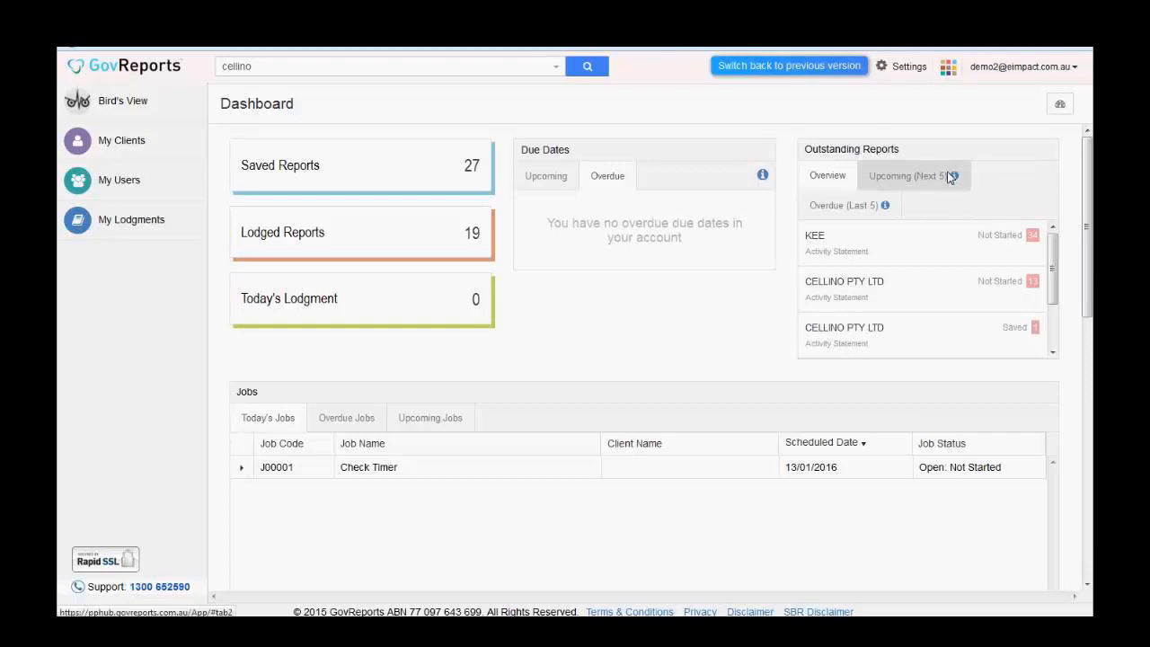
{"action": "mouse_move", "coordinate": [951, 177]}
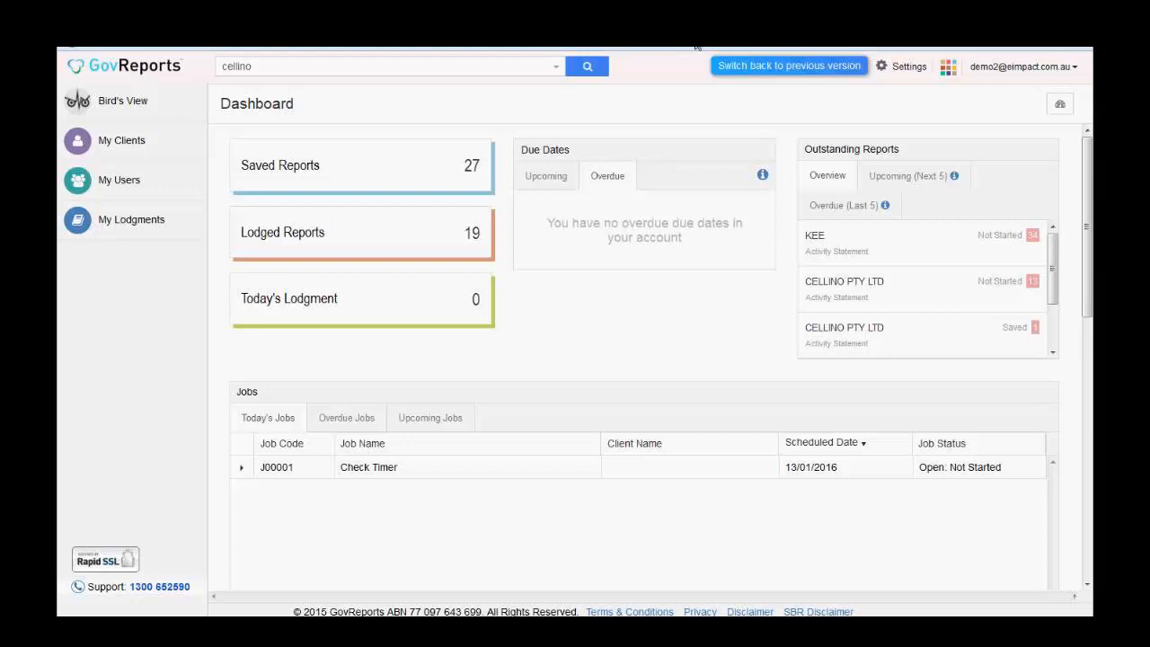
- Switch the Due Dates widget back to its Upcoming view
{"action": "left_click", "coordinate": [552, 180]}
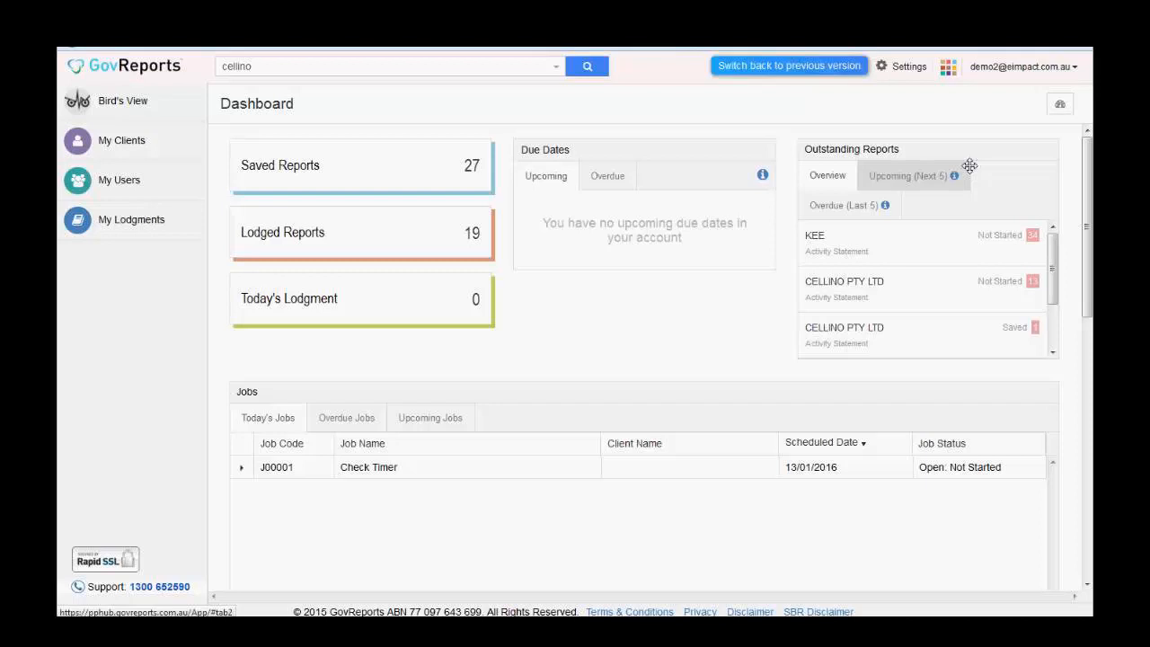
- Go to Settings > Manage My Account, then open the My Account overview page
{"action": "left_click", "coordinate": [910, 67]}
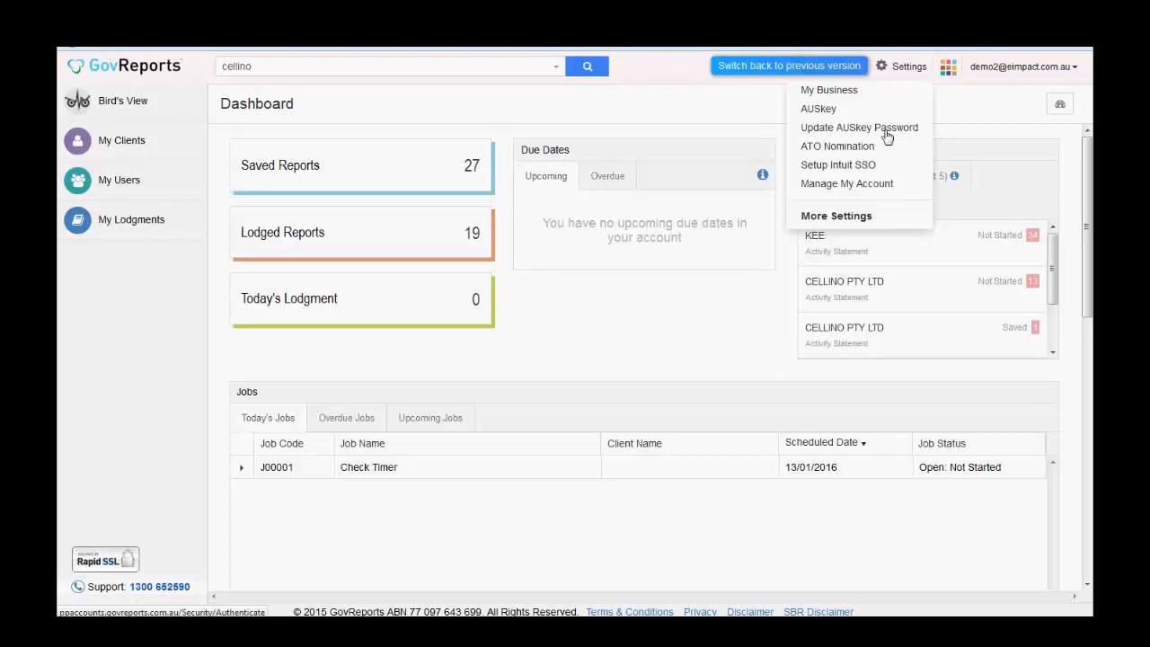
{"action": "left_click", "coordinate": [899, 70]}
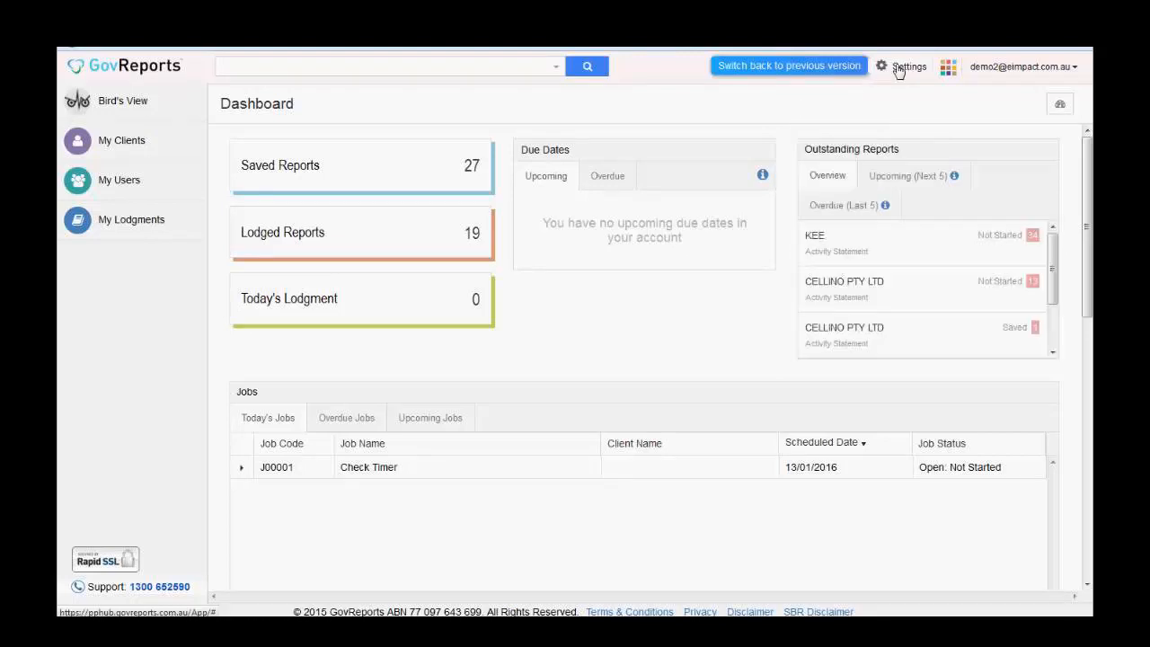
{"action": "left_click", "coordinate": [899, 70]}
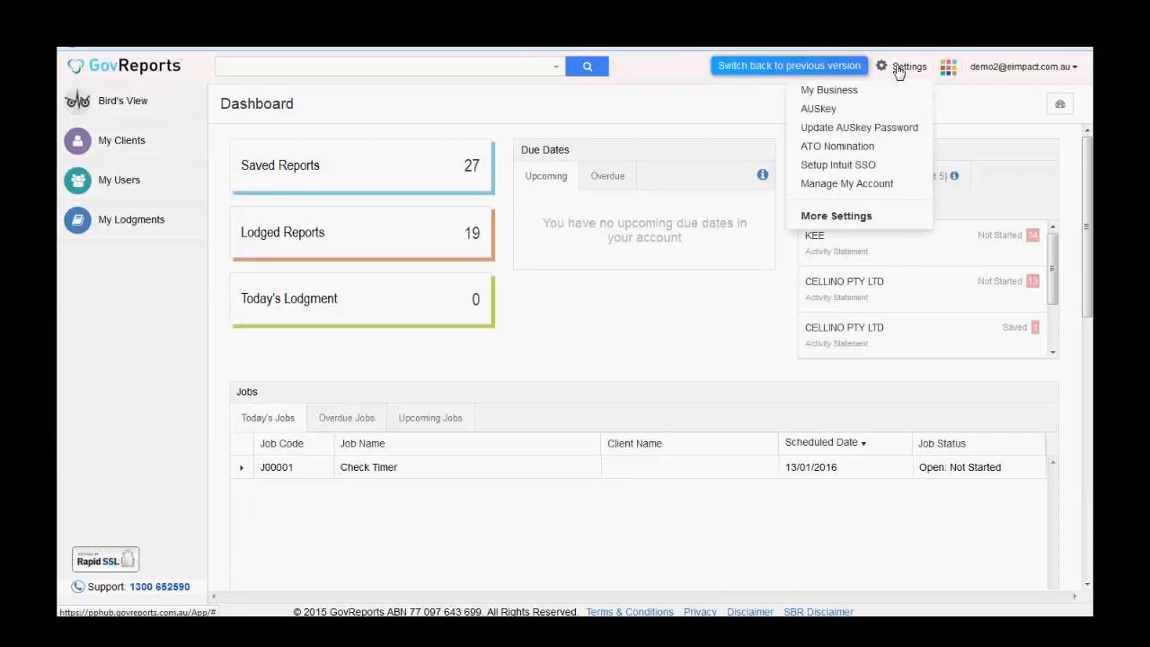
{"action": "left_click", "coordinate": [871, 185]}
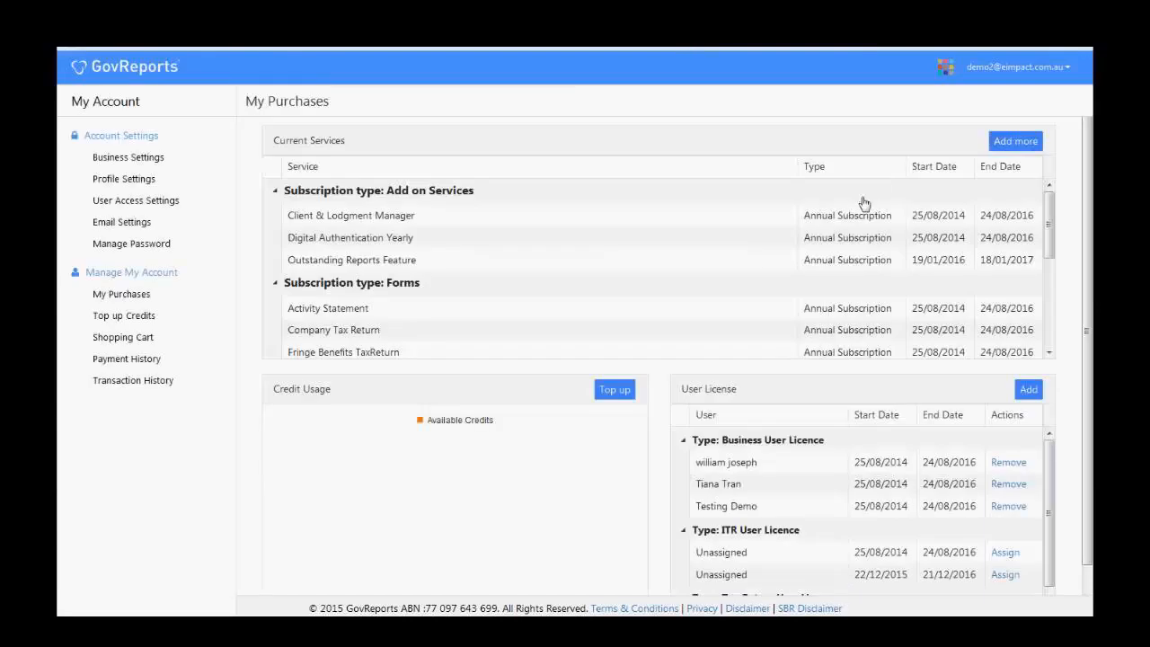
{"action": "left_click", "coordinate": [117, 106]}
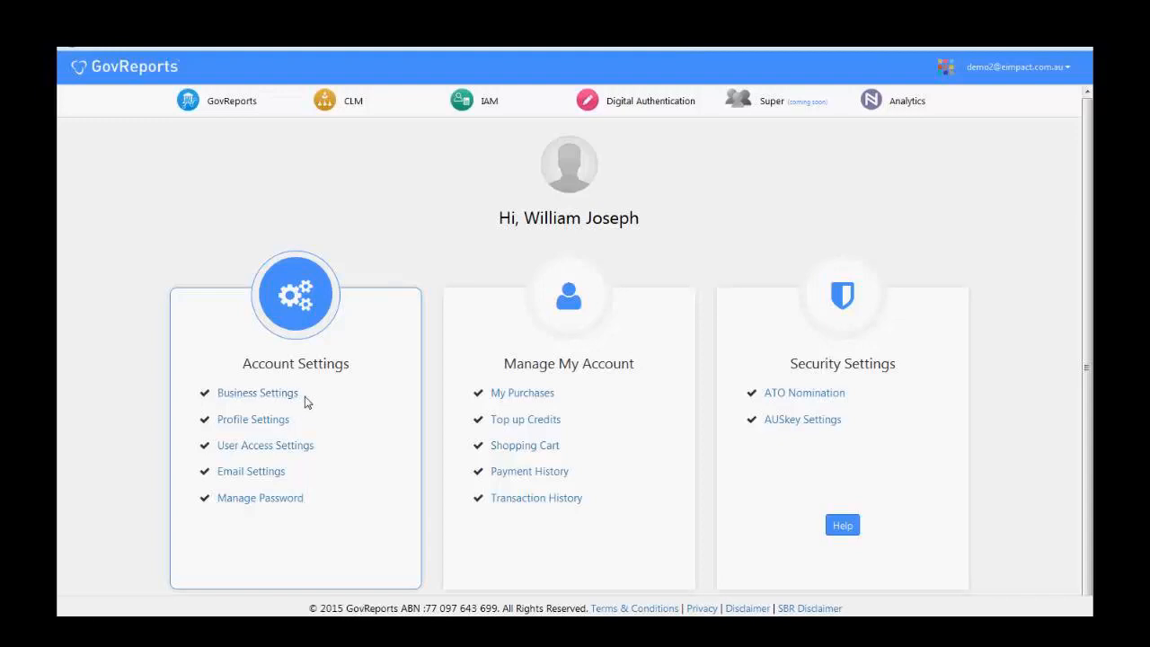
- Open Business Settings and review the business, branch, contact and bank details
{"action": "left_click", "coordinate": [265, 396]}
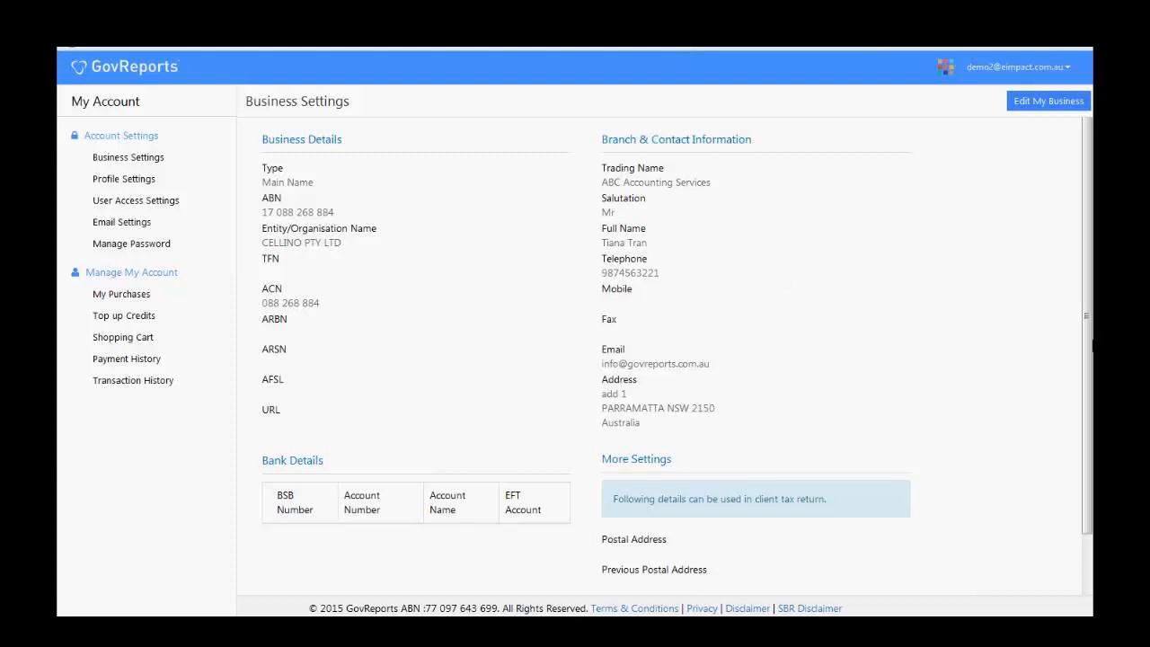
{"action": "scroll", "coordinate": [1087, 359], "scroll_direction": "down", "scroll_amount": 2}
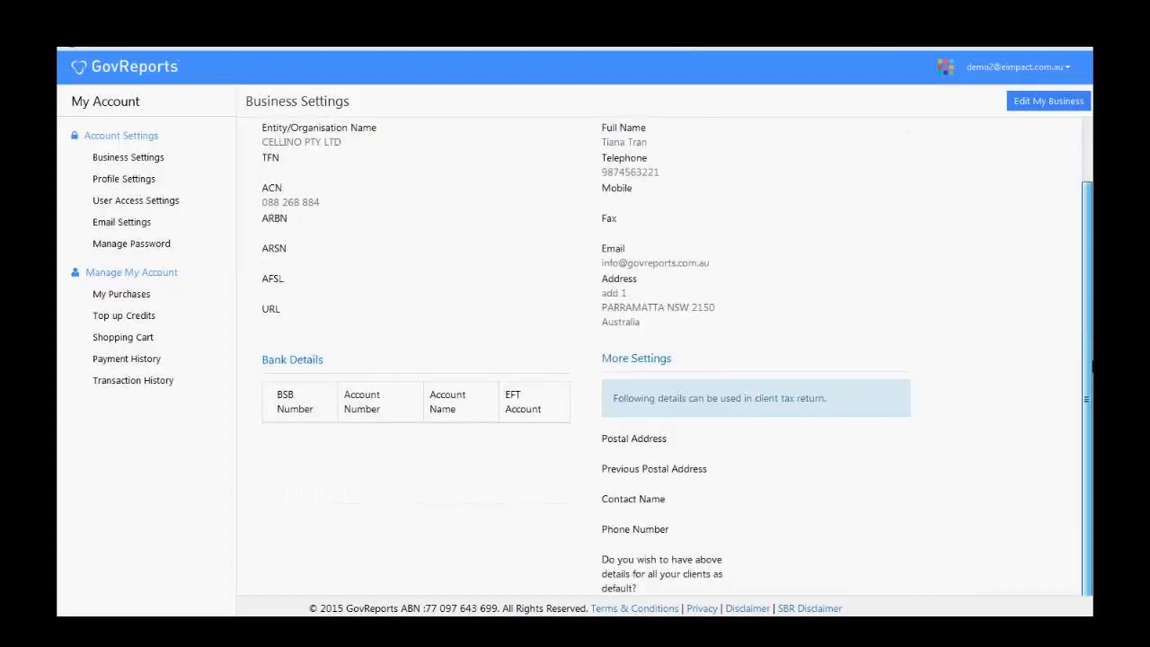
{"action": "scroll", "coordinate": [1087, 359], "scroll_direction": "up", "scroll_amount": 2}
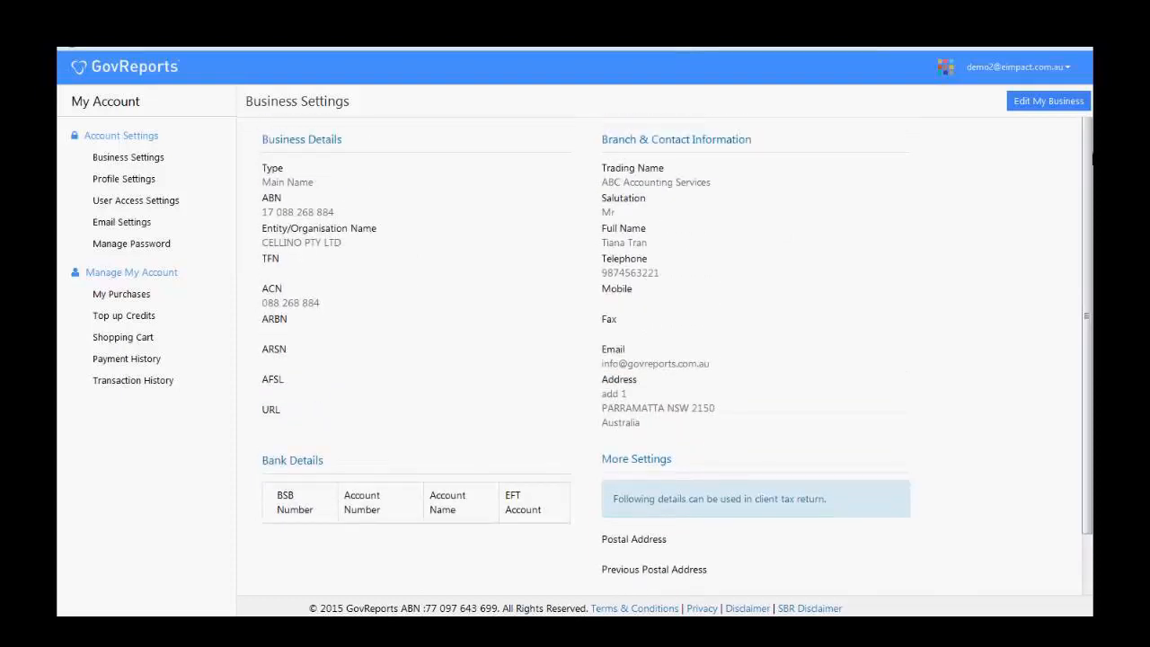
- Edit the business details, review the Organisation, Contact and Bank Details fields, and save them
{"action": "left_click", "coordinate": [1052, 106]}
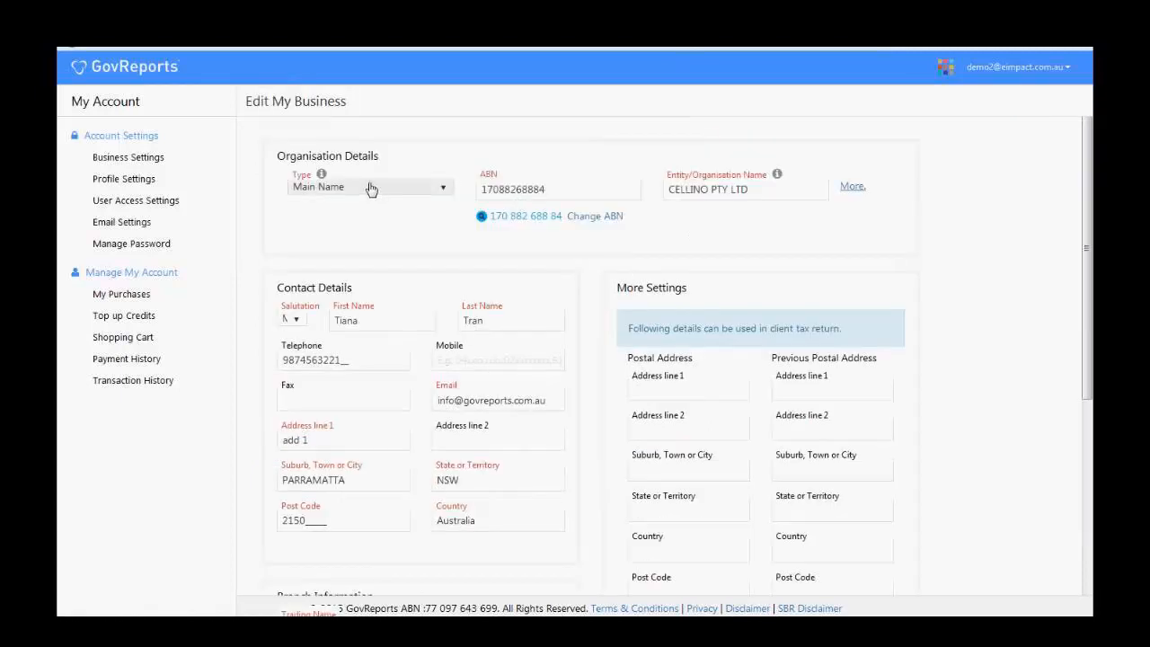
{"action": "left_click", "coordinate": [762, 193]}
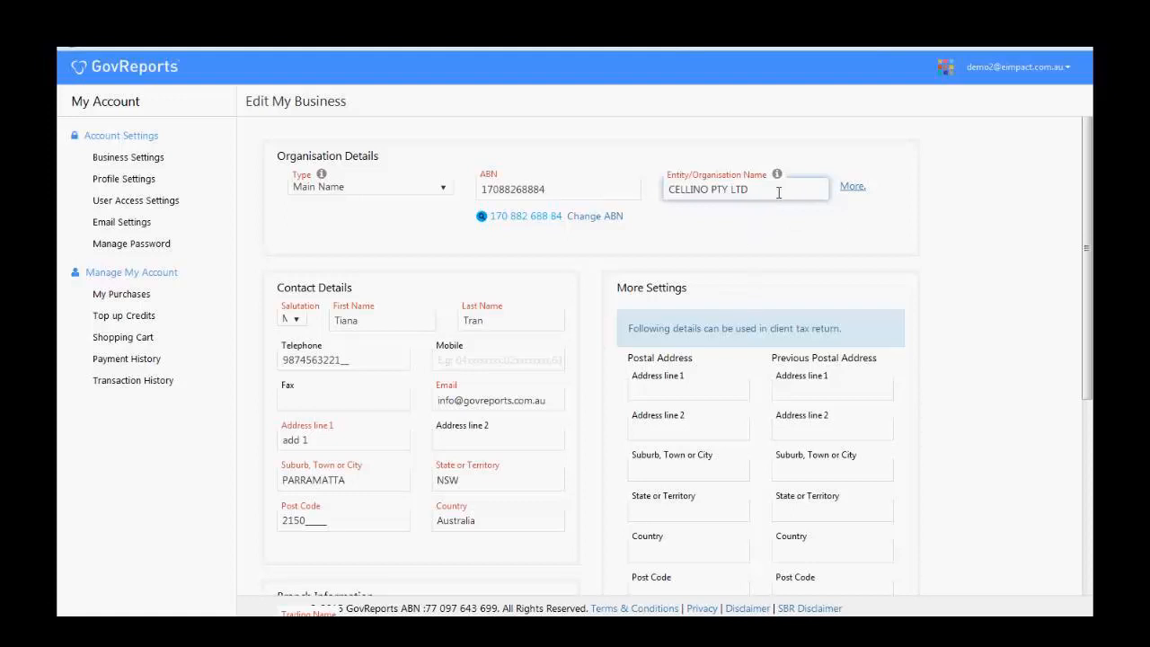
{"action": "left_click_drag", "start_coordinate": [1090, 289], "coordinate": [1093, 505]}
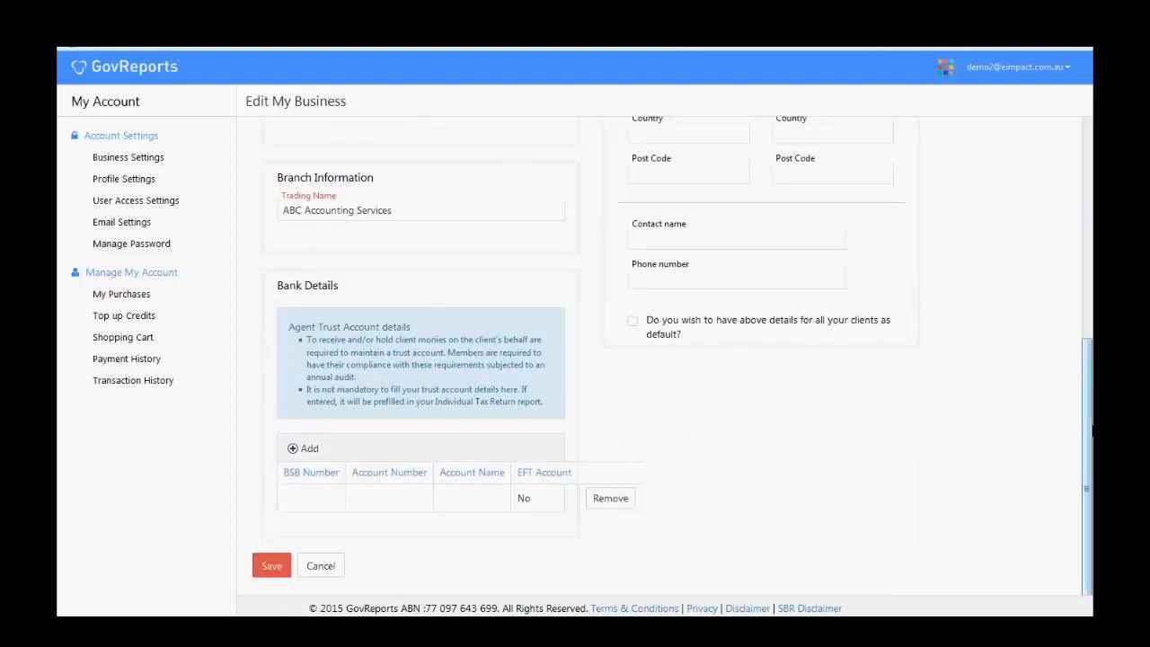
{"action": "mouse_move", "coordinate": [1092, 432]}
{"action": "left_mouse_down"}
{"action": "mouse_move", "coordinate": [1060, 288]}
{"action": "mouse_move", "coordinate": [1124, 225]}
{"action": "mouse_move", "coordinate": [1090, 364]}
{"action": "mouse_move", "coordinate": [1090, 438]}
{"action": "left_mouse_up"}
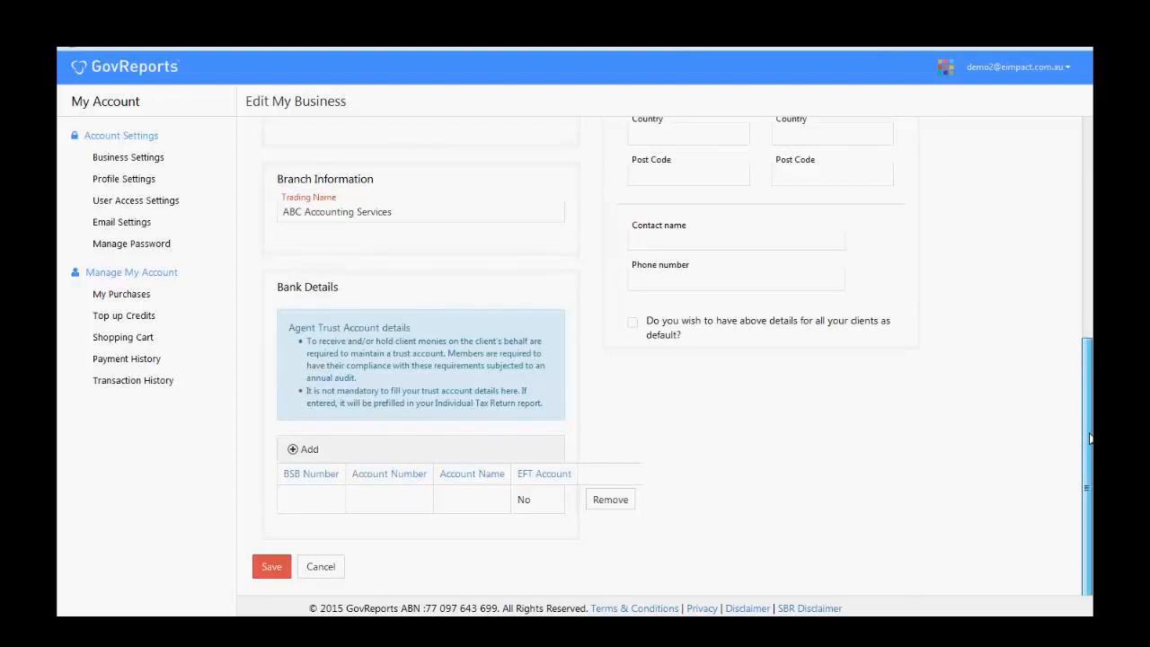
{"action": "left_click_drag", "start_coordinate": [1090, 439], "coordinate": [1090, 441]}
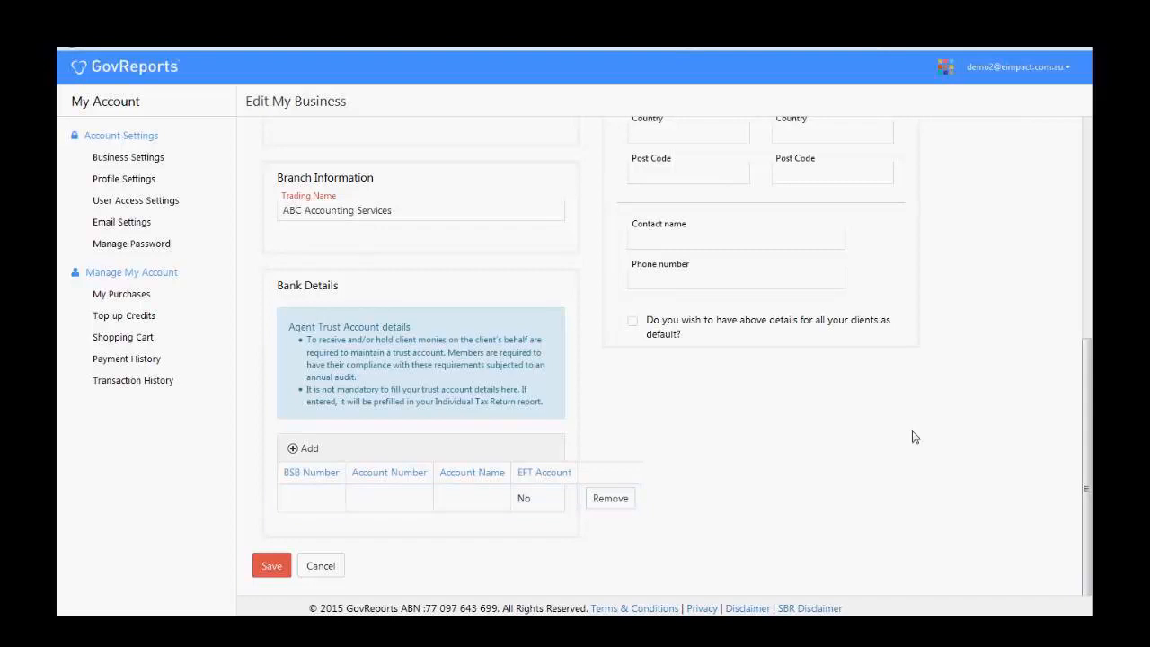
{"action": "left_click_drag", "start_coordinate": [1087, 488], "coordinate": [1086, 223]}
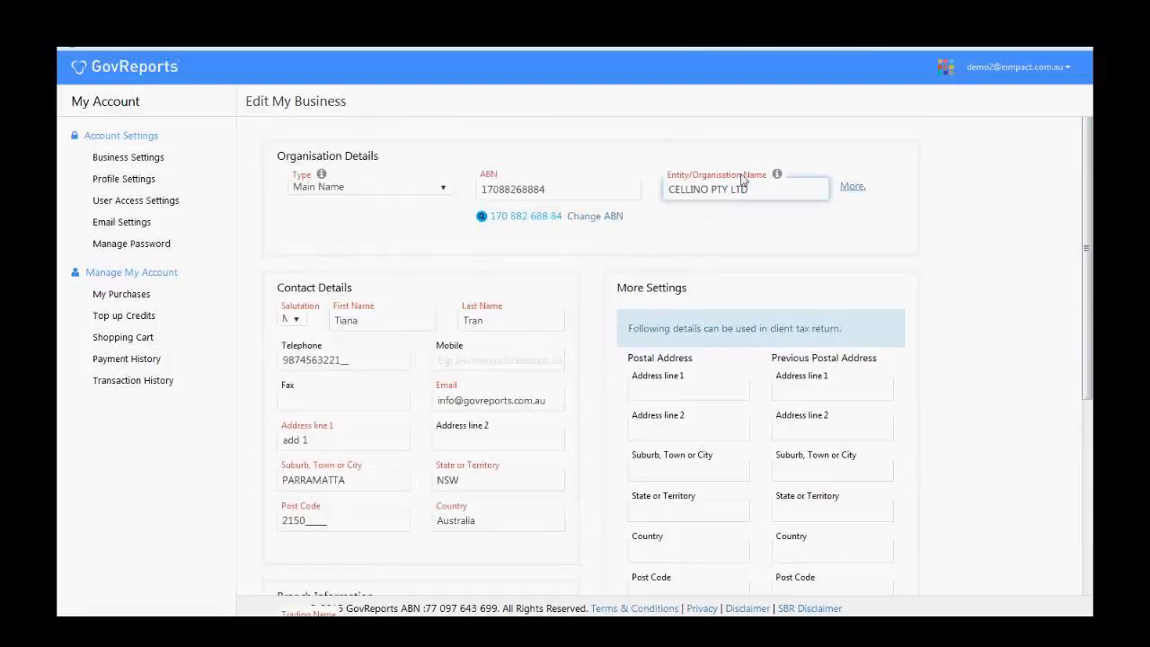
{"action": "left_click_drag", "start_coordinate": [1088, 271], "coordinate": [1092, 510]}
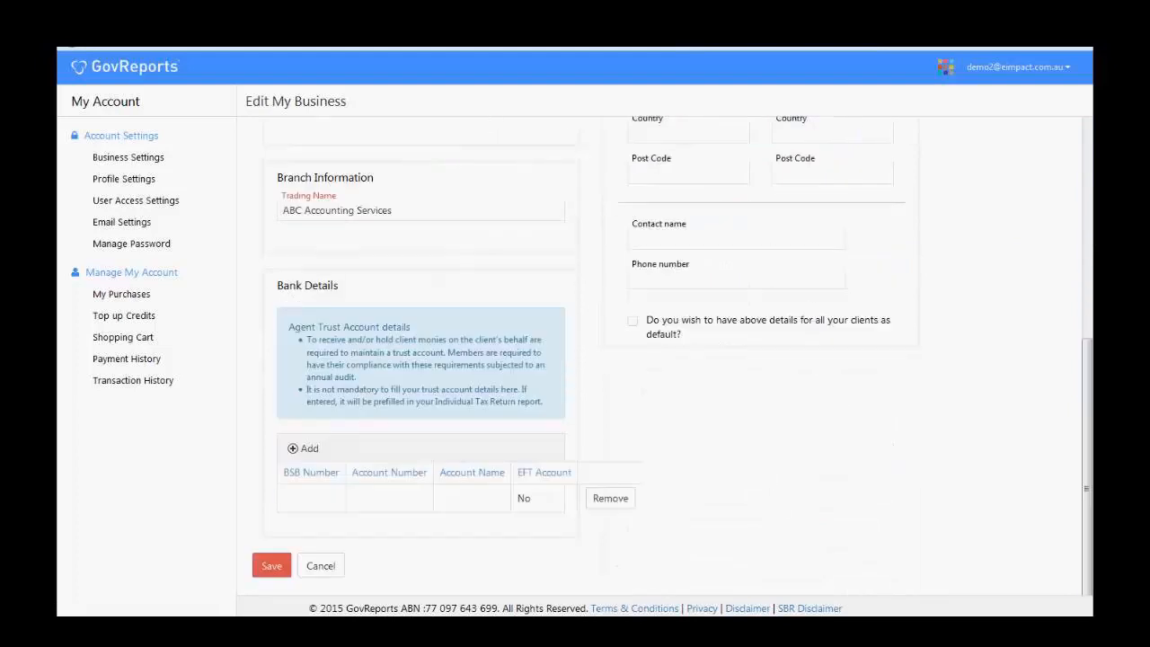
{"action": "left_click", "coordinate": [275, 572]}
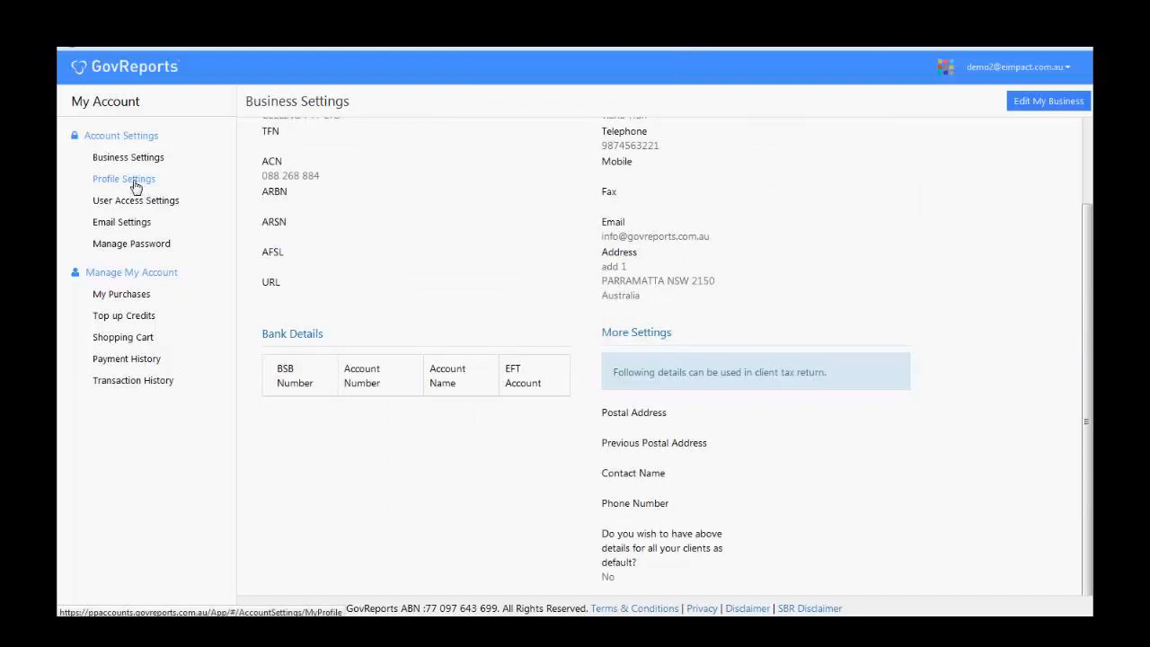
- Go through the Profile Settings form's account details, agent and auditor numbers and address, then save
{"action": "left_click", "coordinate": [133, 180]}
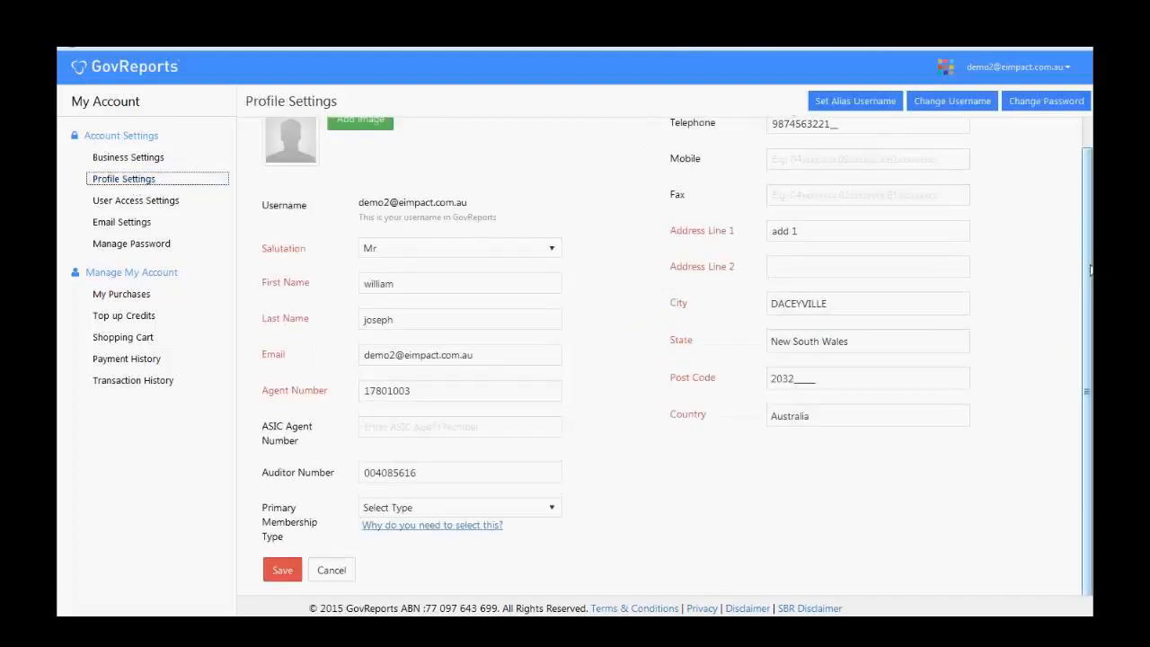
{"action": "scroll", "coordinate": [1090, 269], "scroll_direction": "up", "scroll_amount": 2}
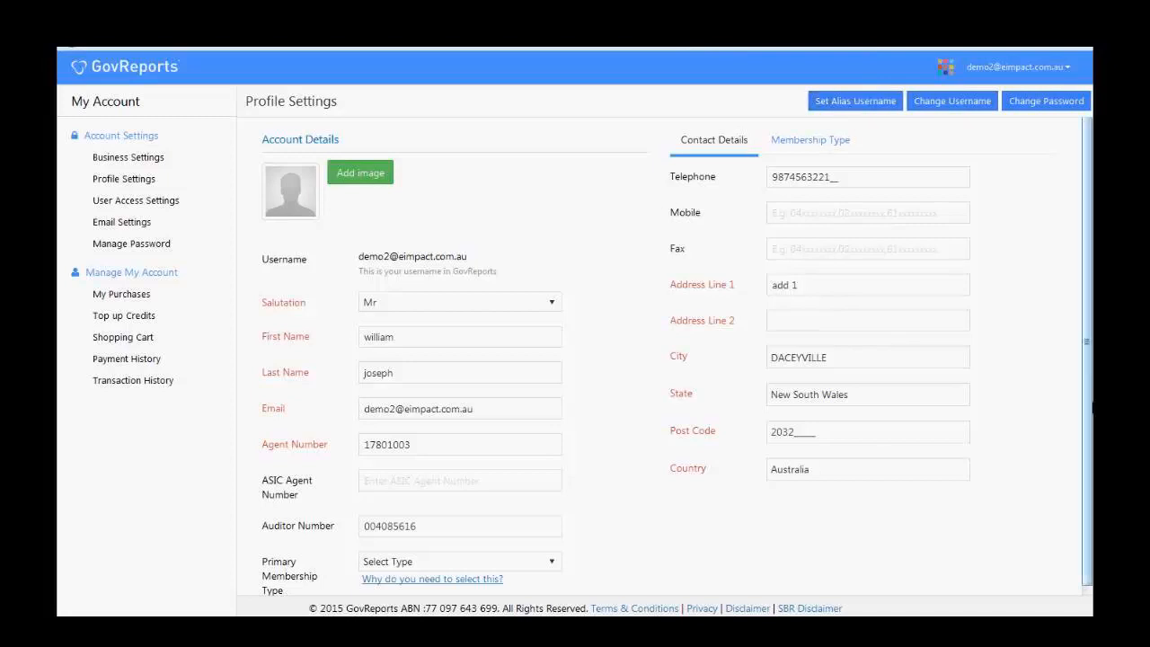
{"action": "left_click_drag", "start_coordinate": [1090, 404], "coordinate": [1090, 454]}
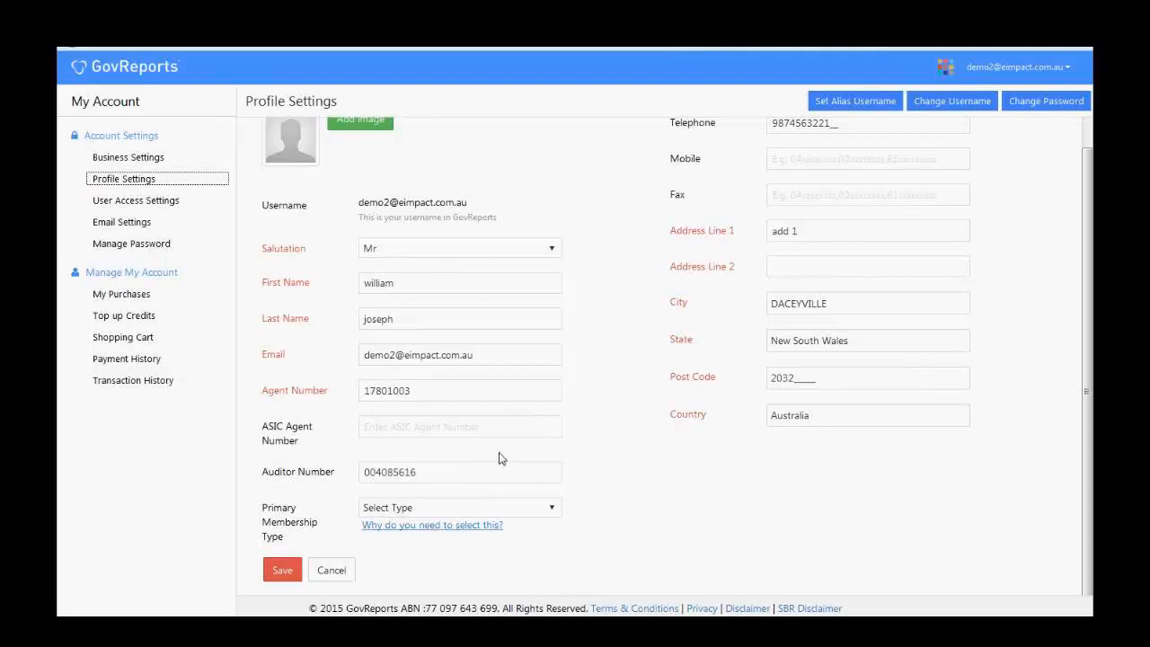
{"action": "left_click", "coordinate": [287, 575]}
- Open User Access Settings to list the two active Business User Licence users
{"action": "left_click", "coordinate": [165, 205]}
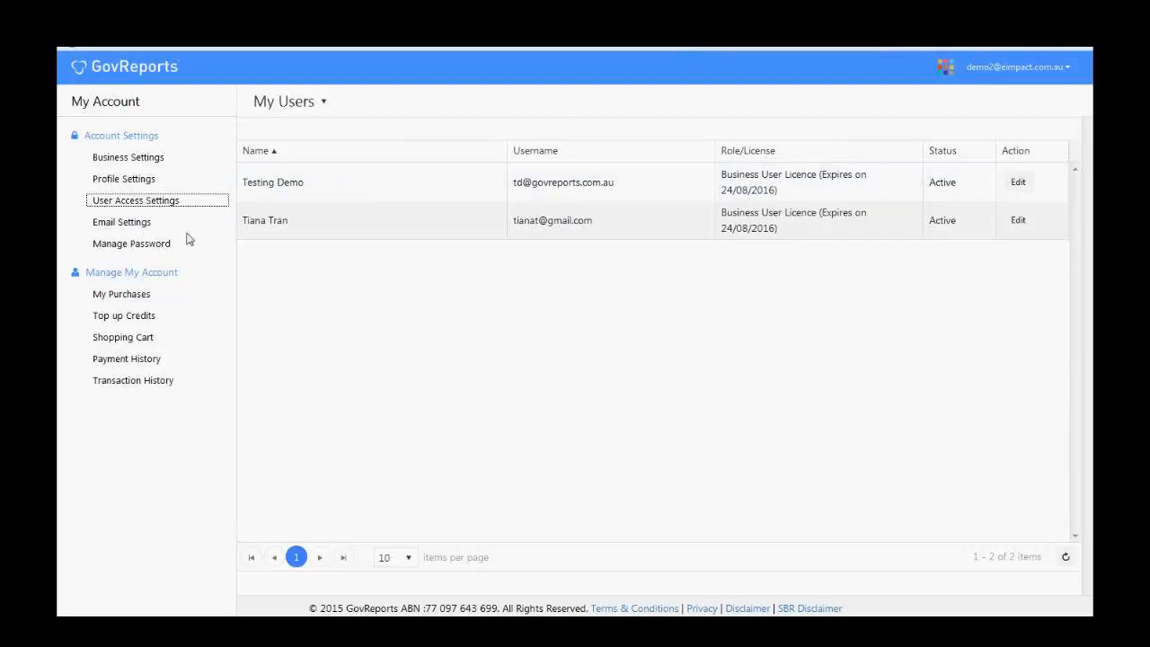
- Open Email Settings to view the Gmail incoming and outgoing addresses and the support signature
{"action": "left_click", "coordinate": [137, 230]}
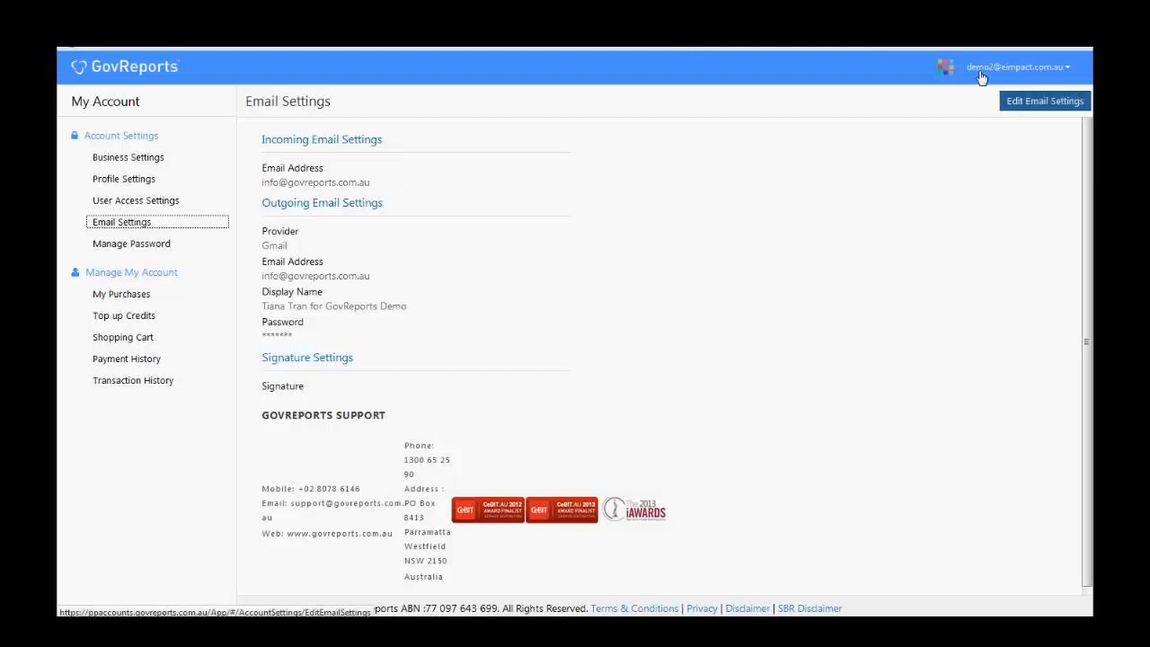
- Make the email settings editable and switch the outgoing email provider to Others
{"action": "left_click", "coordinate": [1037, 104]}
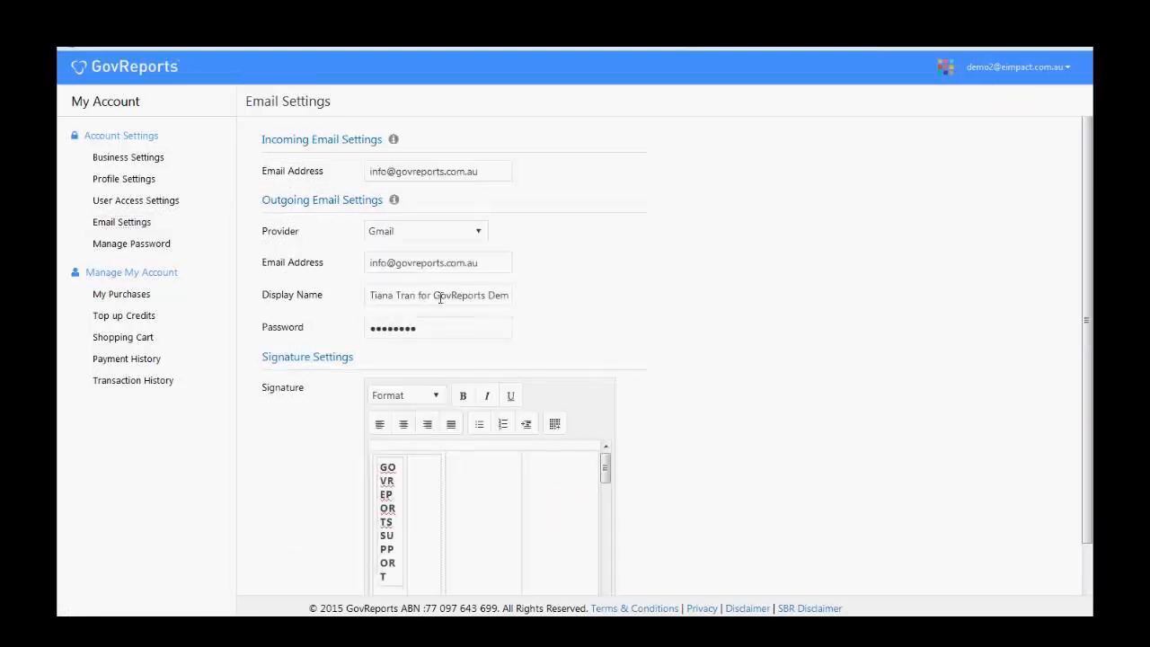
{"action": "left_click", "coordinate": [490, 176]}
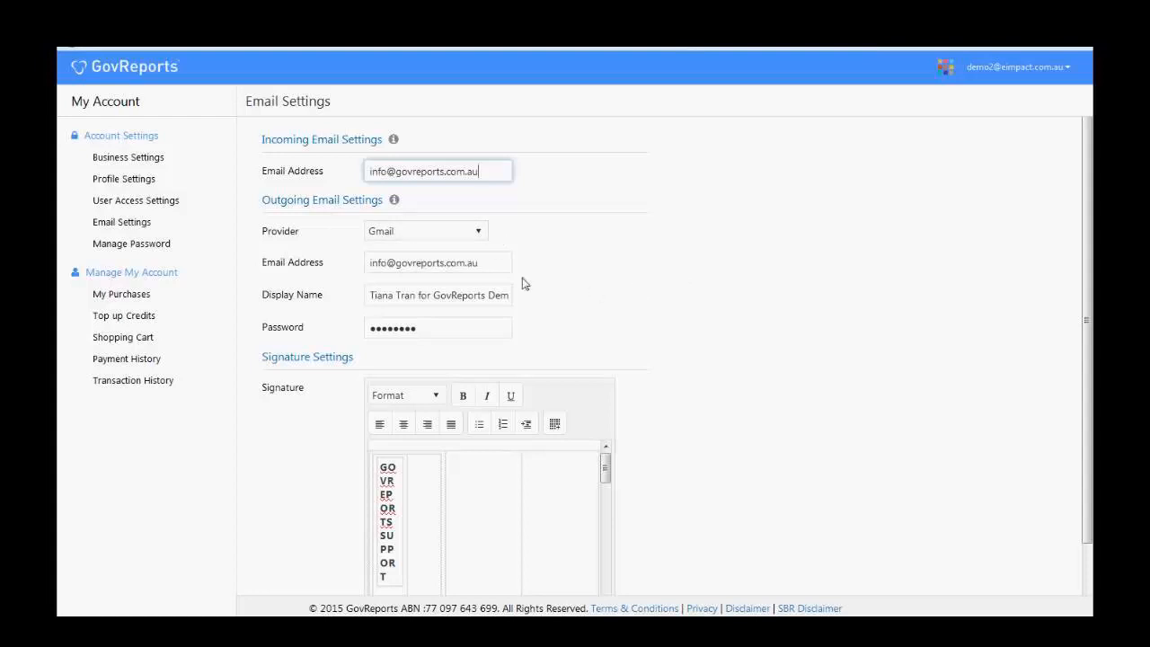
{"action": "left_click", "coordinate": [486, 234]}
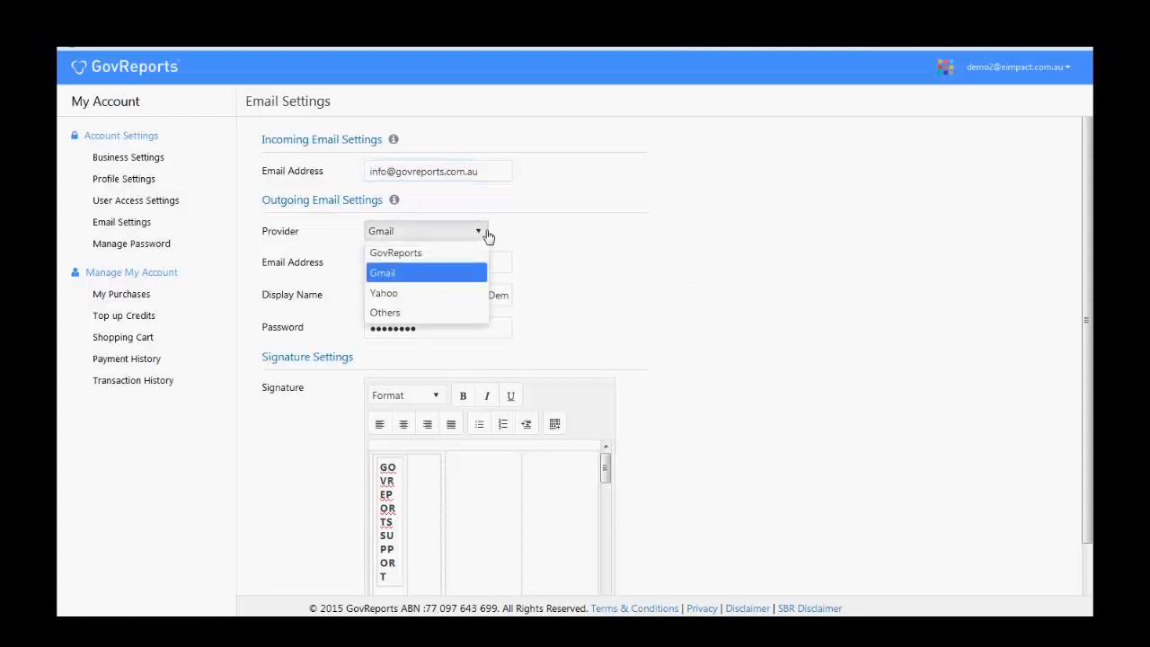
{"action": "left_click", "coordinate": [436, 315]}
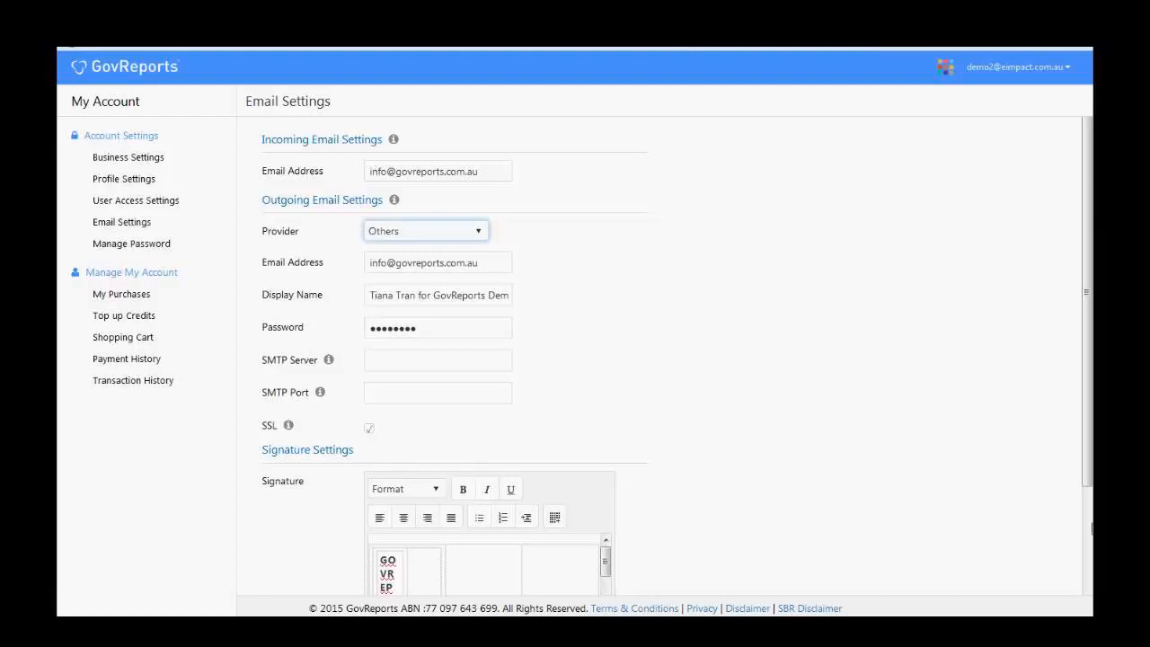
- Submit the email settings with Others as the outgoing provider
{"action": "scroll", "coordinate": [1058, 575], "scroll_direction": "down", "scroll_amount": 3}
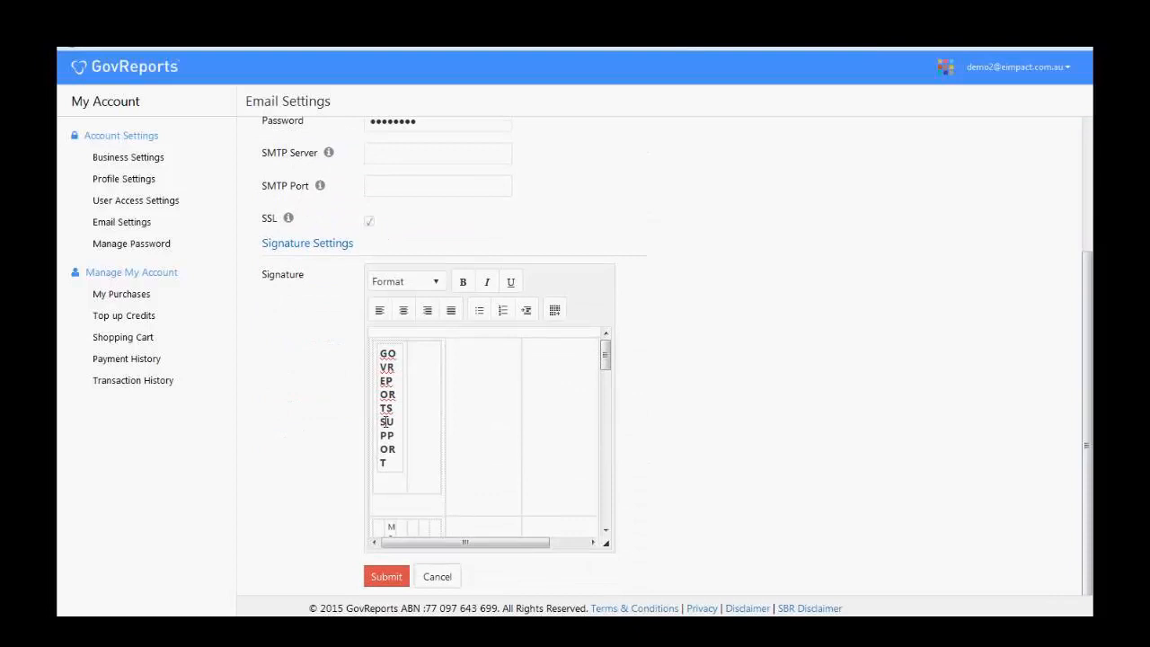
{"action": "left_click", "coordinate": [385, 577]}
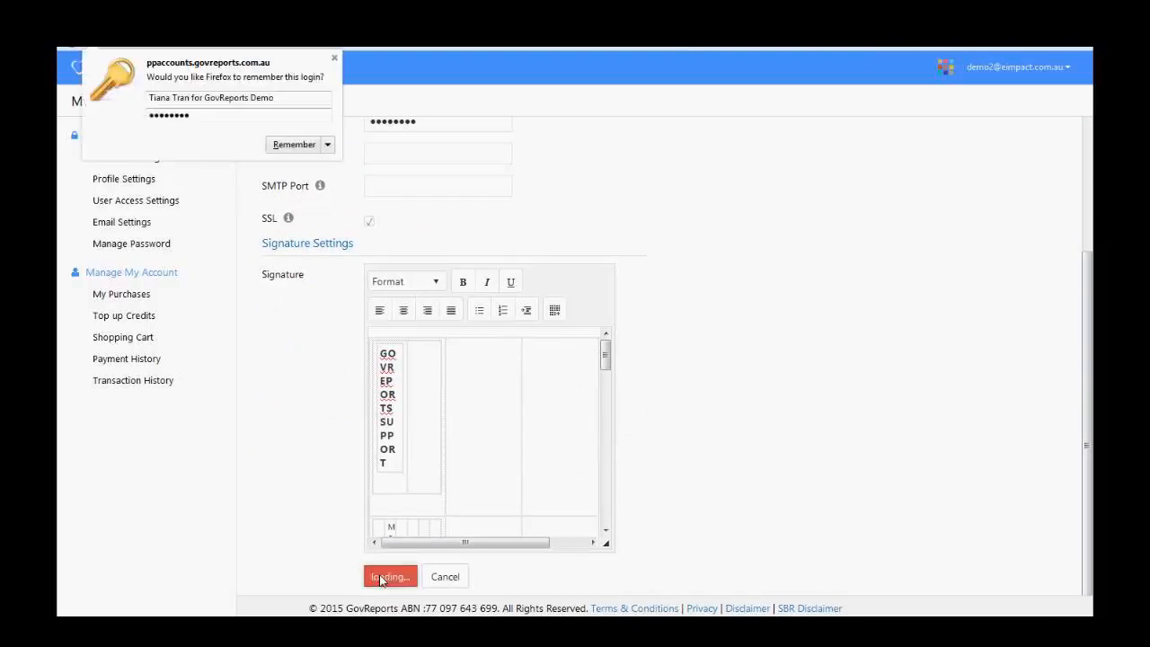
{"action": "left_click_drag", "start_coordinate": [1092, 373], "coordinate": [1091, 272]}
- Change the outgoing email provider back to Gmail and save the email settings
{"action": "left_click", "coordinate": [1040, 104]}
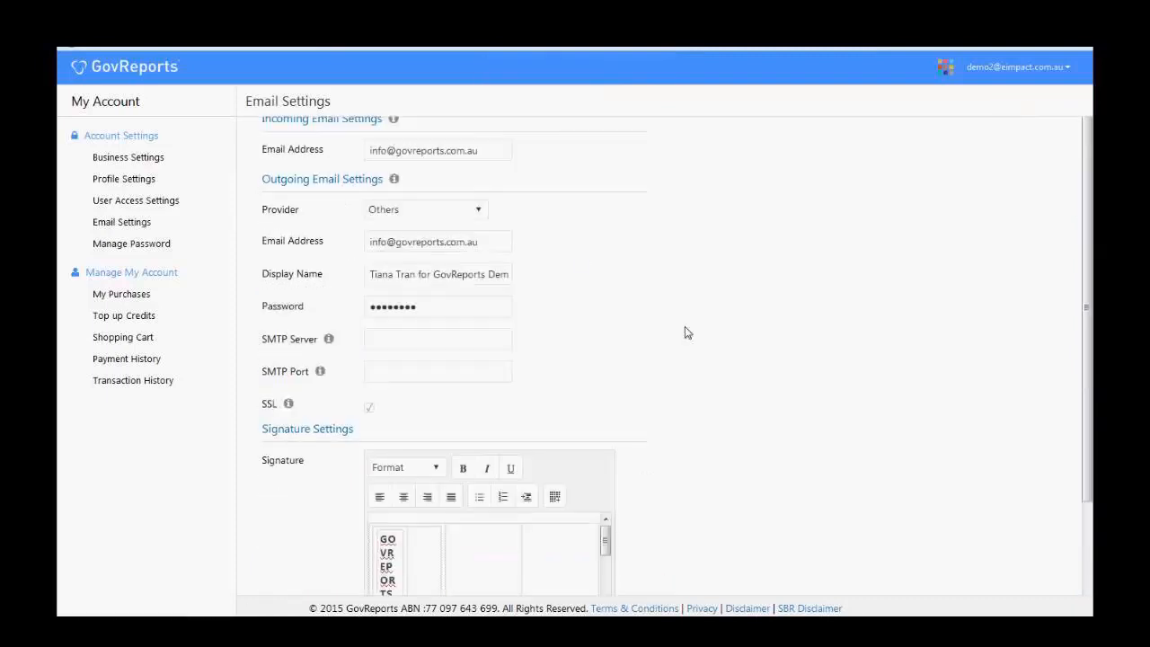
{"action": "left_click", "coordinate": [477, 208]}
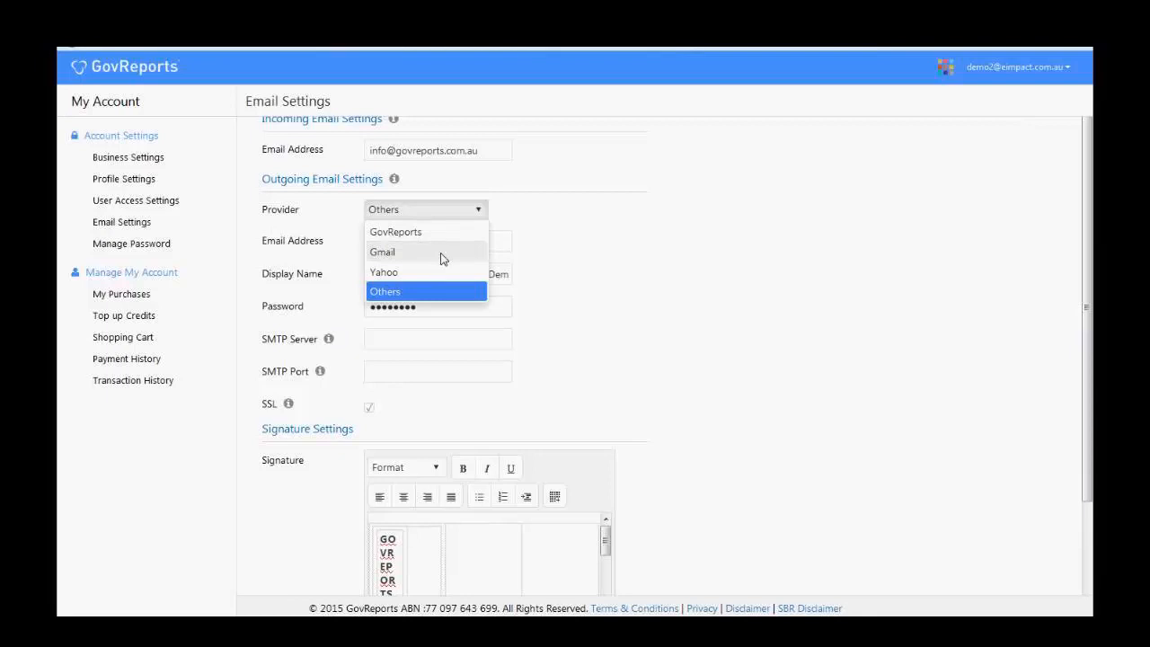
{"action": "left_click", "coordinate": [441, 254]}
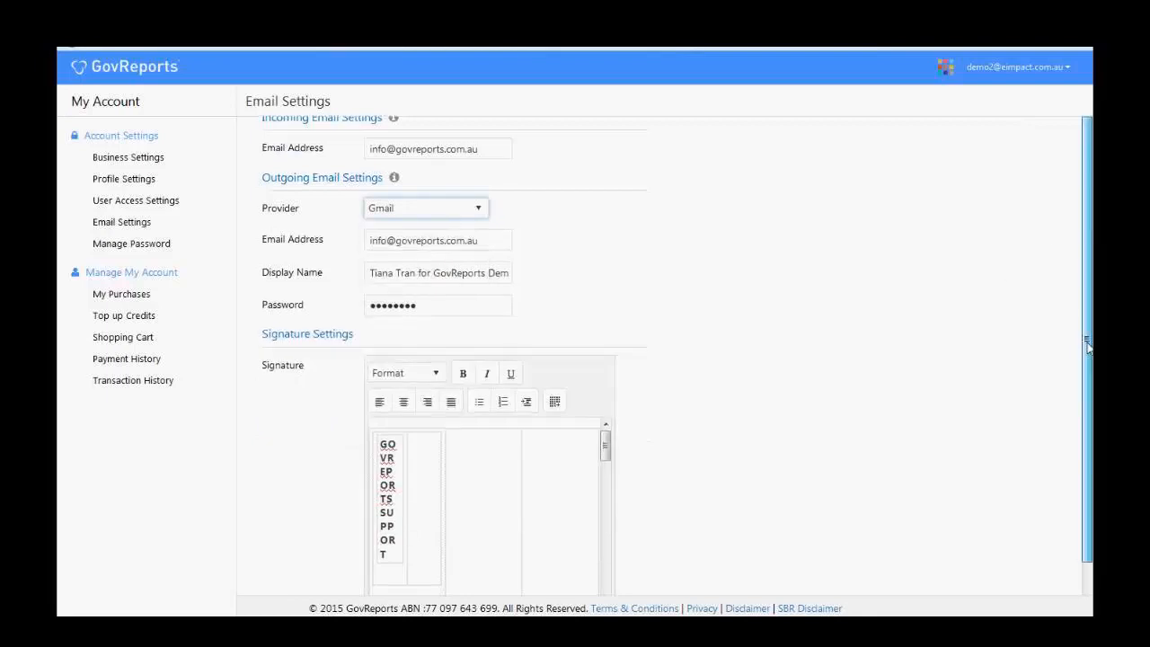
{"action": "scroll", "coordinate": [436, 539], "scroll_direction": "down", "scroll_amount": 1}
{"action": "left_click", "coordinate": [392, 577]}
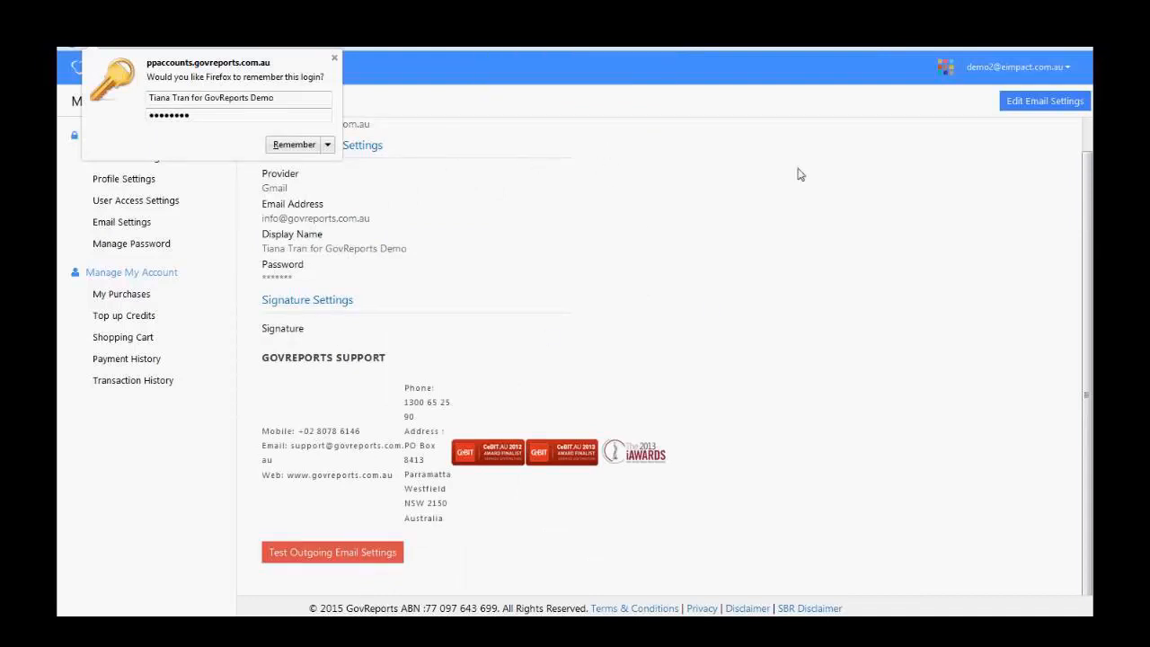
- Dismiss the browser's save-login prompt and close the Change Password dialog without changes
{"action": "left_click_drag", "start_coordinate": [1089, 184], "coordinate": [1090, 130]}
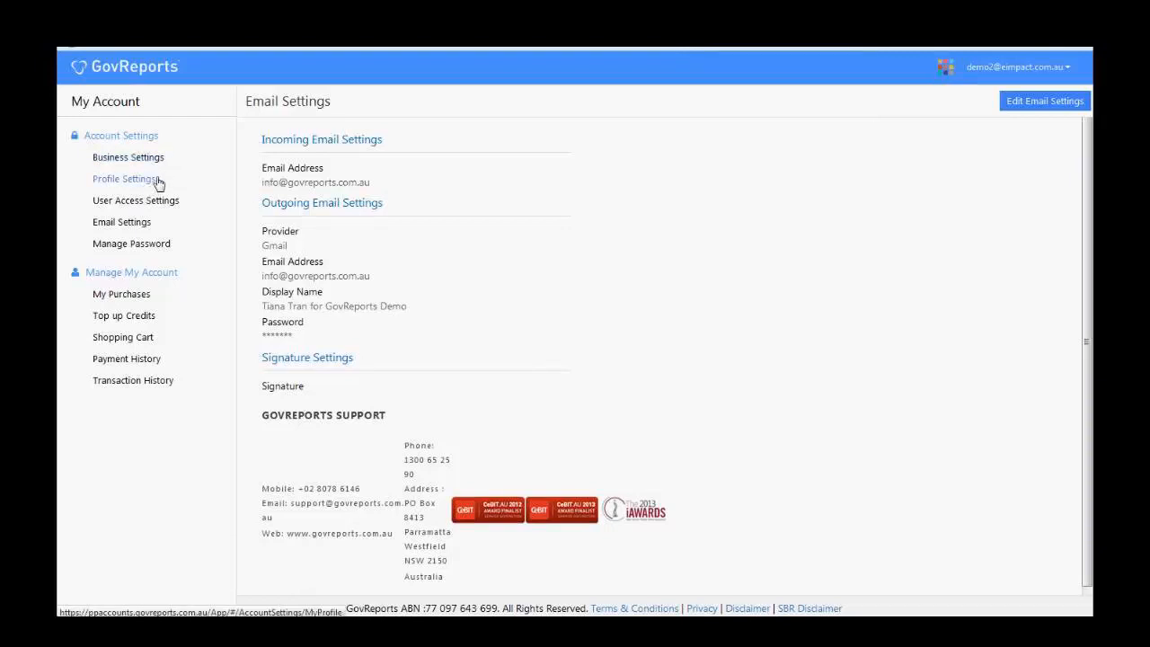
{"action": "left_click", "coordinate": [164, 248]}
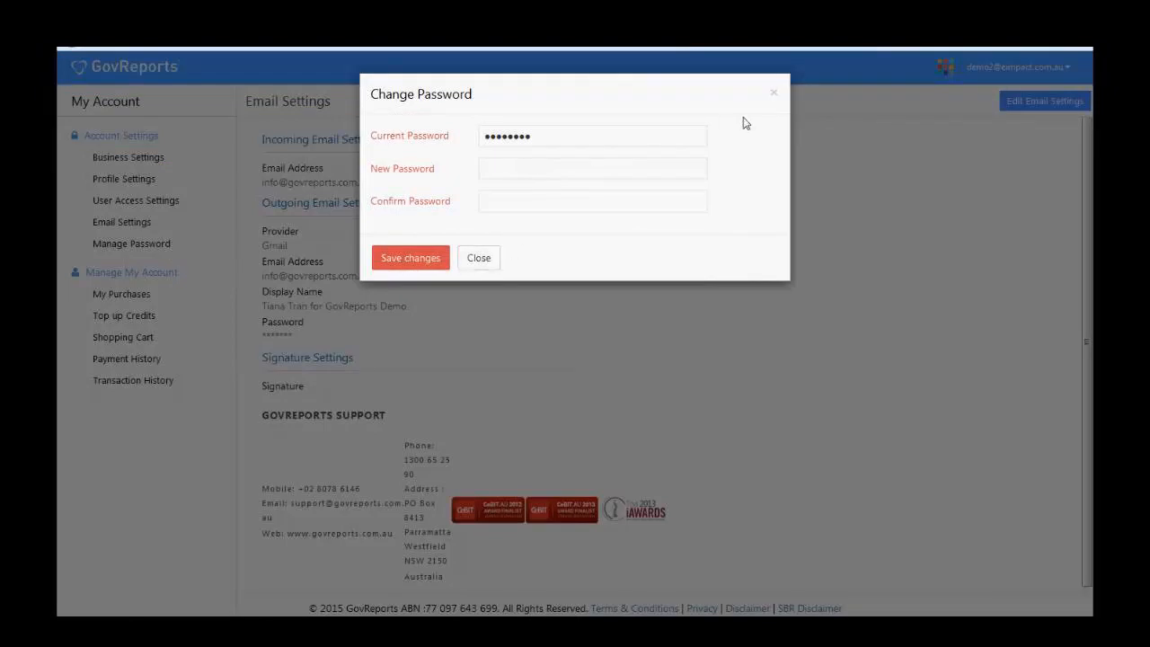
{"action": "left_click", "coordinate": [775, 95]}
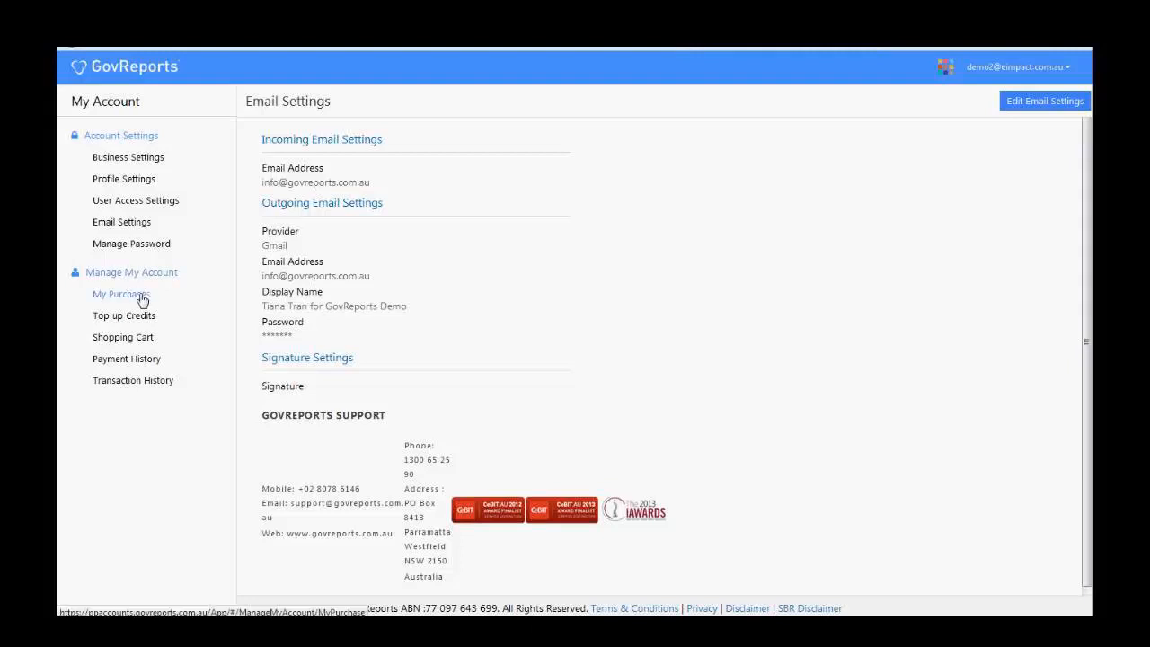
- Go to My Purchases > Payment History and show the Action options for the 19/01/2016 payment
{"action": "left_click", "coordinate": [141, 299]}
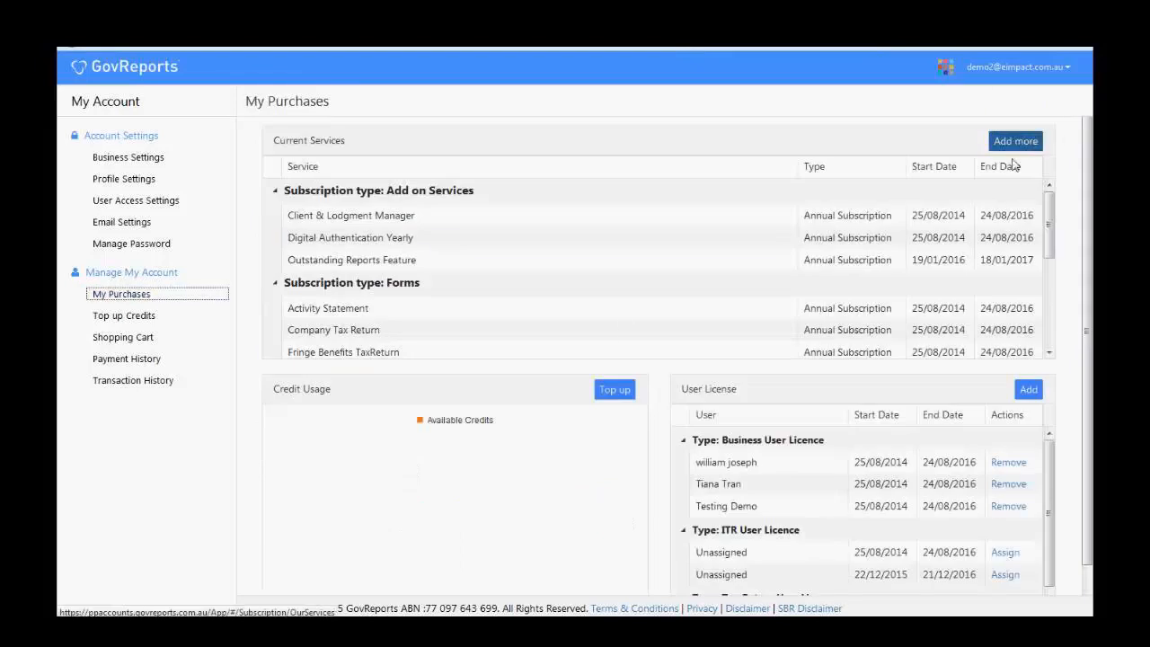
{"action": "left_click", "coordinate": [148, 358]}
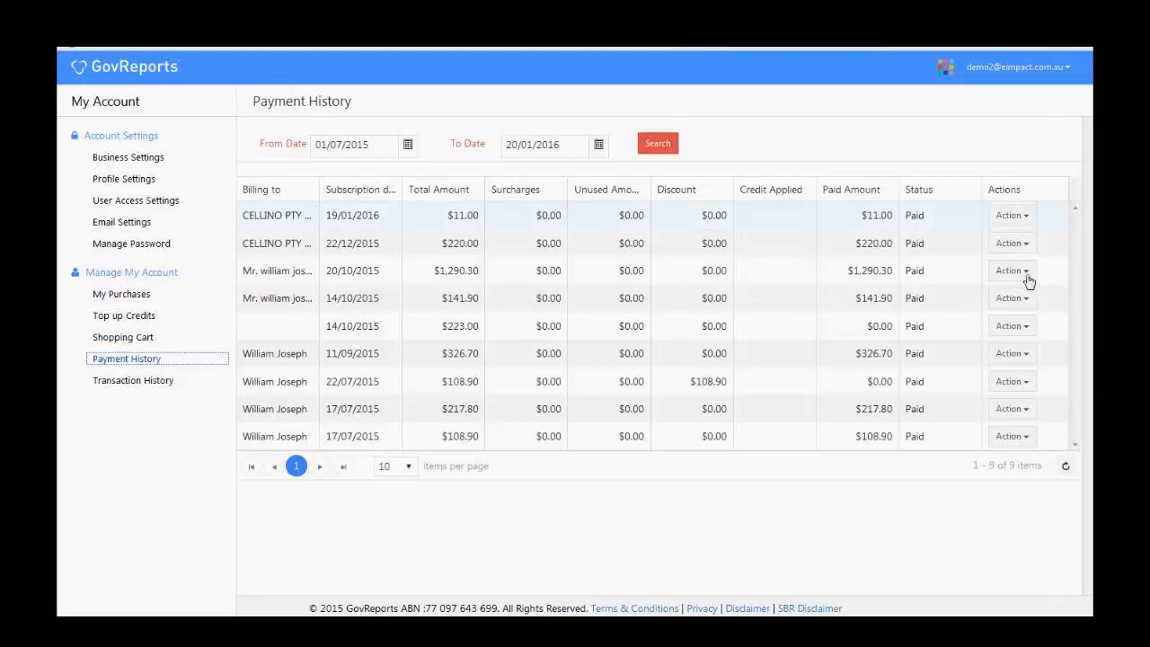
{"action": "left_click", "coordinate": [1025, 218]}
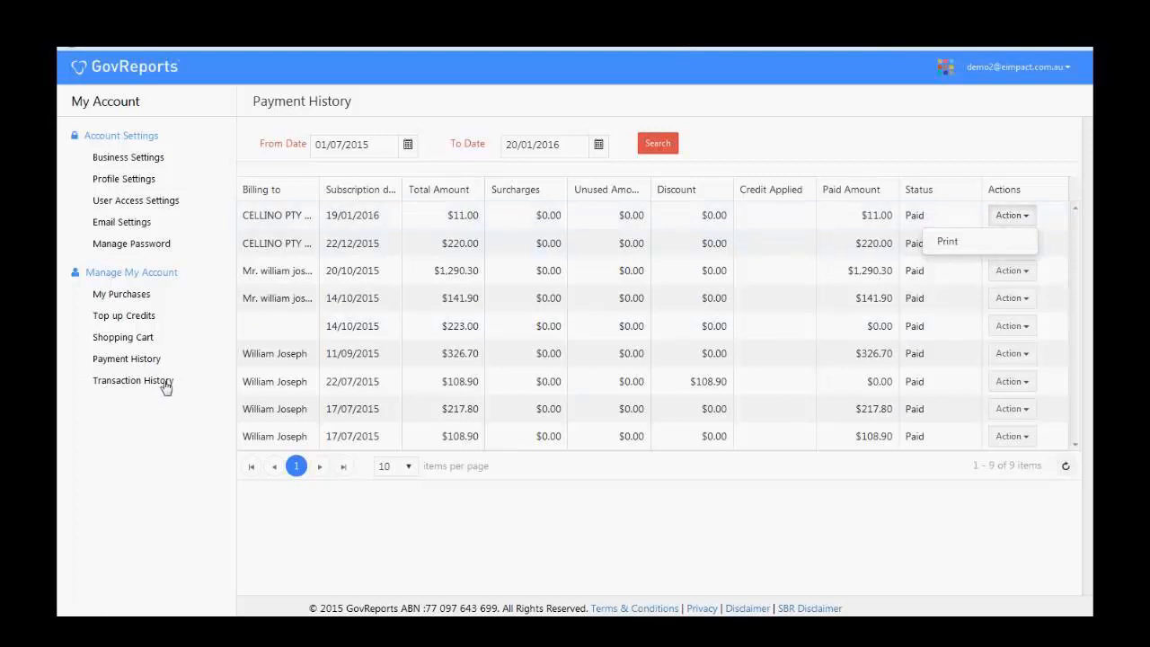
- From the My Account home page, open AUSkey Settings showing the User Credential valid 2015–2017
{"action": "left_click", "coordinate": [133, 106]}
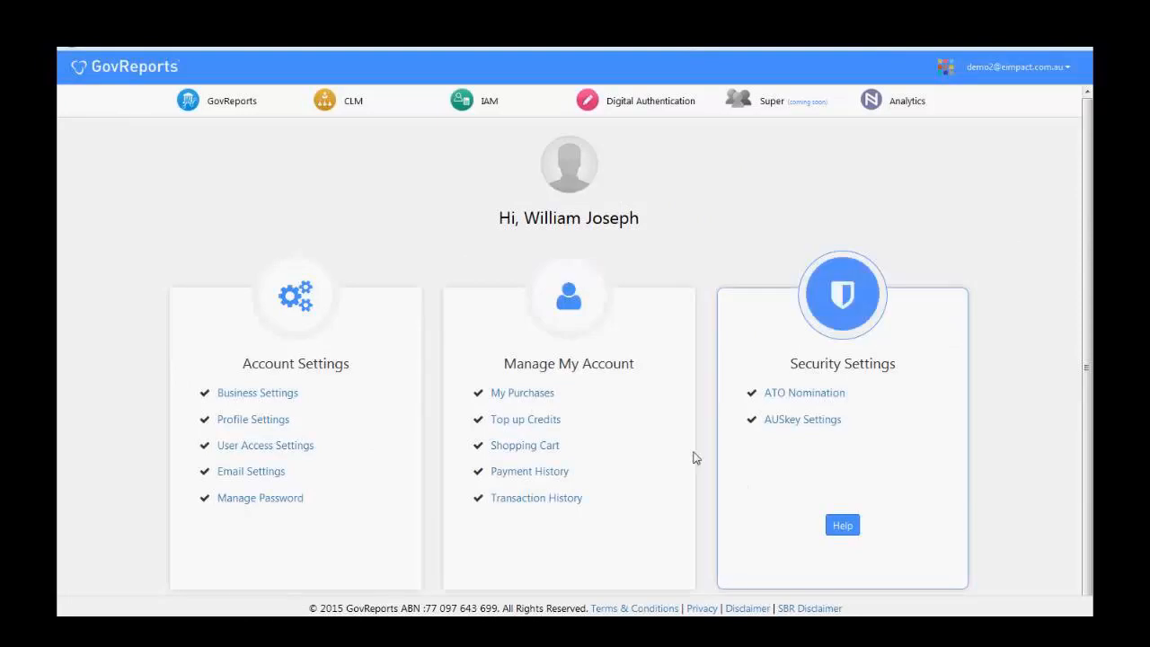
{"action": "left_click", "coordinate": [807, 421]}
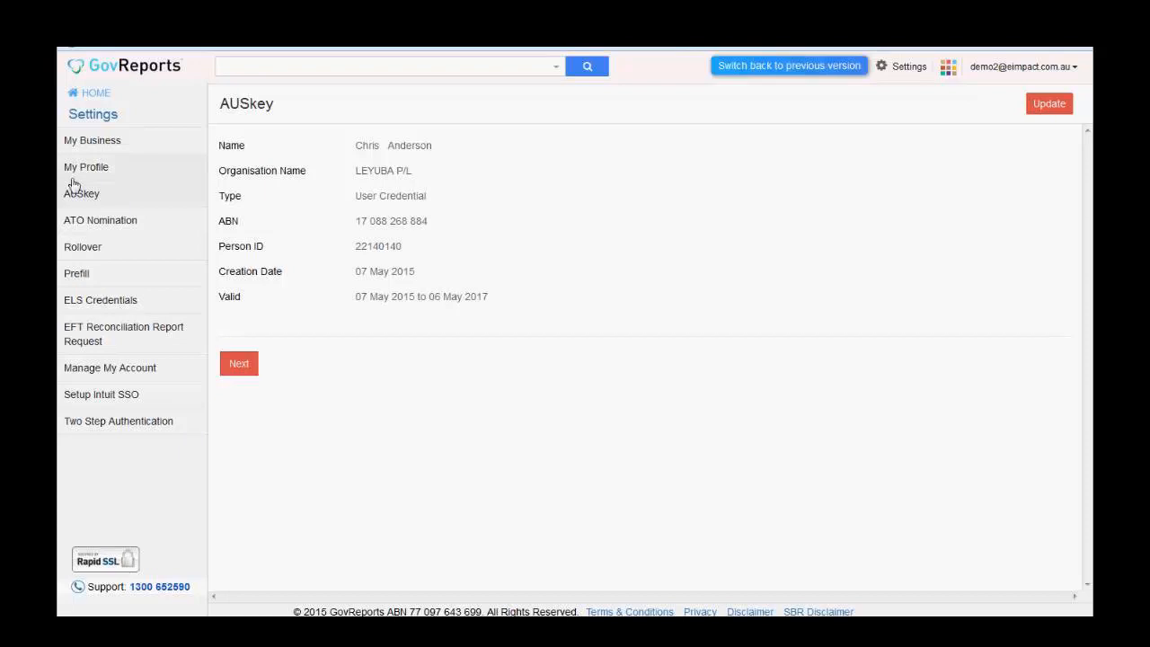
- View the ELS credentials, then open the Two Step Authentication settings page
{"action": "left_click", "coordinate": [132, 304]}
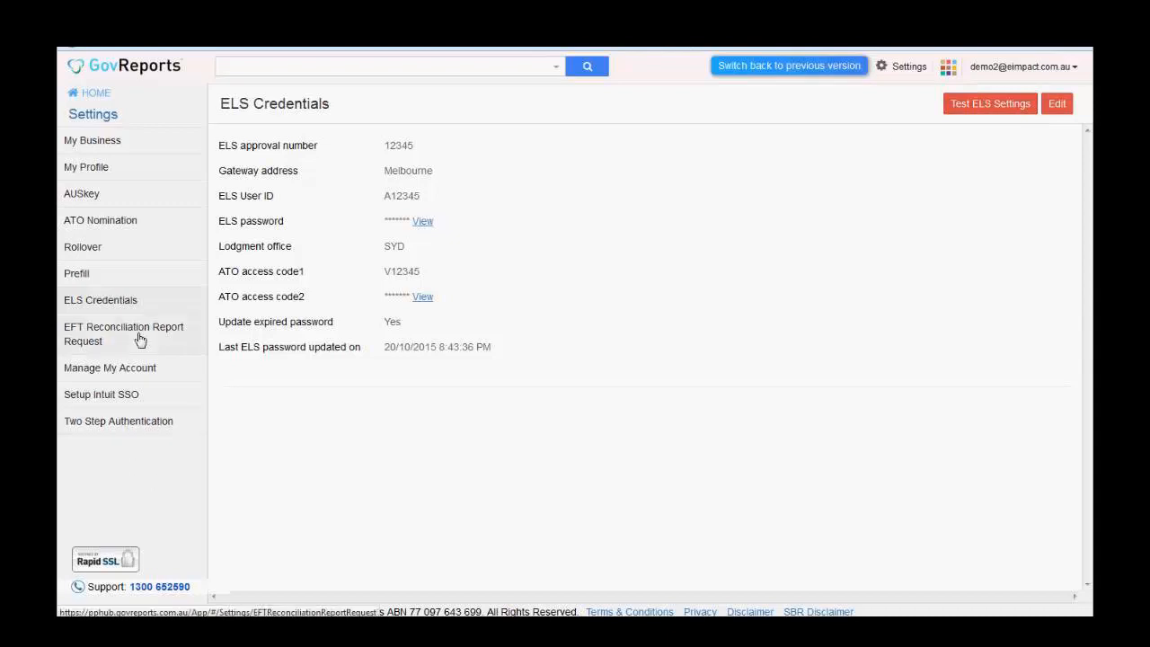
{"action": "left_click", "coordinate": [164, 417]}
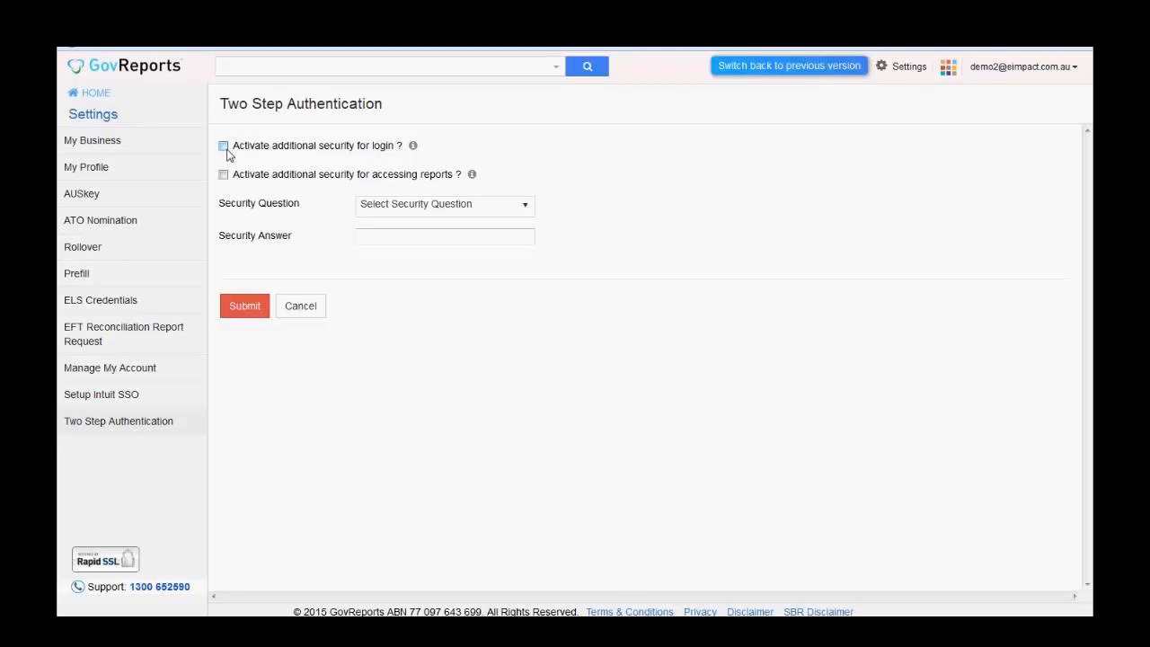
- Enable 'Activate additional security for login?' so a one-time security code is emailed at each login
{"action": "left_click", "coordinate": [223, 147]}
{"action": "left_click", "coordinate": [224, 147]}
{"action": "mouse_move", "coordinate": [412, 147]}
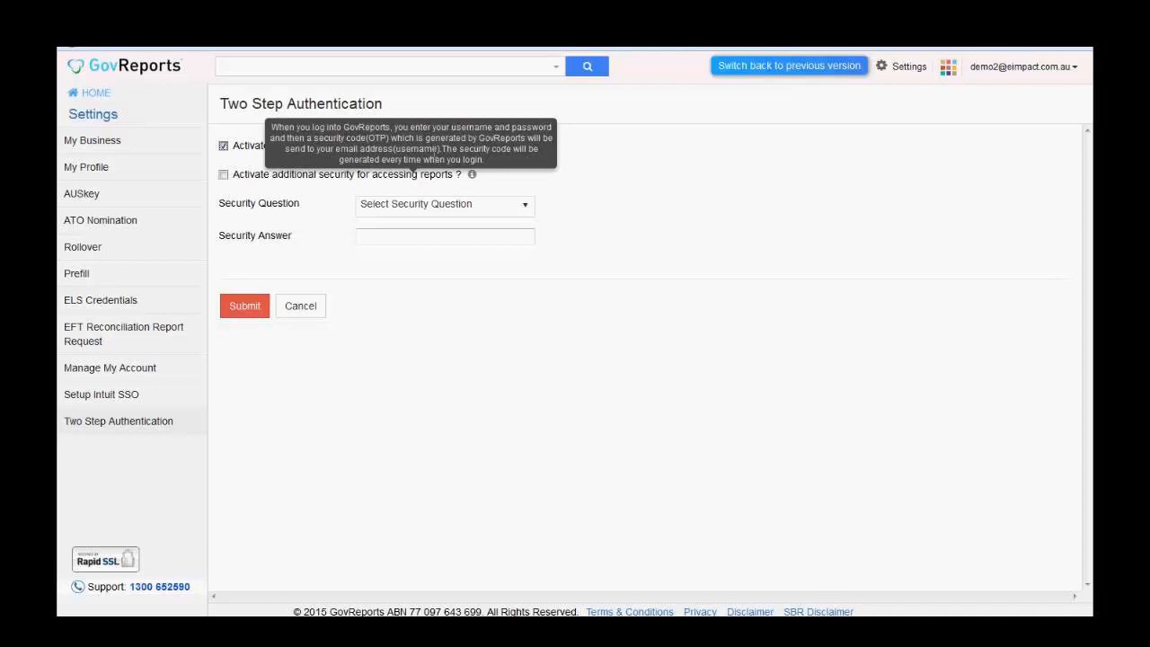
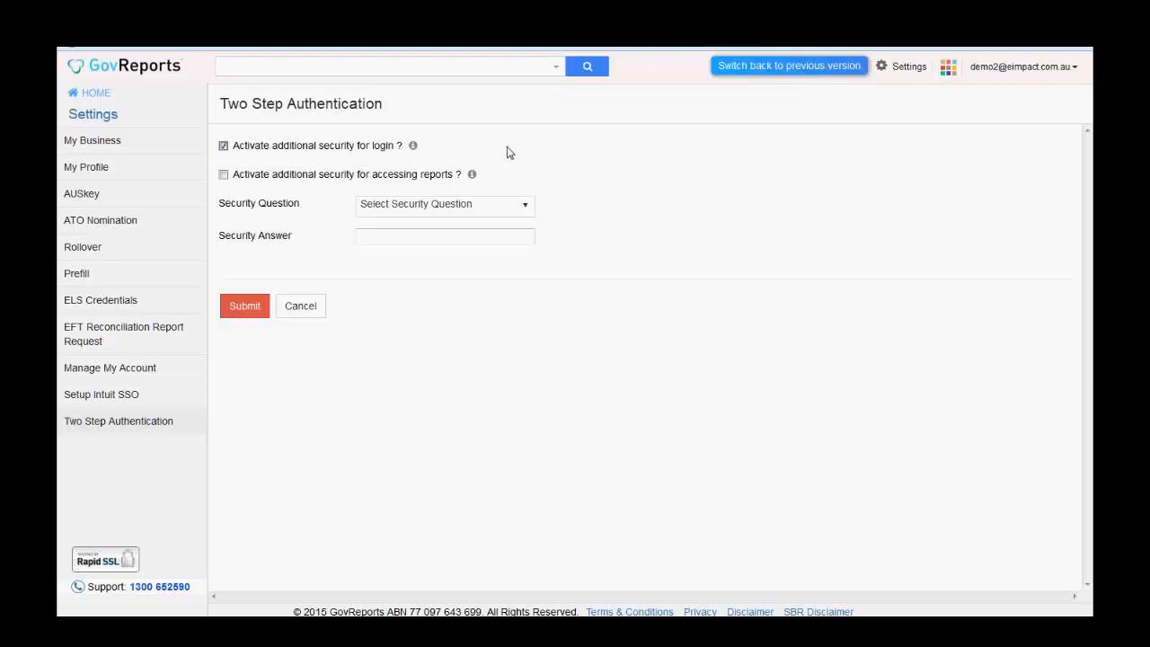
- Move the extra security from login to accessing reports and check the security question choices
{"action": "left_click", "coordinate": [225, 176]}
{"action": "left_click", "coordinate": [224, 146]}
{"action": "left_click", "coordinate": [526, 208]}
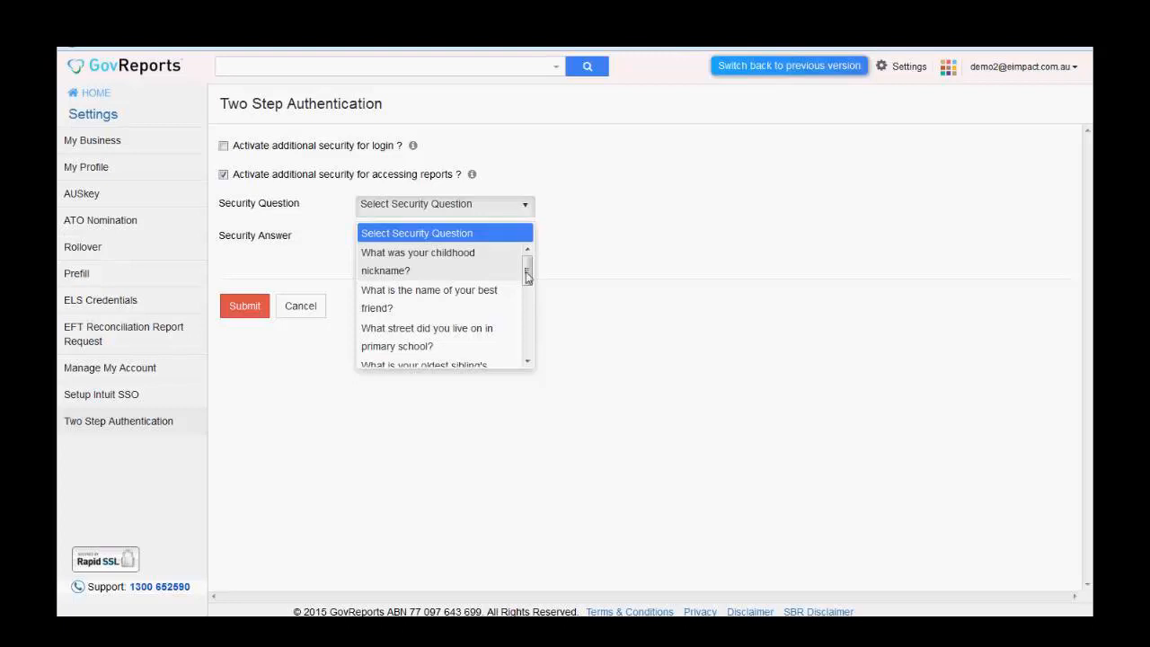
{"action": "left_click", "coordinate": [583, 271]}
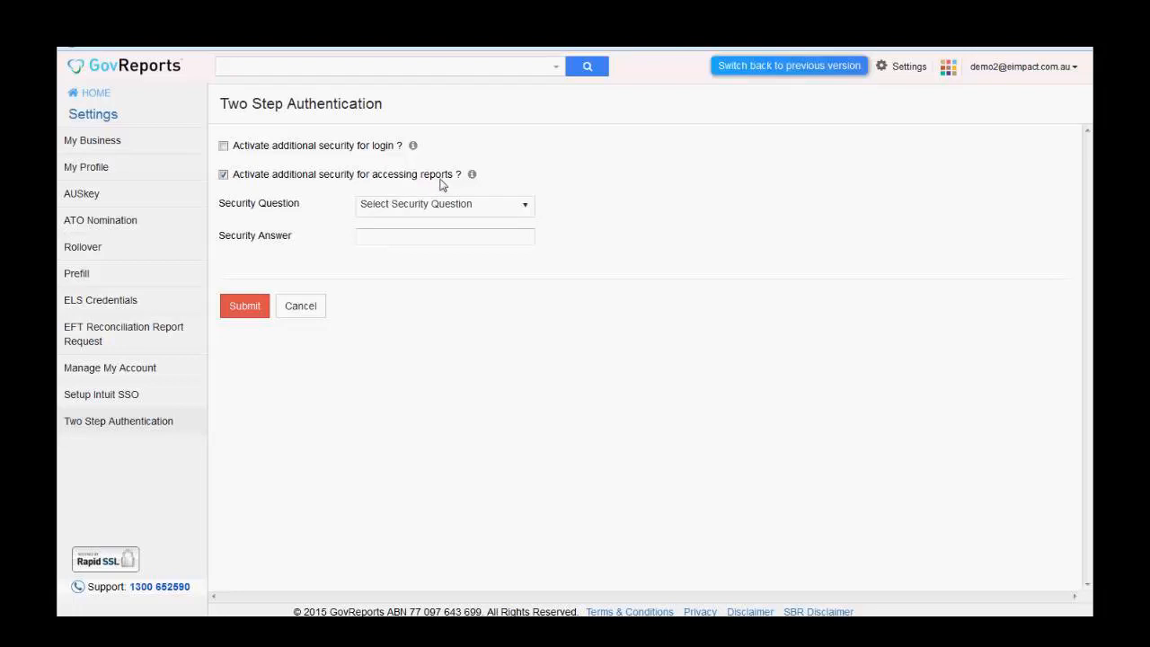
{"action": "left_click", "coordinate": [416, 238]}
- Toggle the login security checkbox on and off, then untick the accessing reports checkbox
{"action": "left_click", "coordinate": [224, 146]}
{"action": "left_click", "coordinate": [222, 146]}
{"action": "left_click", "coordinate": [224, 176]}
{"action": "left_click", "coordinate": [295, 107]}
{"action": "left_click", "coordinate": [911, 68]}
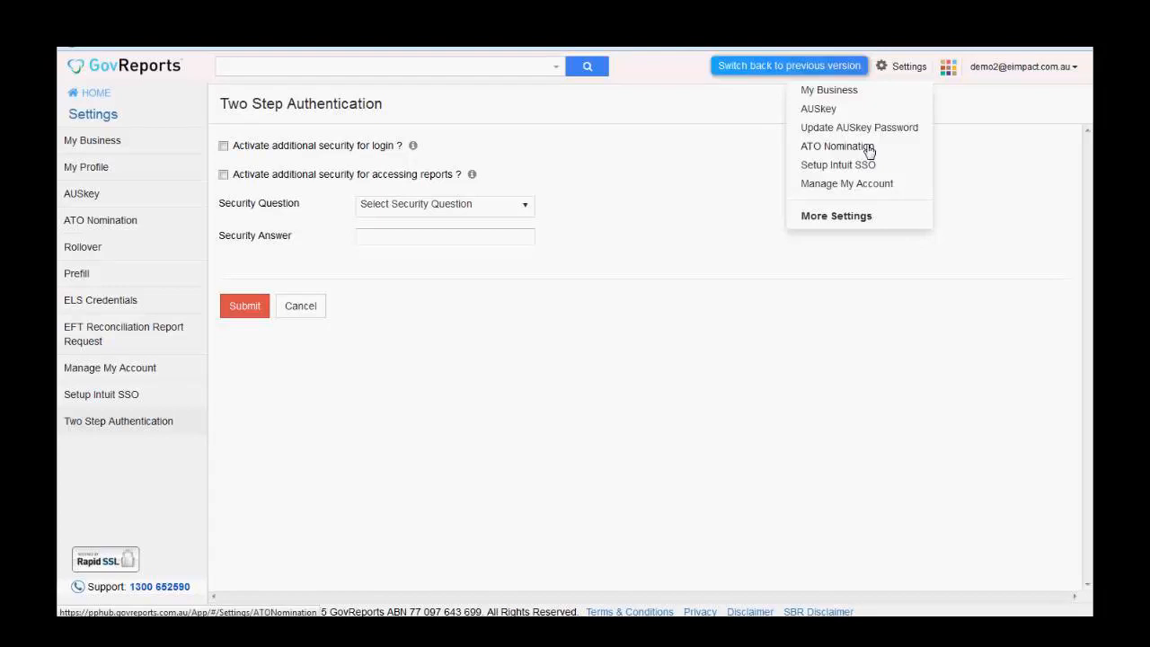
- Open the ATO Nomination settings and tick Activate Nomination
{"action": "left_click", "coordinate": [868, 151]}
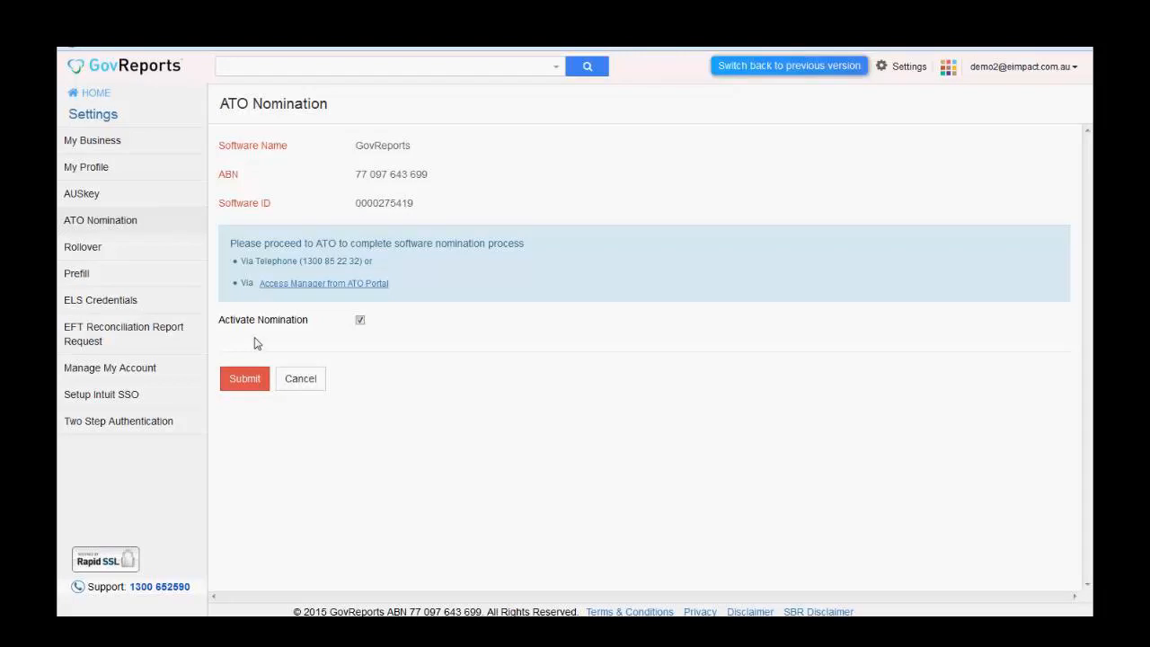
{"action": "left_click", "coordinate": [361, 321]}
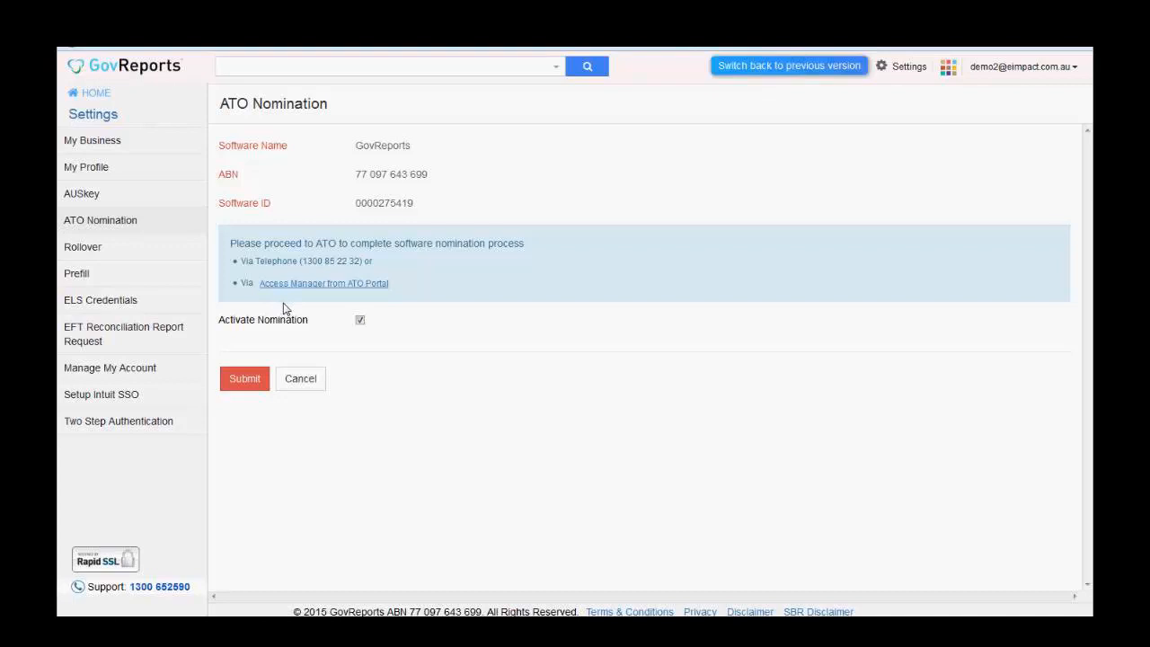
- Open the 'Access Manager from ATO Portal' guide and scroll through its nomination steps
{"action": "left_click", "coordinate": [375, 286]}
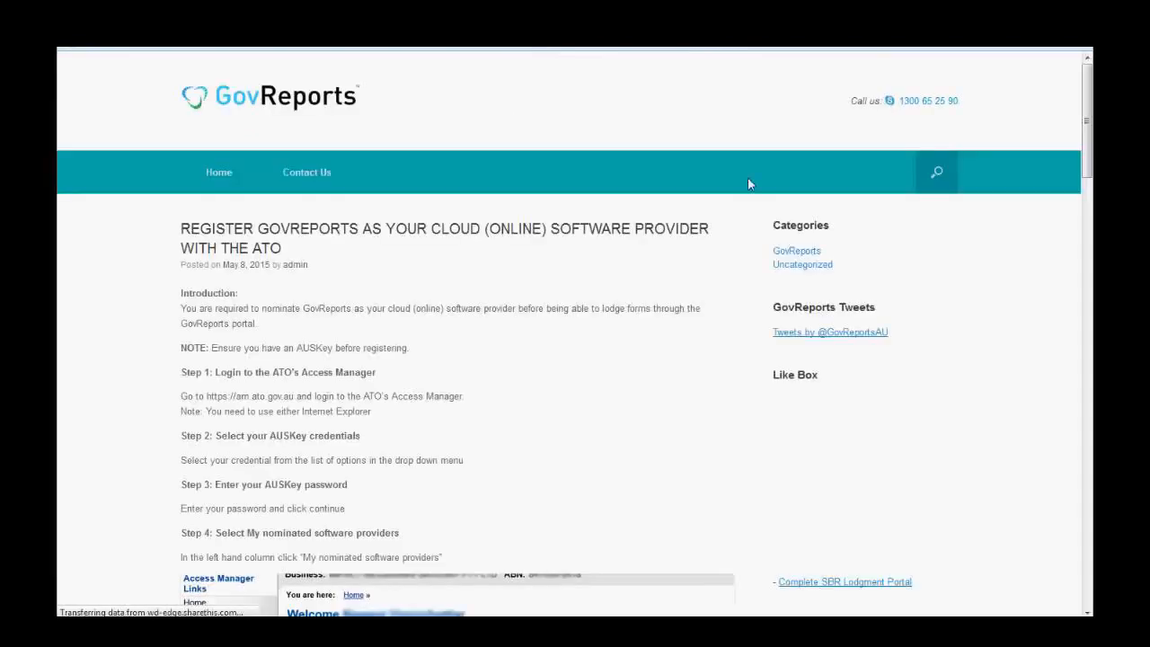
{"action": "scroll", "coordinate": [1091, 106], "scroll_direction": "down", "scroll_amount": 1}
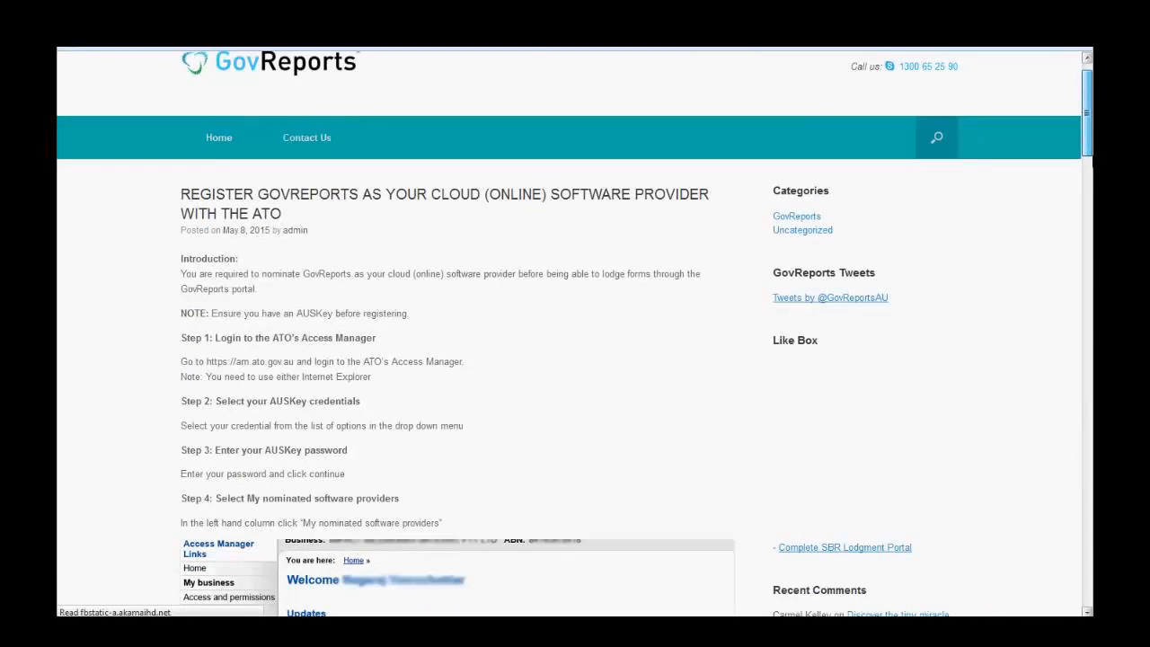
{"action": "scroll", "coordinate": [575, 341], "scroll_direction": "down", "scroll_amount": 4}
{"action": "scroll", "coordinate": [576, 355], "scroll_direction": "down", "scroll_amount": 1}
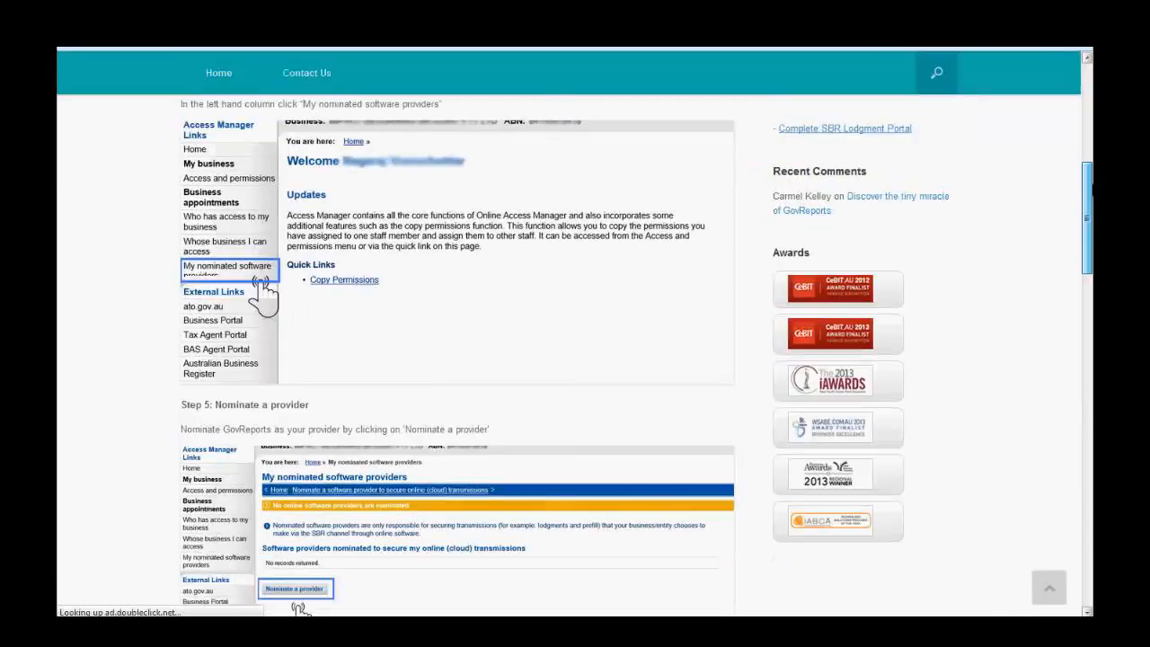
{"action": "scroll", "coordinate": [1089, 126], "scroll_direction": "up", "scroll_amount": 3}
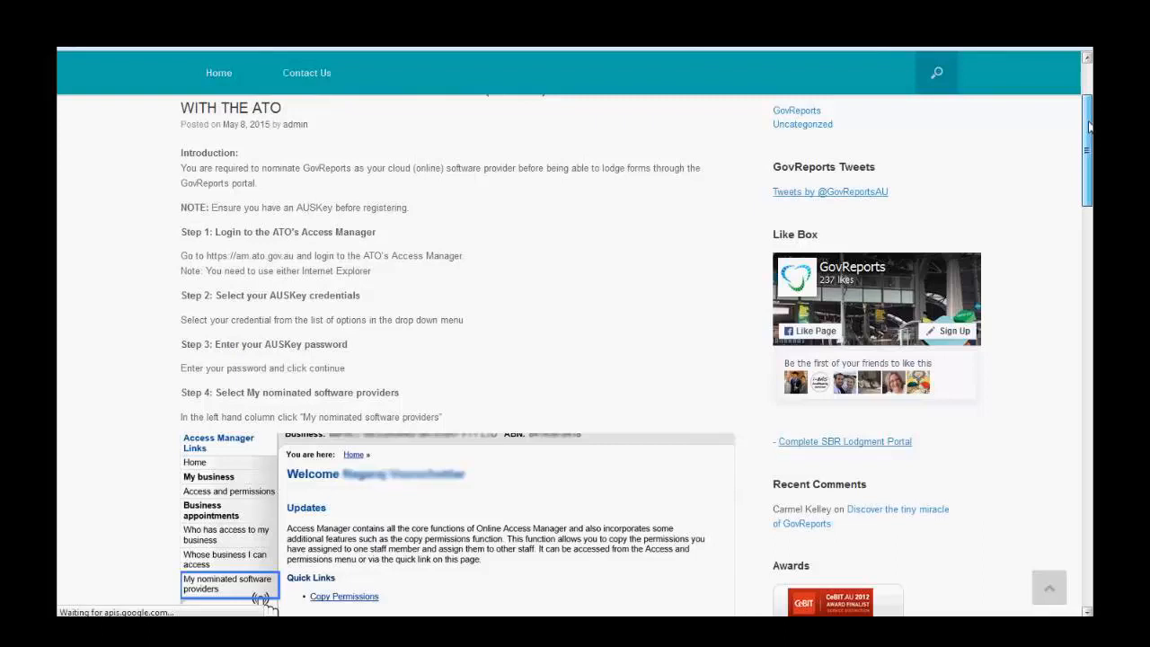
{"action": "scroll", "coordinate": [1089, 126], "scroll_direction": "up", "scroll_amount": 1}
{"action": "scroll", "coordinate": [575, 355], "scroll_direction": "down", "scroll_amount": 10}
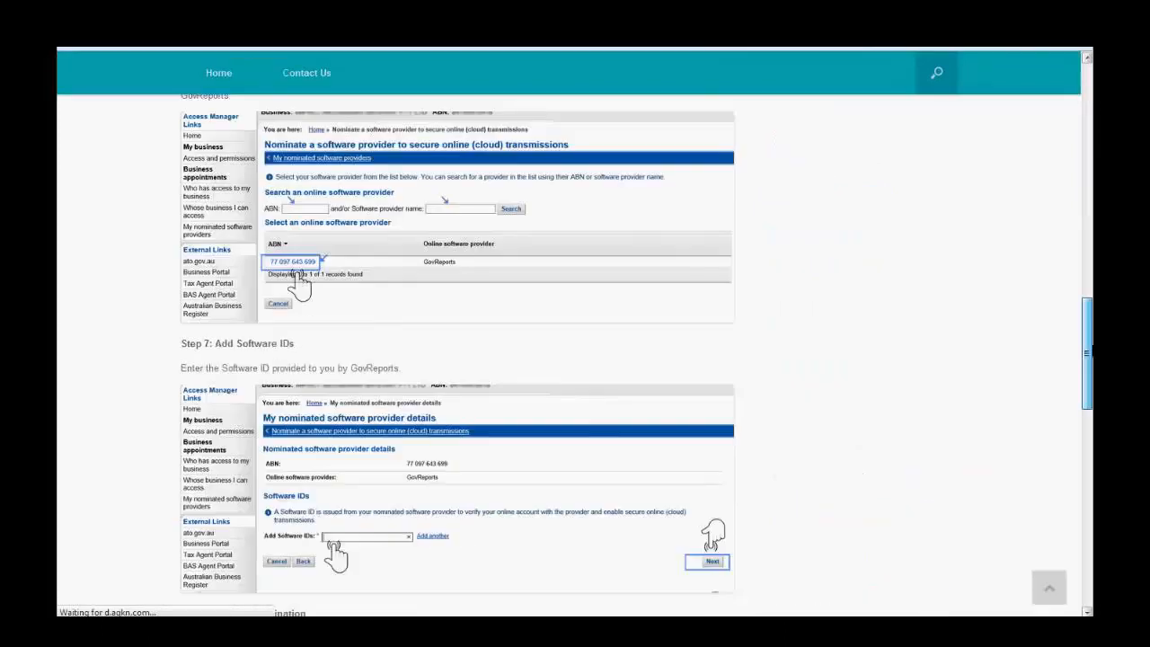
{"action": "scroll", "coordinate": [575, 355], "scroll_direction": "down", "scroll_amount": 6}
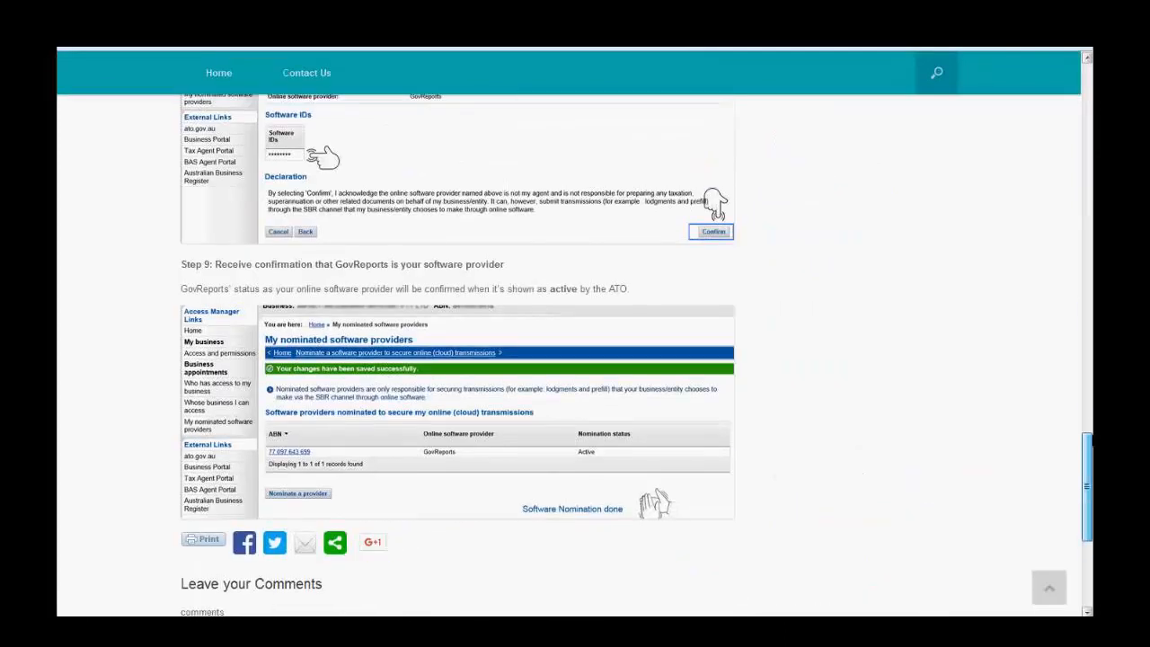
{"action": "left_click_drag", "start_coordinate": [1086, 486], "coordinate": [1086, 108]}
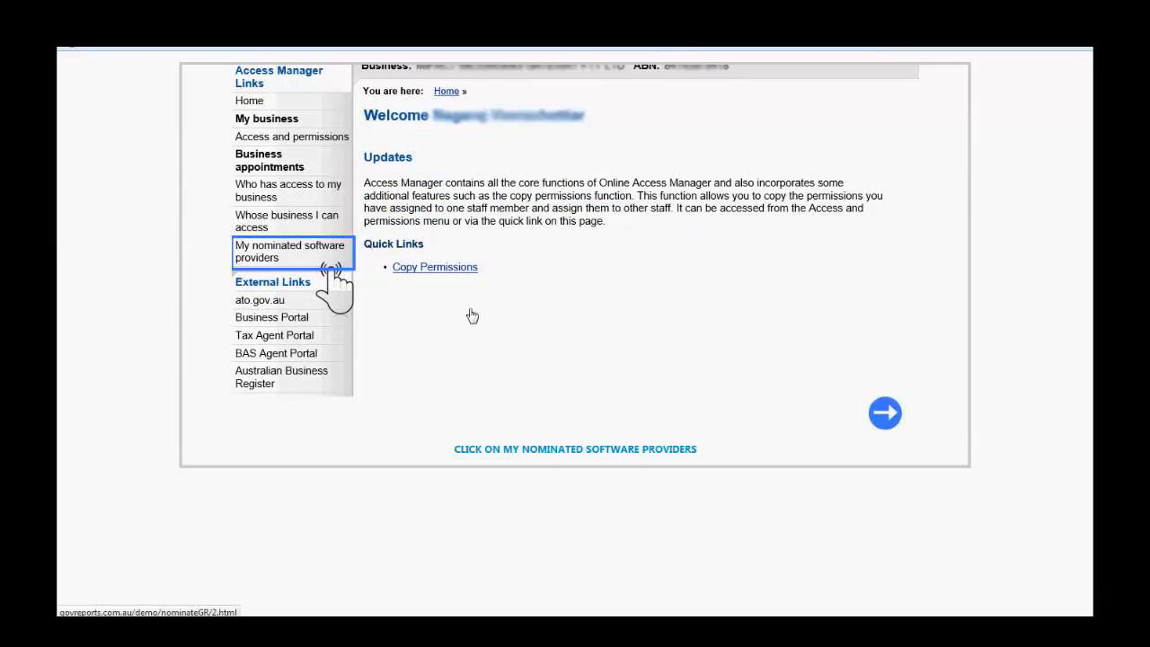
- Step through the Access Manager demo: nominated providers, provider search, Software ID, confirmation, saved nomination
{"action": "left_click", "coordinate": [890, 427]}
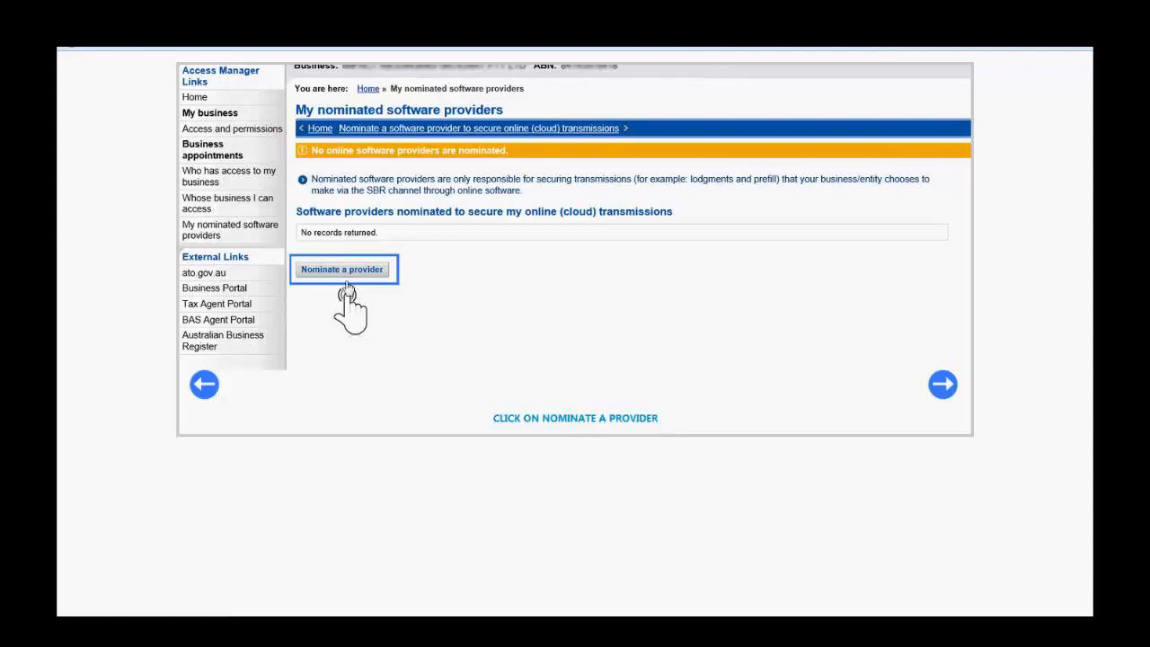
{"action": "left_click", "coordinate": [943, 396]}
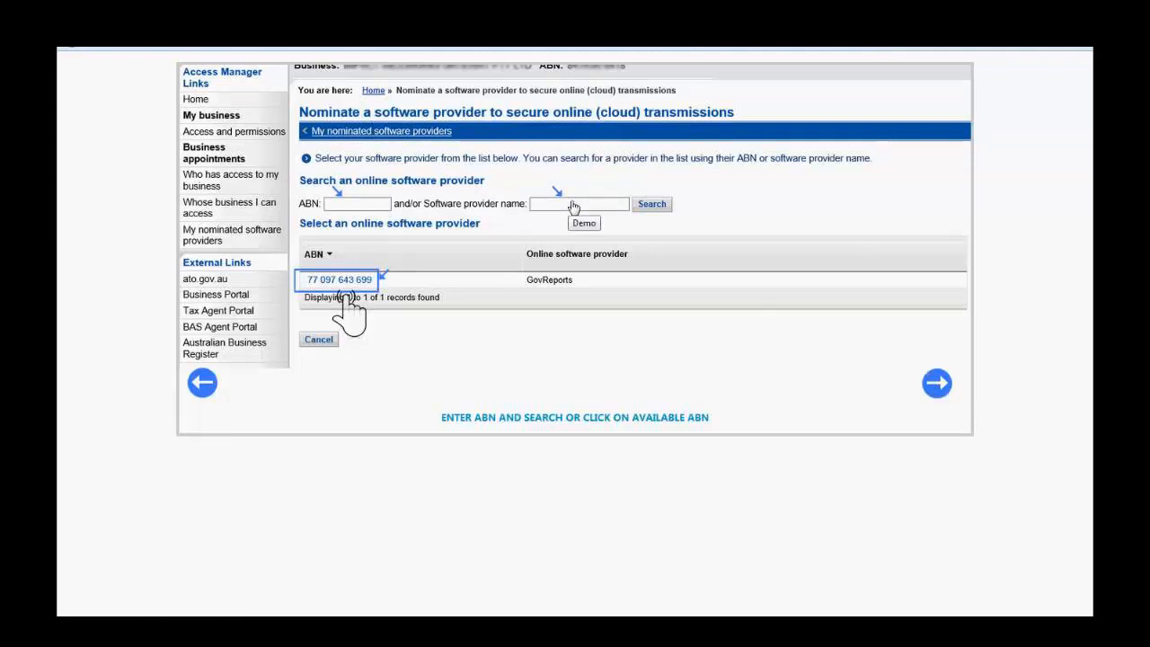
{"action": "left_click", "coordinate": [948, 386]}
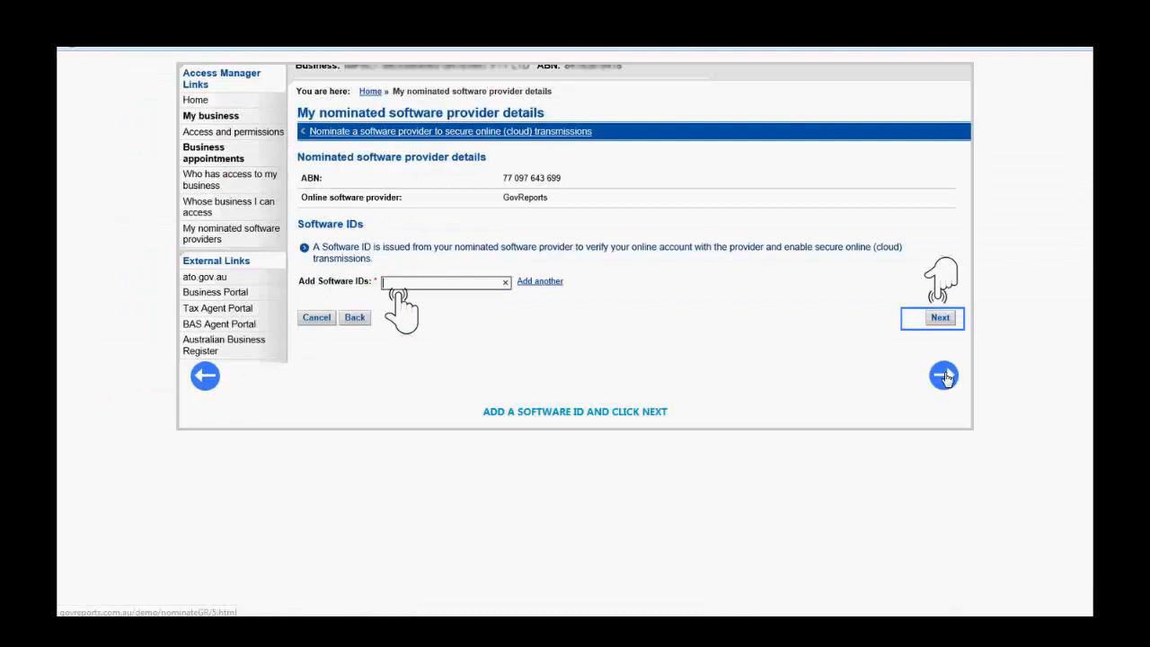
{"action": "left_click", "coordinate": [944, 377]}
{"action": "left_click", "coordinate": [945, 464]}
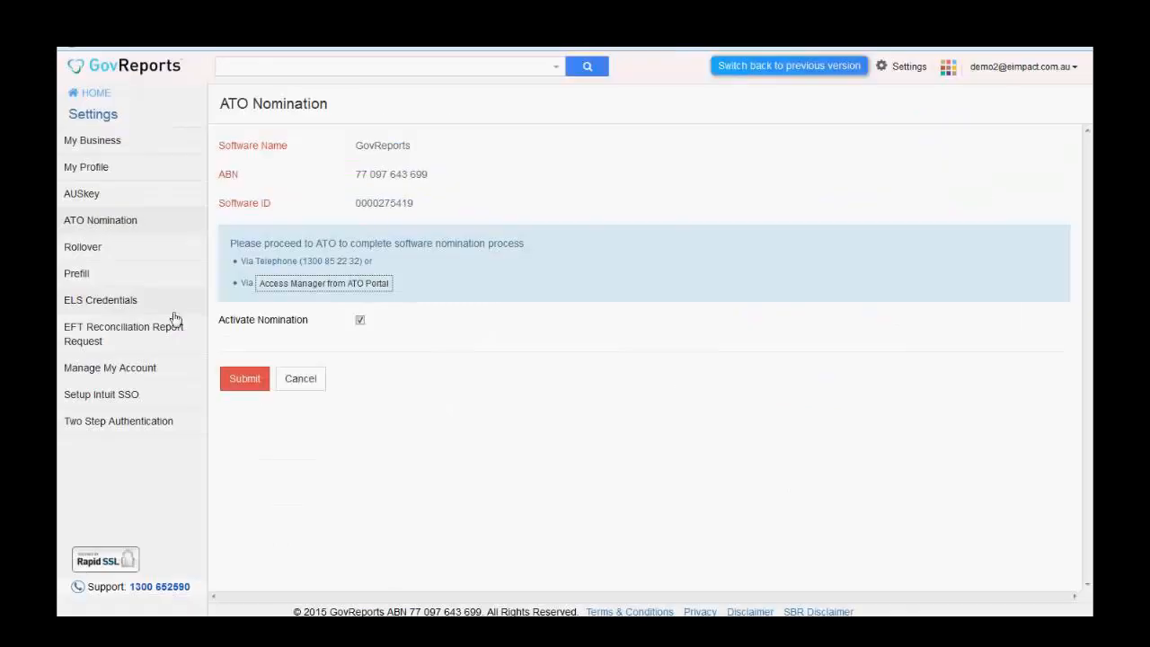
- Go HOME to the Dashboard listing 27 saved and 19 lodged reports
{"action": "left_click", "coordinate": [96, 94]}
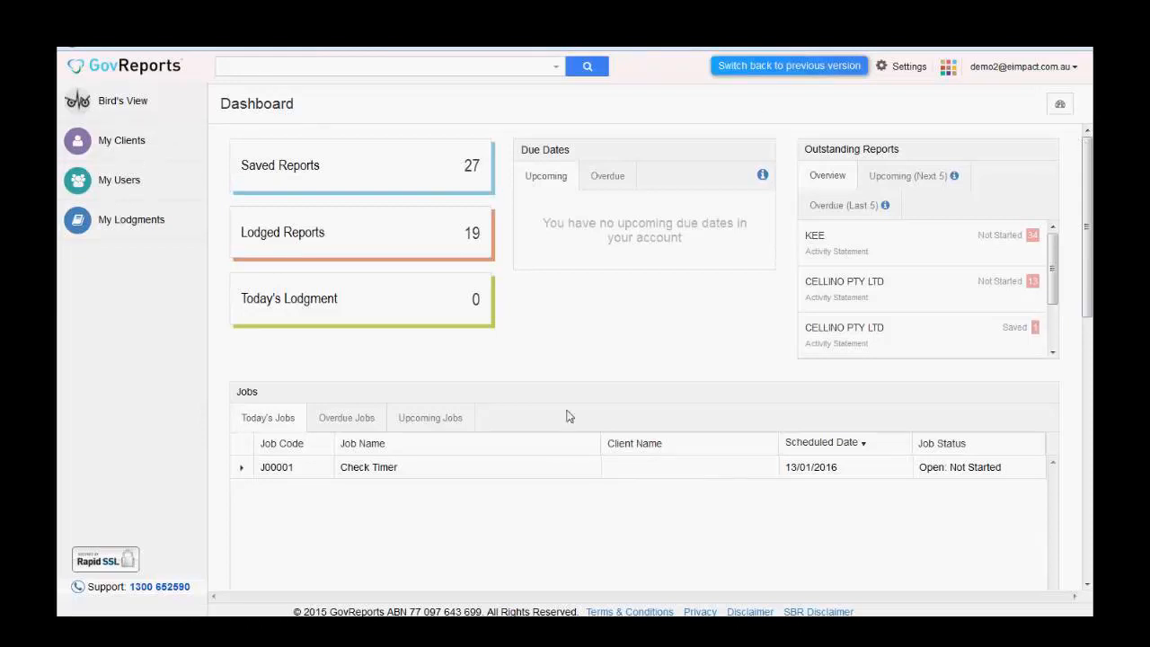
- Show 10 clients per page in My Clients, then bring up the Add Client form
{"action": "left_click", "coordinate": [159, 149]}
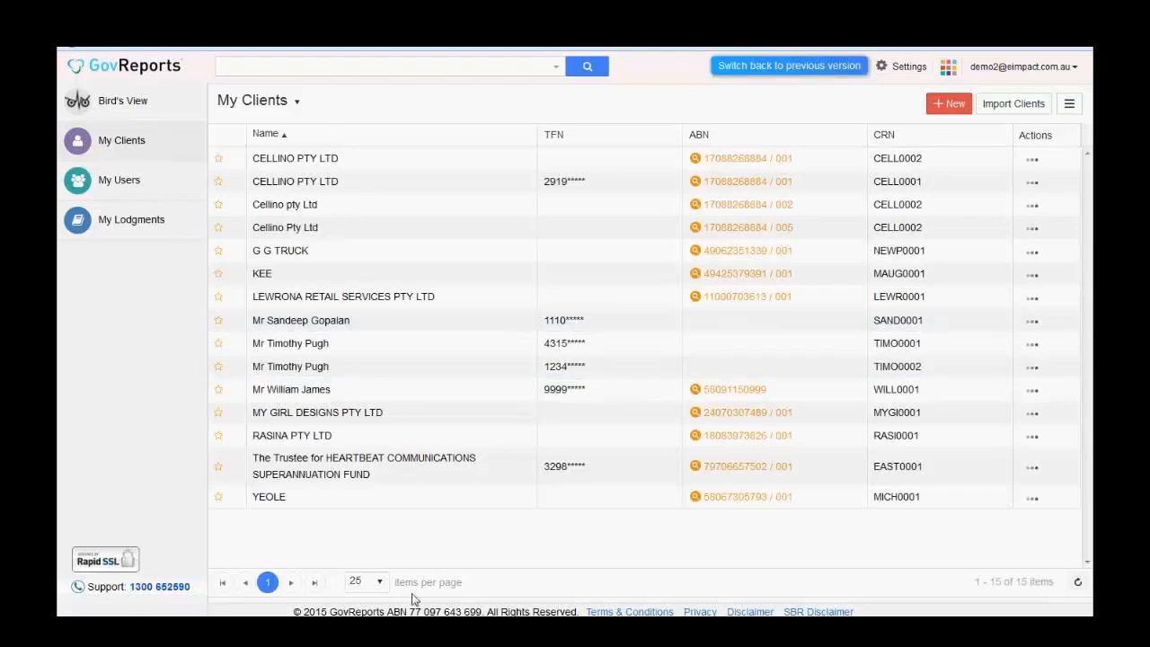
{"action": "left_click", "coordinate": [381, 583]}
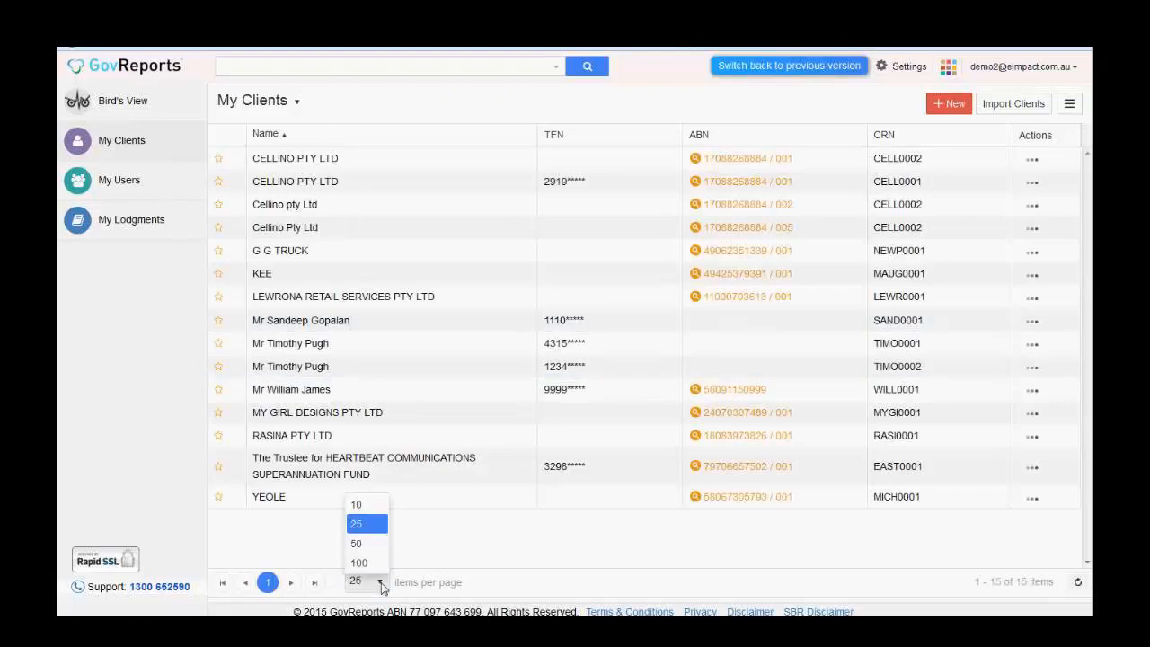
{"action": "left_click", "coordinate": [372, 506]}
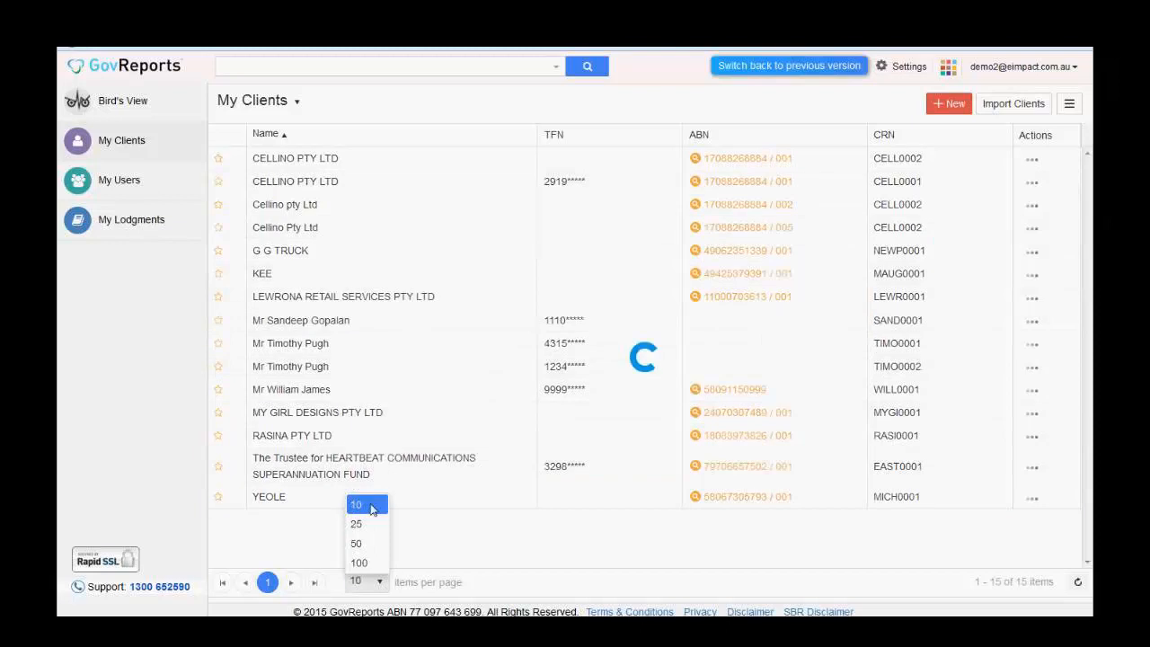
{"action": "left_click", "coordinate": [403, 585]}
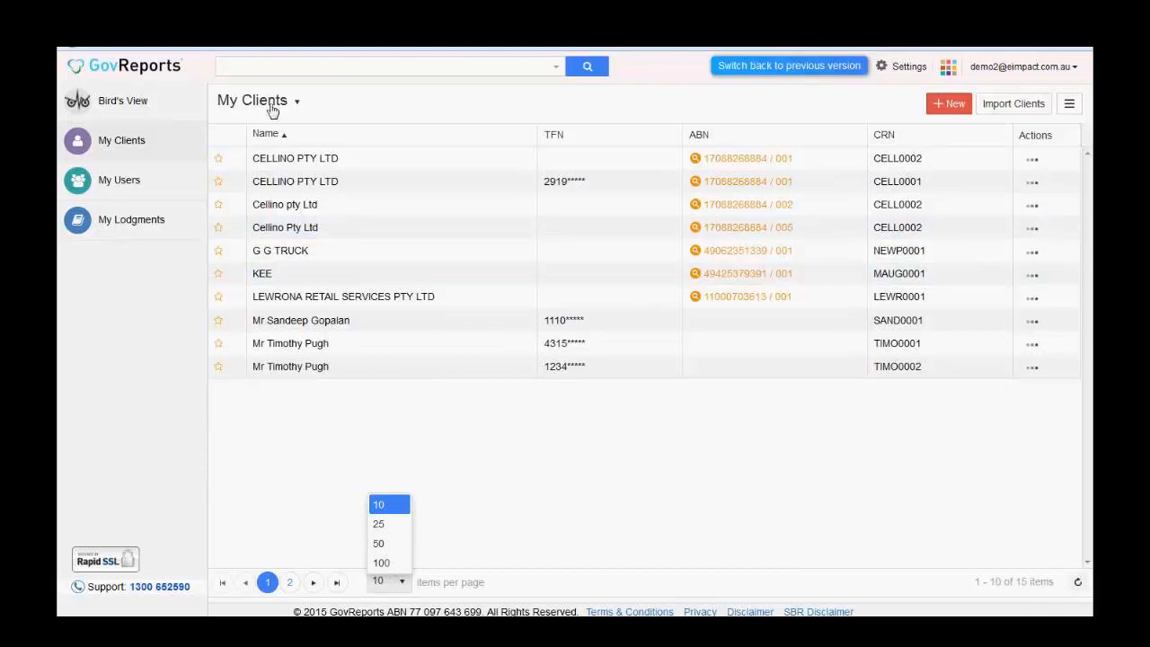
{"action": "left_click", "coordinate": [268, 70]}
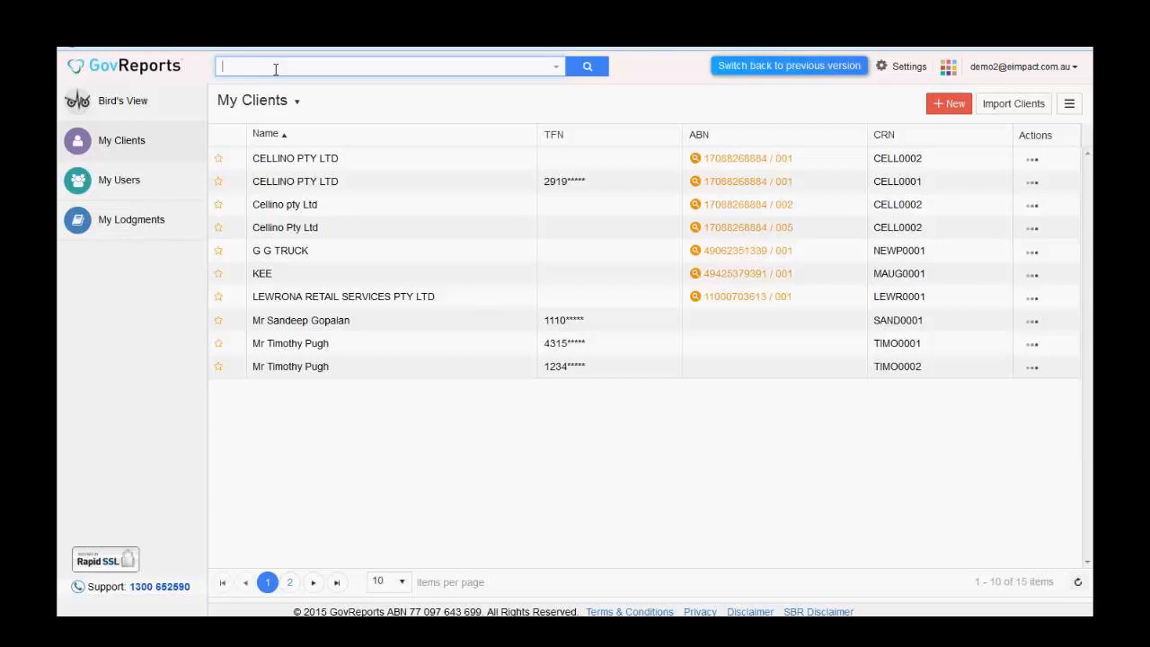
{"action": "left_click", "coordinate": [951, 106]}
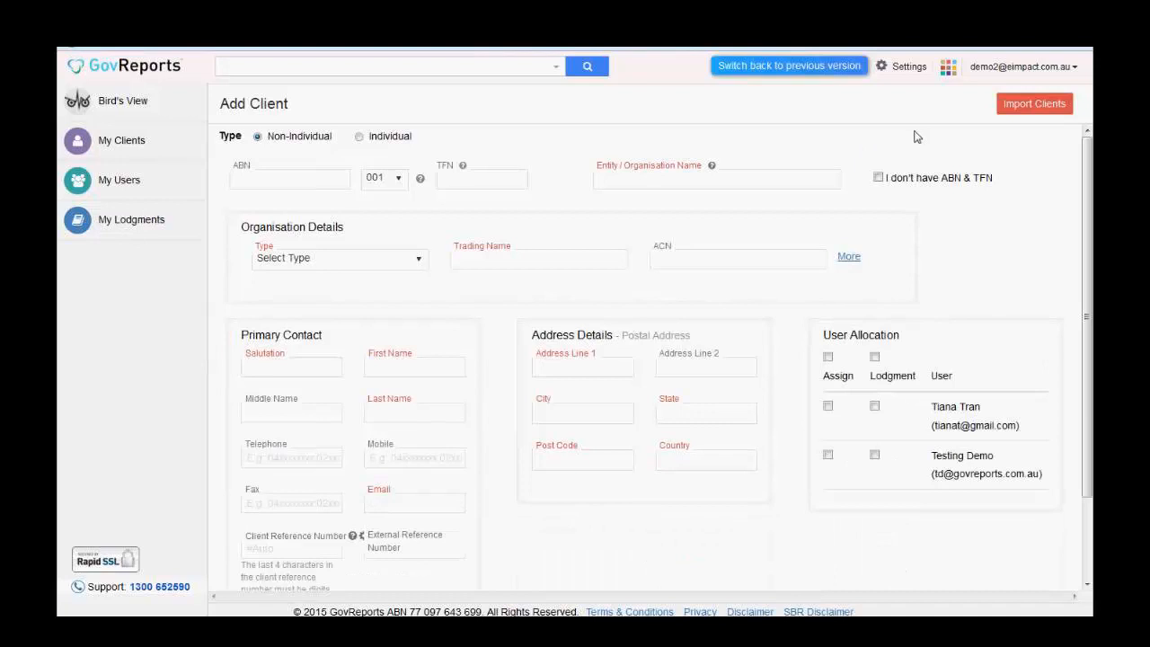
- Switch to Import Clients and browse the Mapping name template list
{"action": "left_click", "coordinate": [1025, 105]}
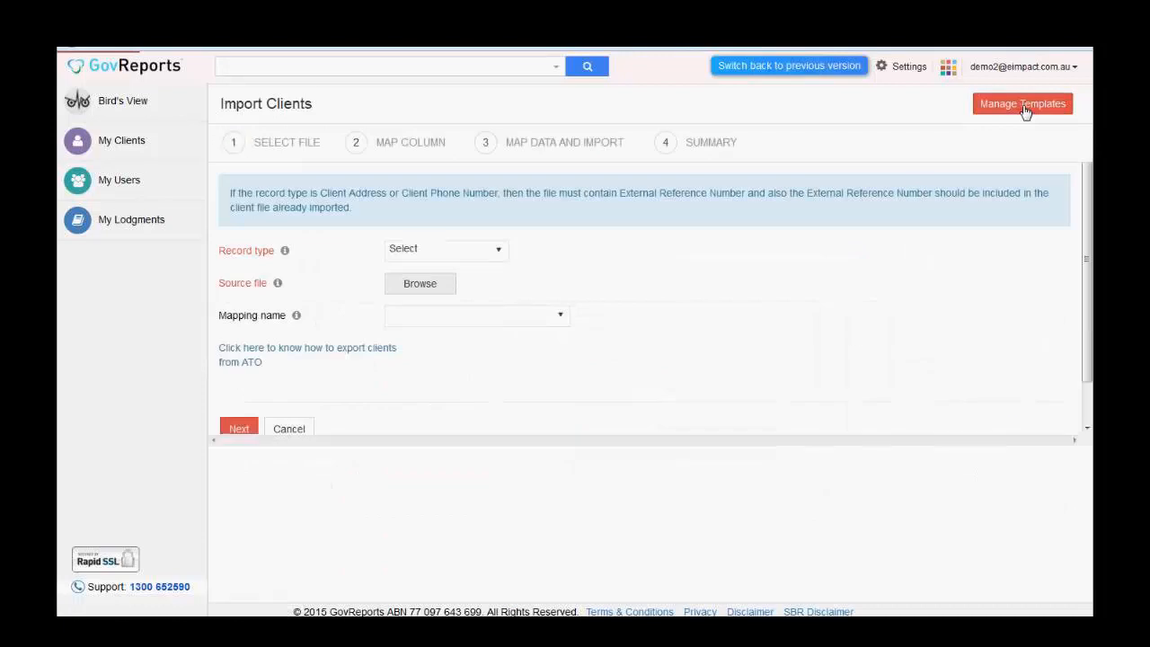
{"action": "left_click", "coordinate": [496, 313]}
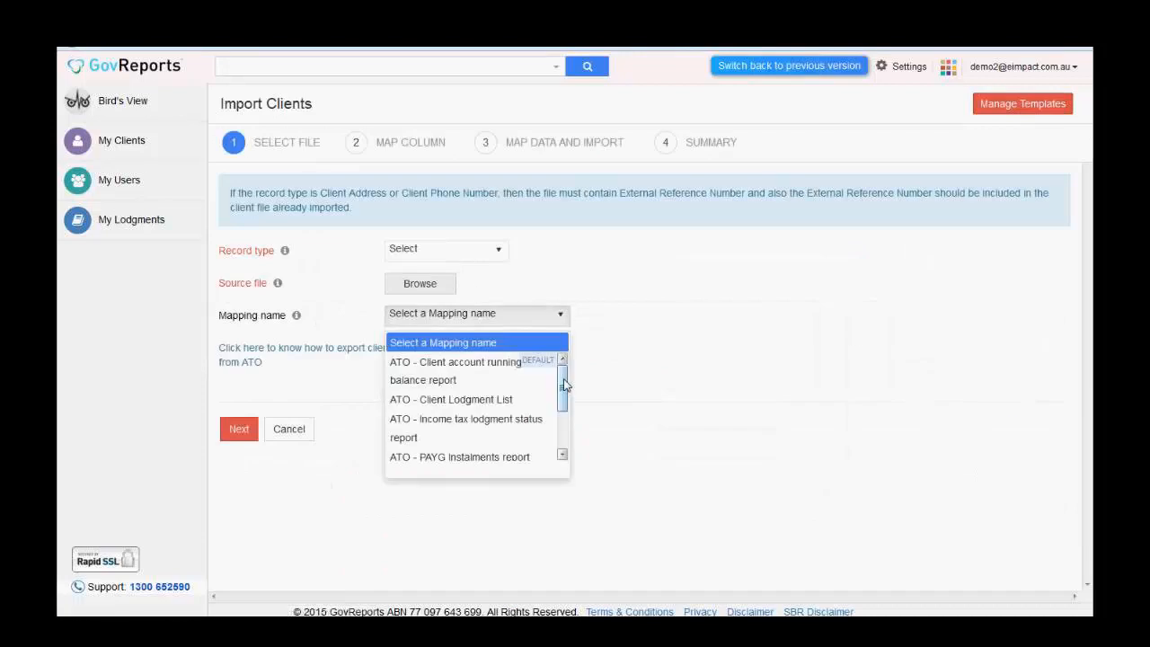
{"action": "mouse_move", "coordinate": [564, 384]}
{"action": "left_mouse_down"}
{"action": "mouse_move", "coordinate": [570, 437]}
{"action": "mouse_move", "coordinate": [574, 378]}
{"action": "left_mouse_up"}
{"action": "mouse_move", "coordinate": [562, 388]}
{"action": "left_mouse_down"}
{"action": "mouse_move", "coordinate": [563, 436]}
{"action": "mouse_move", "coordinate": [564, 378]}
{"action": "left_mouse_up"}
- Close the mapping list, scroll through the ATO client-list Help guide, and close it
{"action": "left_click", "coordinate": [320, 330]}
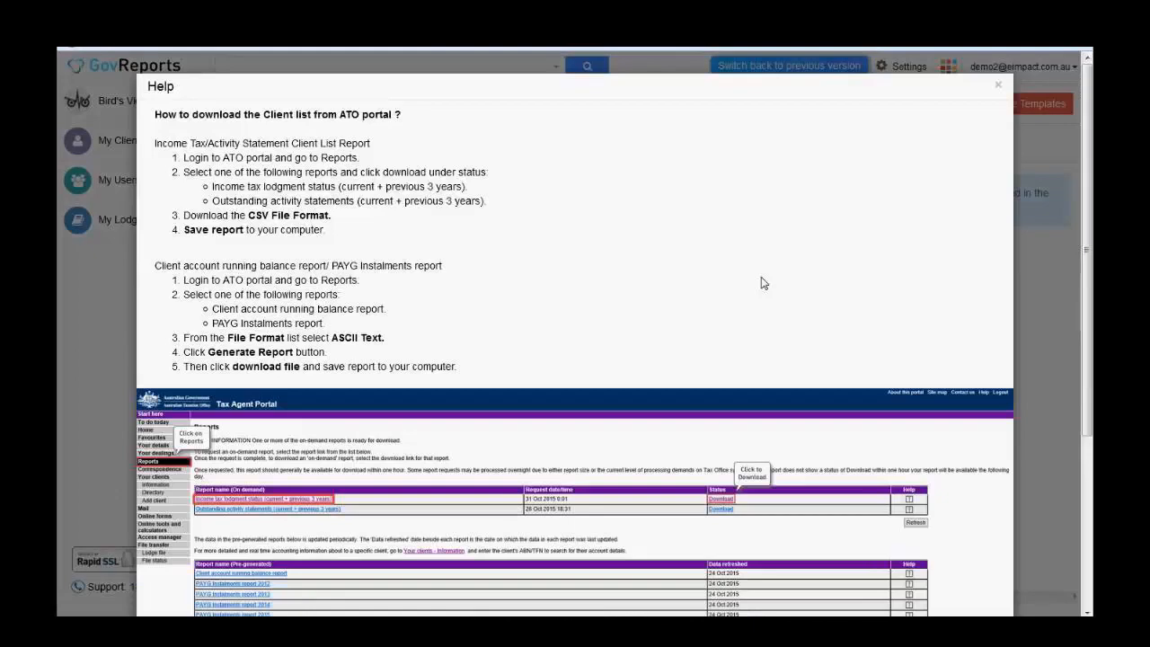
{"action": "scroll", "coordinate": [762, 283], "scroll_direction": "down", "scroll_amount": 1}
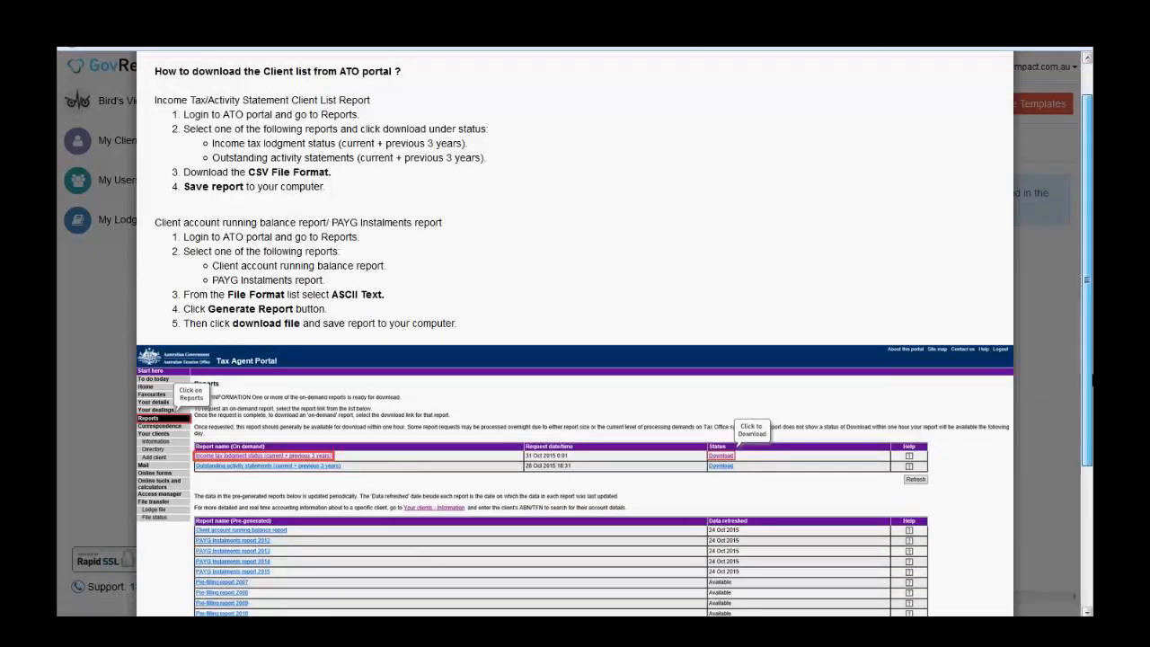
{"action": "mouse_move", "coordinate": [1087, 258]}
{"action": "left_mouse_down"}
{"action": "mouse_move", "coordinate": [1088, 325]}
{"action": "mouse_move", "coordinate": [1087, 257]}
{"action": "left_mouse_up"}
{"action": "scroll", "coordinate": [1042, 175], "scroll_direction": "up", "scroll_amount": 1}
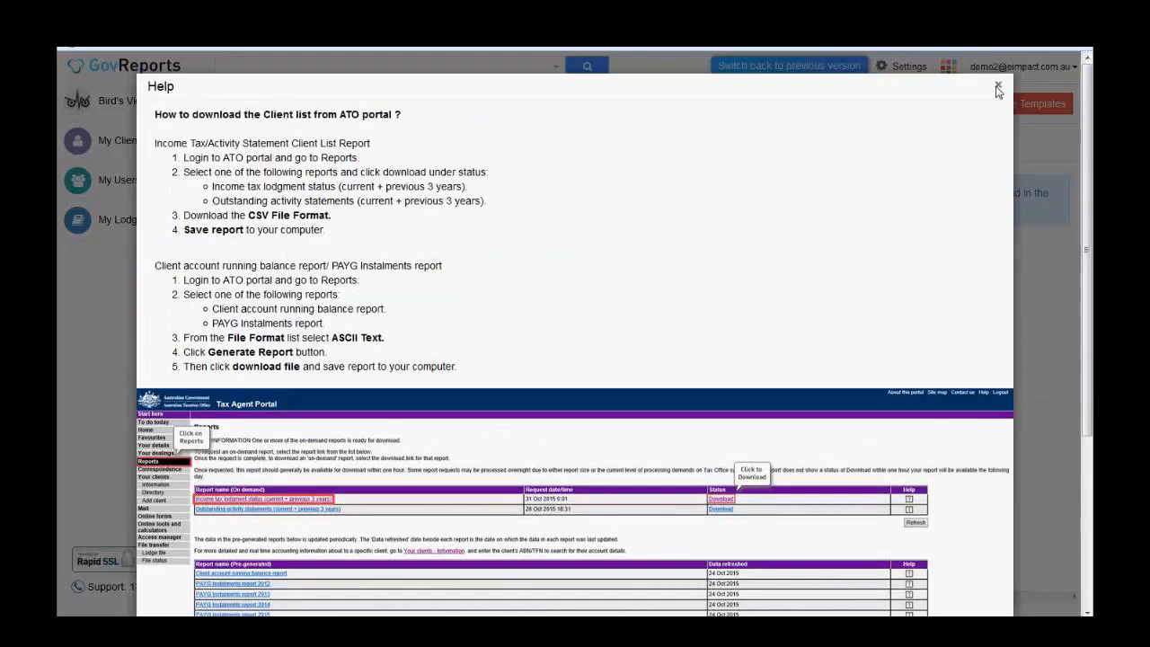
{"action": "left_click", "coordinate": [996, 89]}
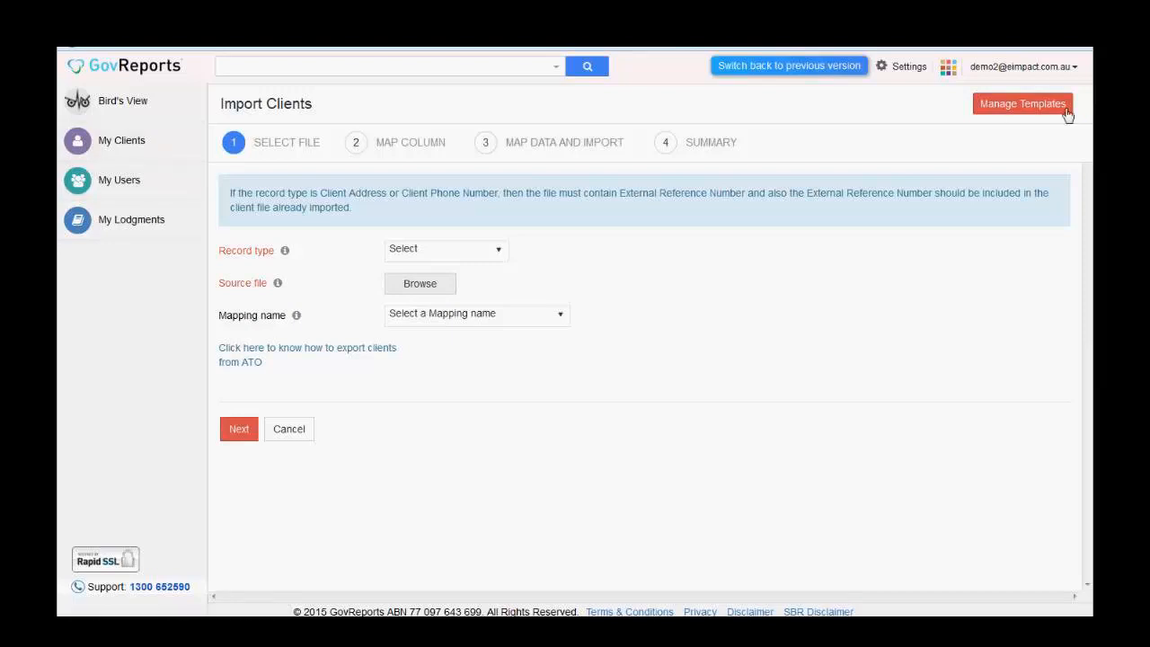
- Check the Role options on a new user form, then open the second user's details
{"action": "mouse_move", "coordinate": [157, 226]}
{"action": "left_click", "coordinate": [149, 190]}
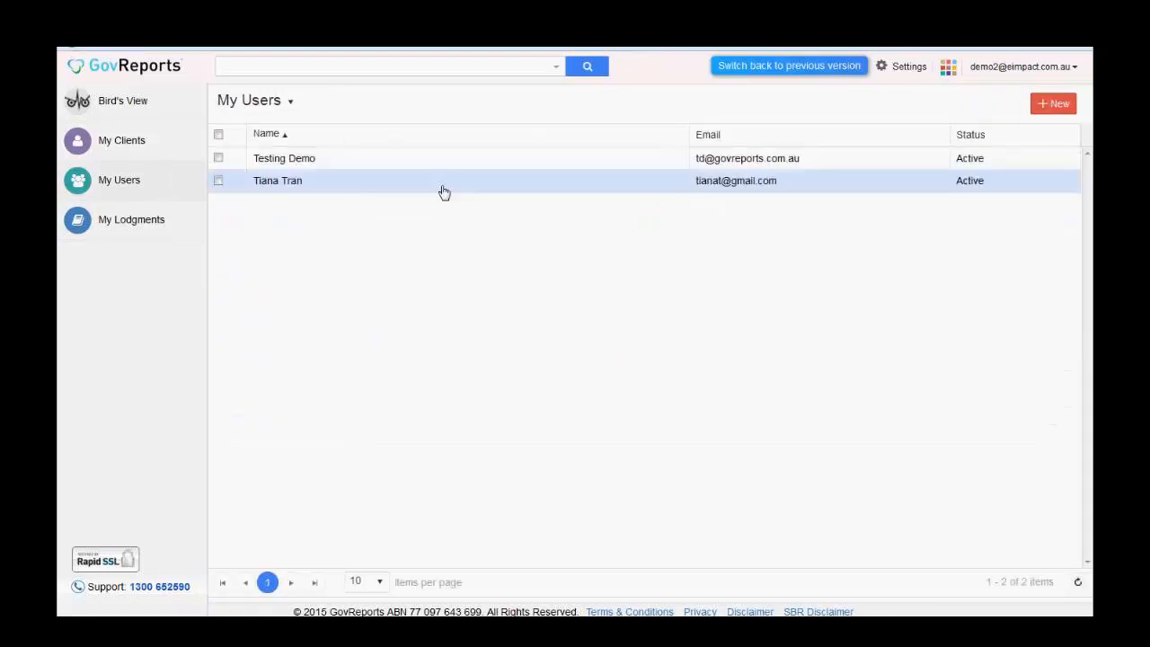
{"action": "left_click", "coordinate": [1059, 105]}
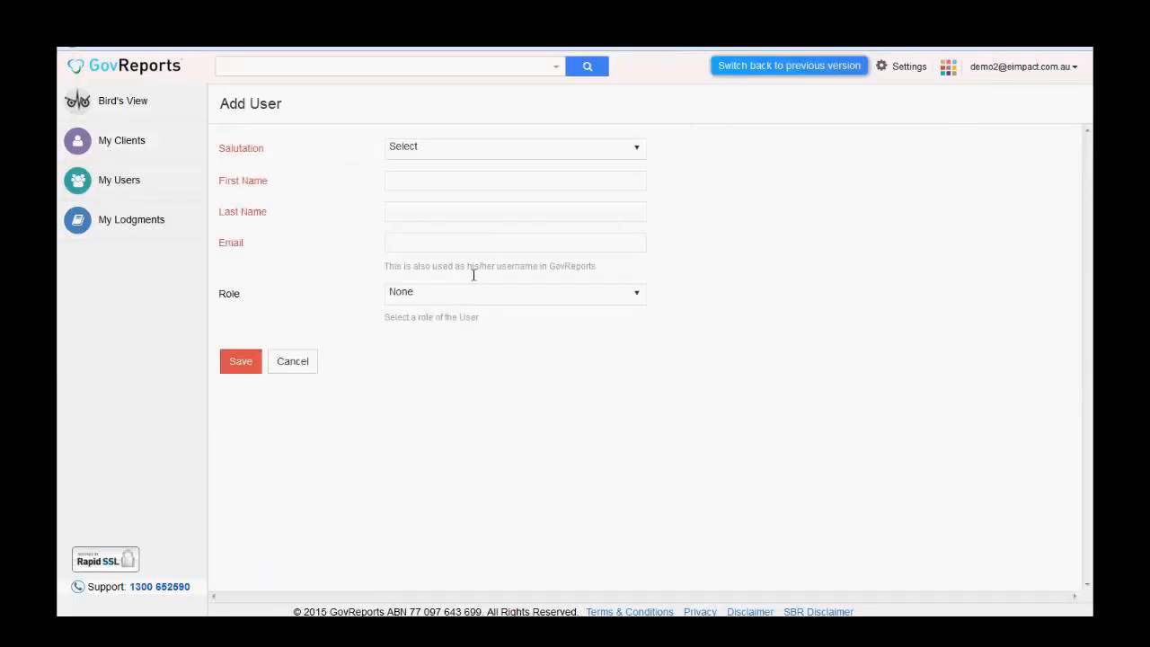
{"action": "left_click", "coordinate": [637, 301]}
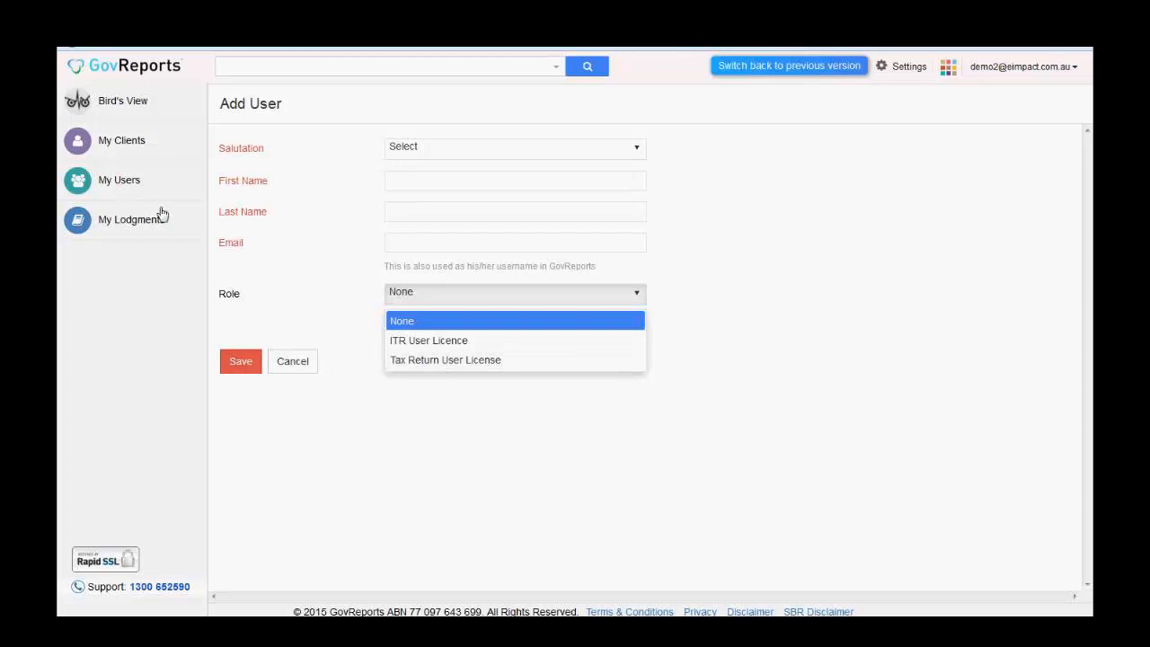
{"action": "left_click", "coordinate": [144, 185]}
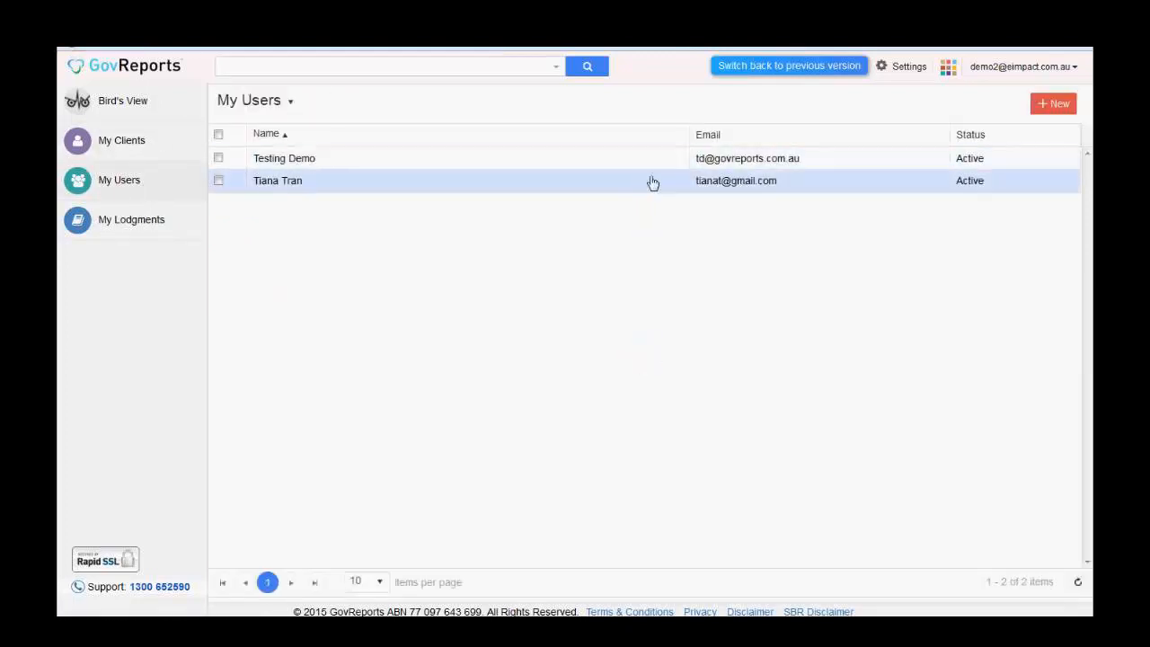
{"action": "left_click", "coordinate": [642, 185]}
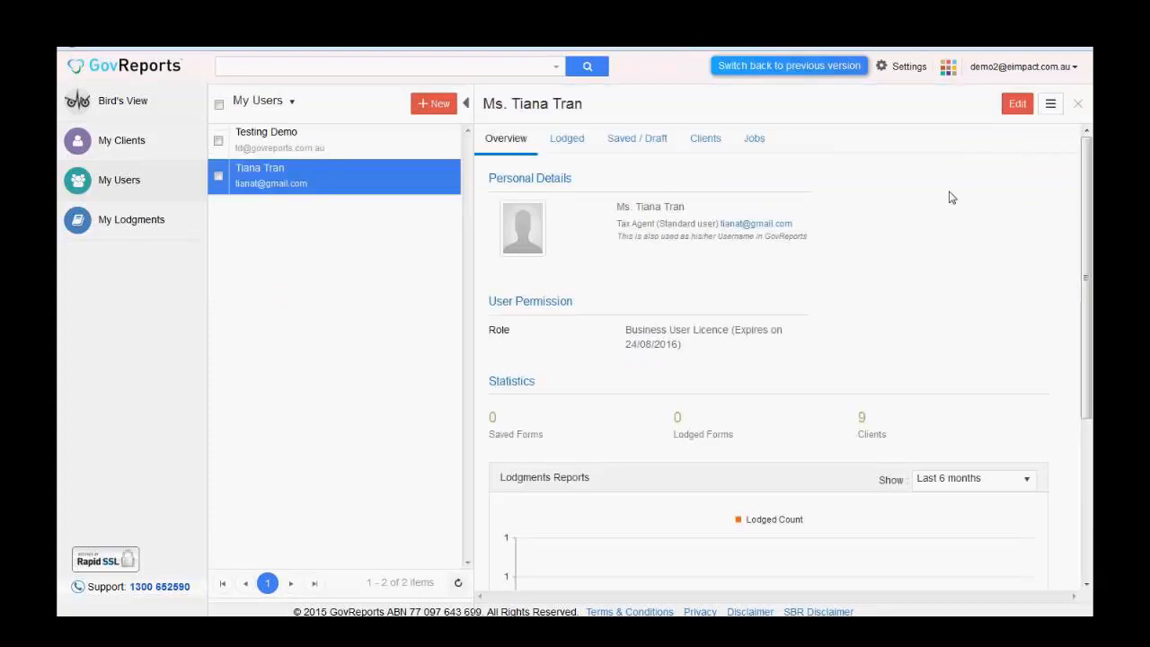
- Show the second user's actions: inactivate, set or reset password, user permission, delete and create job
{"action": "left_click", "coordinate": [1050, 105]}
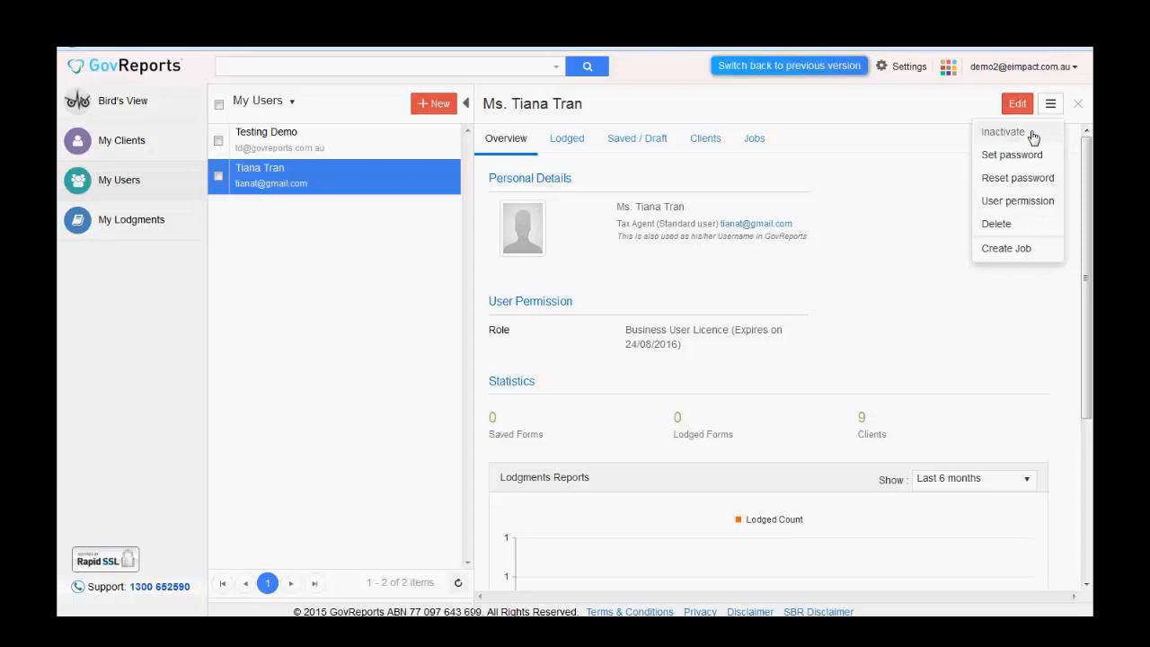
{"action": "left_click", "coordinate": [1057, 203]}
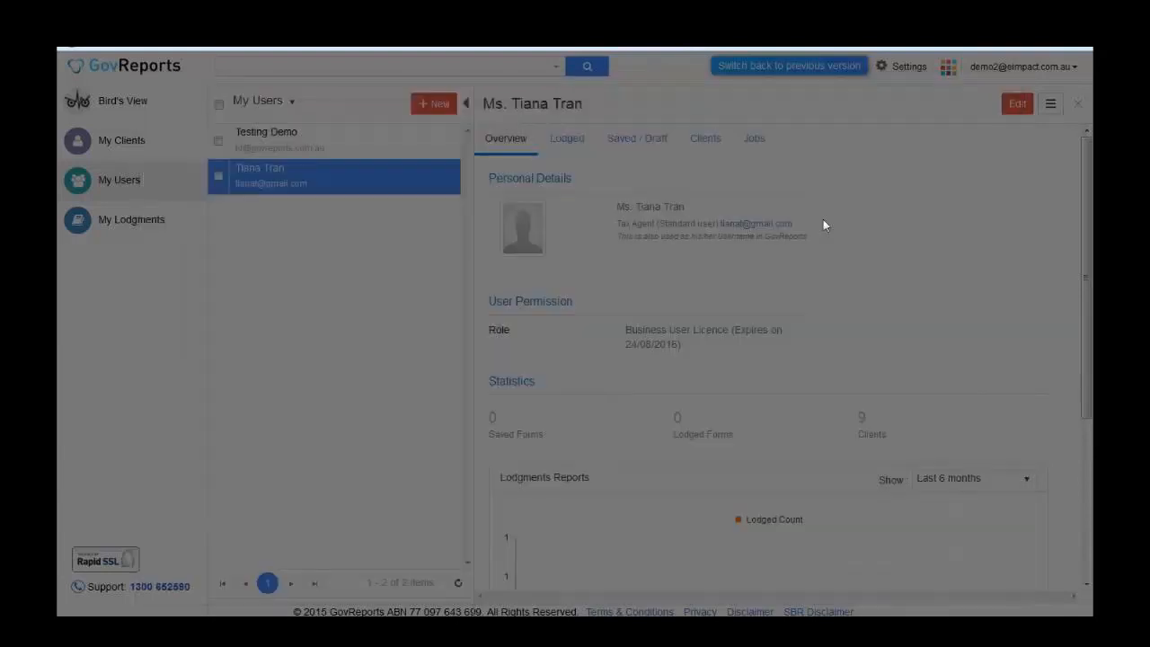
{"action": "mouse_move", "coordinate": [148, 232]}
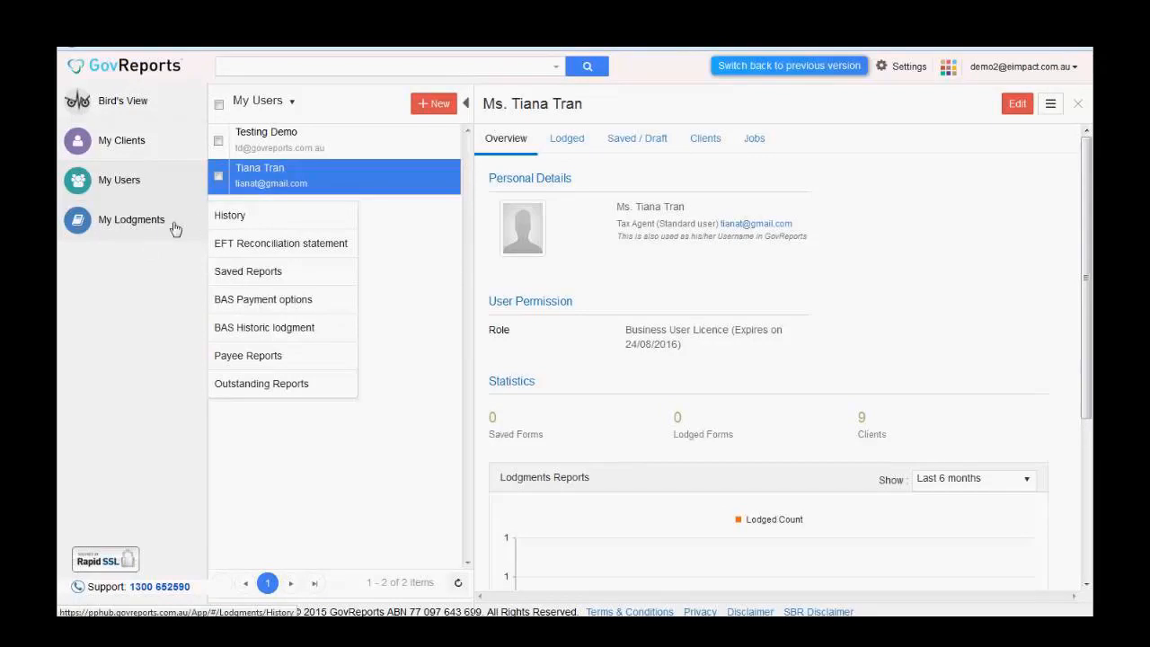
- Open the 59-item Outstanding Reports list and show its client configuration and CSV export options
{"action": "left_click", "coordinate": [299, 393]}
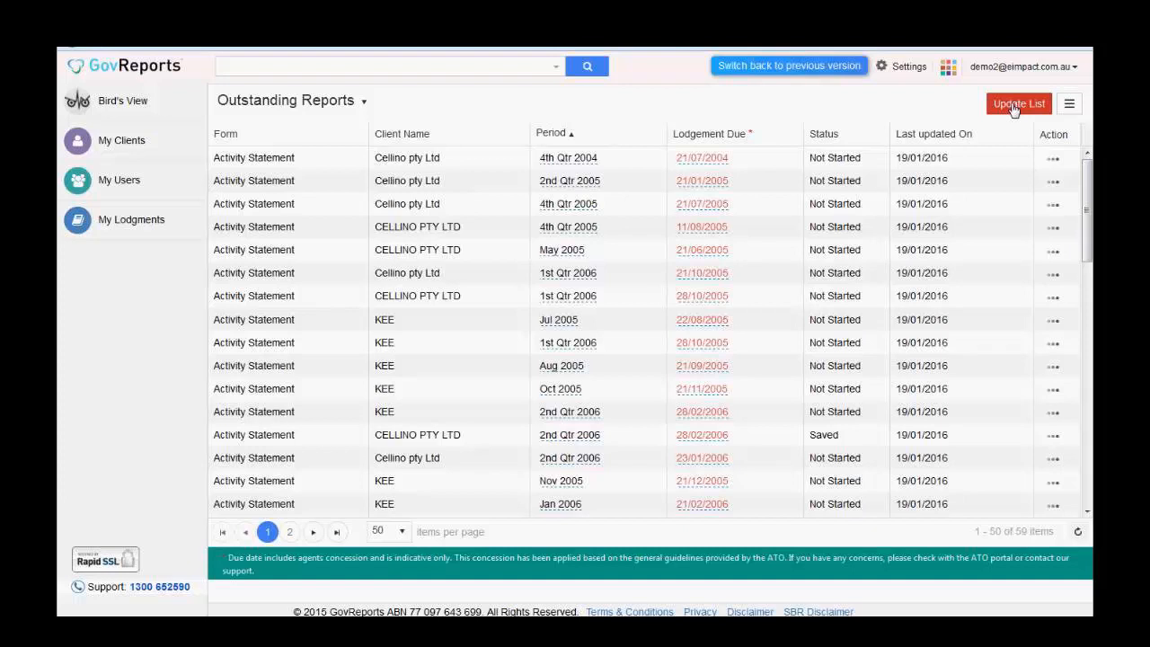
{"action": "left_click", "coordinate": [1071, 106]}
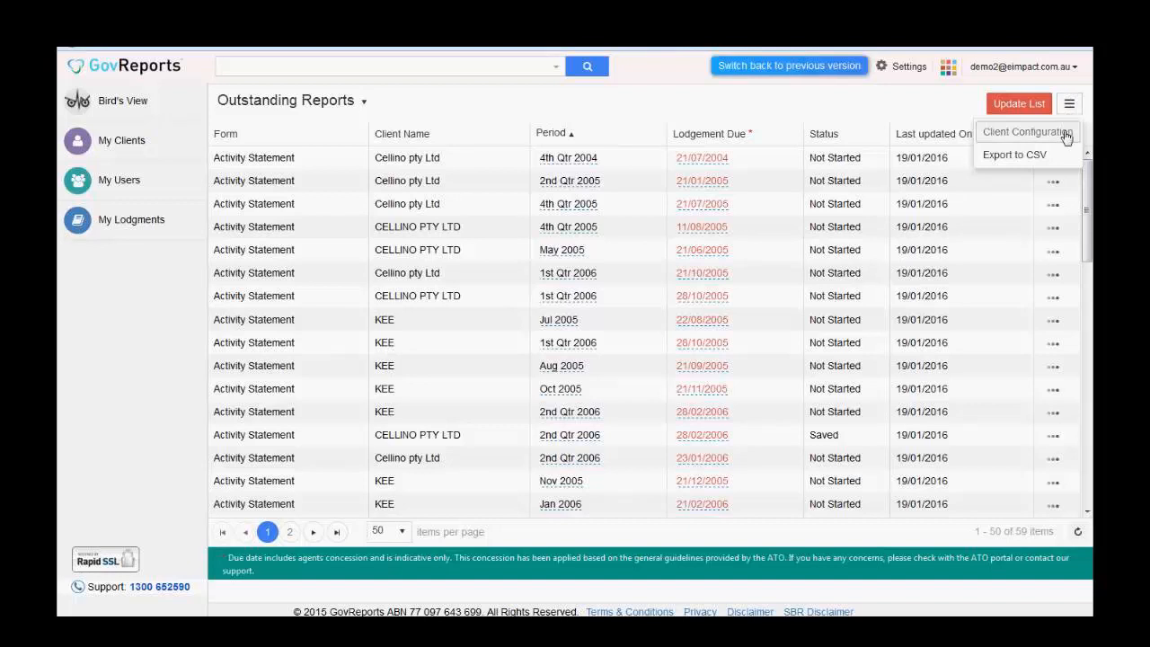
- Tick Activity Statement for CELLINO PTY LTD, G G TRUCK, LEWRONA RETAIL SERVICES and the remaining page-1 clients
{"action": "left_click", "coordinate": [1067, 135]}
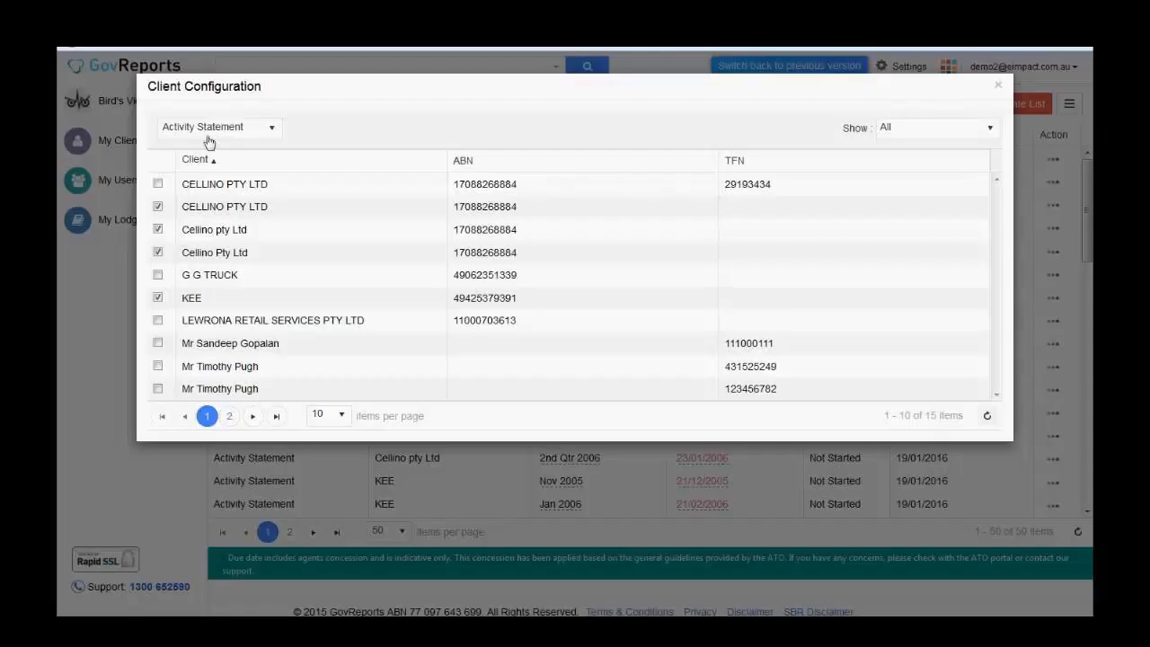
{"action": "left_click", "coordinate": [157, 184]}
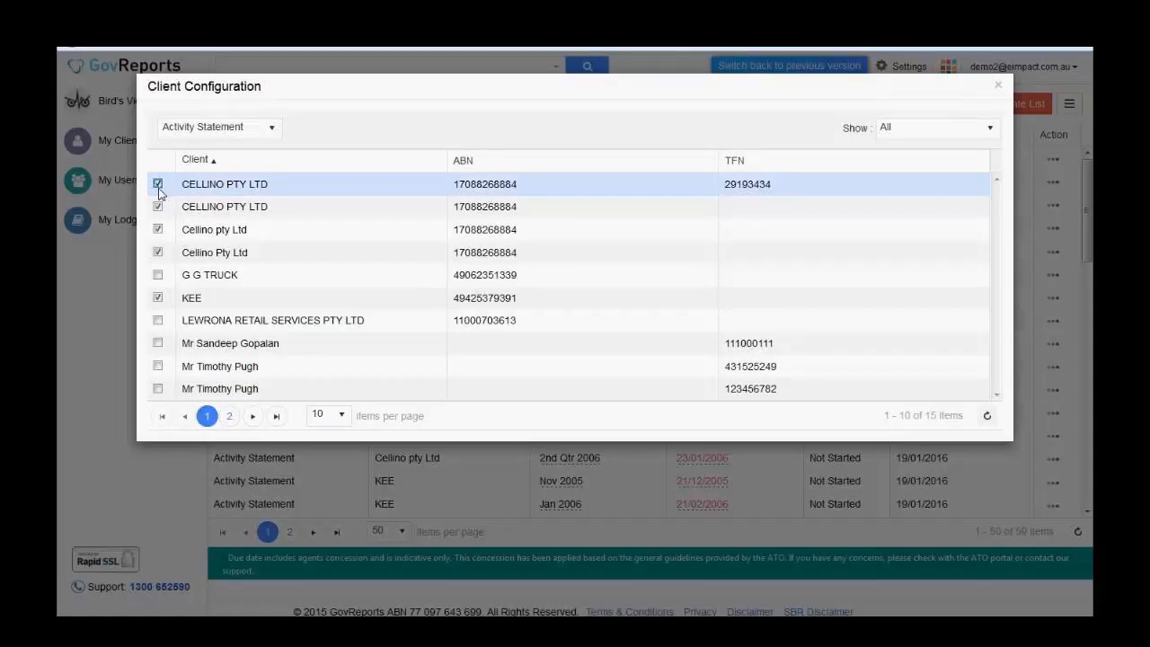
{"action": "left_click", "coordinate": [158, 275]}
{"action": "left_click", "coordinate": [158, 322]}
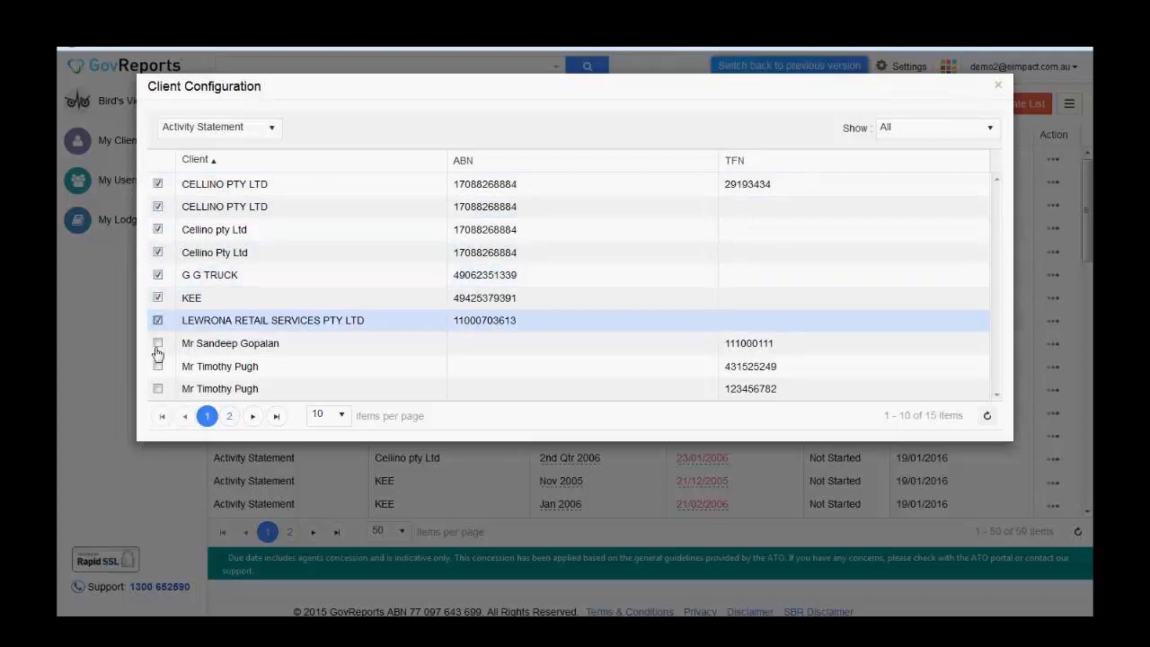
{"action": "left_click", "coordinate": [159, 344]}
{"action": "left_click", "coordinate": [158, 367]}
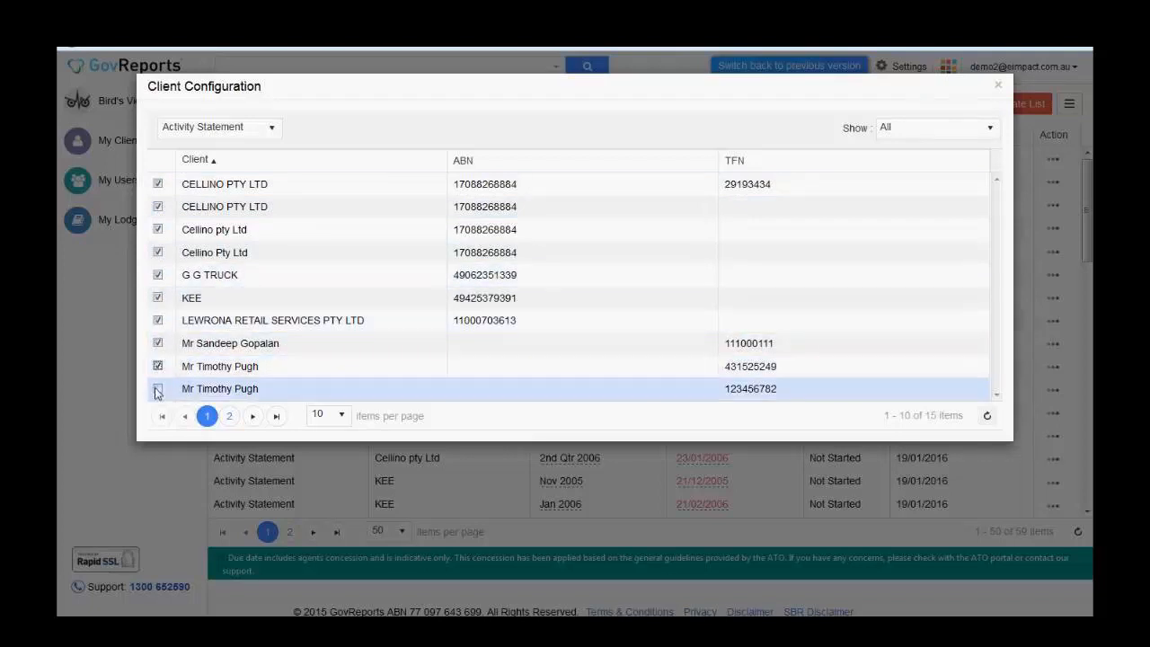
{"action": "left_click", "coordinate": [158, 389]}
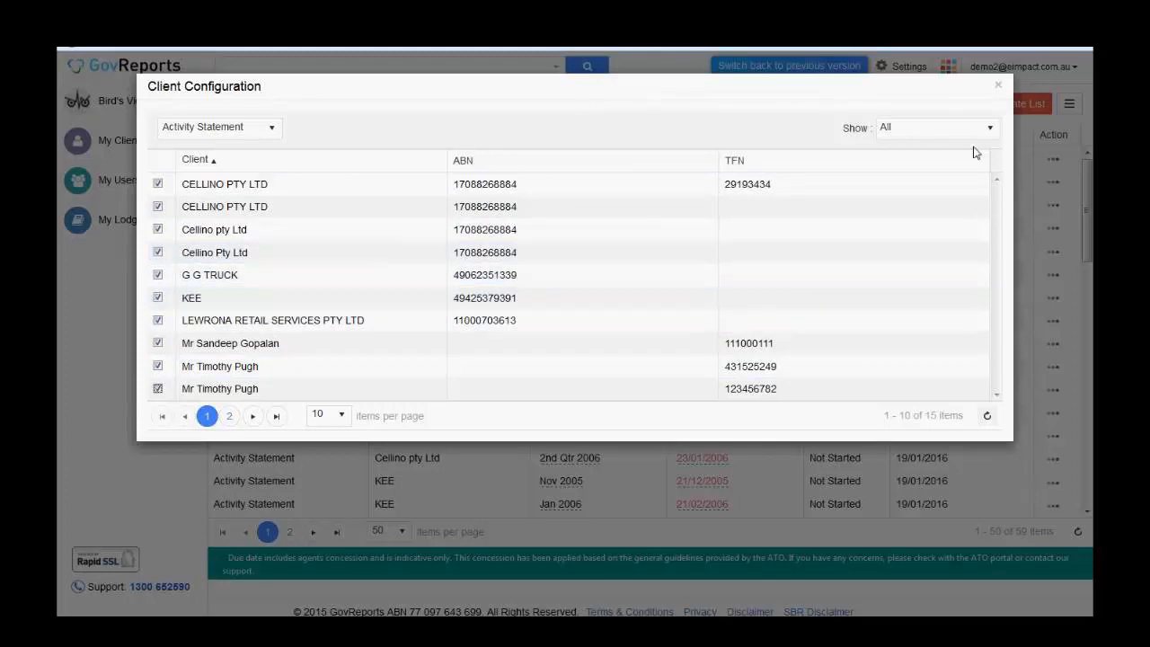
{"action": "left_click", "coordinate": [1001, 87]}
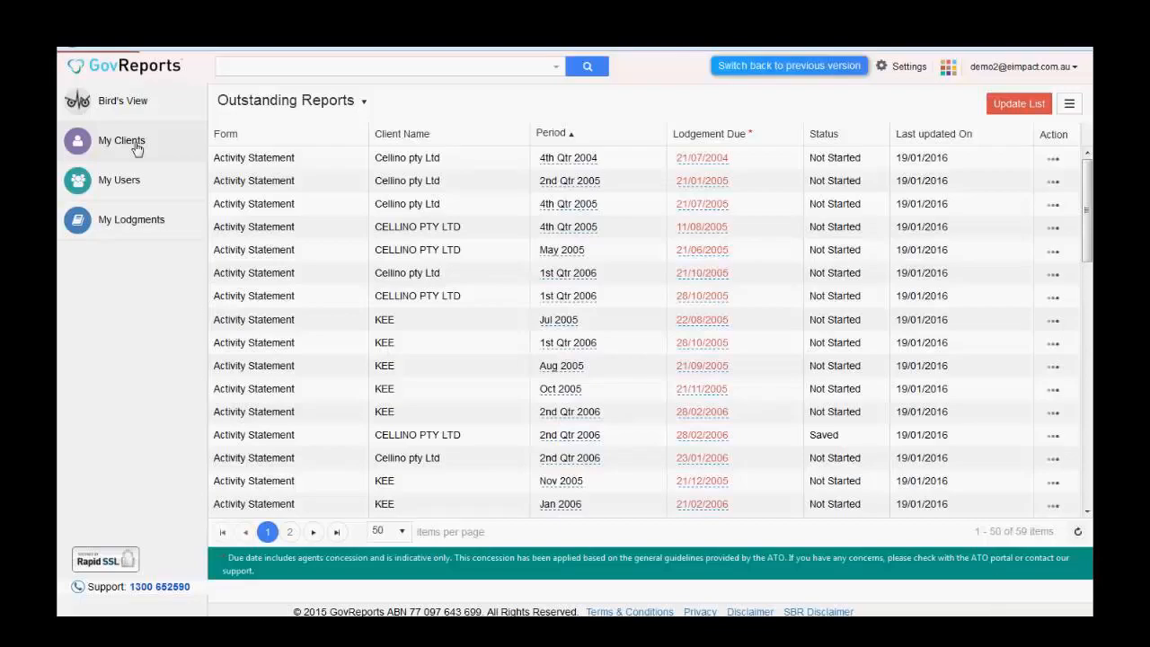
- Check CELLINO PTY LTD's outstanding-report settings without changes, then return to the My Clients list
{"action": "left_click", "coordinate": [134, 147]}
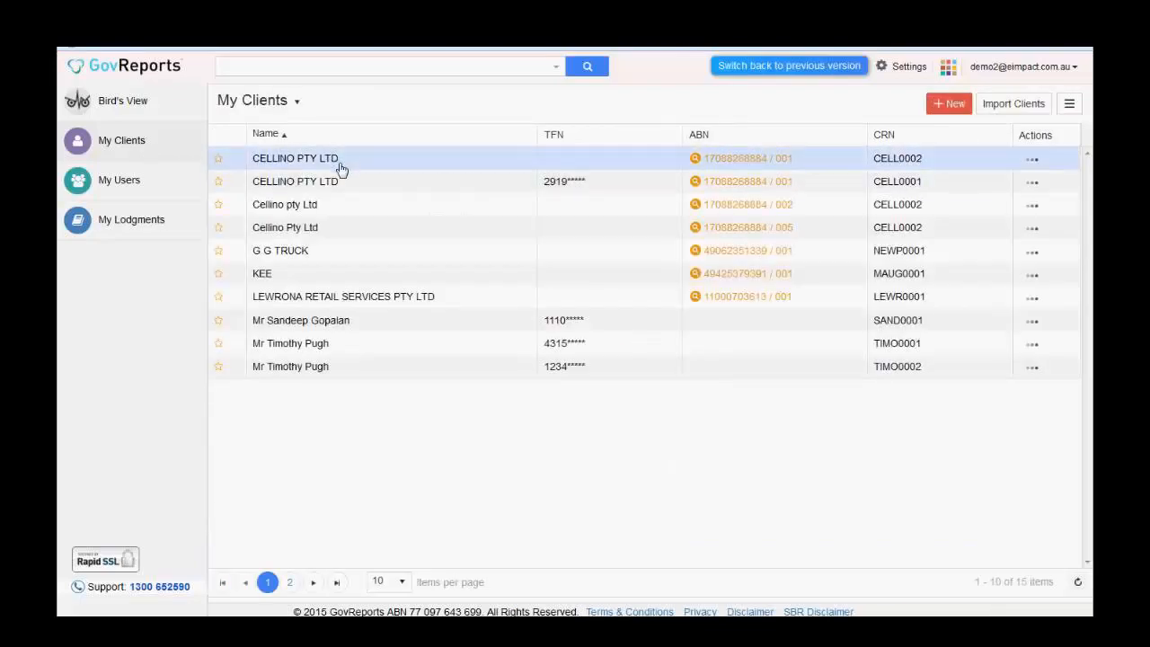
{"action": "left_click", "coordinate": [341, 166]}
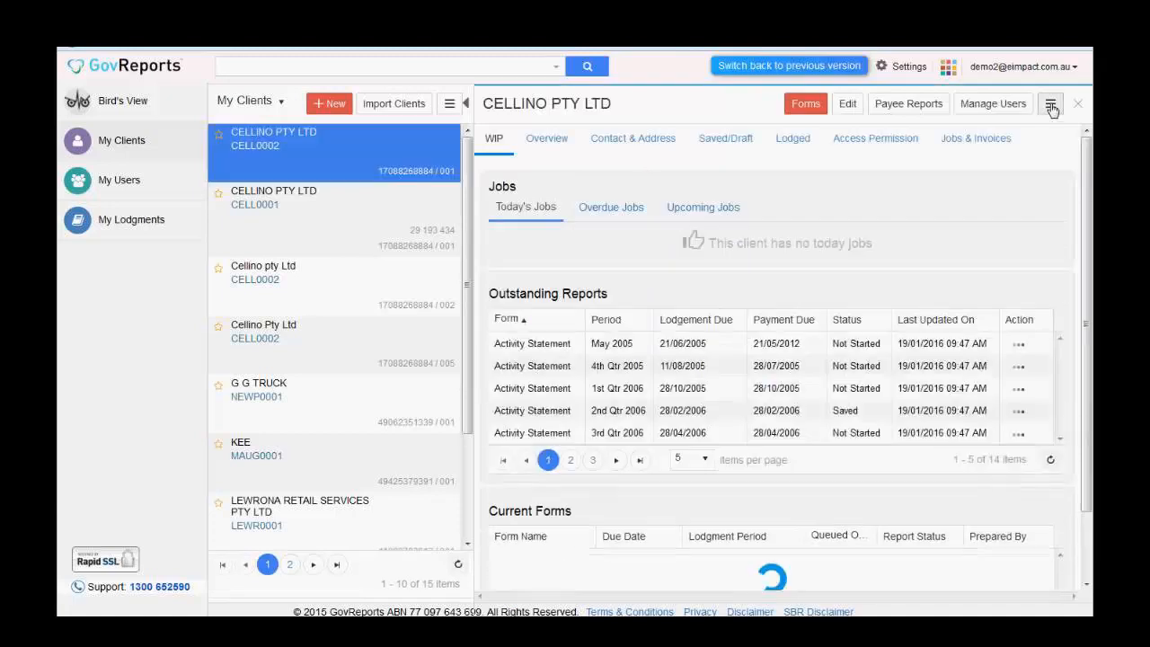
{"action": "left_click", "coordinate": [1051, 106]}
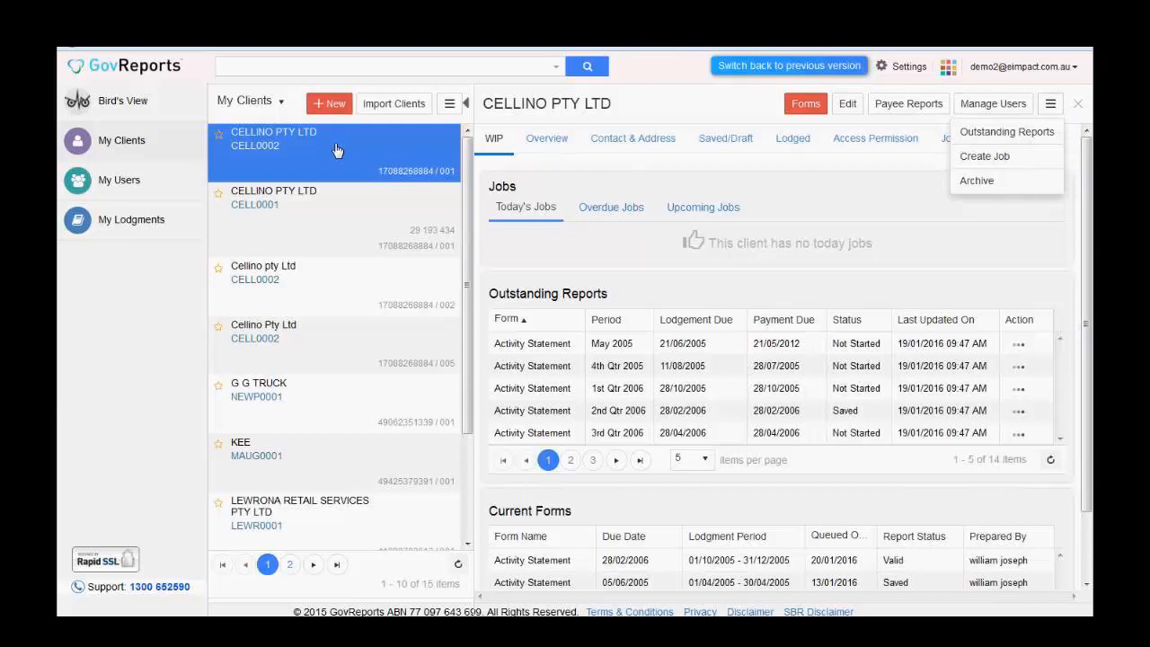
{"action": "left_click", "coordinate": [1054, 132]}
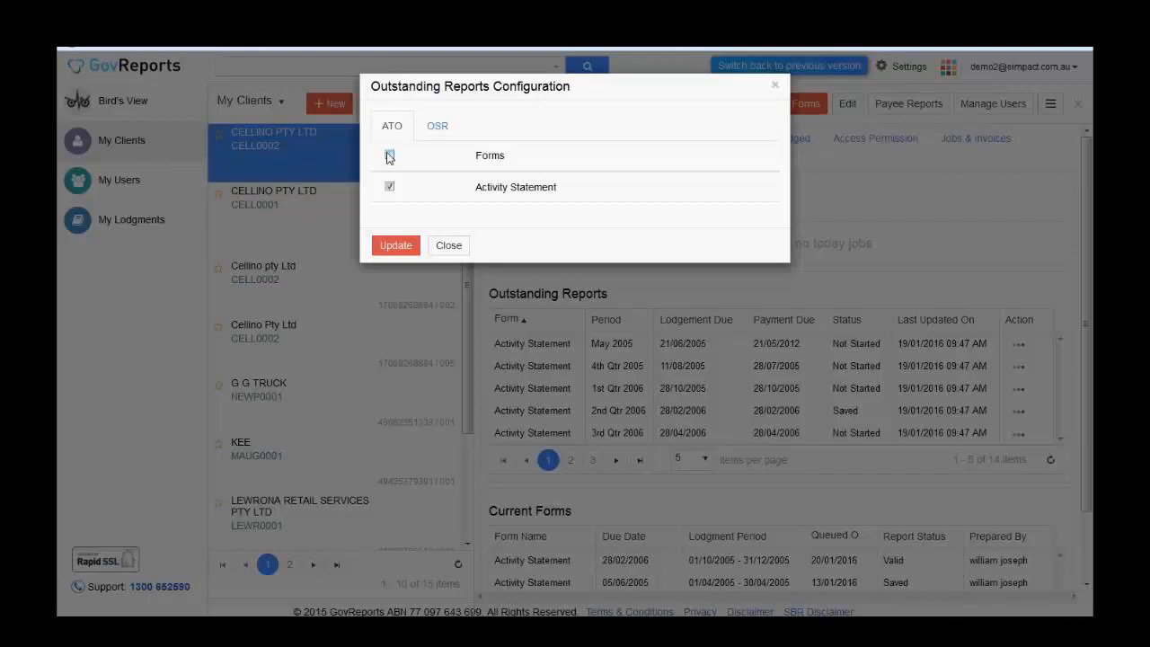
{"action": "left_click", "coordinate": [449, 246]}
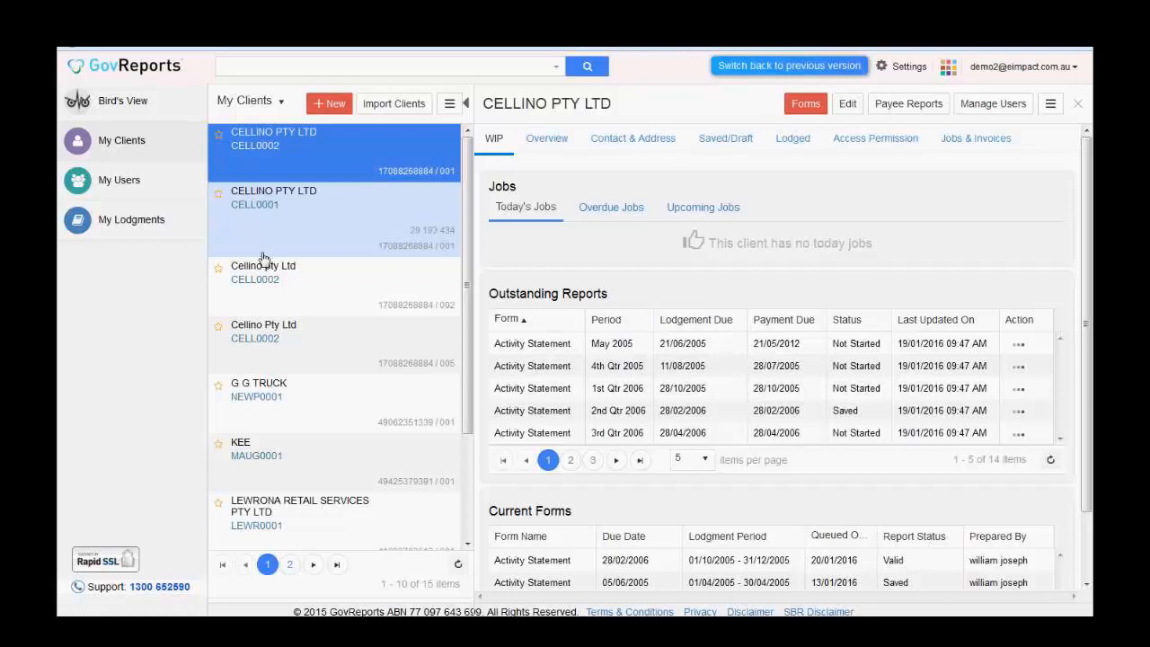
{"action": "left_click", "coordinate": [145, 149]}
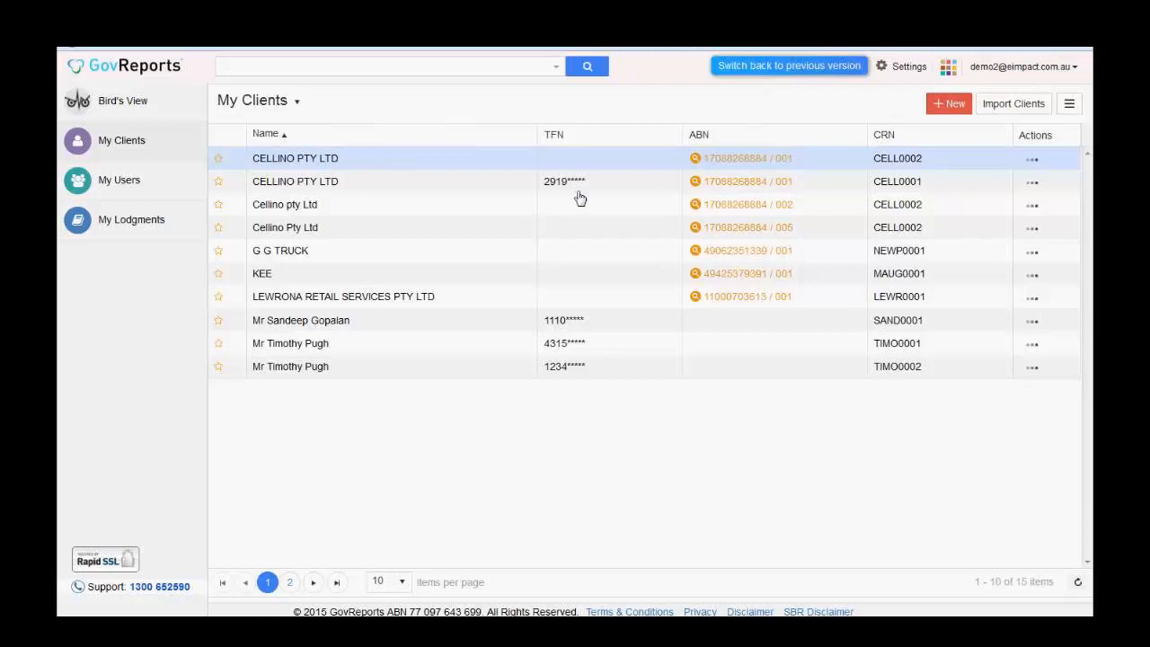
- Open the first CELLINO PTY LTD client's WIP page, showing 14 outstanding Activity Statement reports
{"action": "left_click", "coordinate": [1032, 159]}
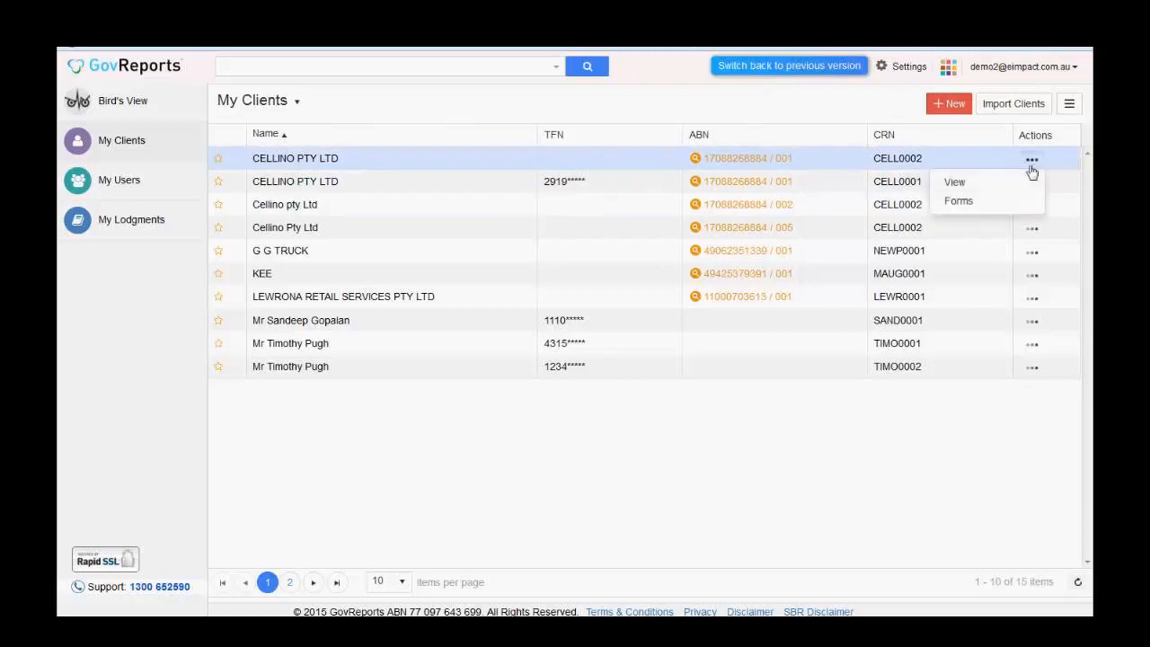
{"action": "left_click", "coordinate": [962, 202]}
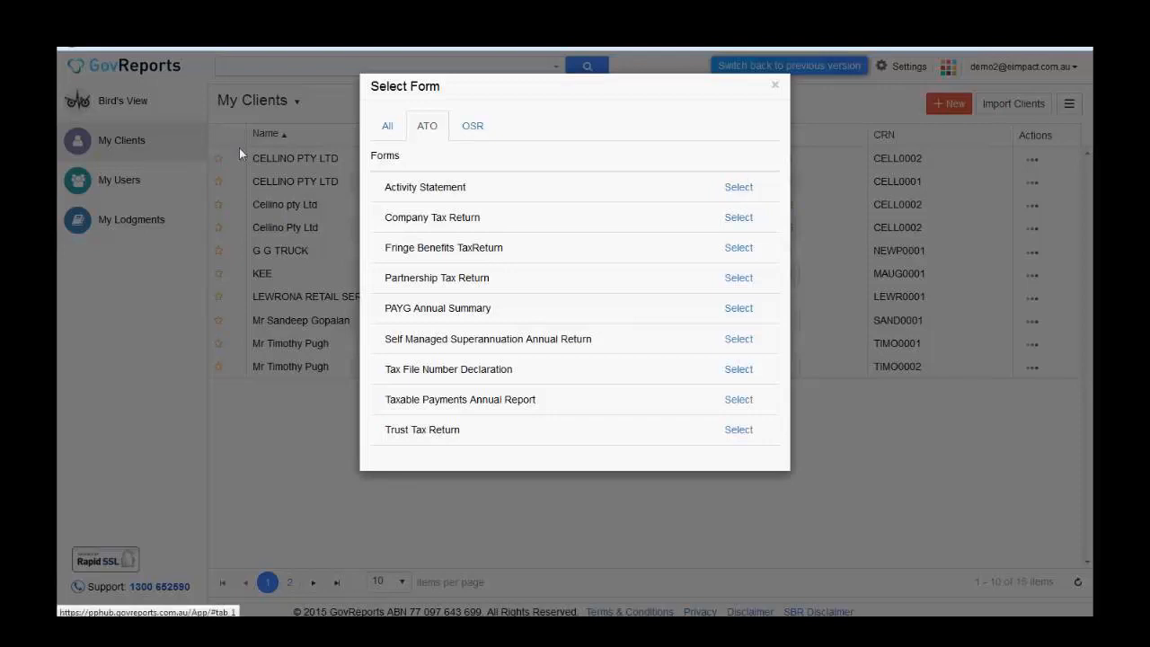
{"action": "left_click", "coordinate": [778, 86]}
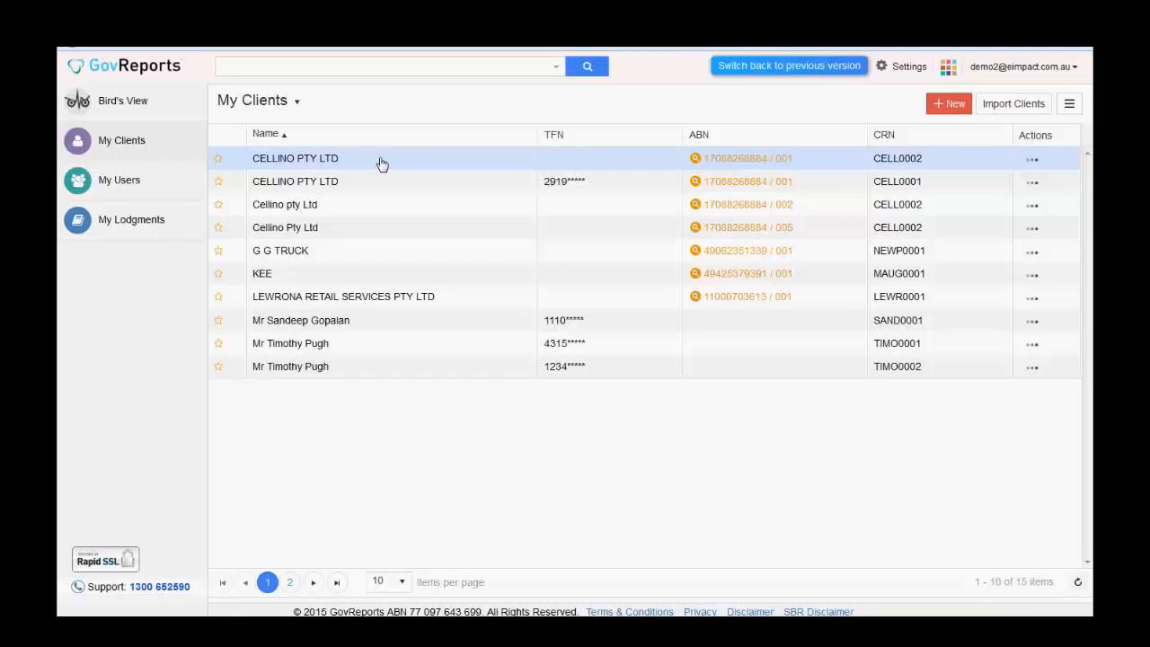
{"action": "left_click", "coordinate": [382, 163]}
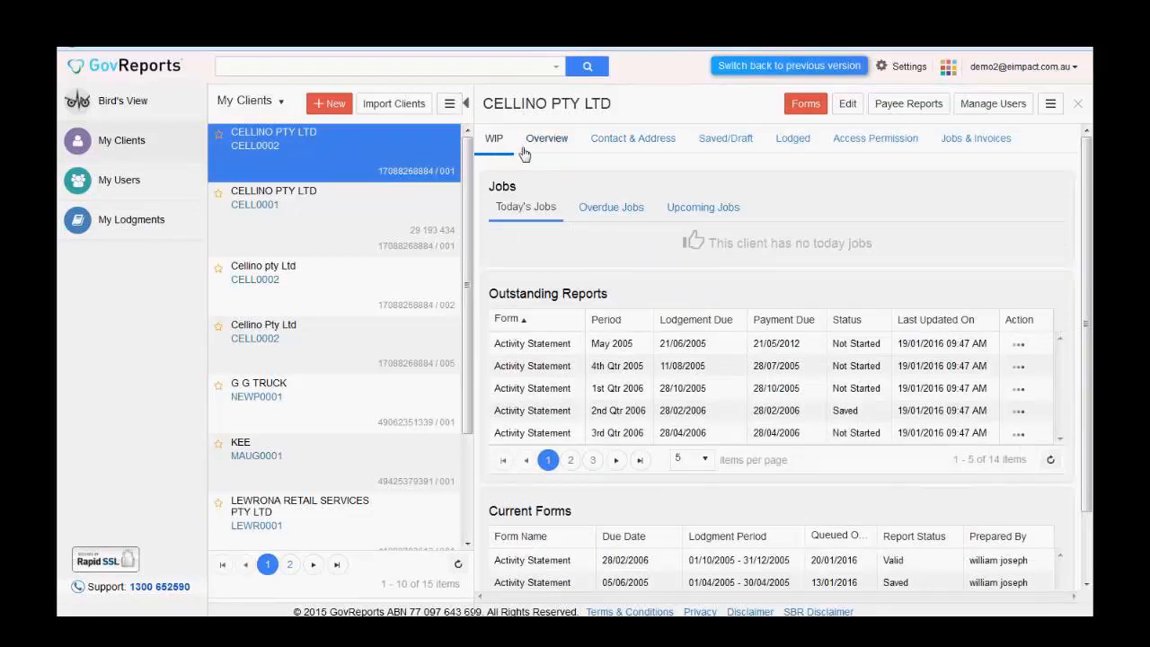
- Review CELLINO PTY LTD's Overview and Contact & Address details, then view its two Saved/Draft Activity Statements
{"action": "left_click", "coordinate": [467, 104]}
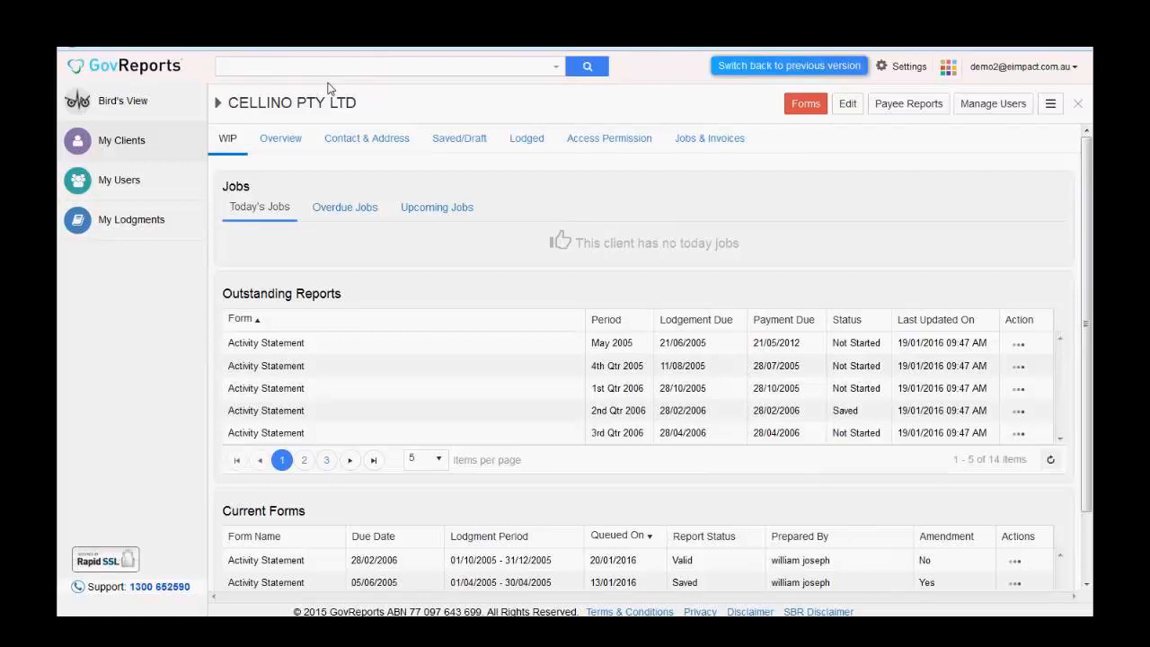
{"action": "left_click", "coordinate": [280, 142]}
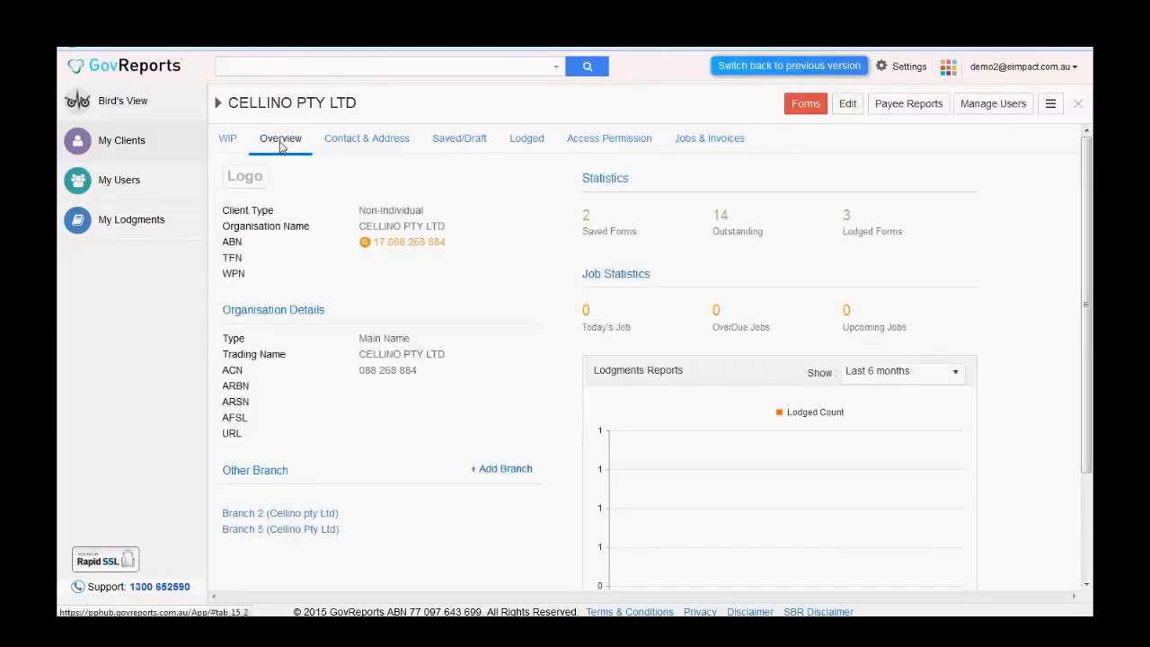
{"action": "left_click", "coordinate": [370, 146]}
{"action": "left_click", "coordinate": [465, 146]}
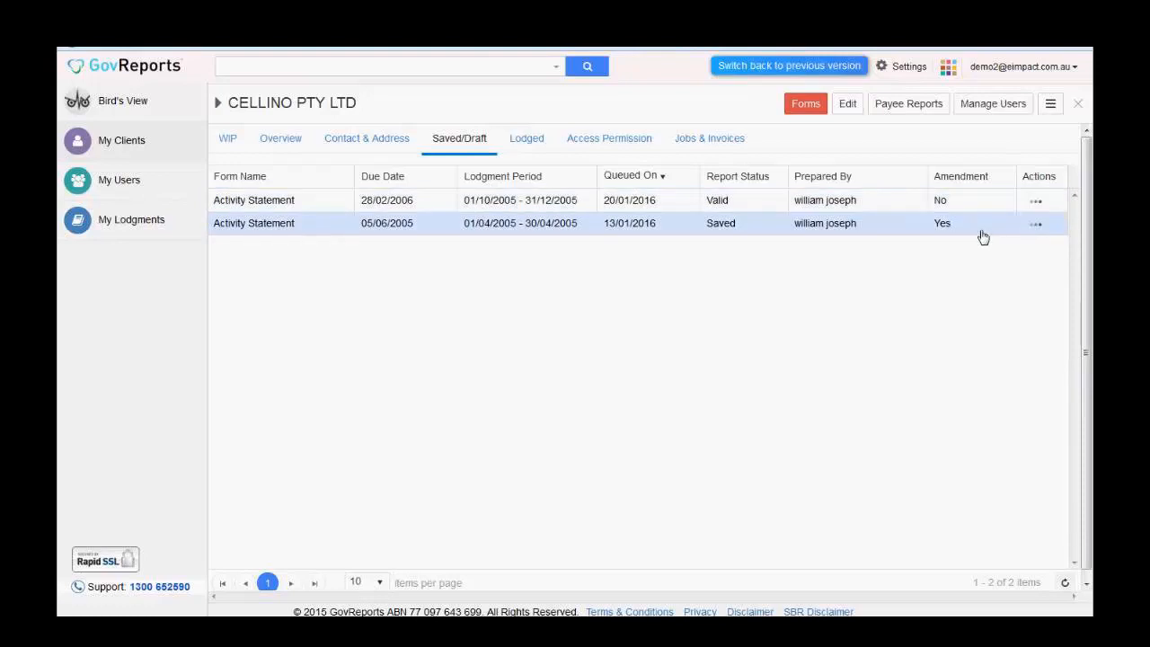
{"action": "double_click", "coordinate": [493, 203]}
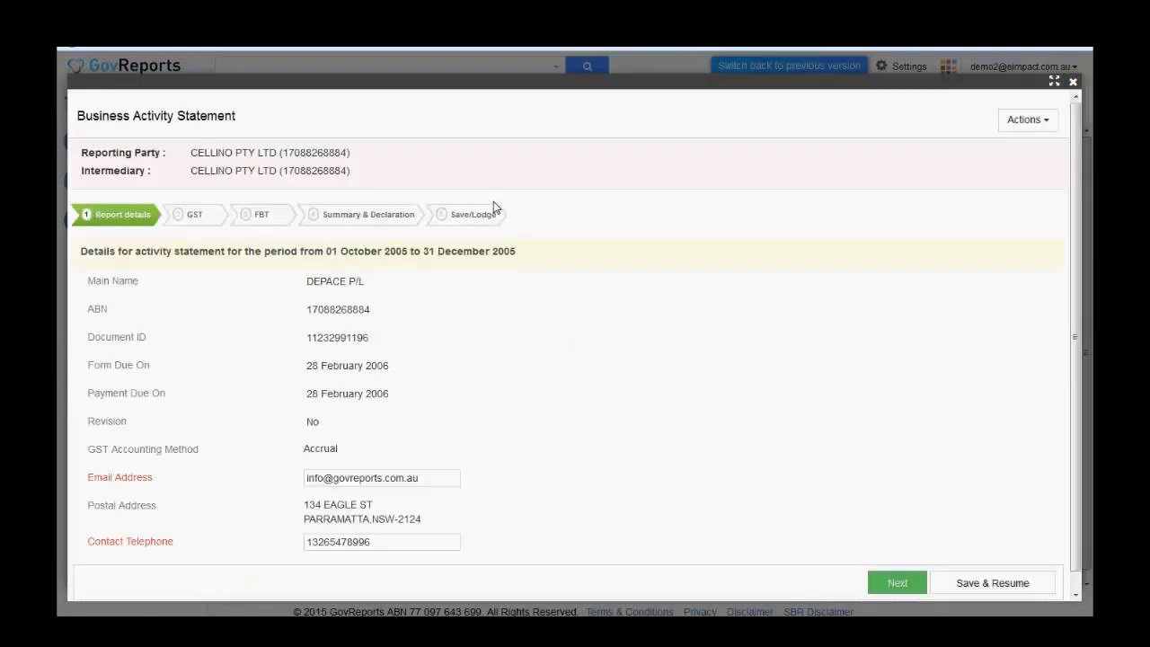
{"action": "left_click", "coordinate": [1074, 83]}
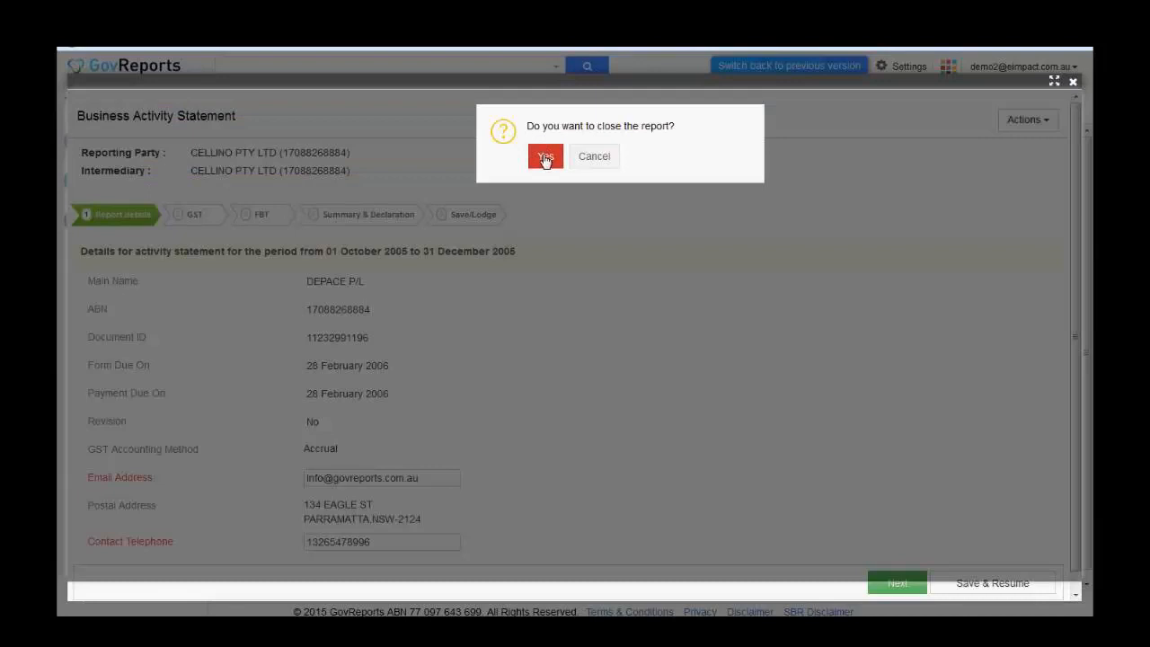
{"action": "left_click", "coordinate": [544, 158]}
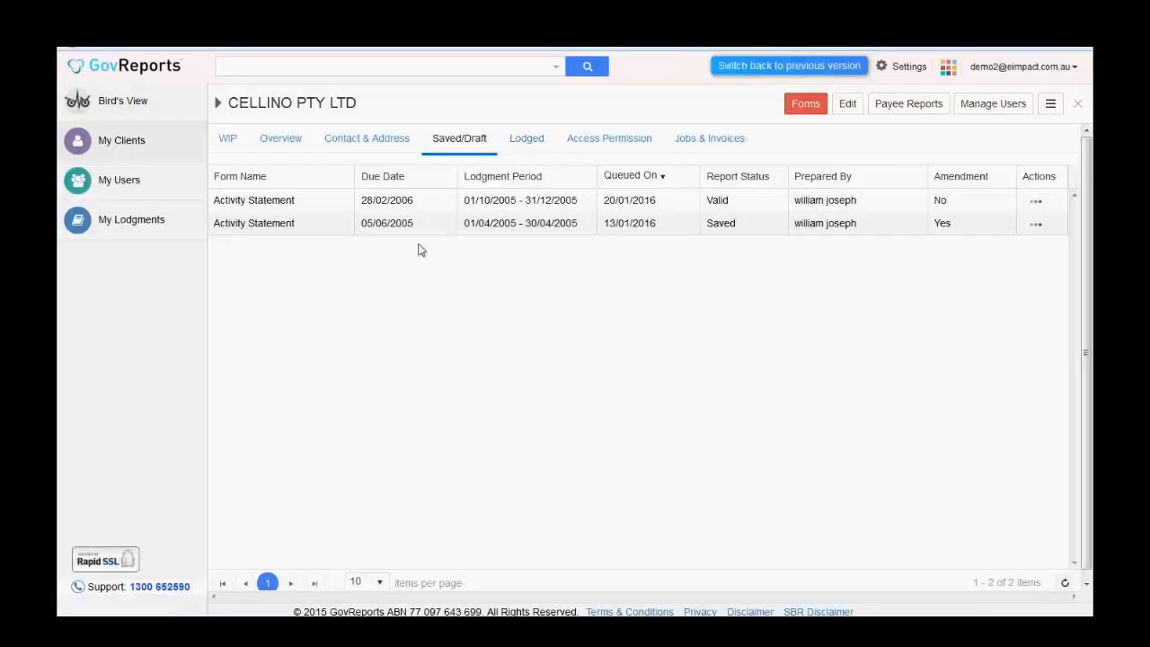
- Review CELLINO PTY LTD's three lodged statements, then its single user with access permission
{"action": "left_click", "coordinate": [543, 145]}
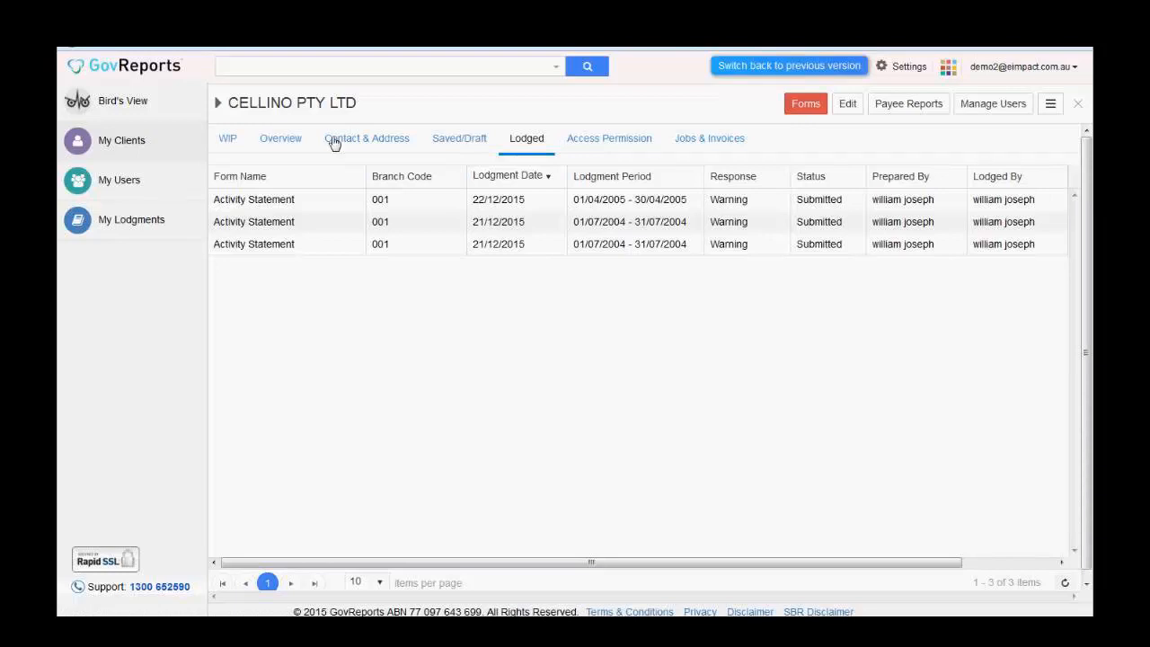
{"action": "left_click", "coordinate": [600, 144]}
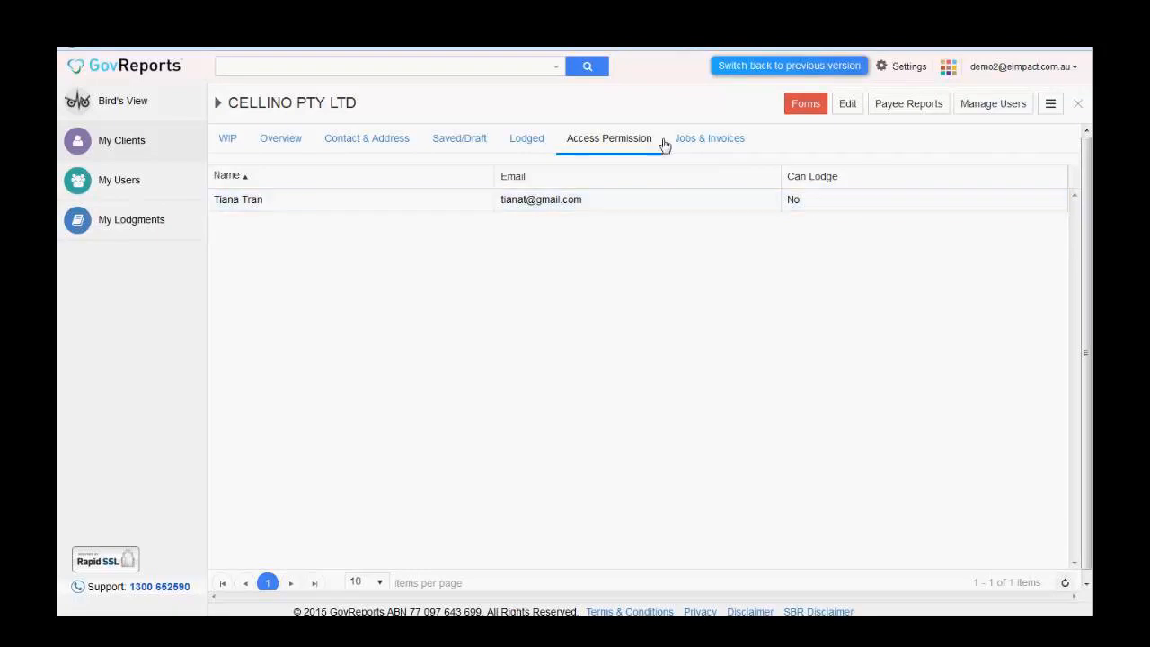
- View CELLINO PTY LTD's Jobs & Invoices, which shows no jobs and no invoices
{"action": "left_click", "coordinate": [719, 144]}
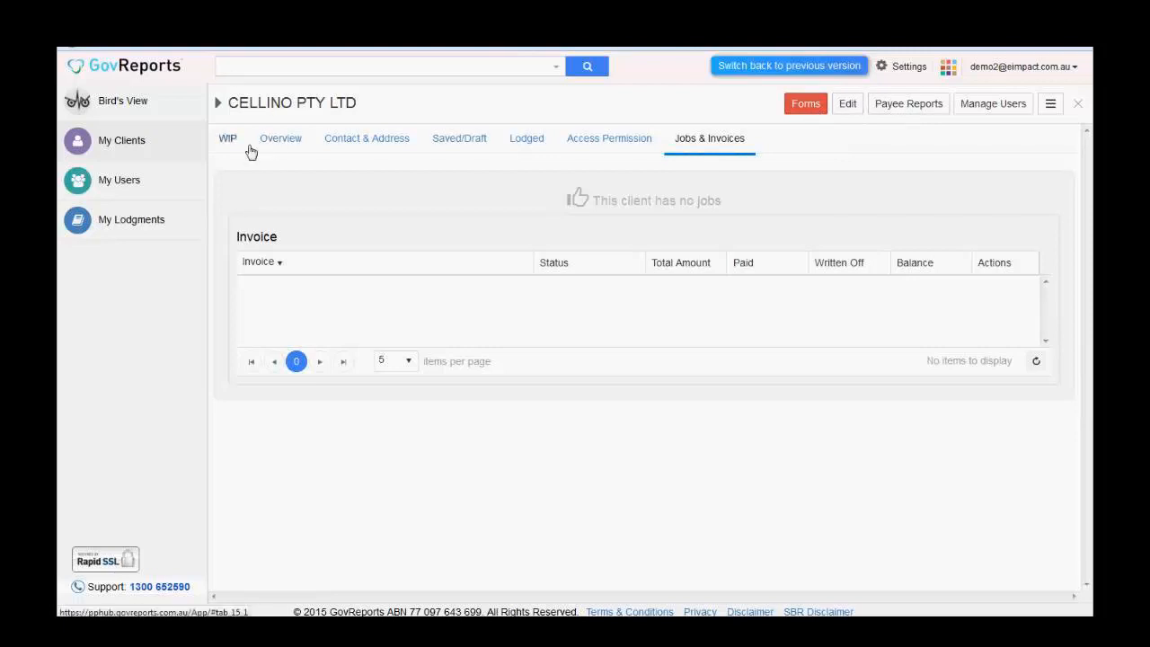
- Start a new Activity Statement for CELLINO PTY LTD with From Date 01/10/2004
{"action": "left_click", "coordinate": [807, 106]}
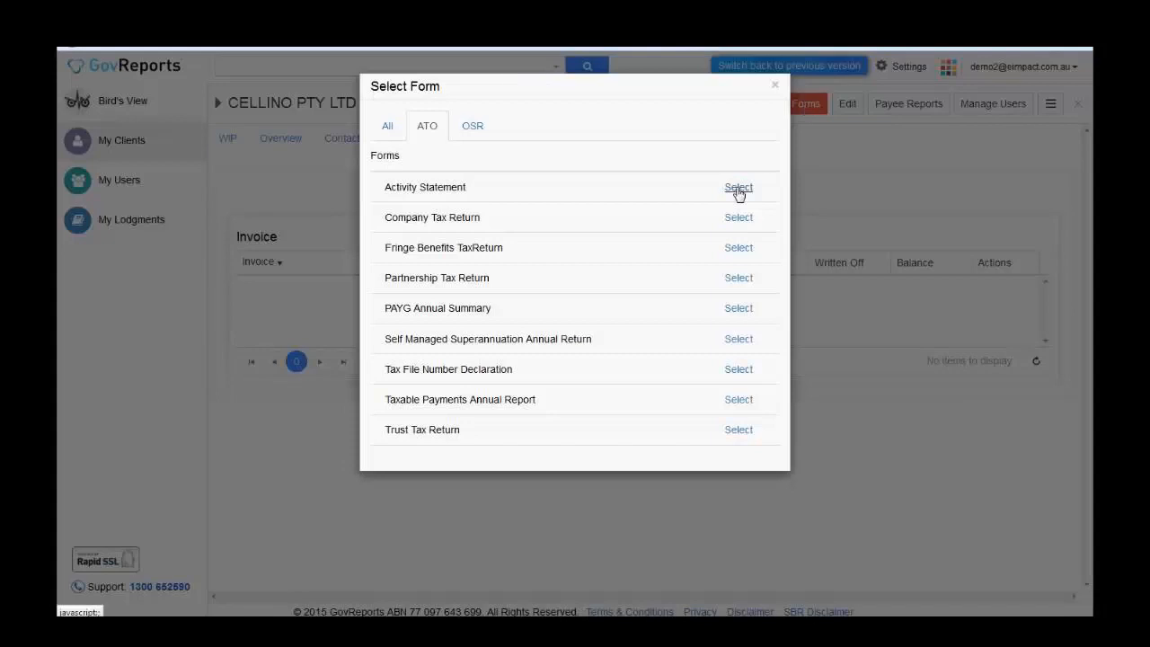
{"action": "left_click", "coordinate": [739, 189]}
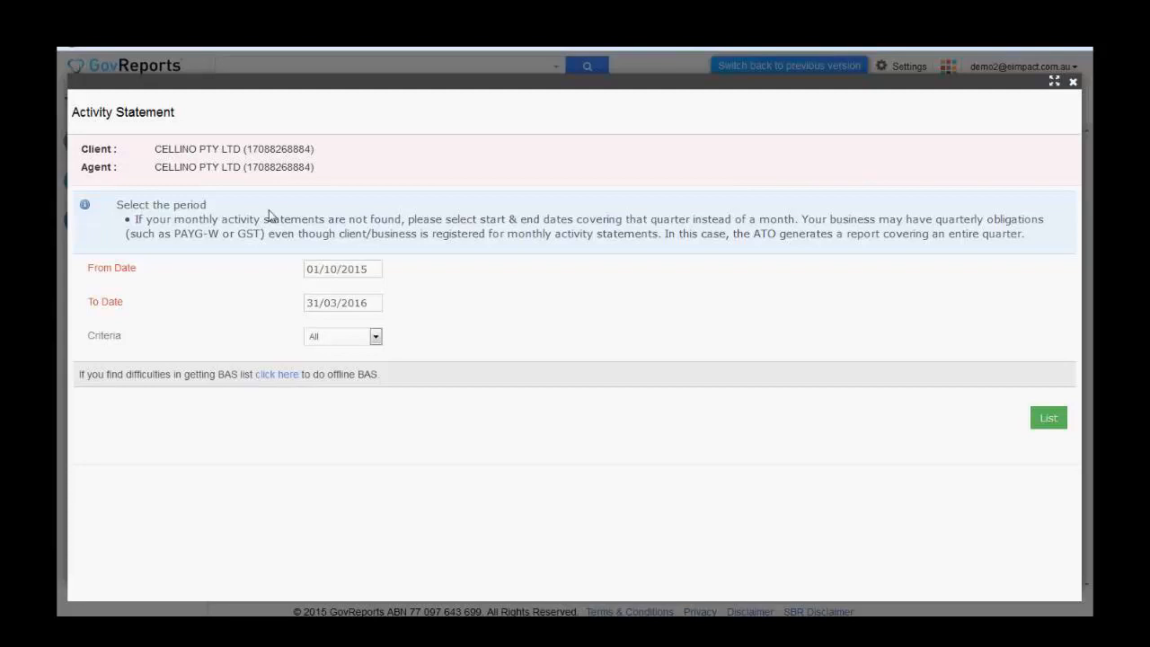
{"action": "left_click", "coordinate": [381, 270]}
{"action": "key", "text": "BackSpace"}
{"action": "key", "text": "BackSpace"}
{"action": "type", "text": "0"}
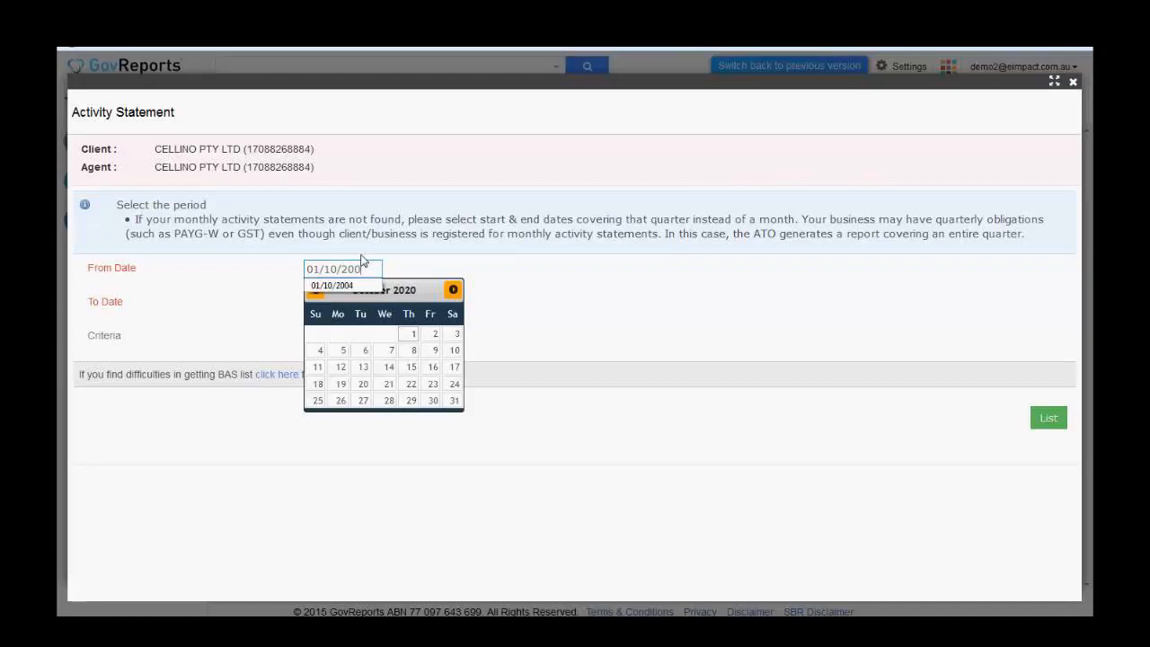
{"action": "type", "text": "4"}
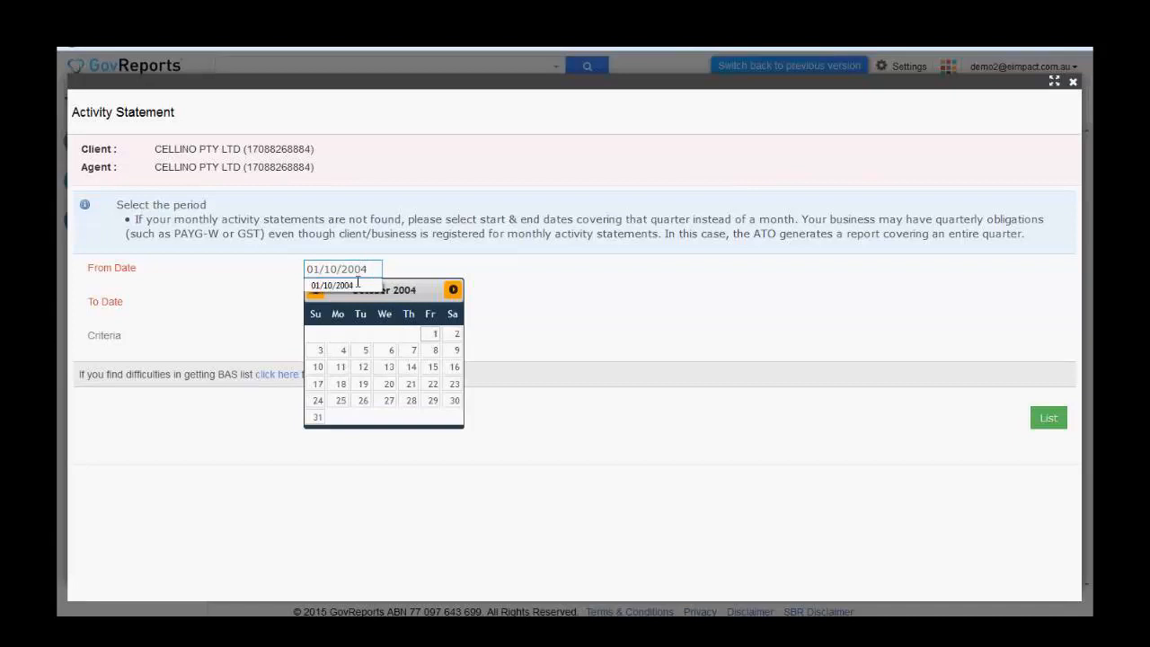
{"action": "left_click", "coordinate": [347, 288]}
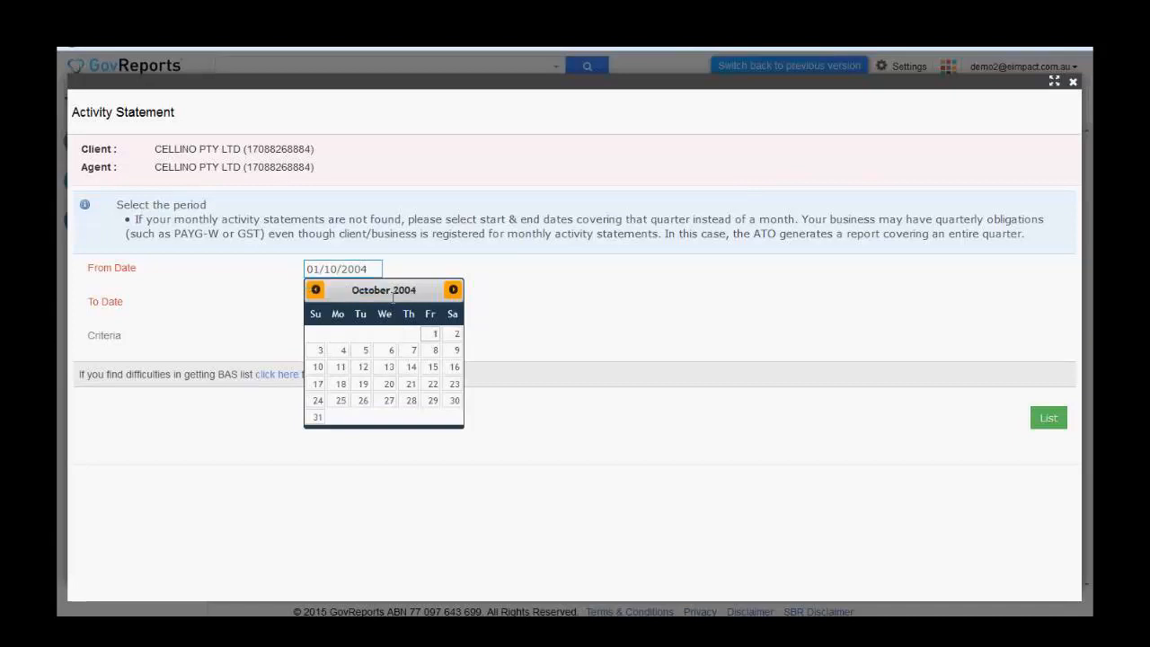
- Set the Activity Statement period's To Date to 31/03/2008
{"action": "left_click", "coordinate": [450, 267]}
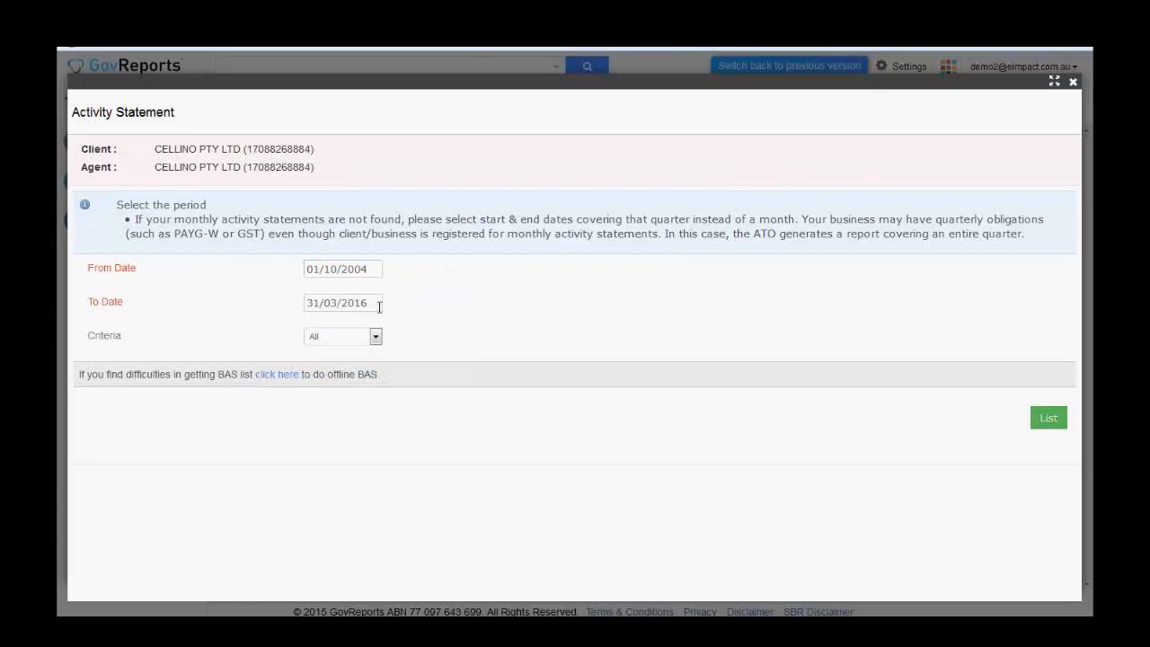
{"action": "left_click", "coordinate": [380, 303]}
{"action": "key", "text": "BackSpace"}
{"action": "key", "text": "BackSpace"}
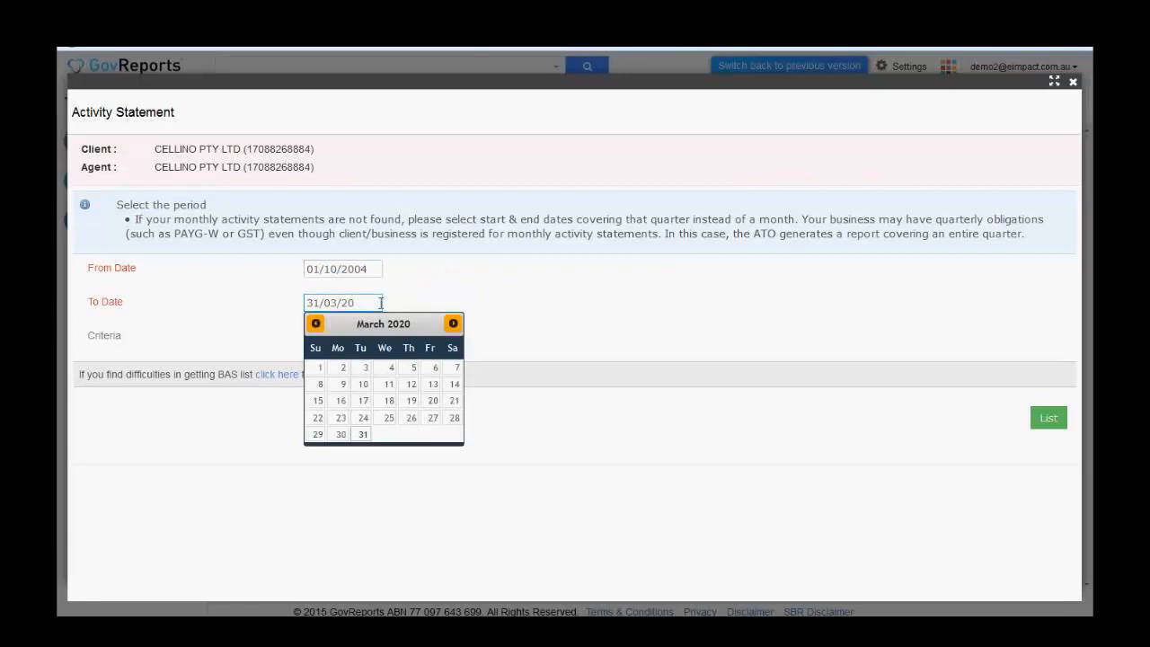
{"action": "type", "text": "08"}
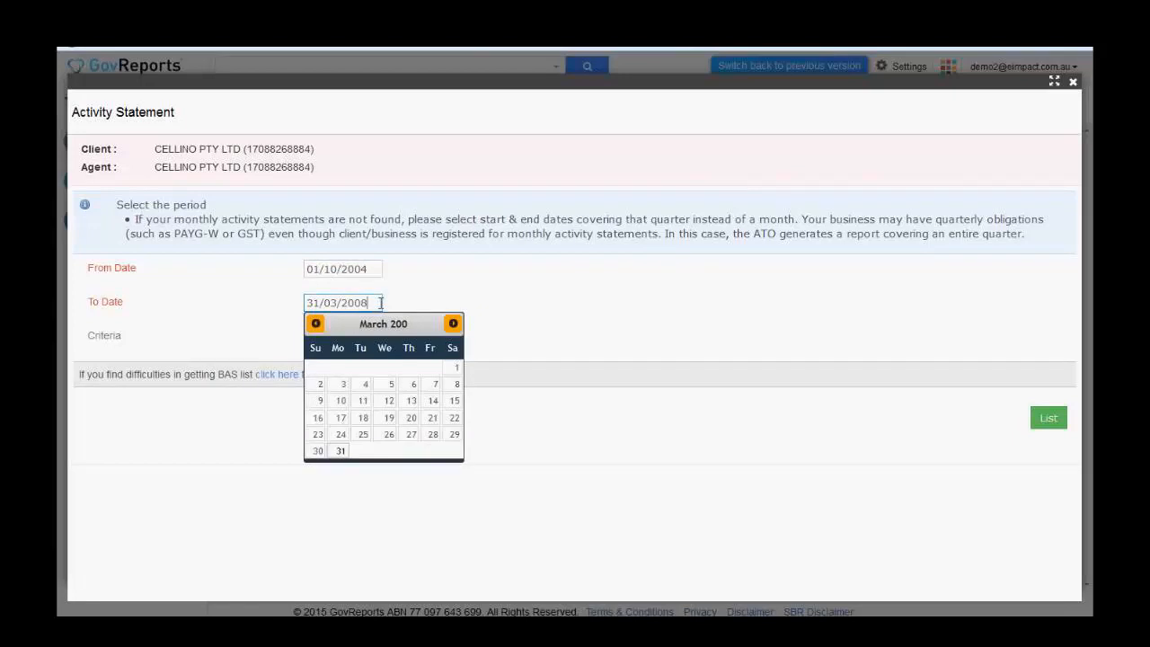
{"action": "left_click", "coordinate": [341, 453]}
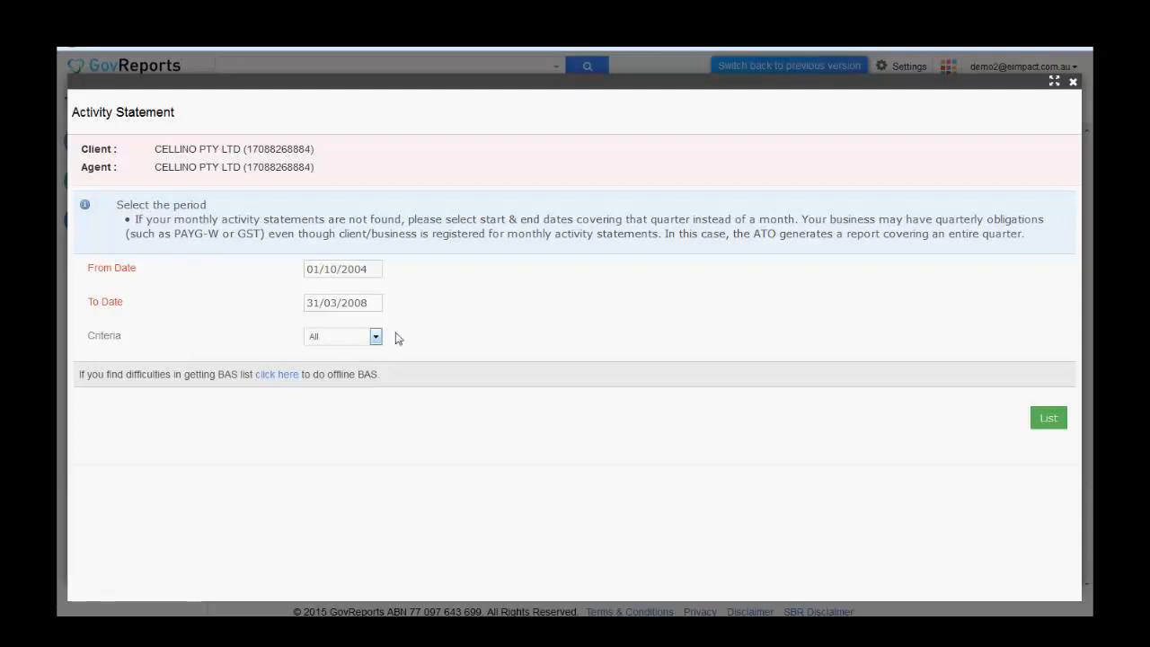
- List the period's statements and select the 01/04/2005–30/06/2005 Business Activity Statement on page 2
{"action": "left_click", "coordinate": [1058, 424]}
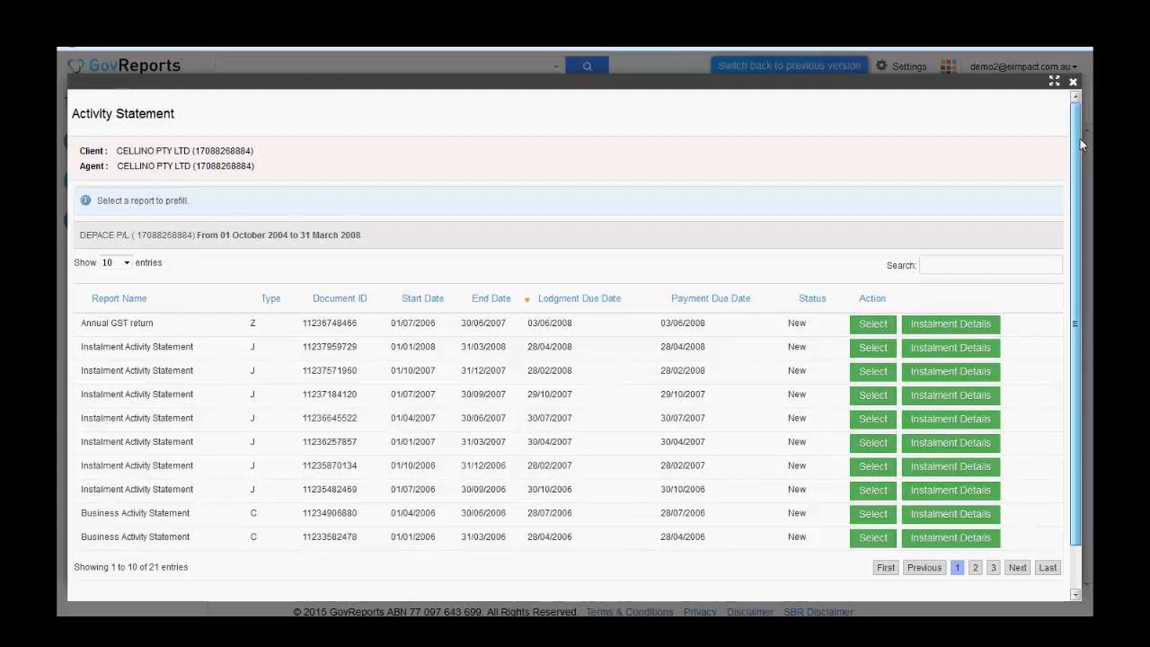
{"action": "scroll", "coordinate": [1076, 180], "scroll_direction": "down", "scroll_amount": 1}
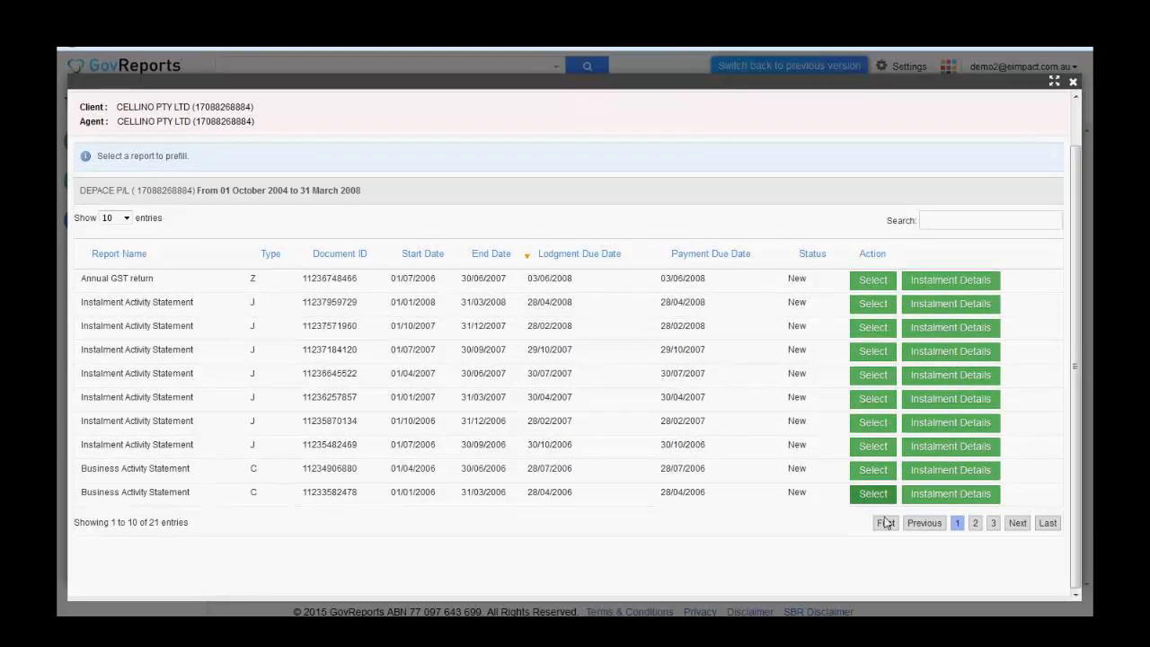
{"action": "left_click", "coordinate": [976, 524]}
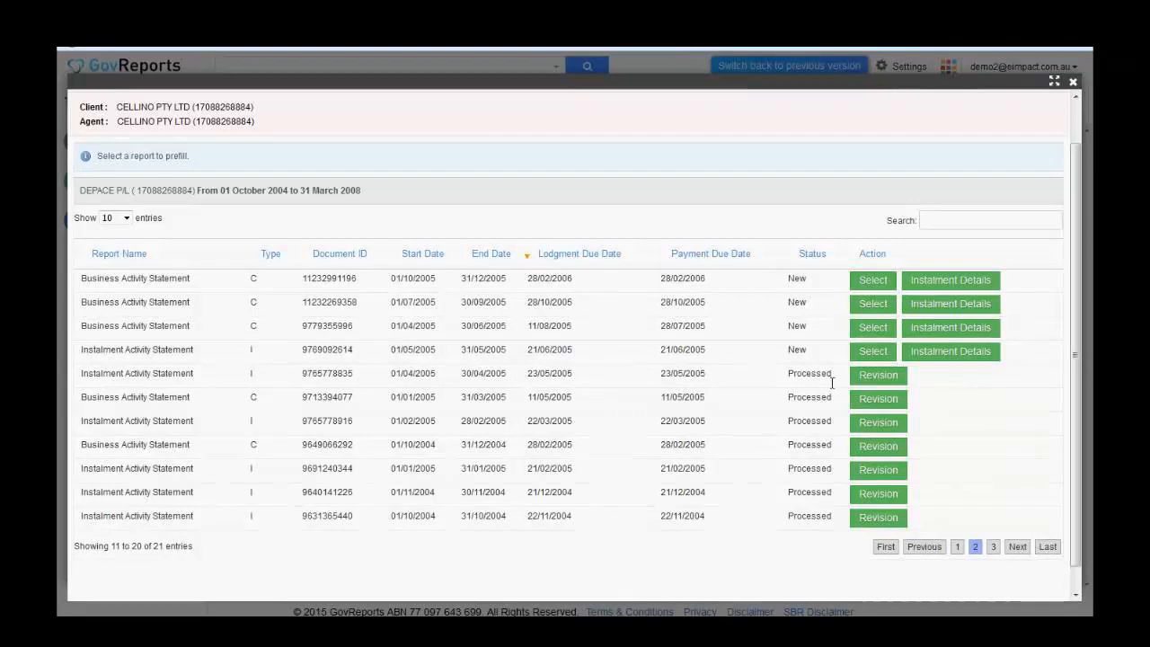
{"action": "left_click", "coordinate": [874, 329]}
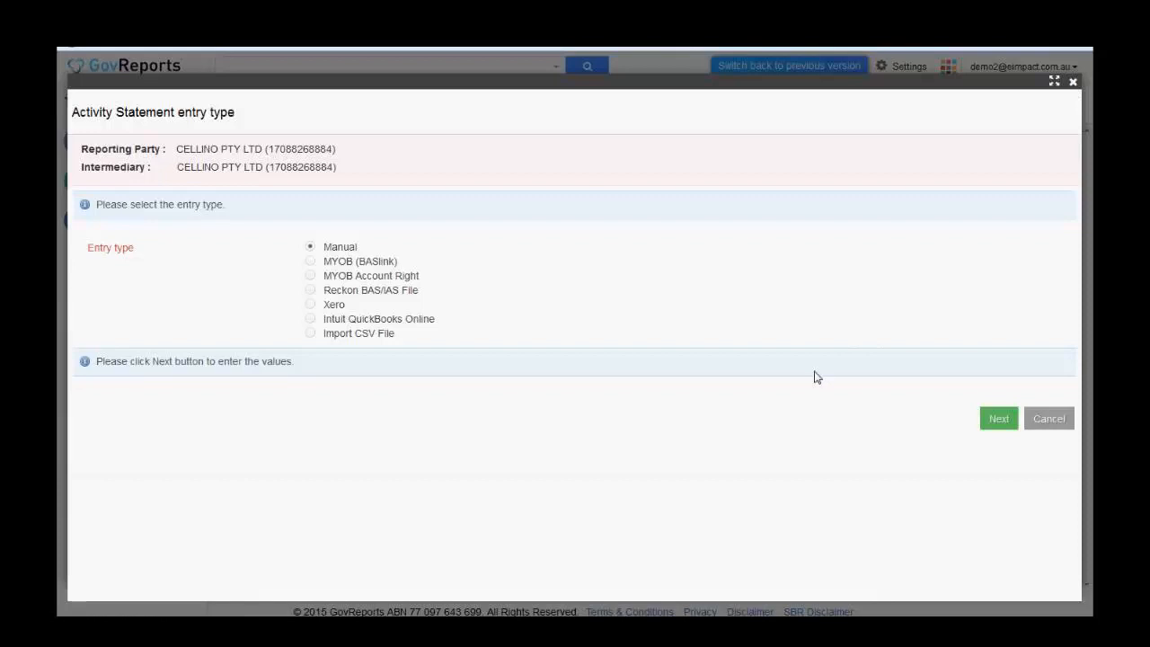
- Choose manual entry and advance past GST and PAYG Withholding to Summary & Declaration ($1849 owed)
{"action": "left_click", "coordinate": [998, 421]}
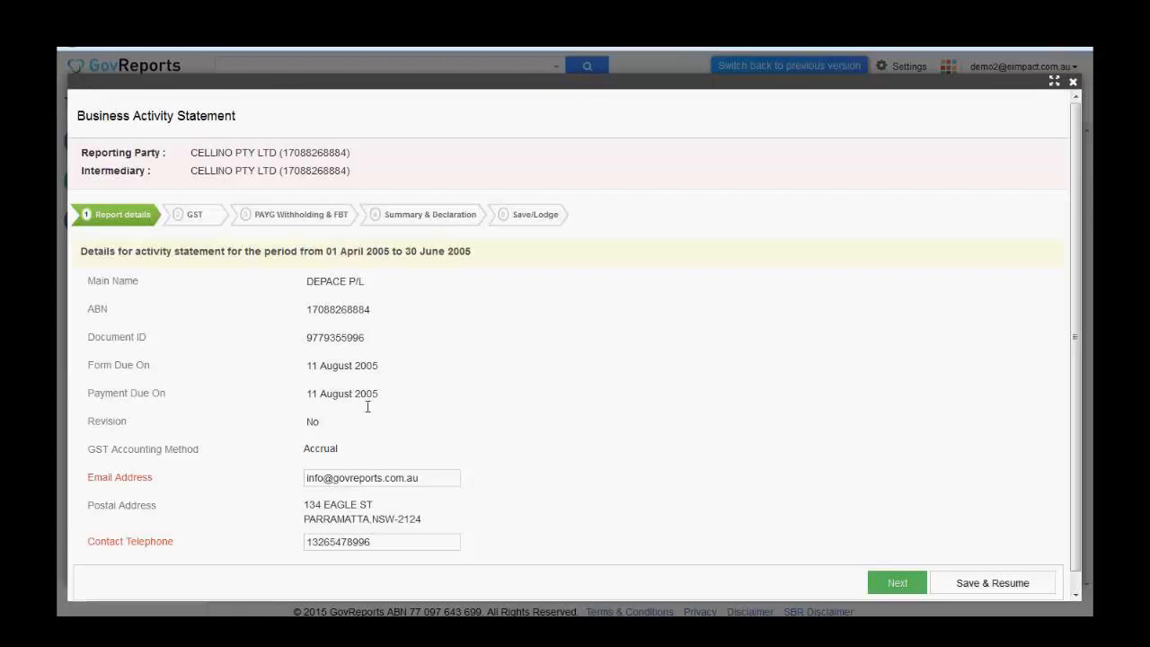
{"action": "left_click", "coordinate": [908, 589]}
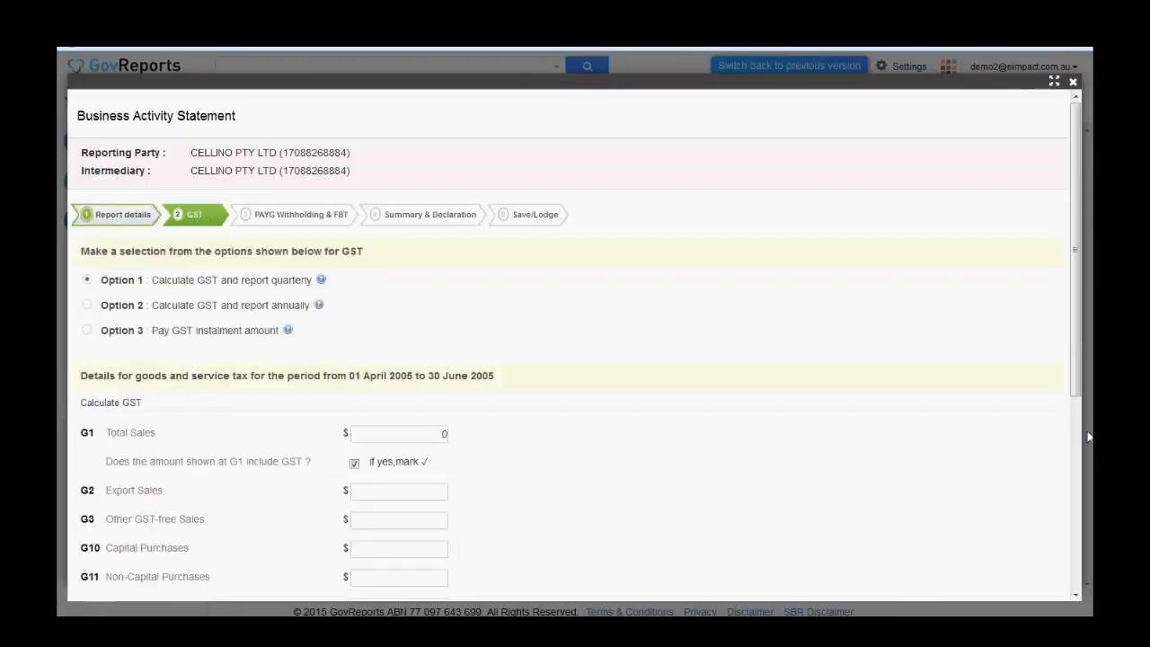
{"action": "left_click_drag", "start_coordinate": [1080, 355], "coordinate": [1084, 557]}
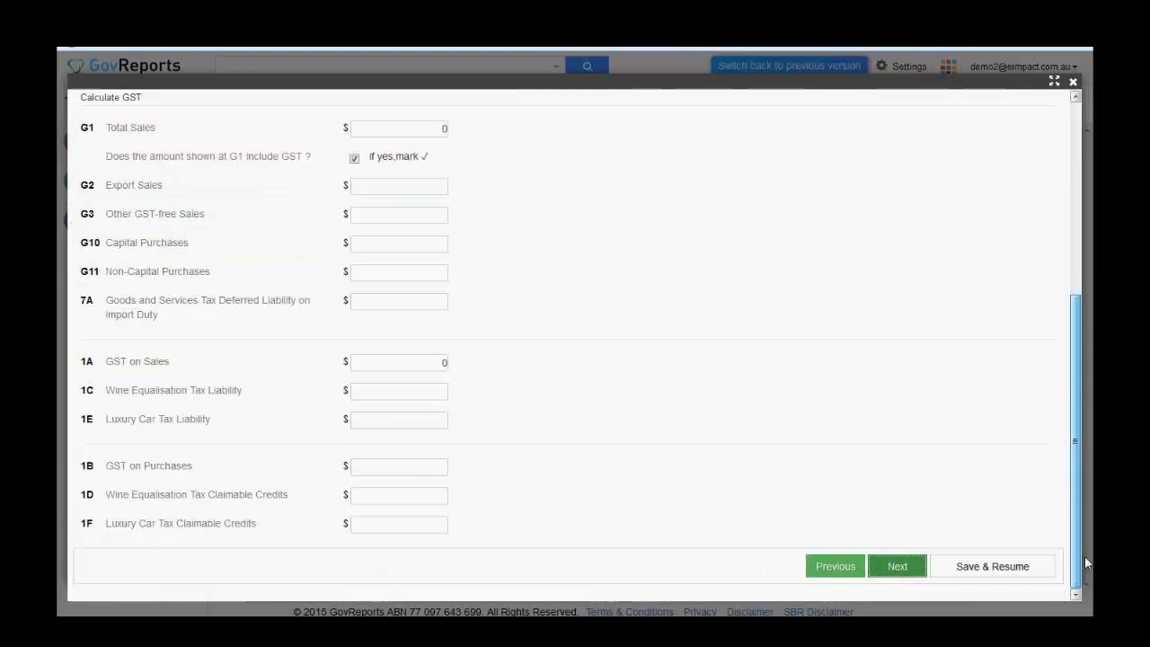
{"action": "left_click", "coordinate": [898, 568]}
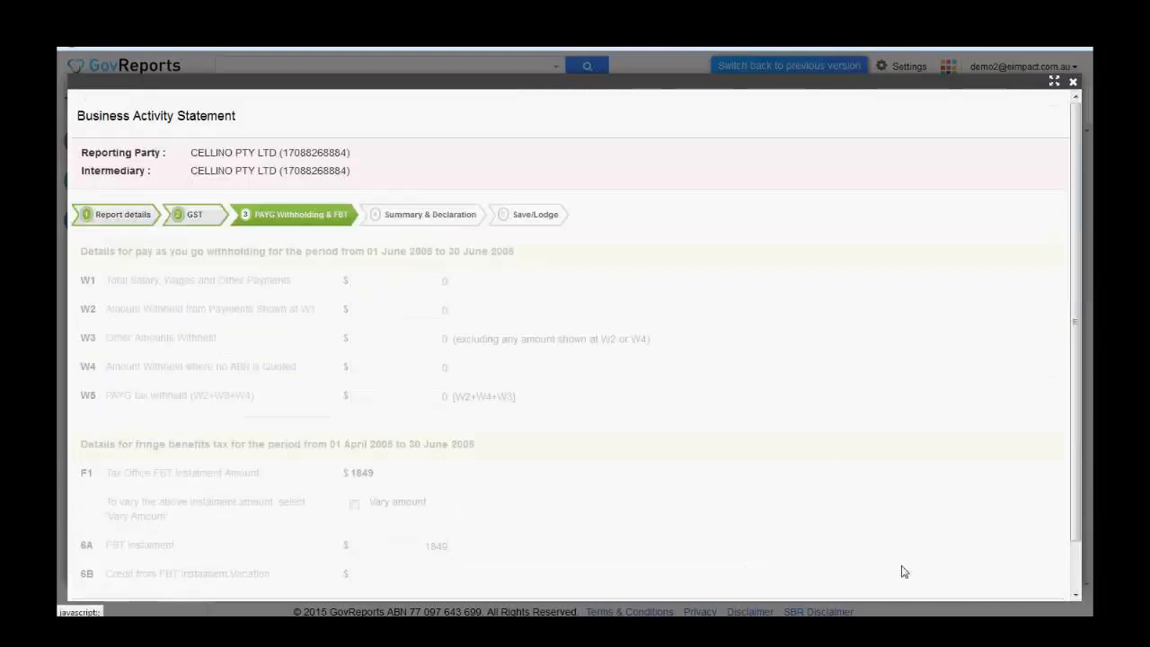
{"action": "scroll", "coordinate": [1078, 476], "scroll_direction": "down", "scroll_amount": 2}
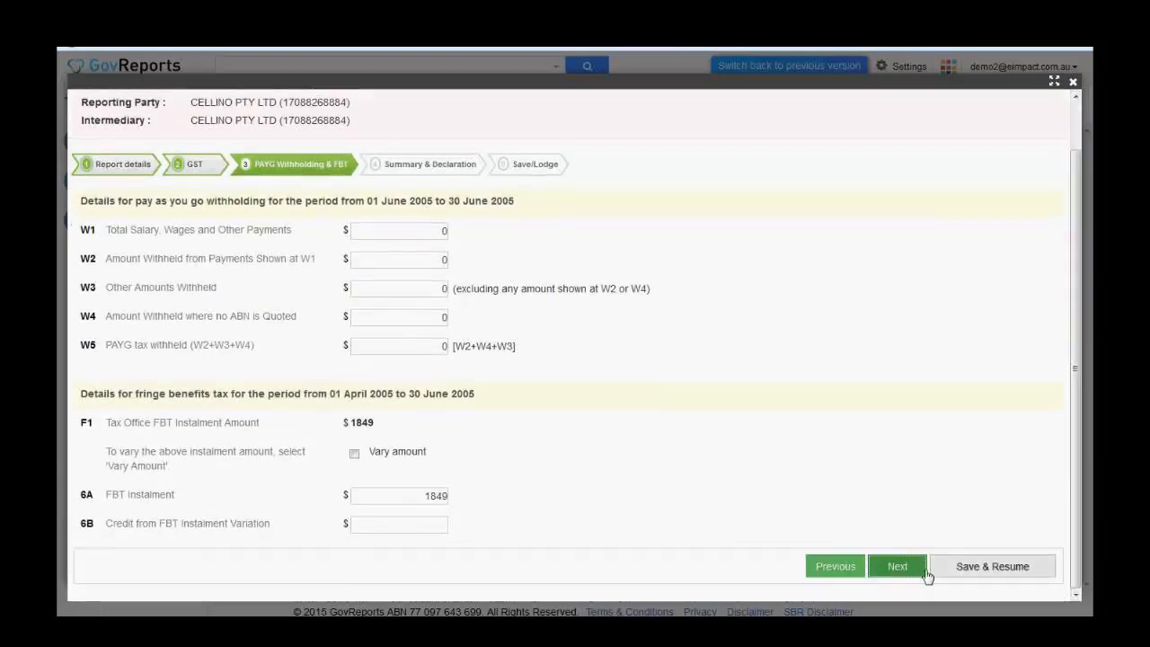
{"action": "left_click", "coordinate": [898, 567]}
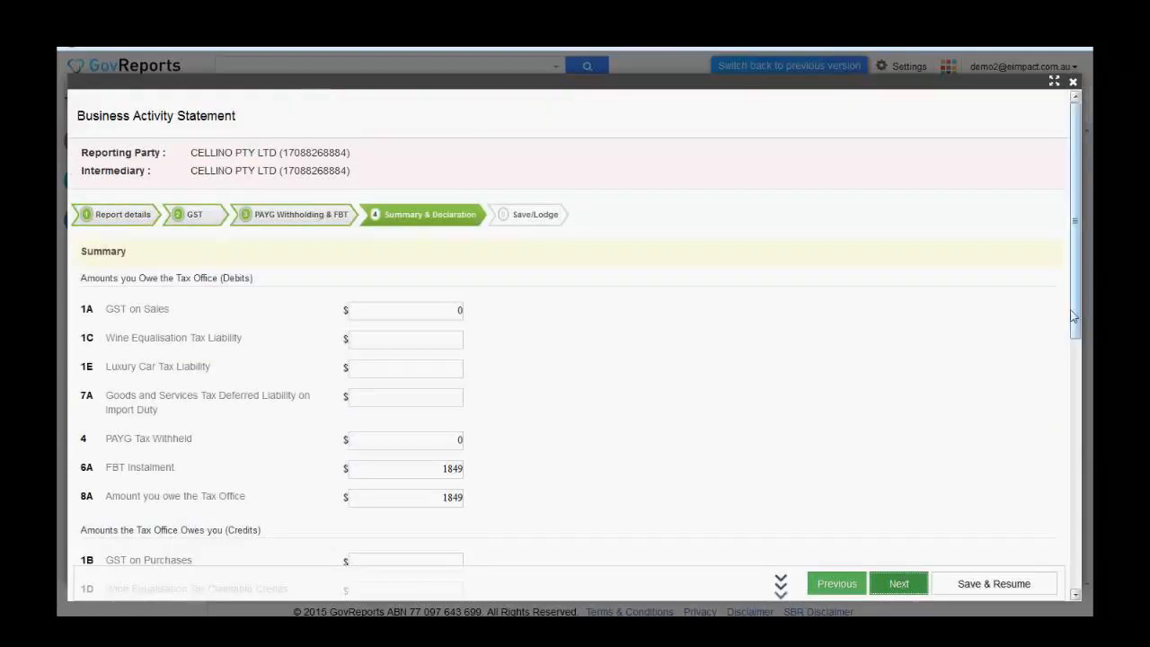
- Set the declaration signature date to 20/01/2016 and advance to the Save/Lodge step
{"action": "scroll", "coordinate": [1080, 346], "scroll_direction": "down", "scroll_amount": 1}
{"action": "scroll", "coordinate": [1080, 346], "scroll_direction": "down", "scroll_amount": 6}
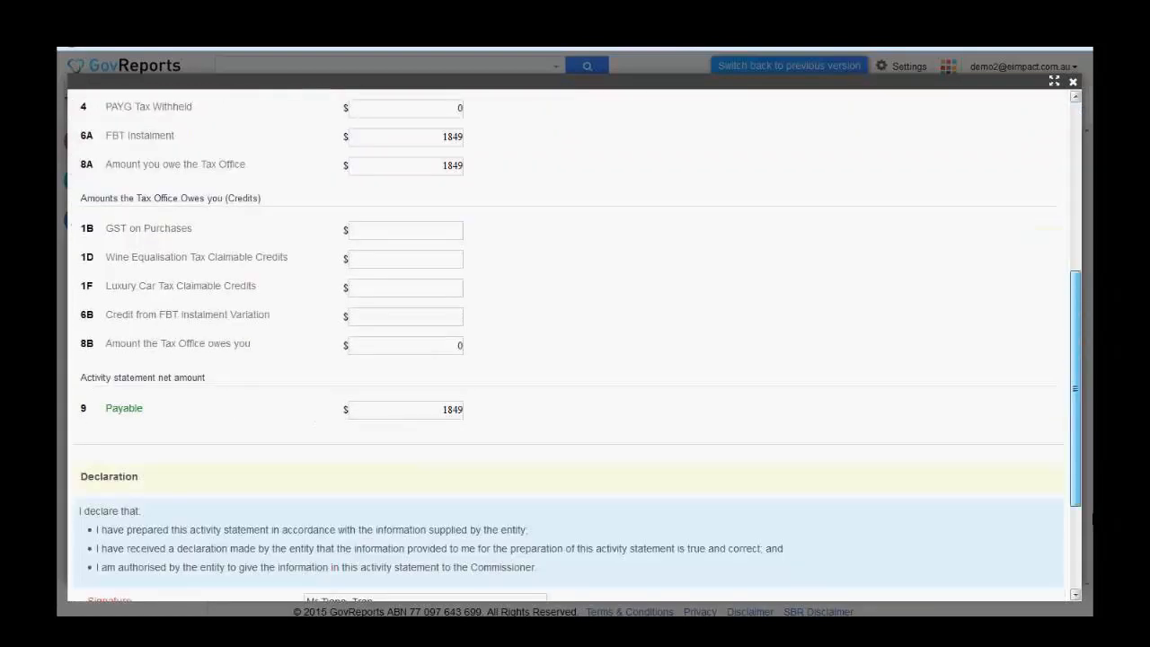
{"action": "left_click", "coordinate": [416, 475]}
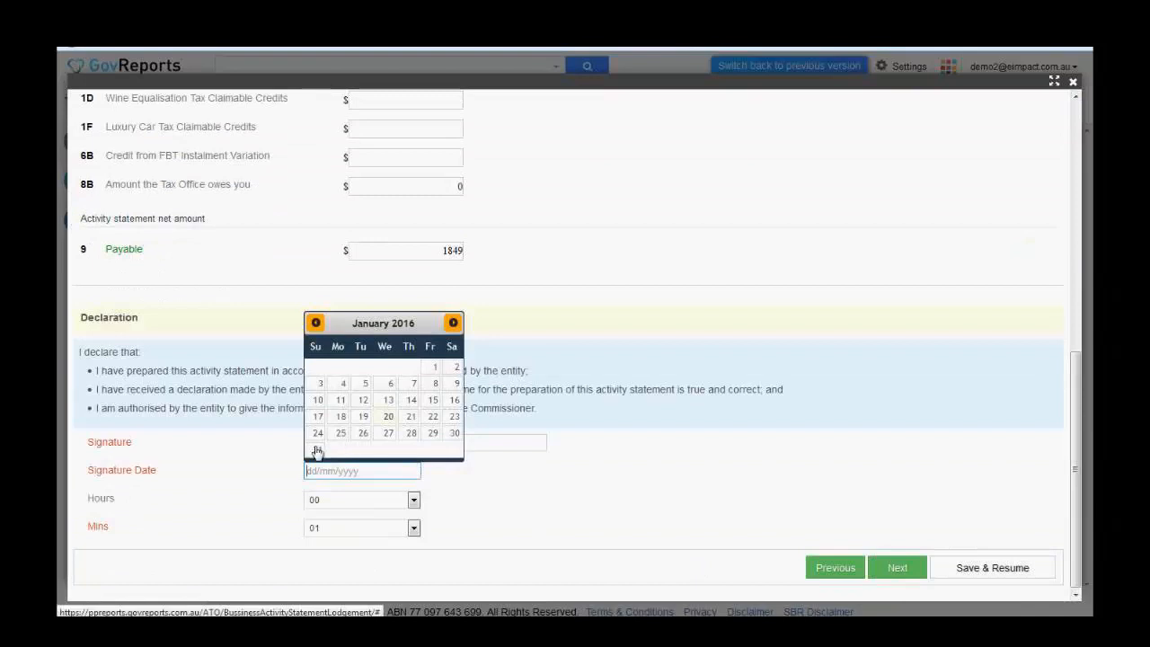
{"action": "left_click", "coordinate": [388, 416]}
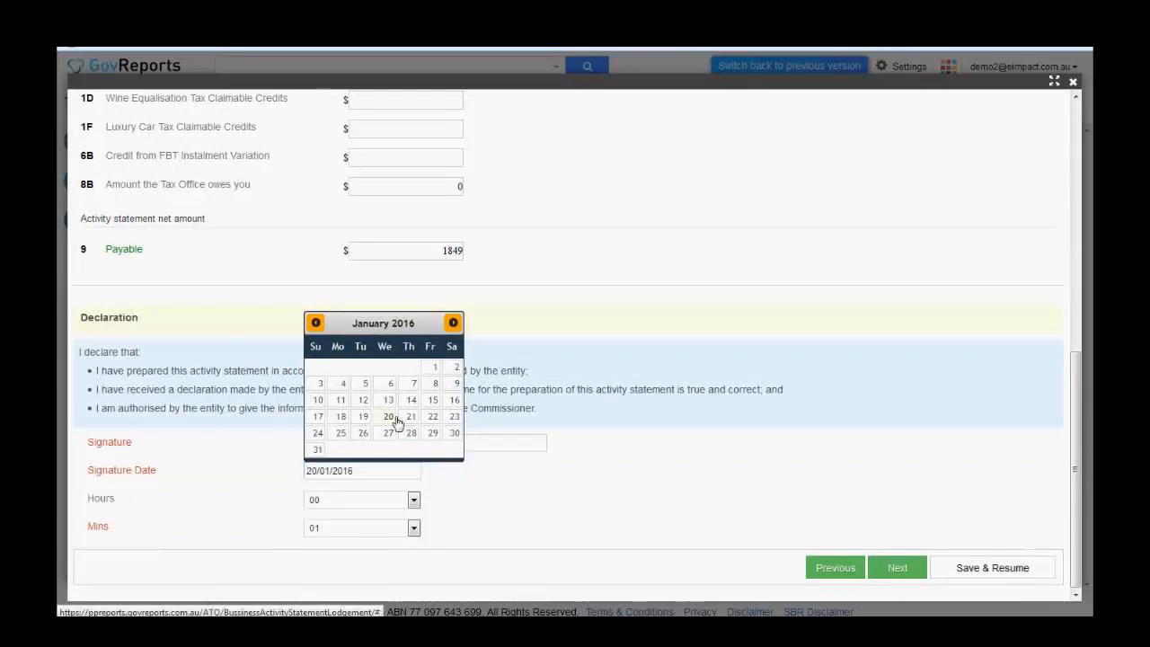
{"action": "left_click", "coordinate": [886, 577]}
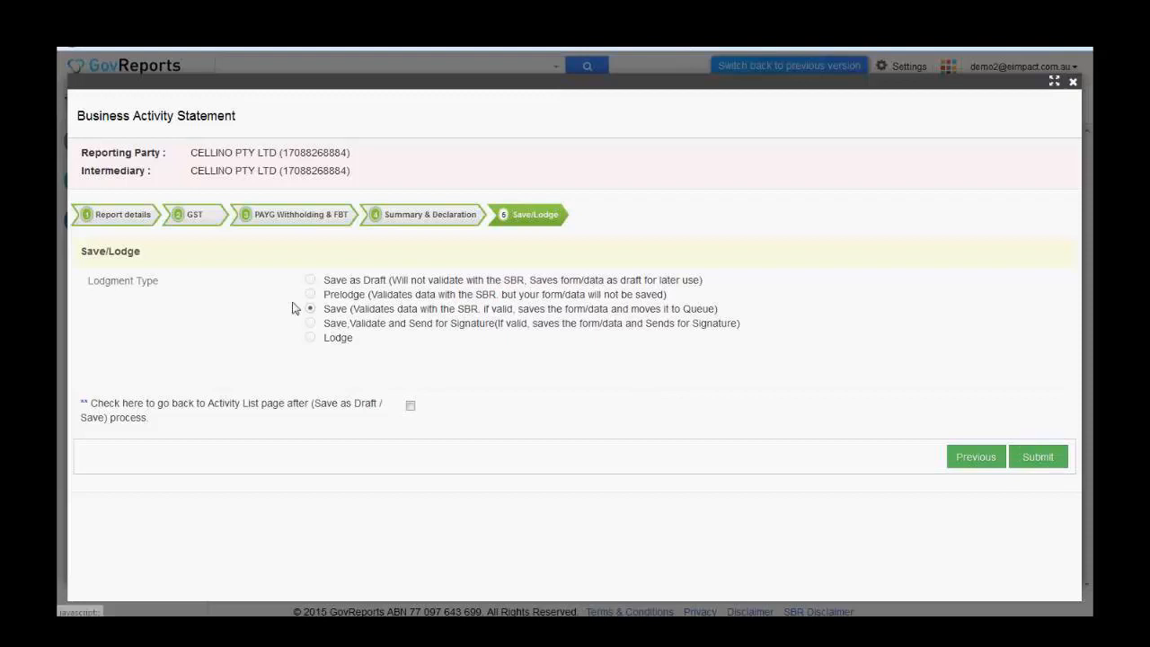
- Keep the lodgment type on Save and submit the April–June 2005 statement
{"action": "left_click", "coordinate": [310, 338]}
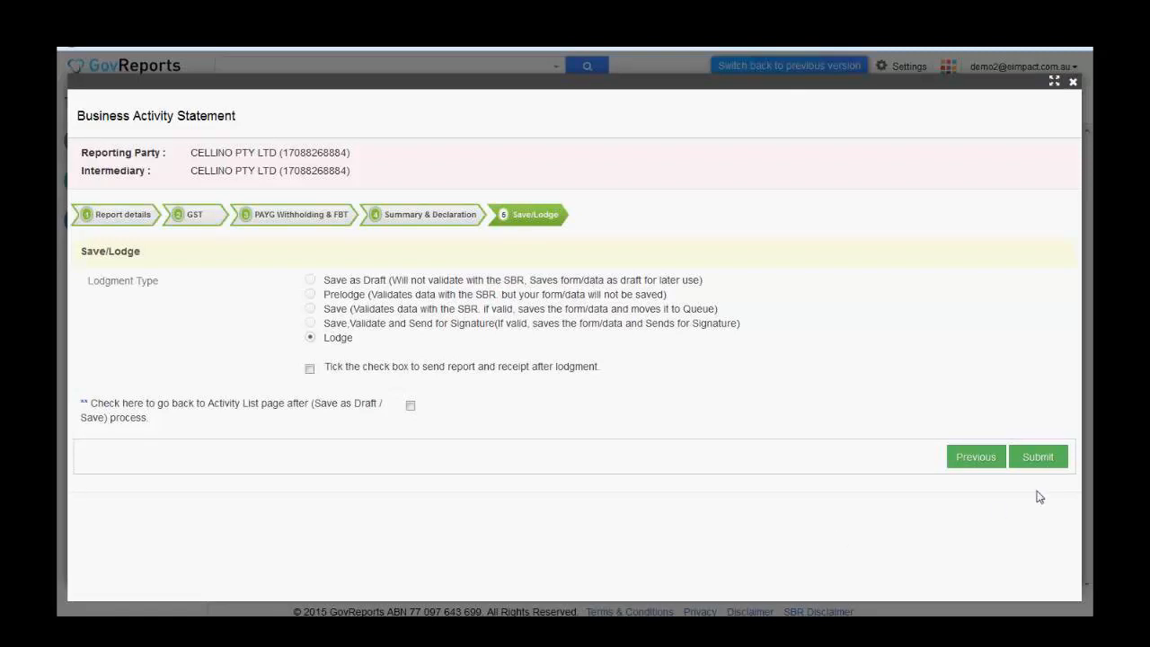
{"action": "left_click", "coordinate": [310, 308]}
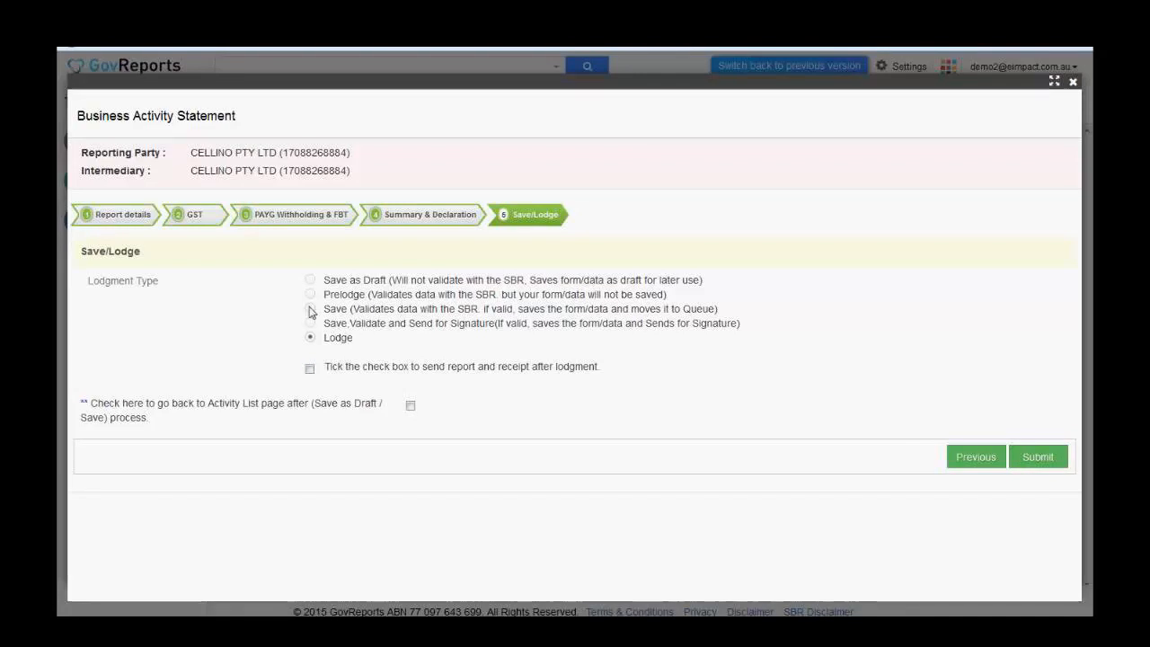
{"action": "left_click", "coordinate": [1037, 458]}
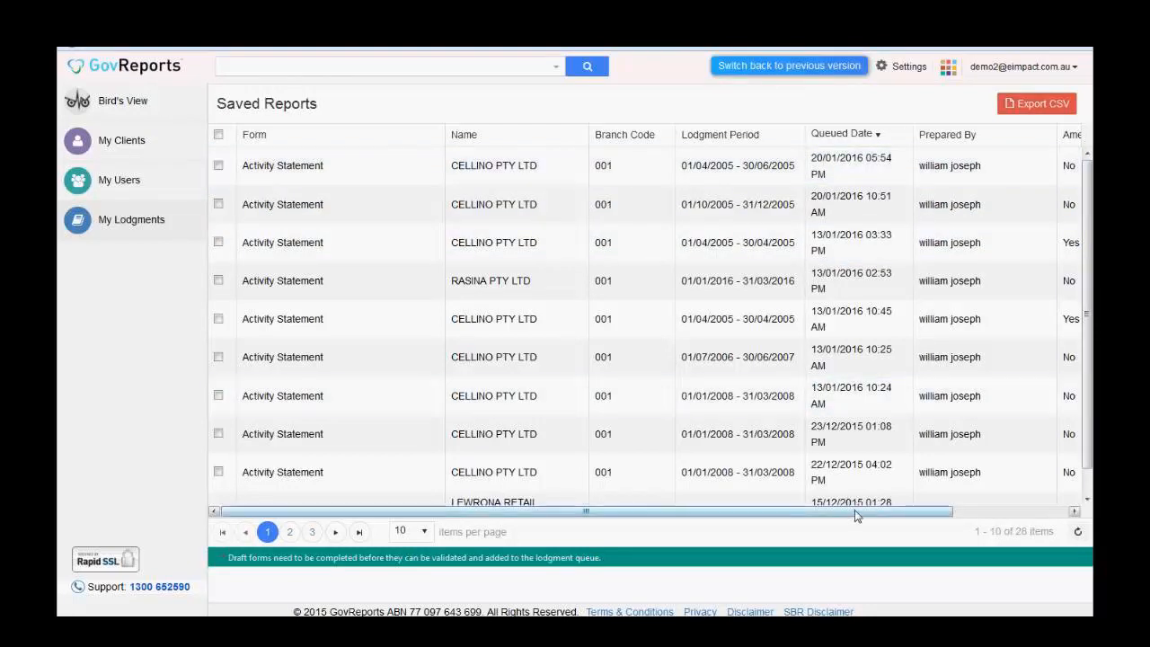
{"action": "left_click_drag", "start_coordinate": [856, 515], "coordinate": [962, 513]}
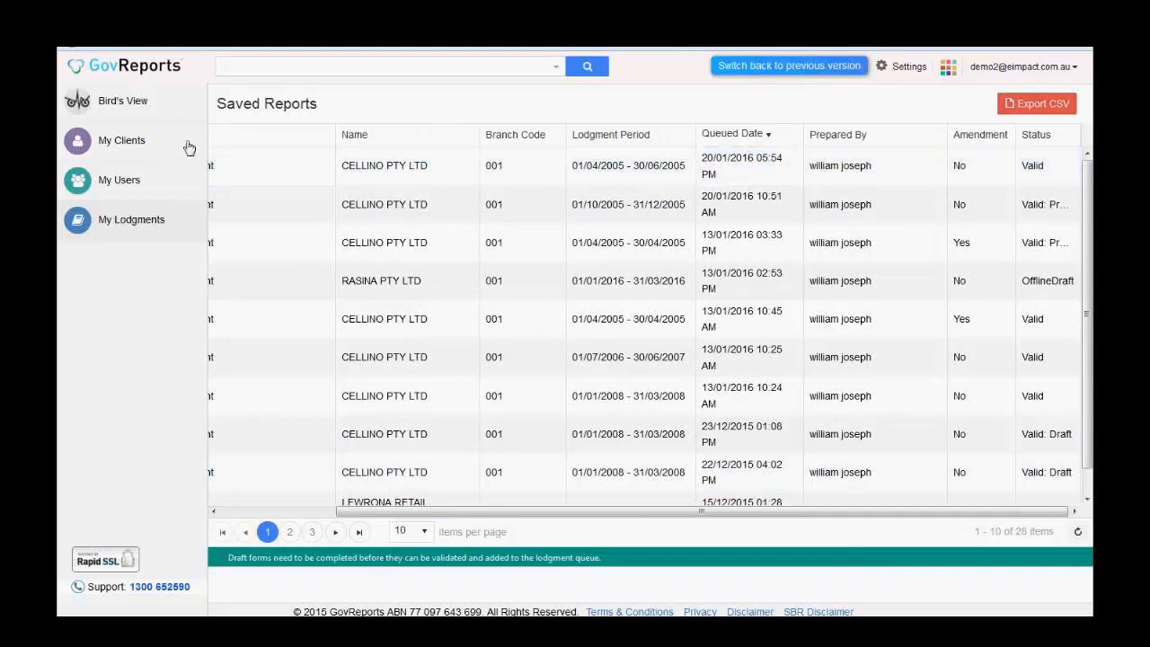
{"action": "left_click_drag", "start_coordinate": [519, 517], "coordinate": [401, 516]}
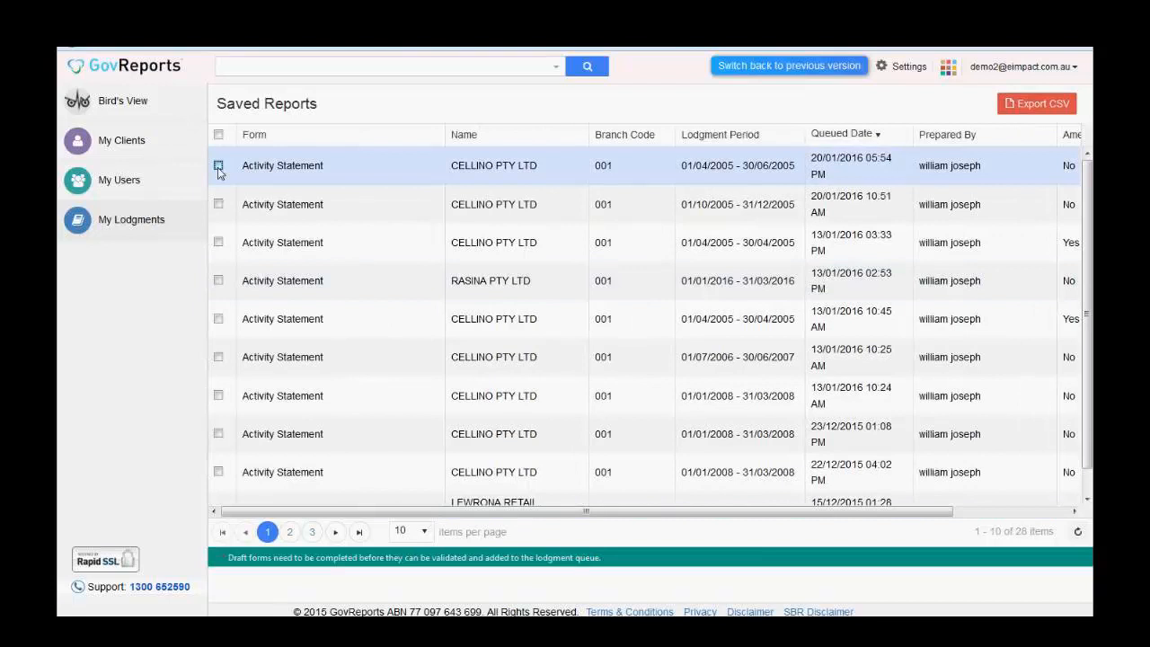
{"action": "left_click", "coordinate": [218, 166]}
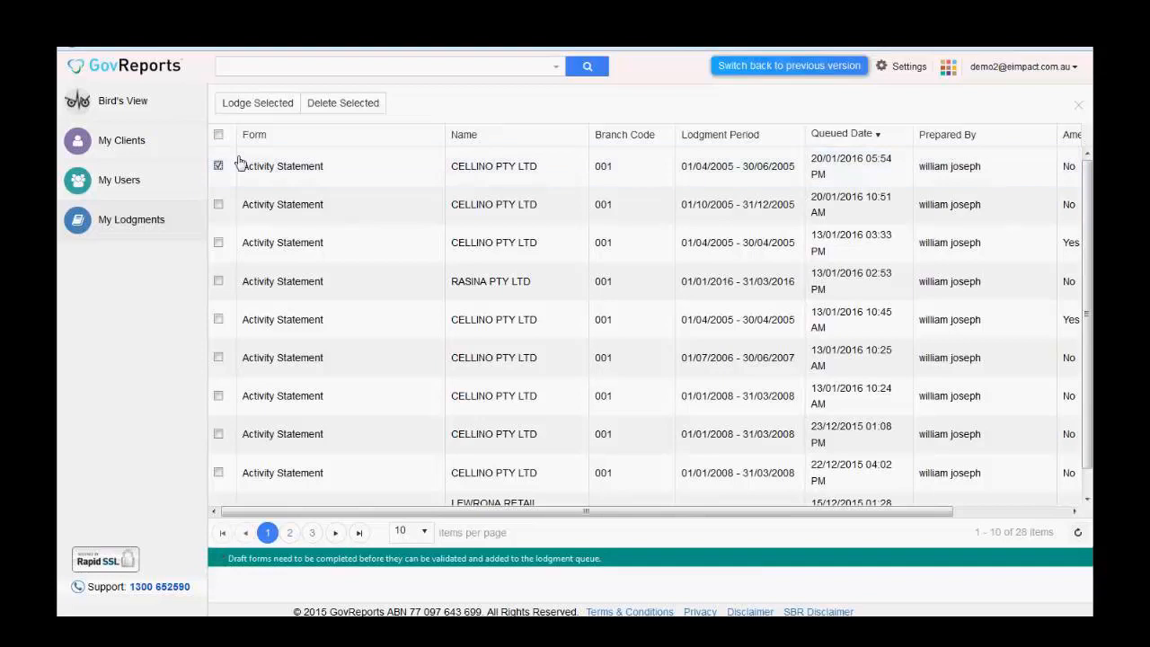
{"action": "left_click", "coordinate": [219, 204]}
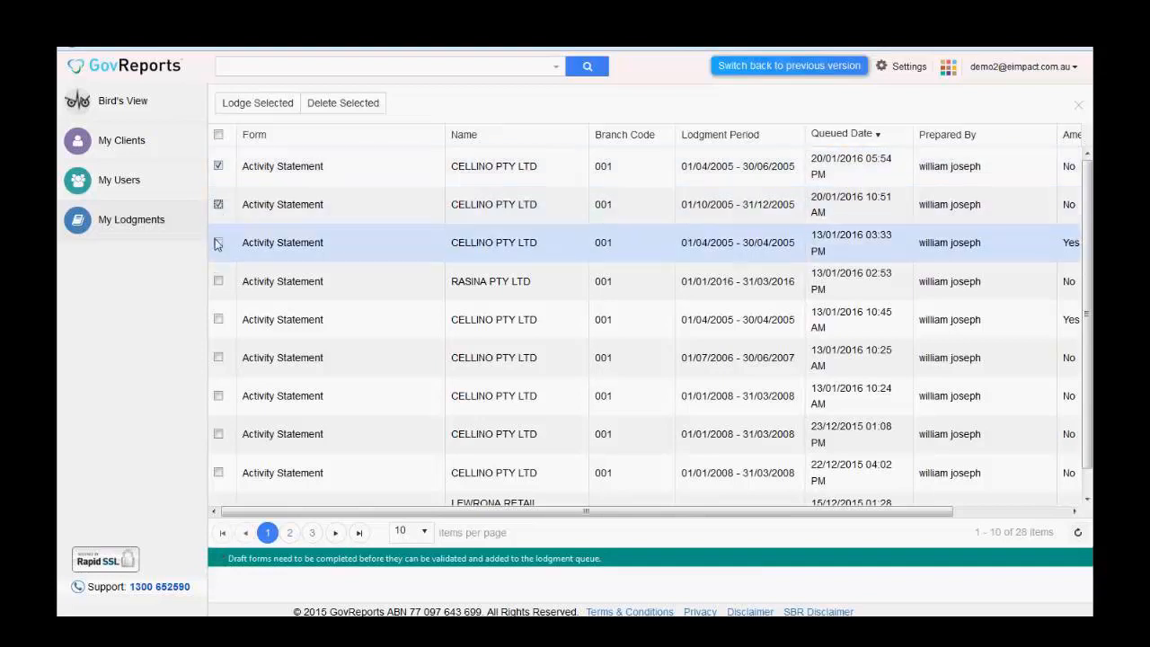
{"action": "left_click", "coordinate": [219, 243]}
{"action": "left_click", "coordinate": [218, 243]}
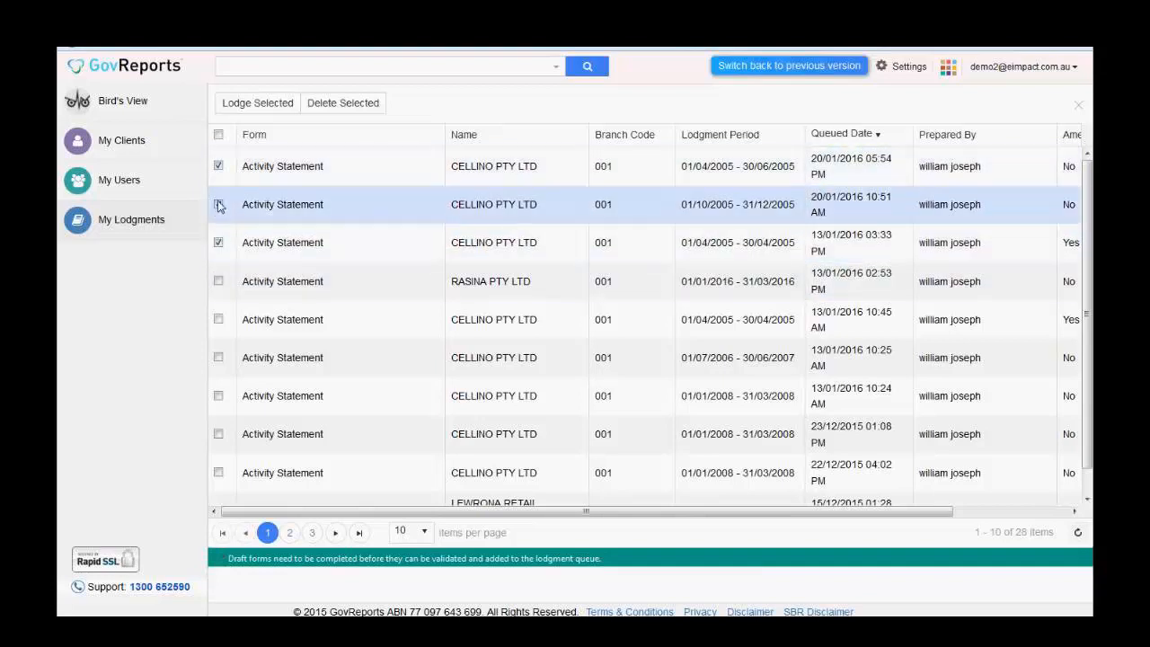
{"action": "left_click", "coordinate": [218, 204]}
{"action": "left_click", "coordinate": [219, 242]}
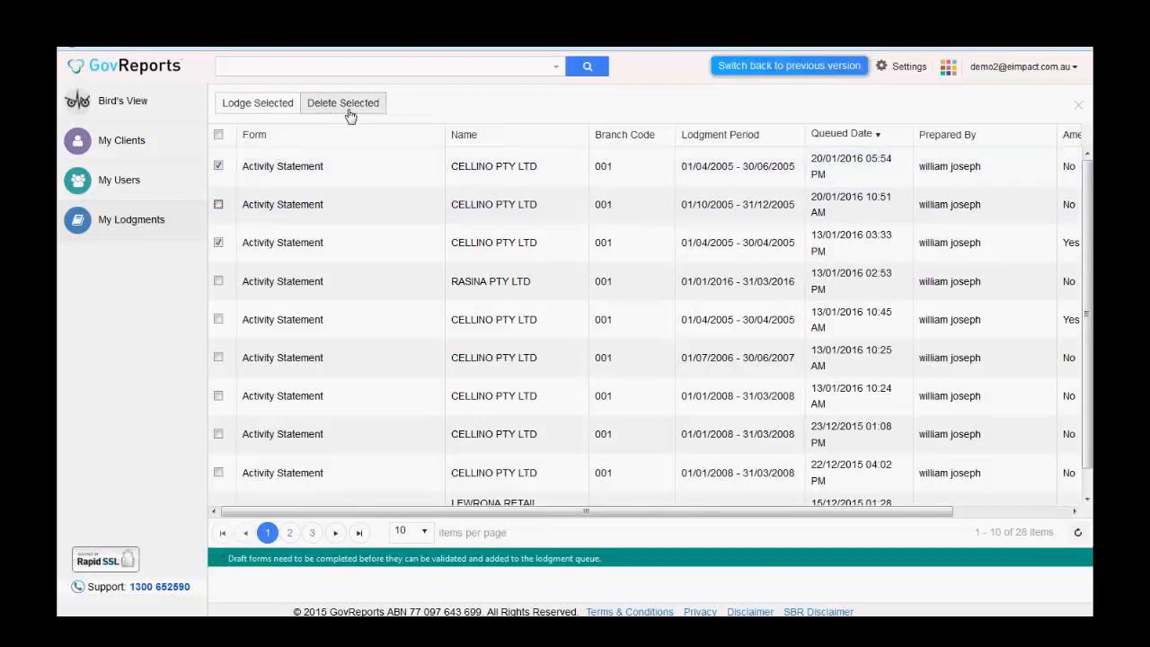
{"action": "left_click", "coordinate": [218, 242]}
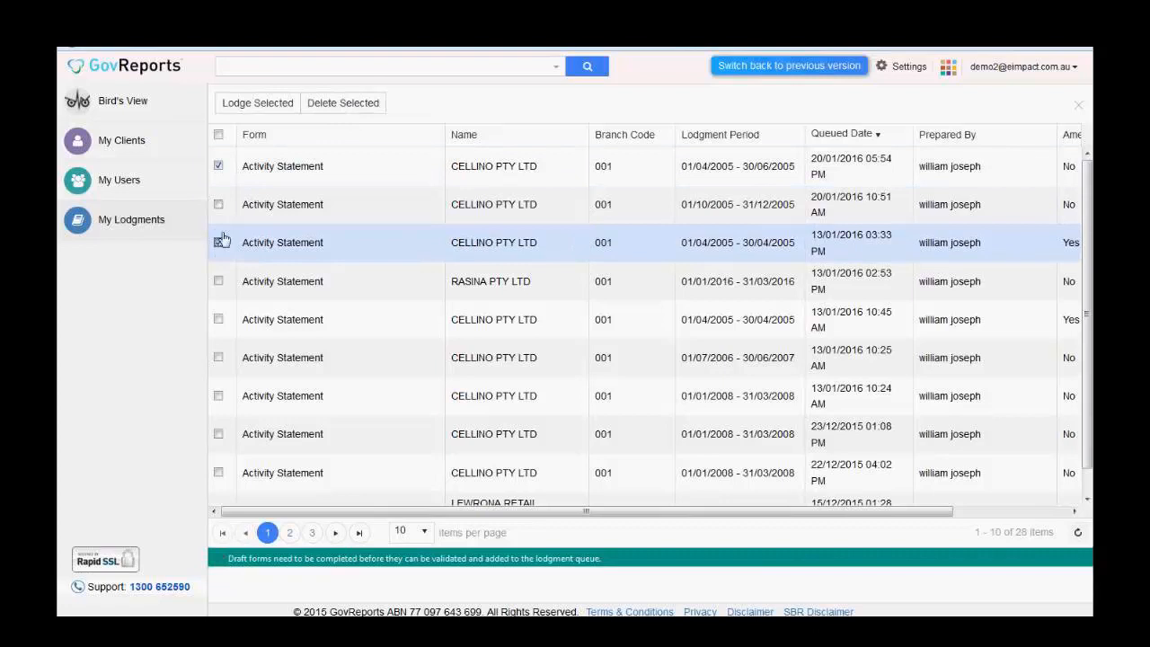
{"action": "left_click", "coordinate": [219, 167]}
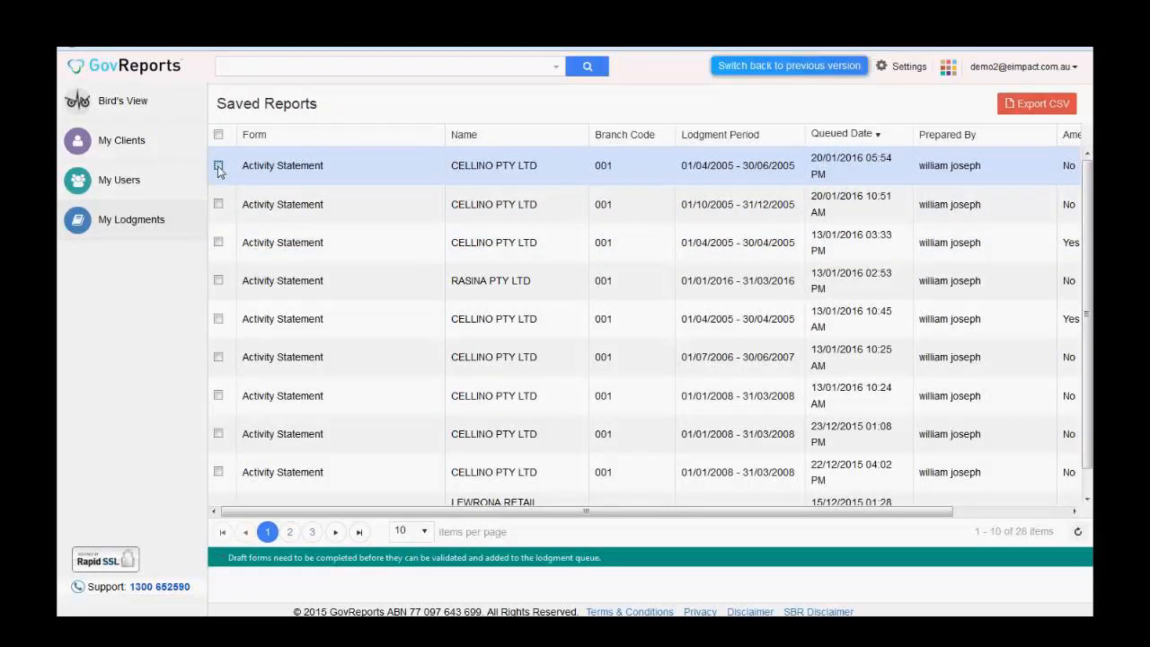
- Open the newest CELLINO PTY LTD statement full width, generate its PDF, and start e-mailing it
{"action": "left_click", "coordinate": [352, 167]}
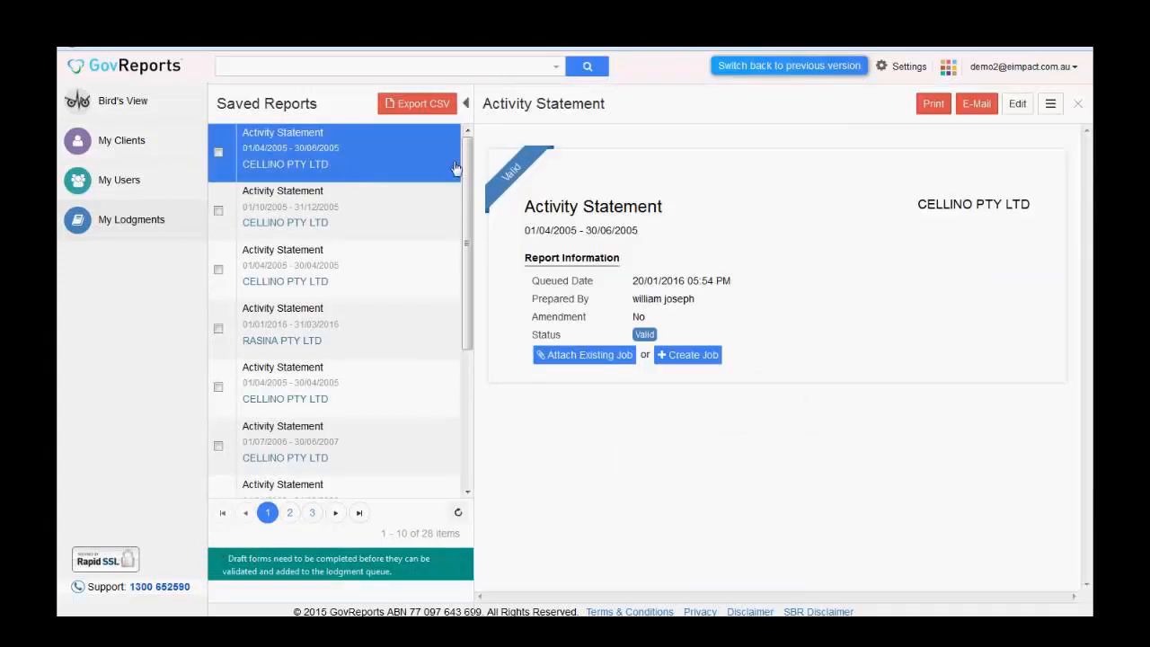
{"action": "left_click", "coordinate": [468, 106]}
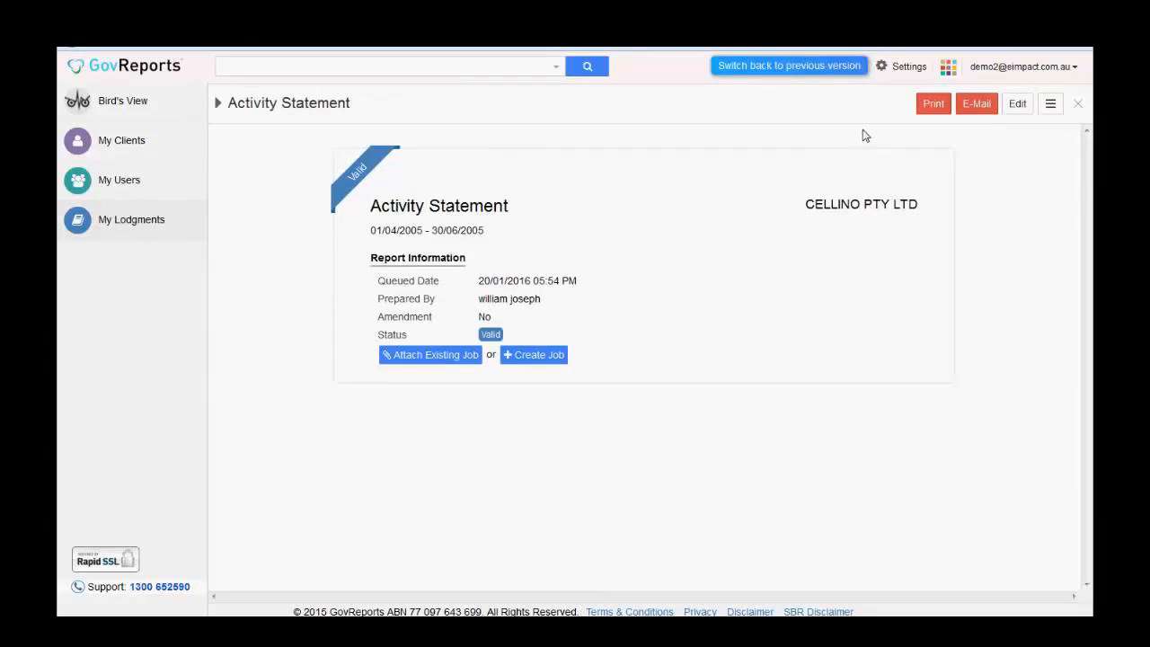
{"action": "left_click", "coordinate": [934, 105]}
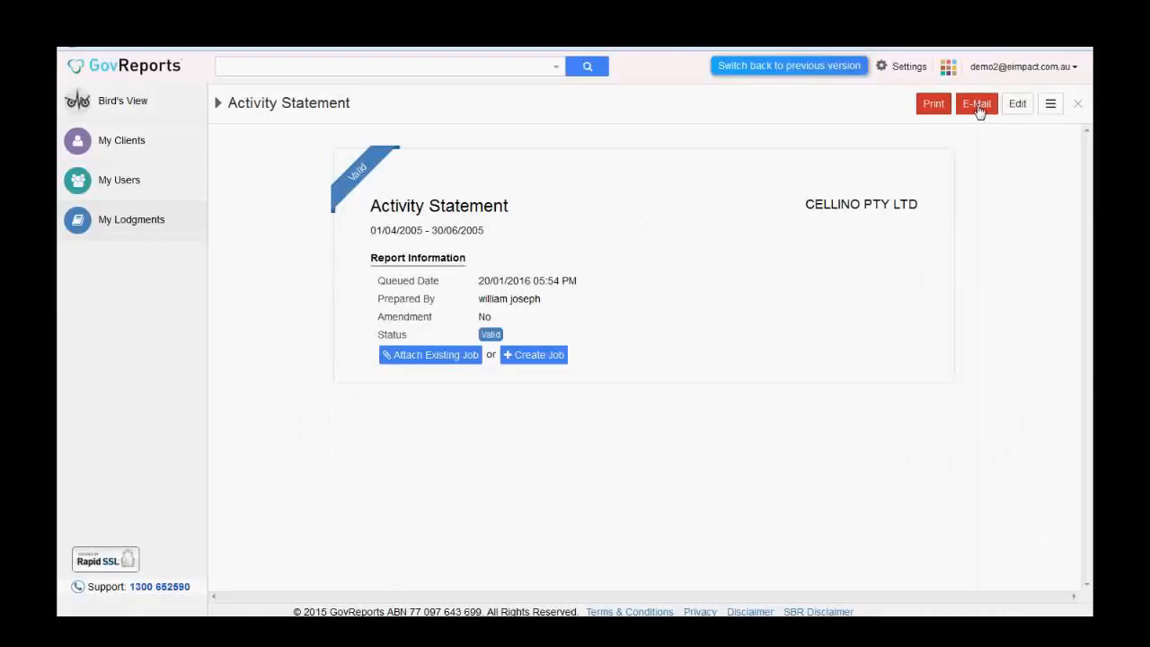
{"action": "left_click", "coordinate": [978, 107]}
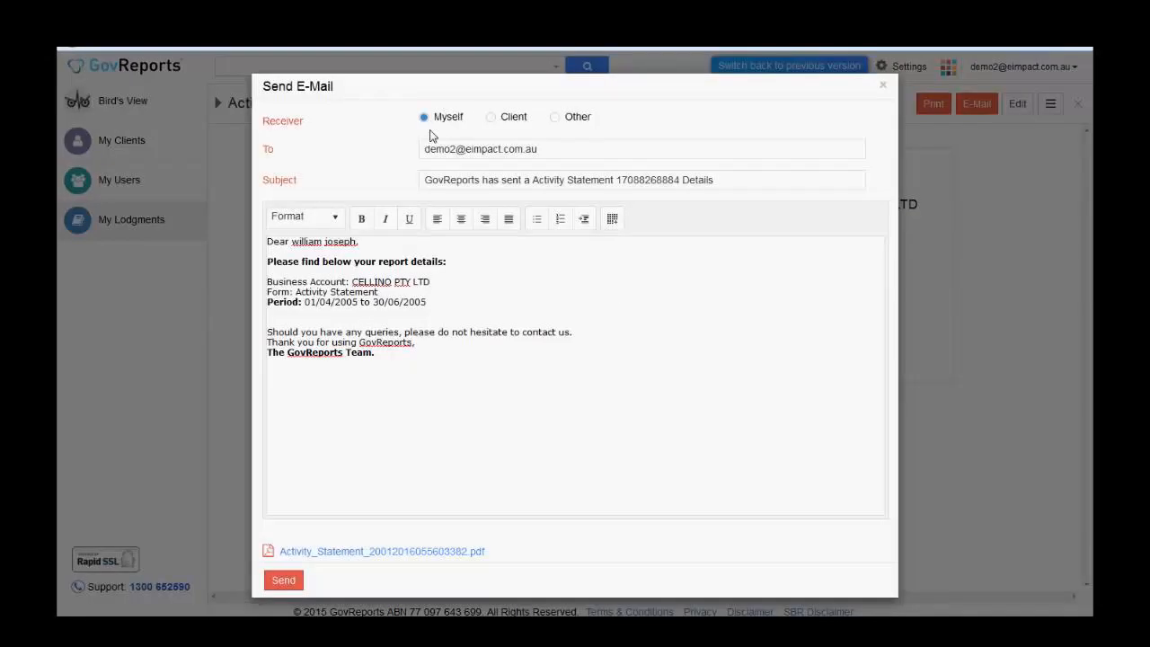
- Switch the e-mail receiver to Client, then Other, and close the Send E-Mail window unsent
{"action": "left_click", "coordinate": [503, 124]}
{"action": "left_click", "coordinate": [566, 125]}
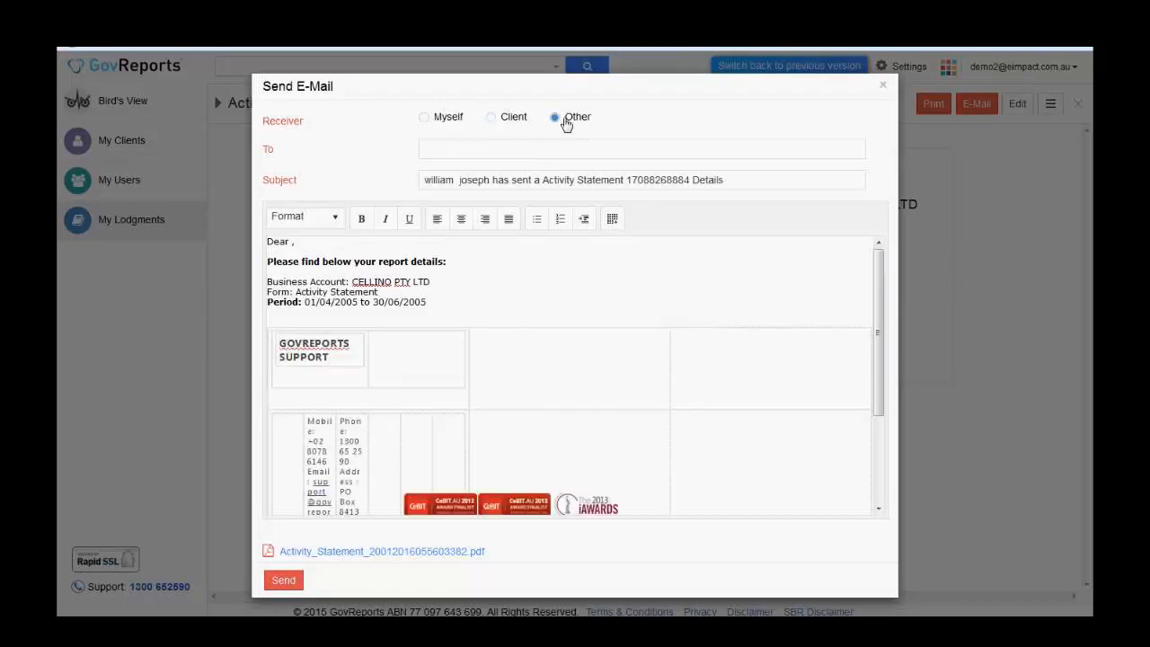
{"action": "left_click", "coordinate": [480, 159]}
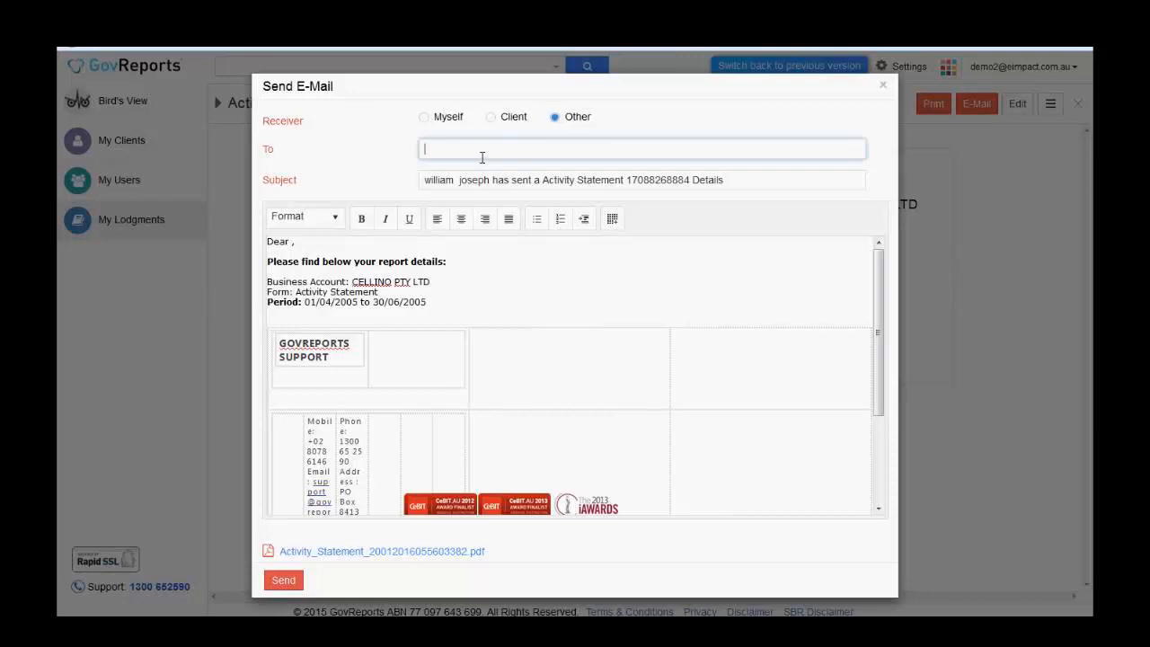
{"action": "left_click", "coordinate": [882, 87]}
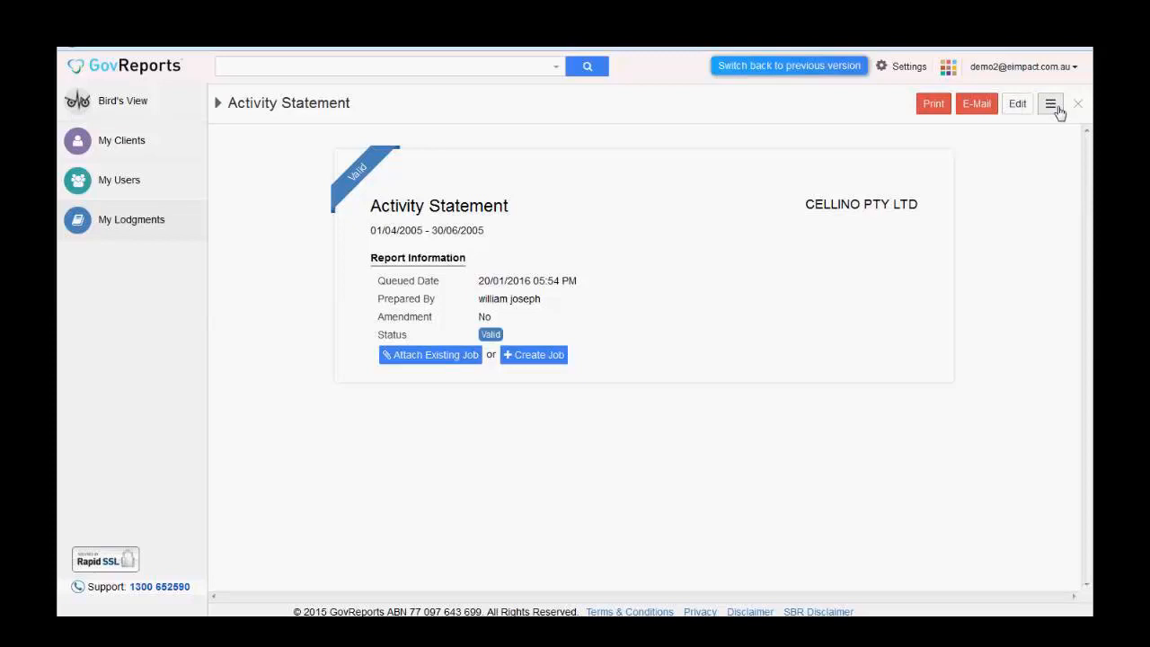
- Choose Send For Signature from the statement's actions menu and sign in, returning to the Dashboard
{"action": "left_click", "coordinate": [1057, 109]}
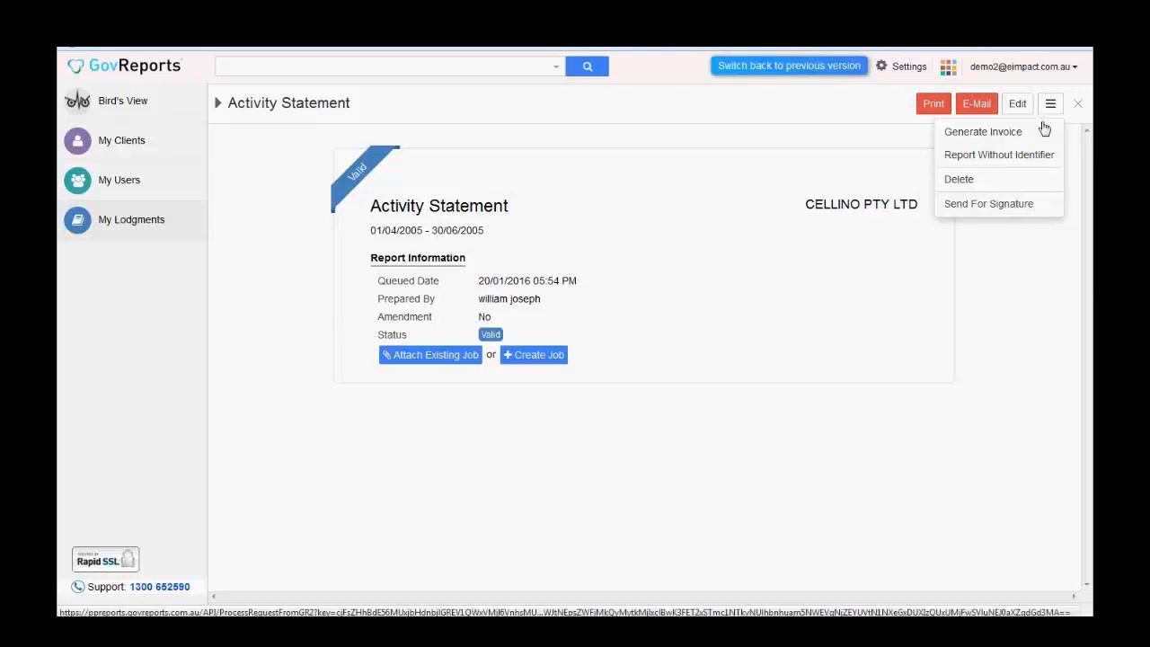
{"action": "left_click", "coordinate": [1039, 206]}
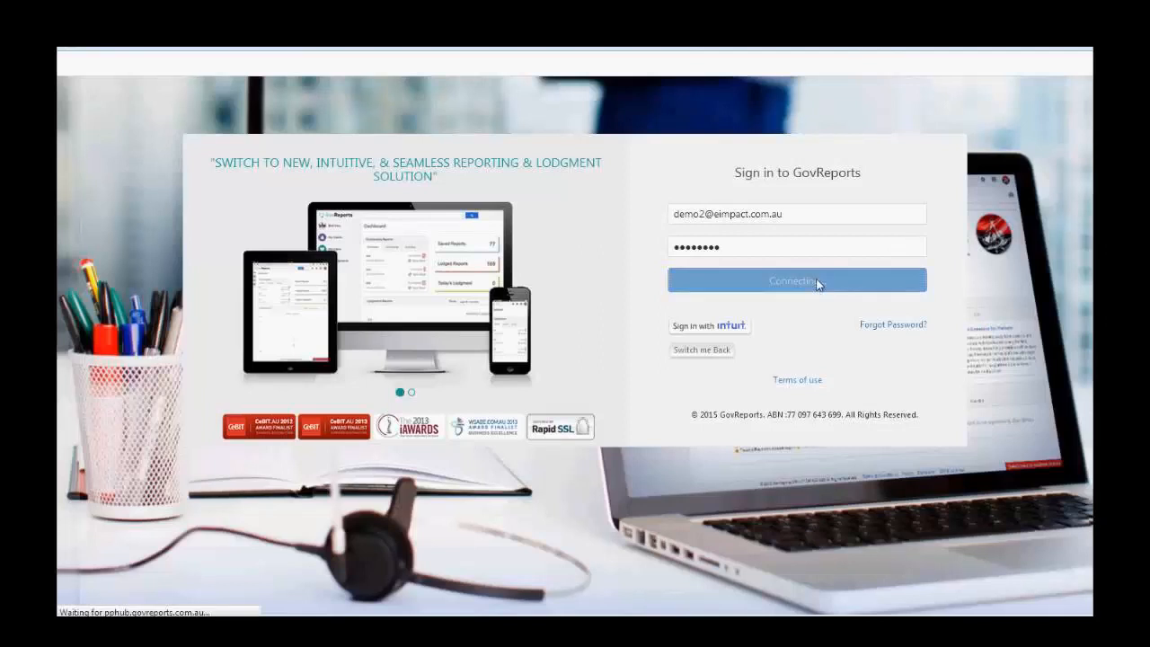
{"action": "left_click", "coordinate": [814, 284]}
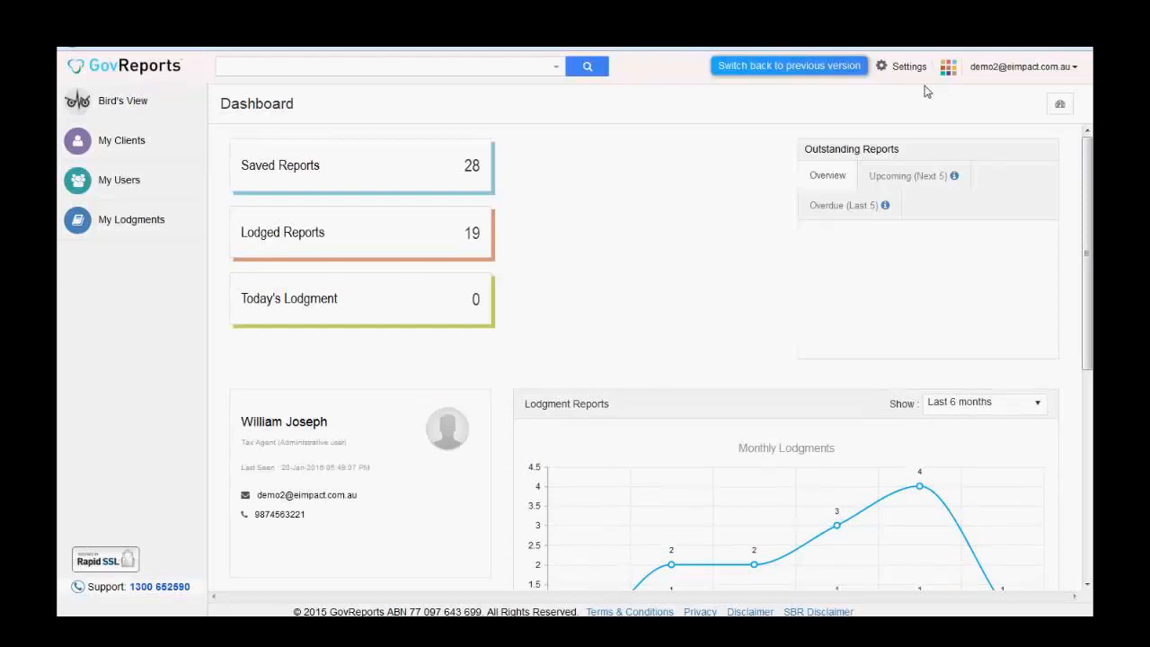
- Open the first saved CELLINO Activity Statement from Saved Reports and choose Send For Signature
{"action": "left_click", "coordinate": [384, 169]}
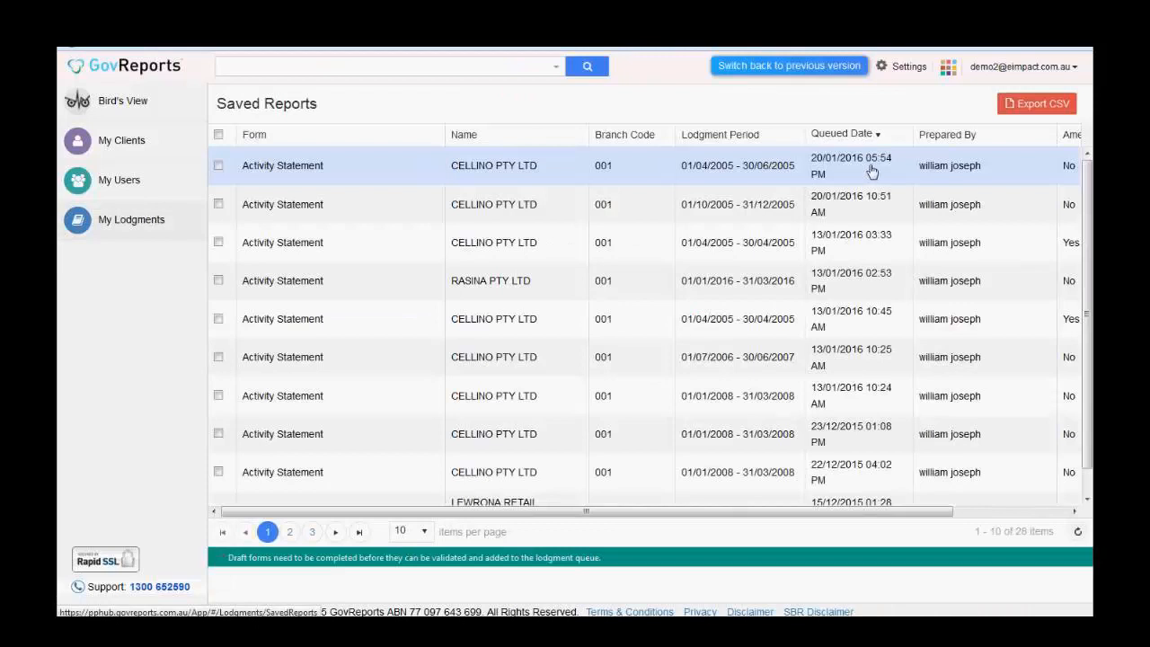
{"action": "left_click_drag", "start_coordinate": [899, 513], "coordinate": [1021, 514]}
{"action": "left_click", "coordinate": [656, 171]}
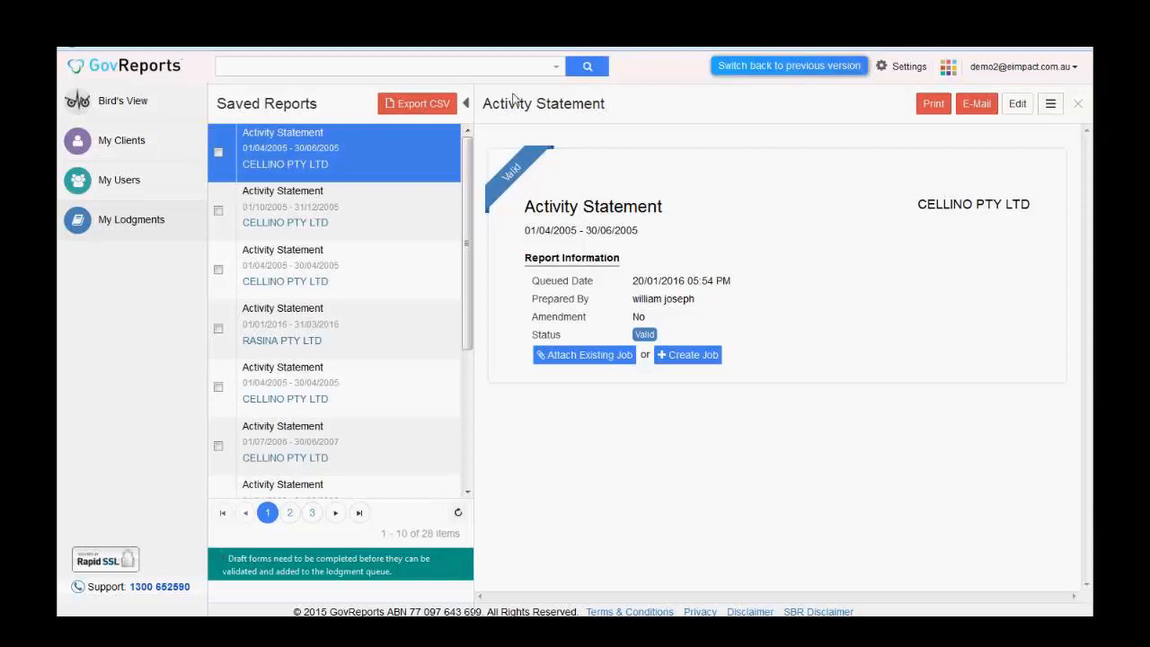
{"action": "left_click", "coordinate": [469, 105]}
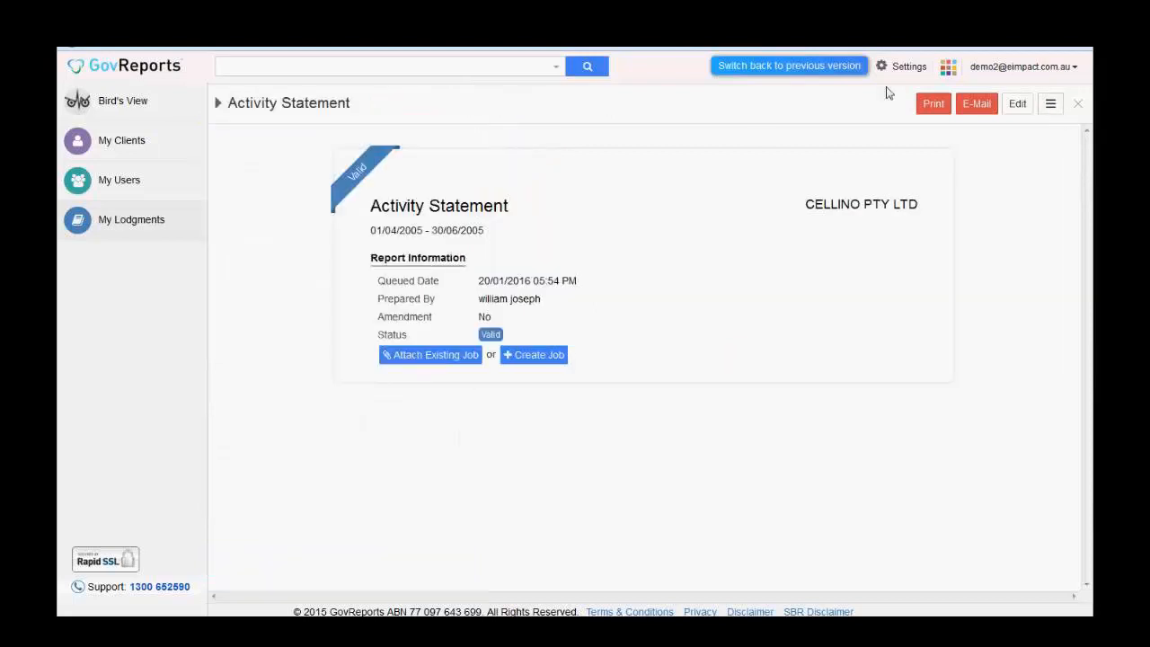
{"action": "left_click", "coordinate": [1063, 109]}
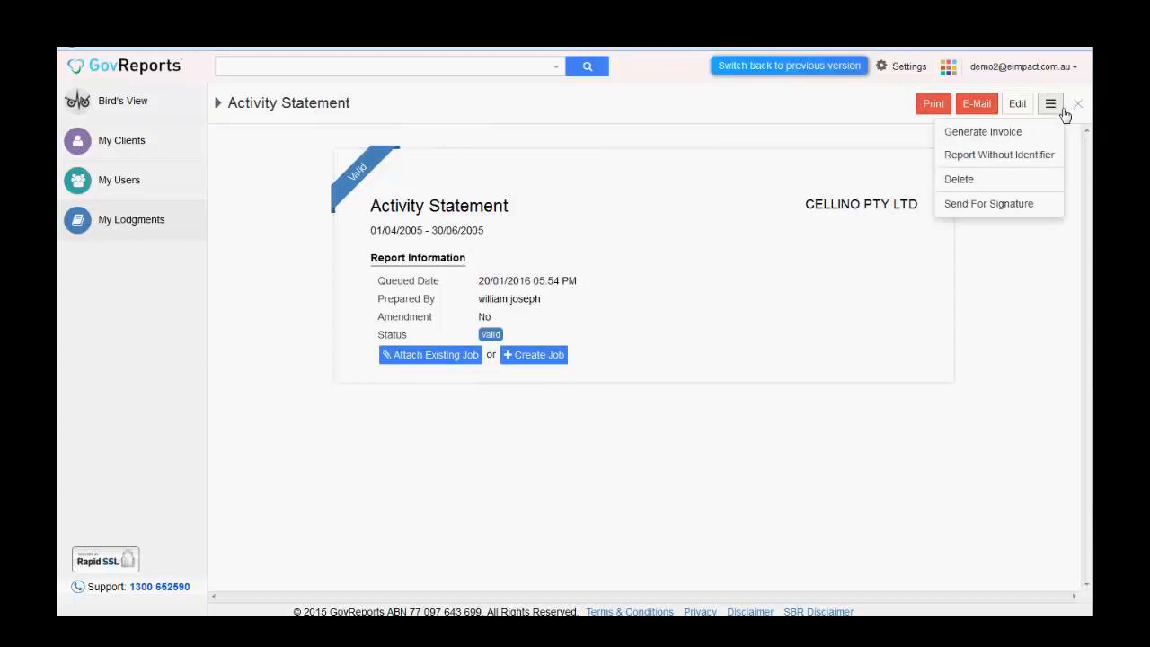
{"action": "left_click", "coordinate": [1041, 209]}
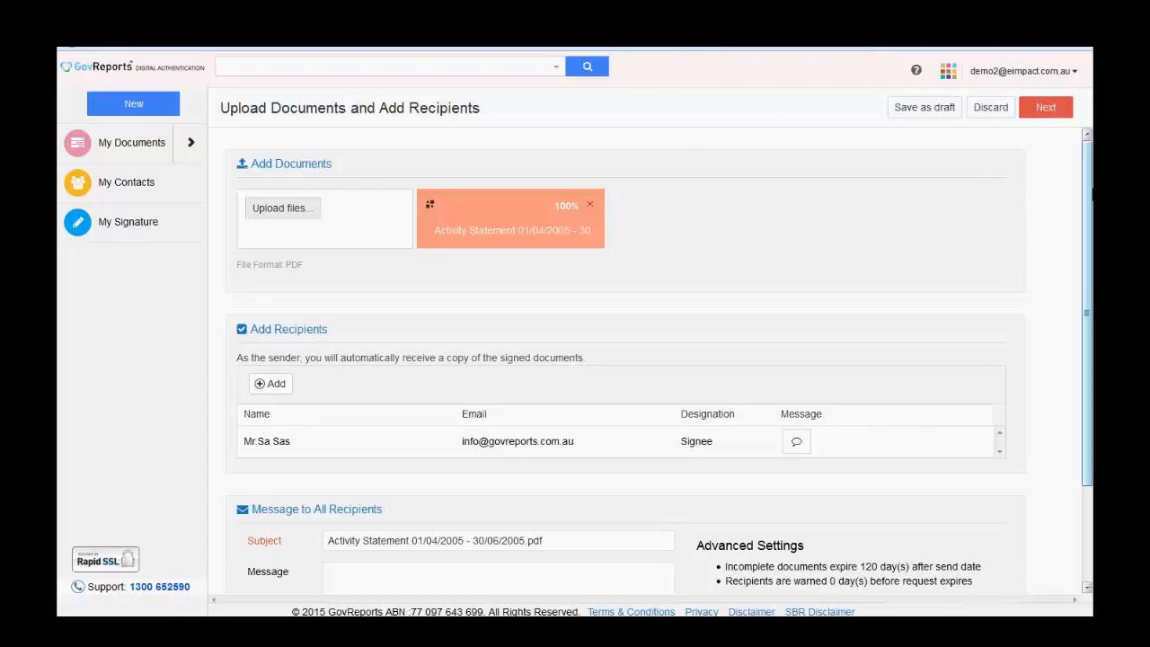
- Upload Agreement sample 1.pdf from Documents > Sample Agreements as a second document
{"action": "left_click", "coordinate": [296, 220]}
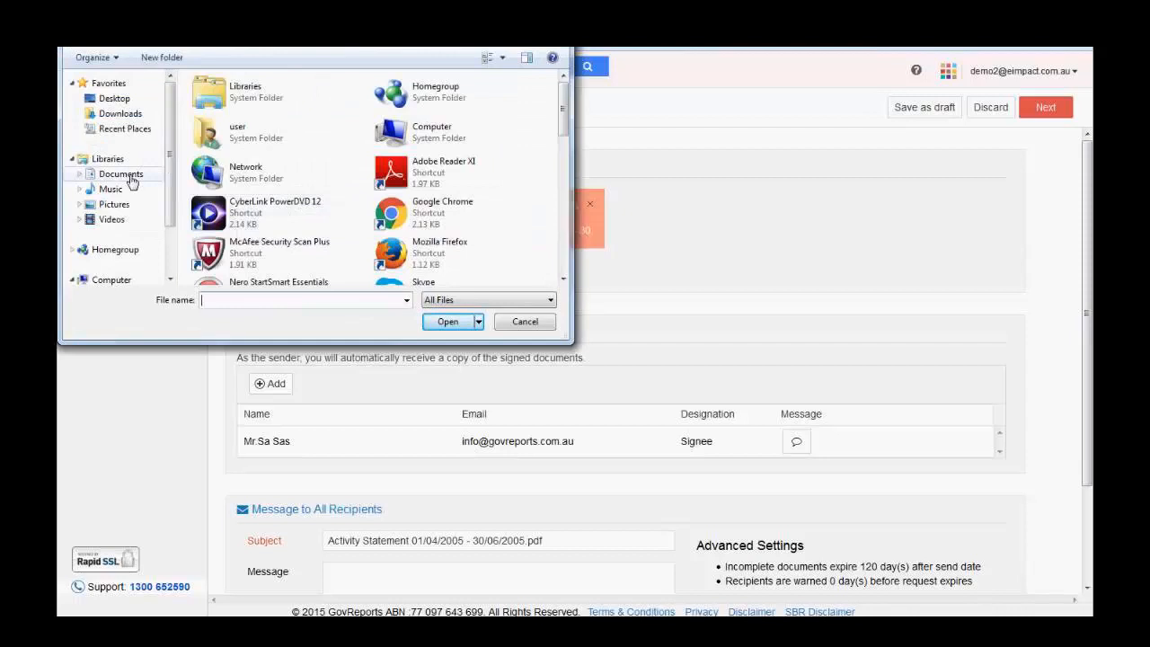
{"action": "left_click", "coordinate": [132, 176]}
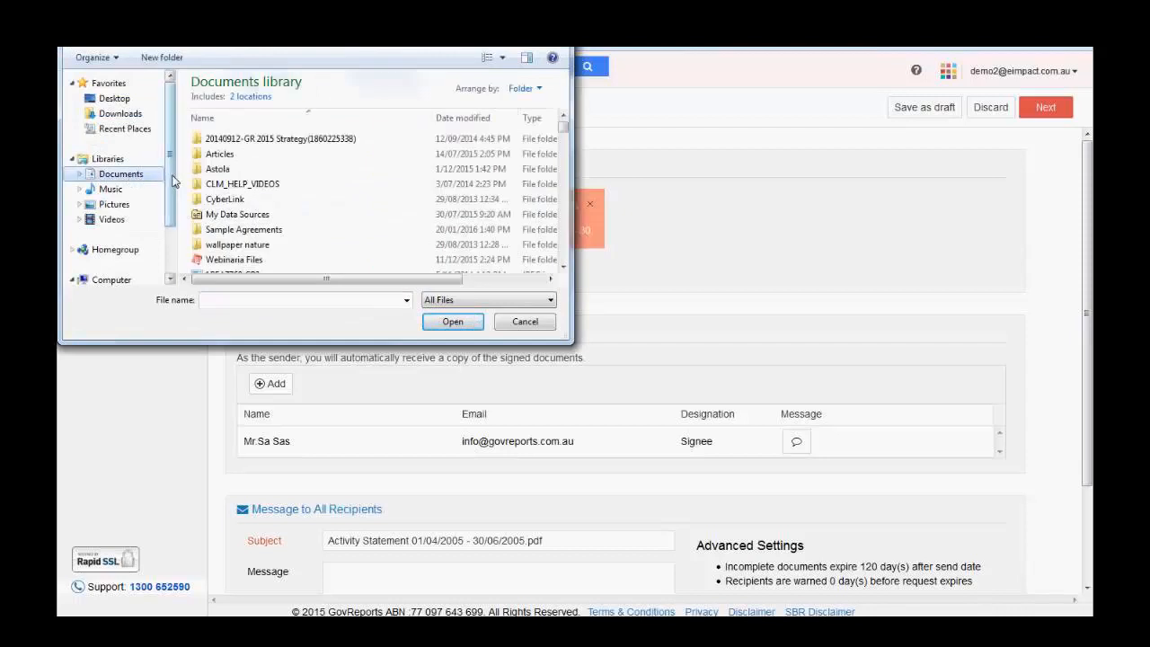
{"action": "double_click", "coordinate": [240, 231]}
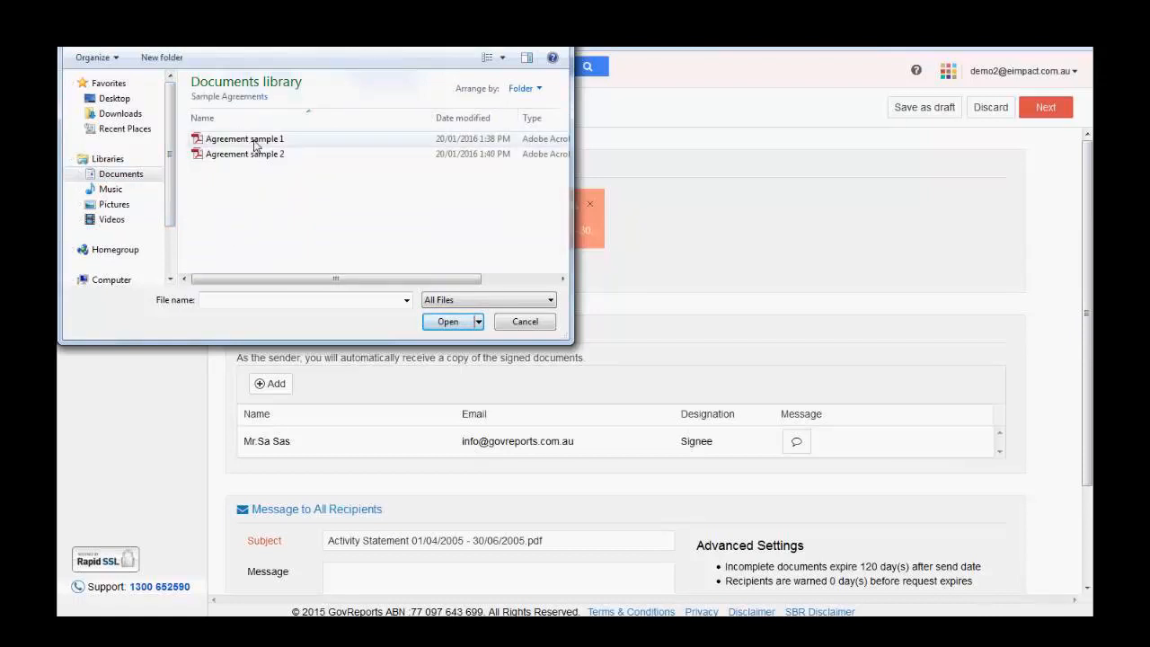
{"action": "left_click", "coordinate": [256, 145]}
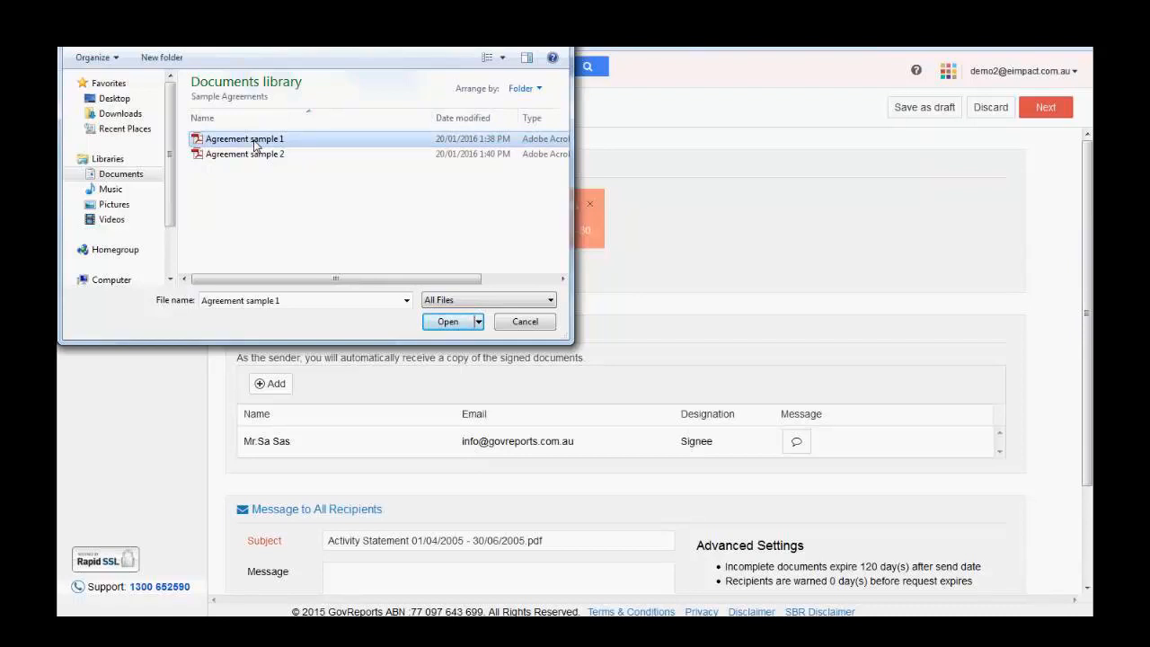
{"action": "left_click", "coordinate": [442, 326]}
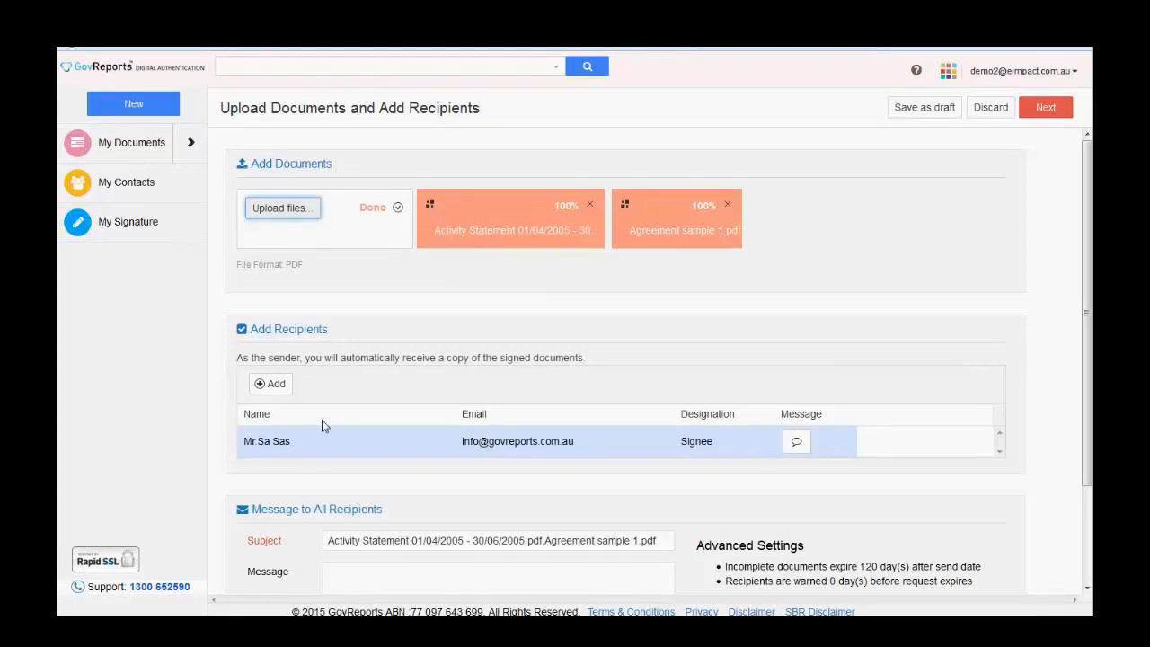
- Add a new recipient row and enter the recipient's name and e-mail address
{"action": "left_click", "coordinate": [281, 392]}
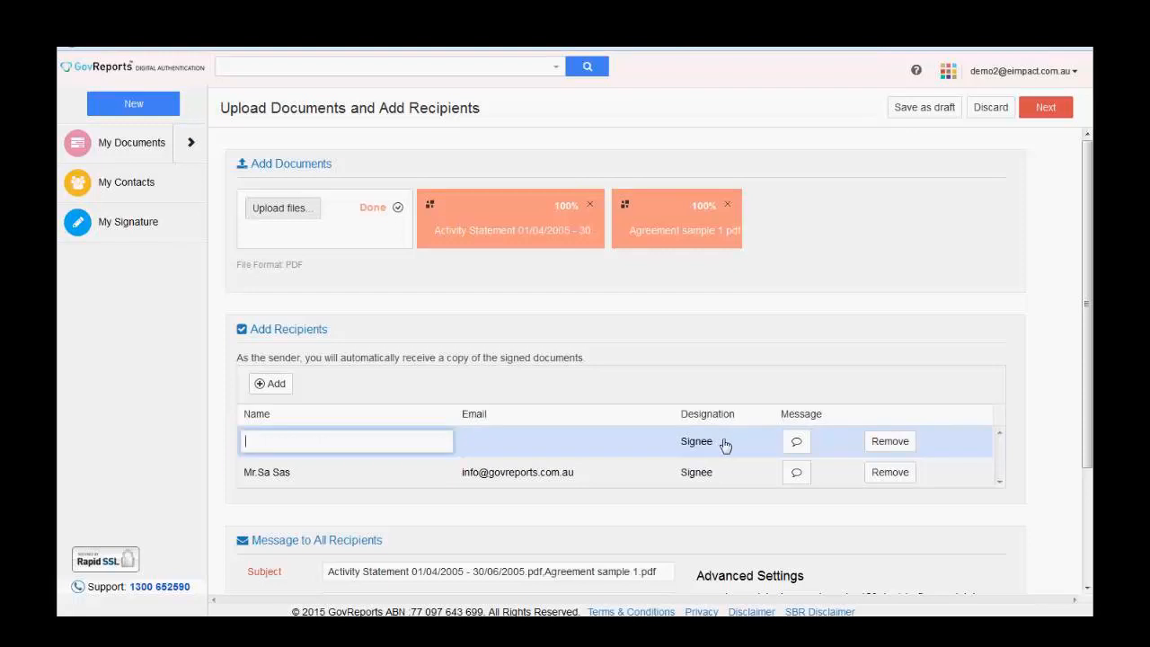
{"action": "left_click", "coordinate": [393, 447]}
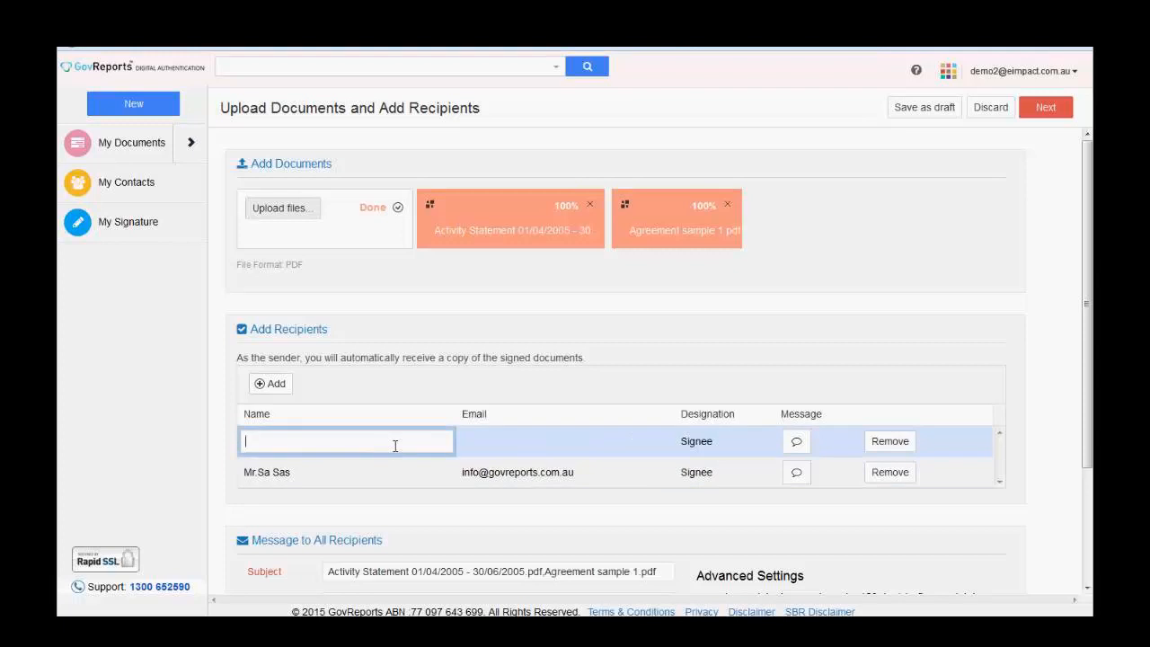
{"action": "type", "text": "Tiana"}
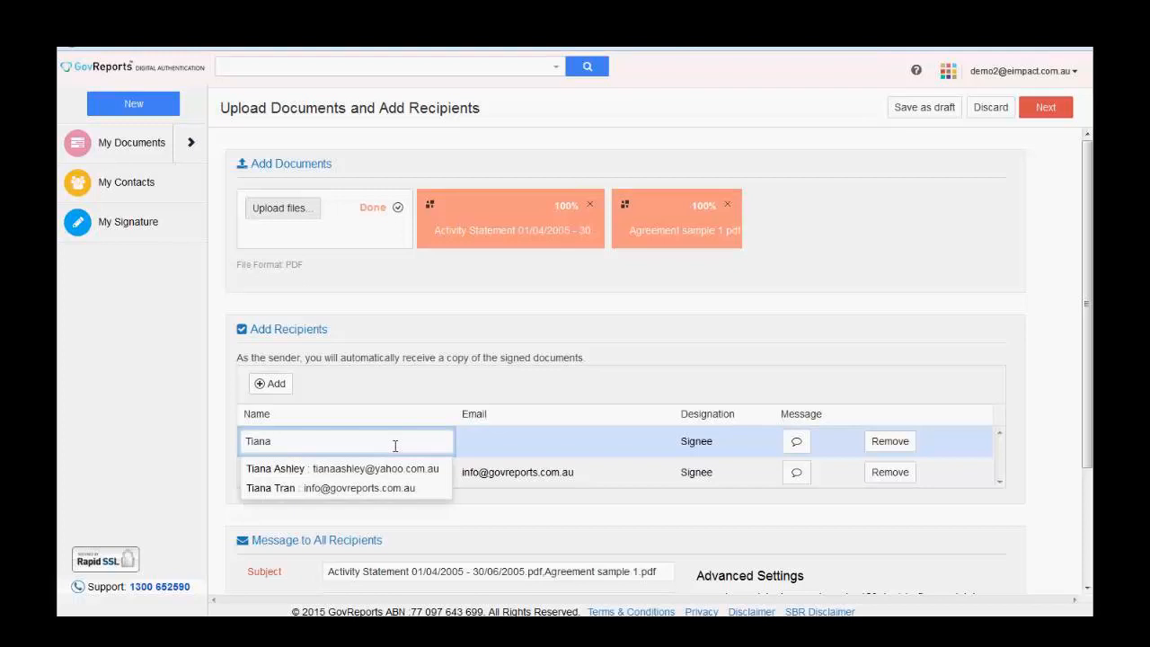
{"action": "type", "text": " testing"}
{"action": "key", "text": "Tab"}
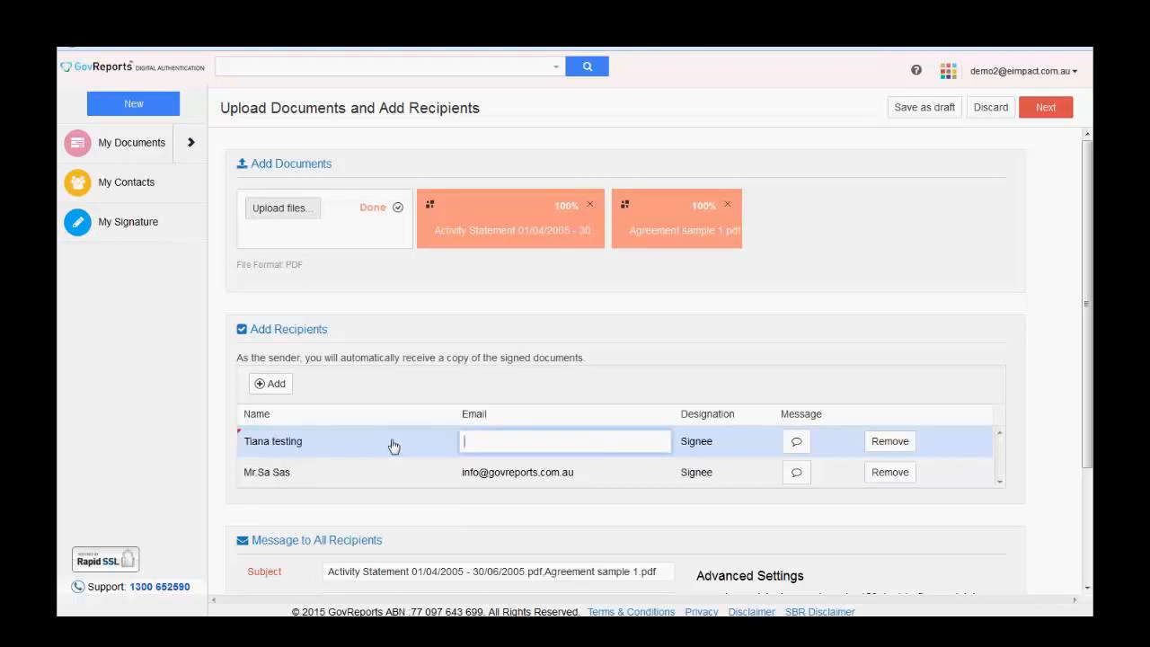
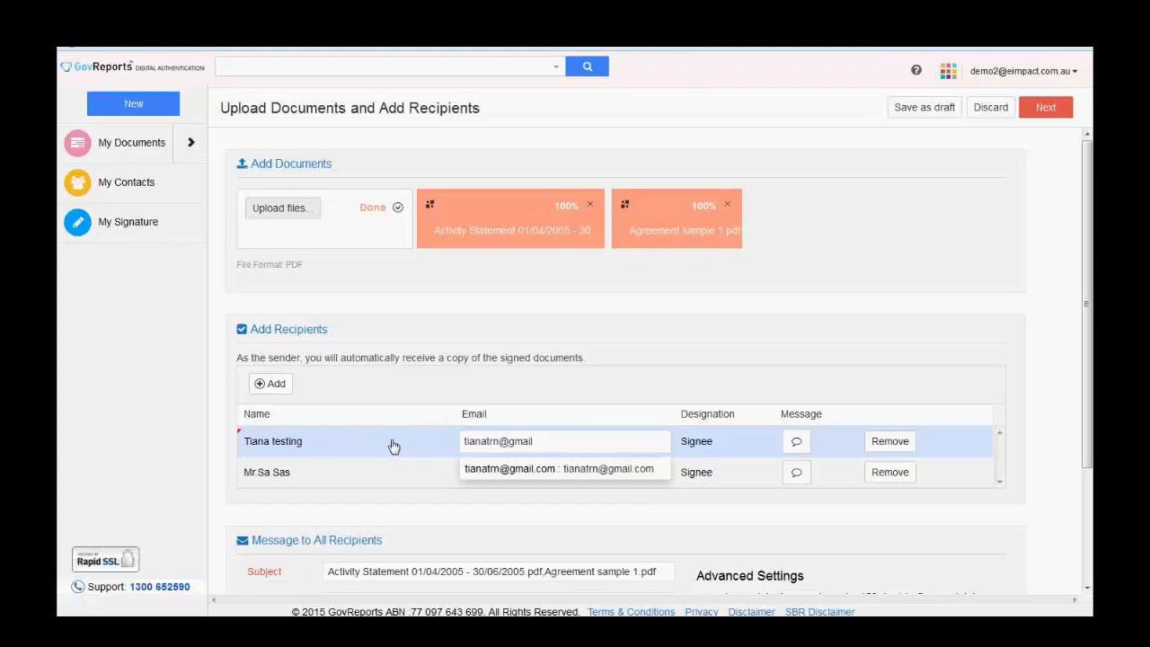
- Correct the recipient's e-mail address and set their designation to For Review
{"action": "key", "text": "BackSpace"}
{"action": "key", "text": "BackSpace"}
{"action": "key", "text": "BackSpace"}
{"action": "key", "text": "BackSpace"}
{"action": "key", "text": "BackSpace"}
{"action": "key", "text": "BackSpace"}
{"action": "key", "text": "BackSpace"}
{"action": "key", "text": "BackSpace"}
{"action": "key", "text": "BackSpace"}
{"action": "key", "text": "BackSpace"}
{"action": "key", "text": "BackSpace"}
{"action": "key", "text": "BackSpace"}
{"action": "key", "text": "BackSpace"}
{"action": "key", "text": "BackSpace"}
{"action": "key", "text": "BackSpace"}
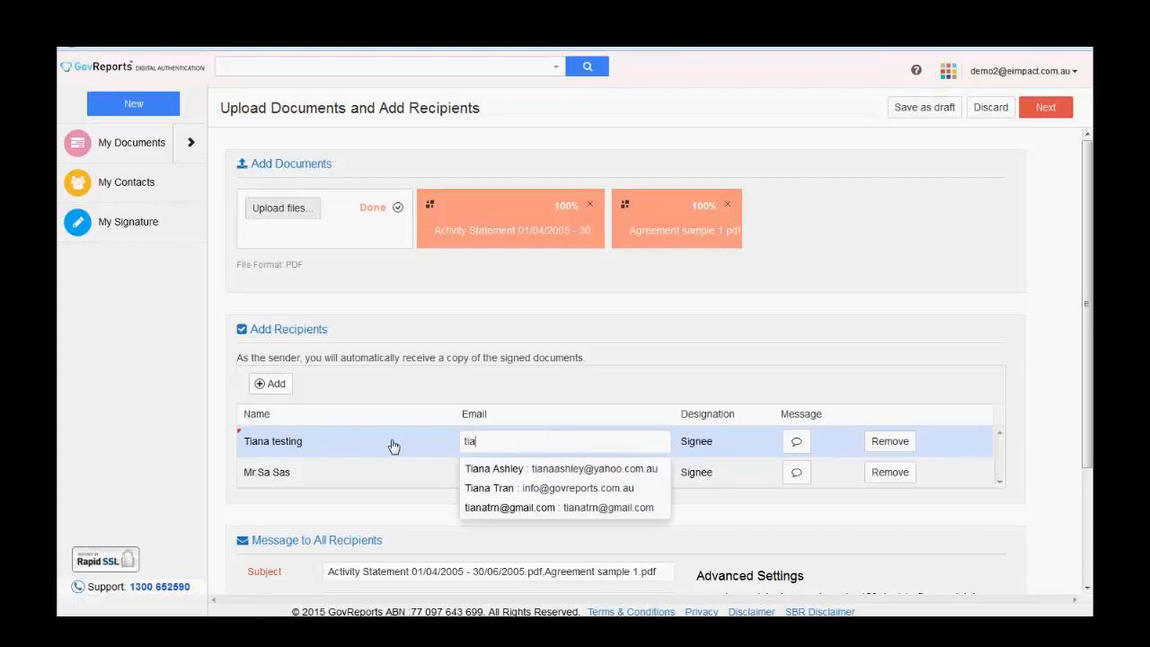
{"action": "left_click", "coordinate": [377, 469]}
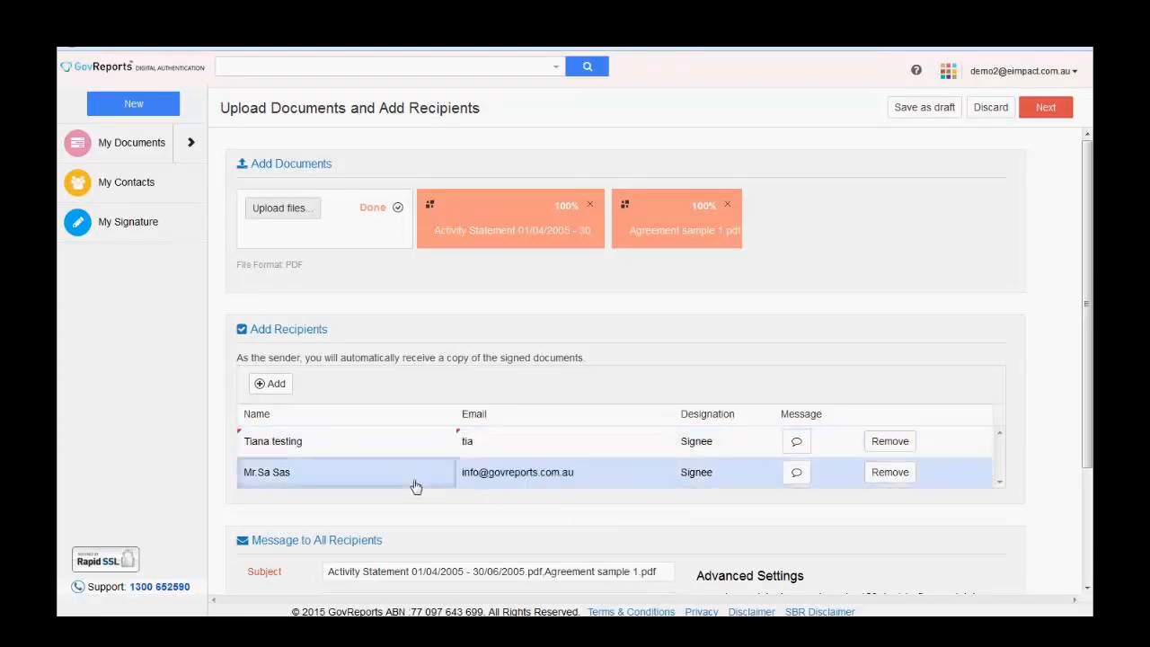
{"action": "left_click", "coordinate": [487, 444]}
{"action": "left_click", "coordinate": [491, 448]}
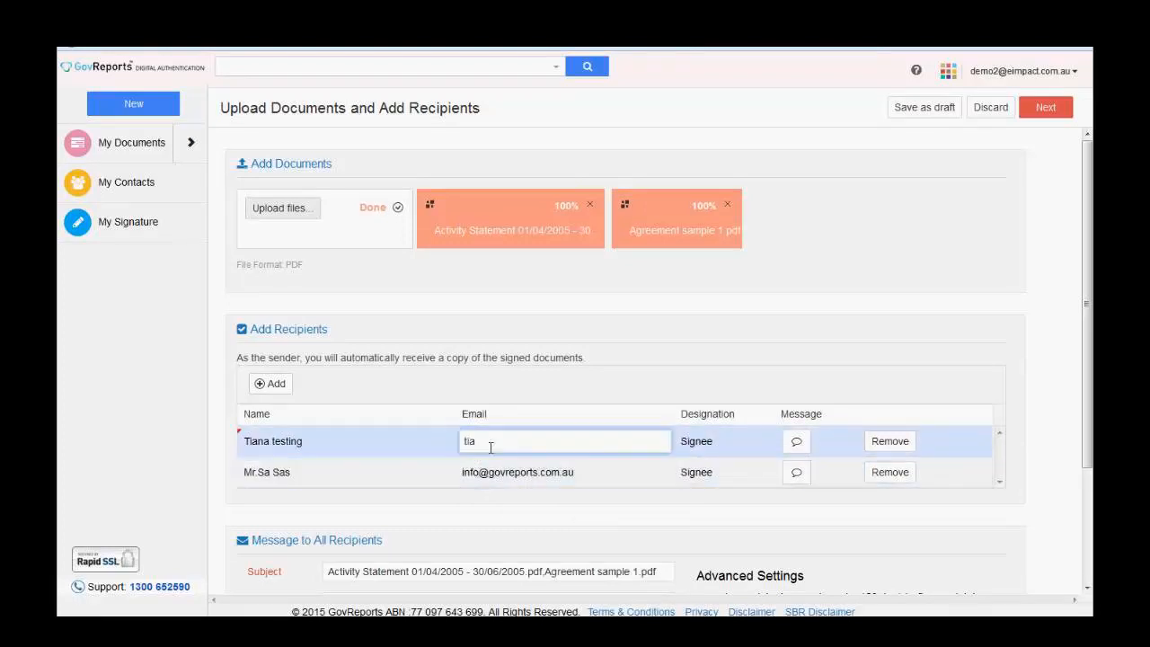
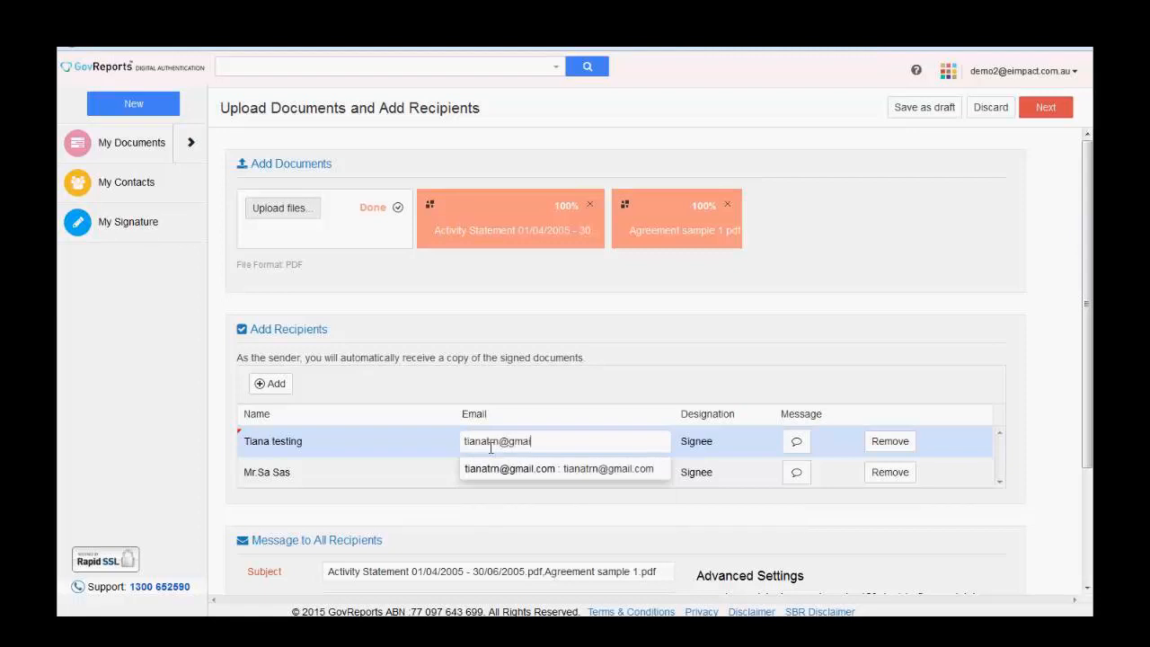
{"action": "left_click", "coordinate": [728, 450]}
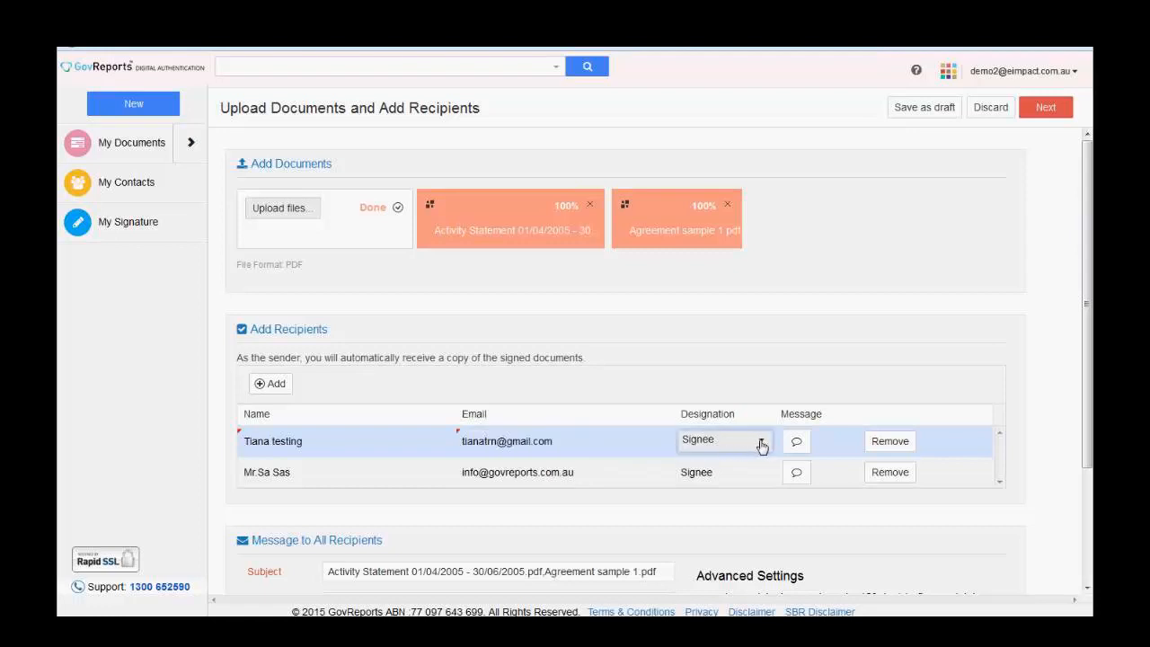
{"action": "left_click", "coordinate": [760, 444]}
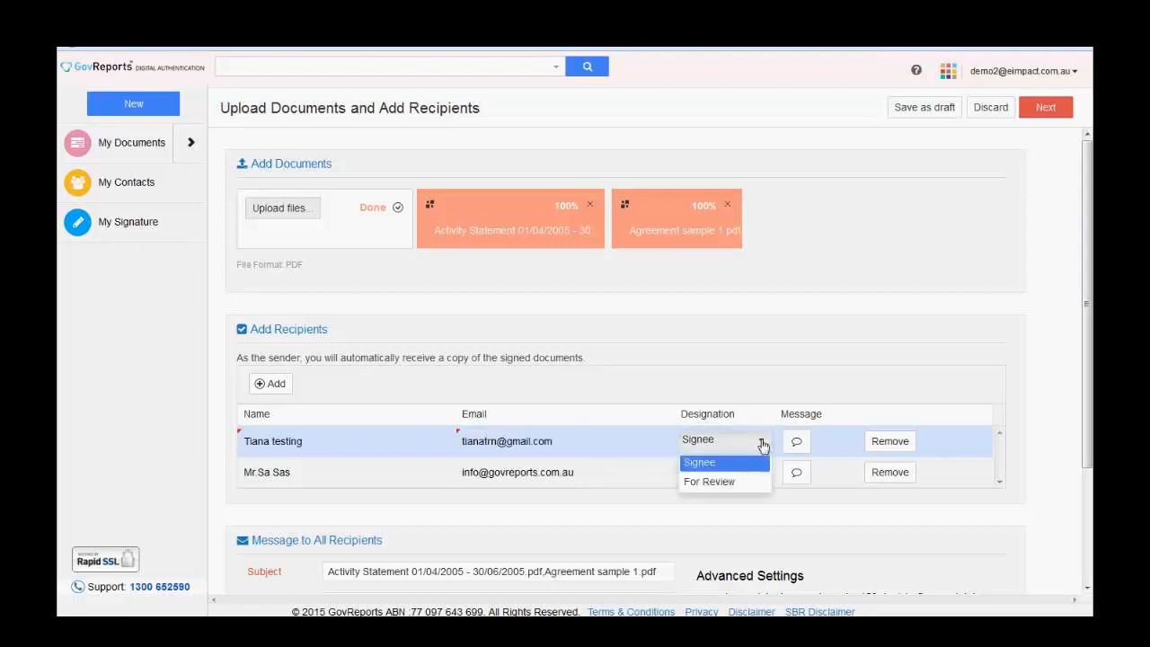
{"action": "left_click", "coordinate": [722, 488]}
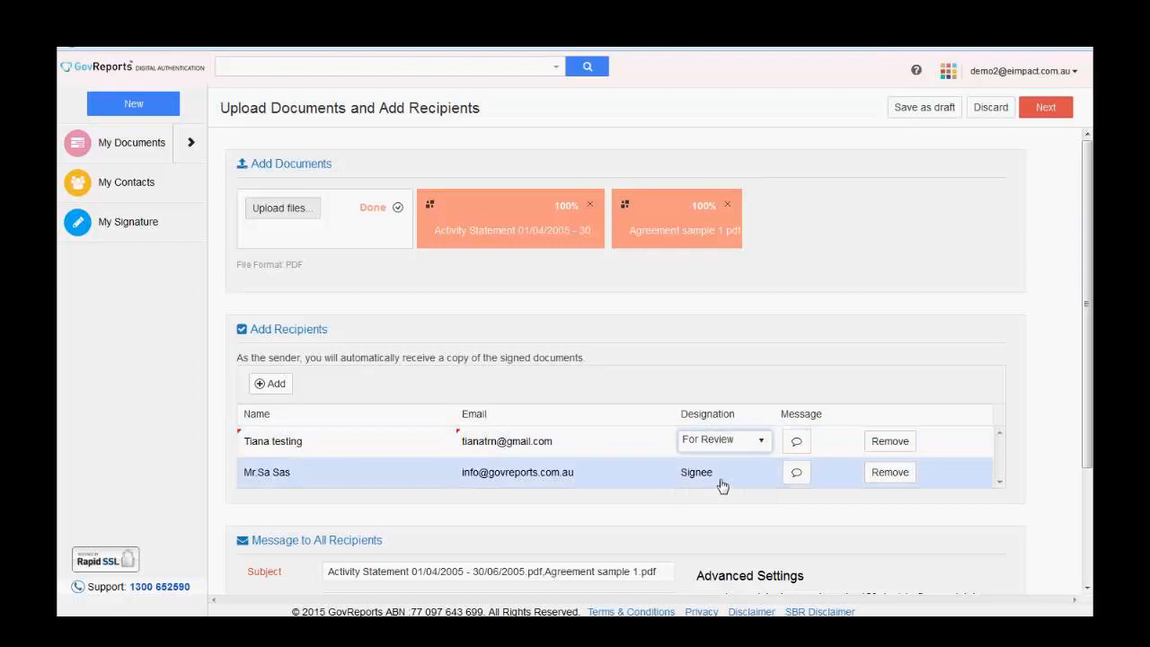
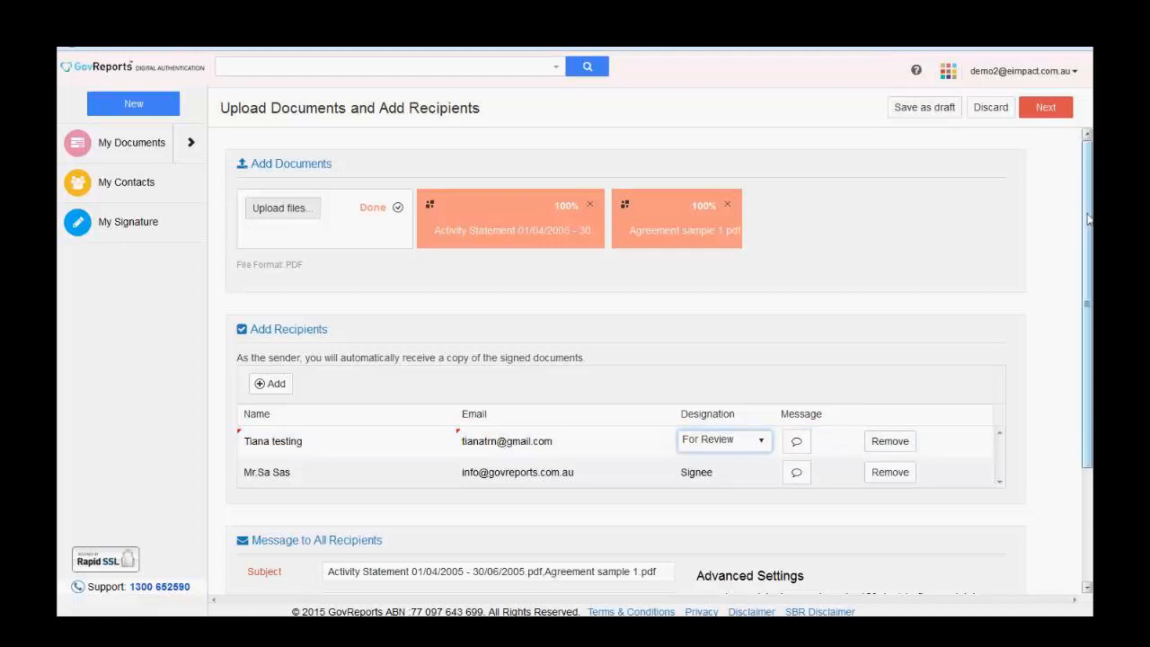
- Edit the 120-day document expiry and expiry warning days, then close advanced settings without saving
{"action": "scroll", "coordinate": [1090, 222], "scroll_direction": "down", "scroll_amount": 3}
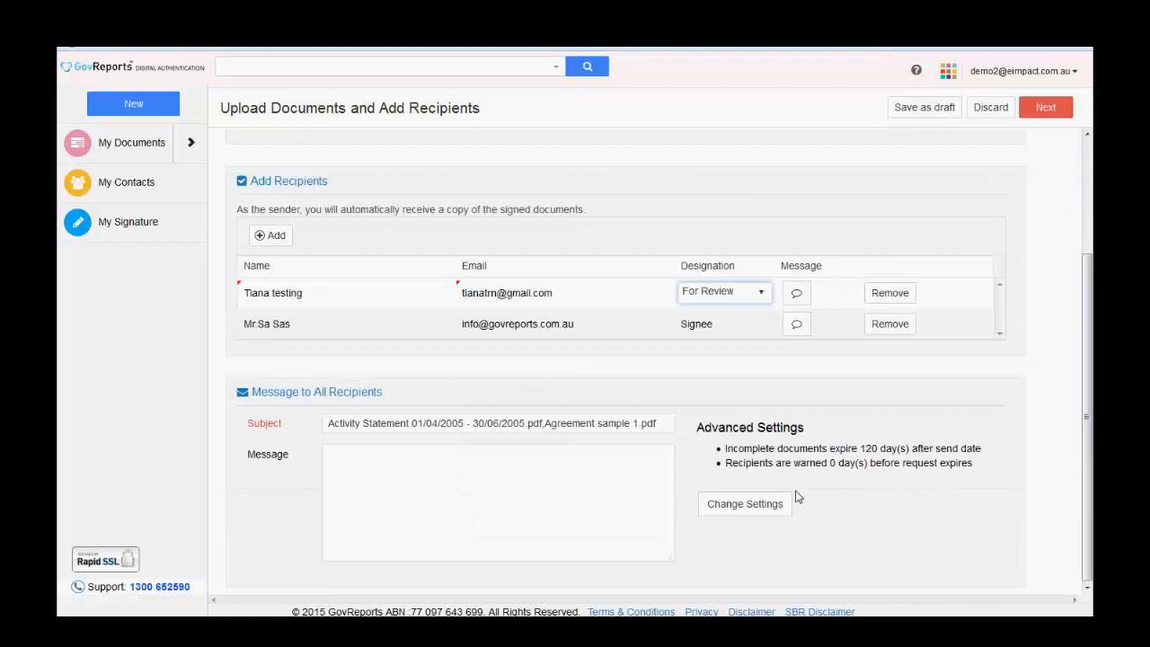
{"action": "left_click", "coordinate": [744, 513]}
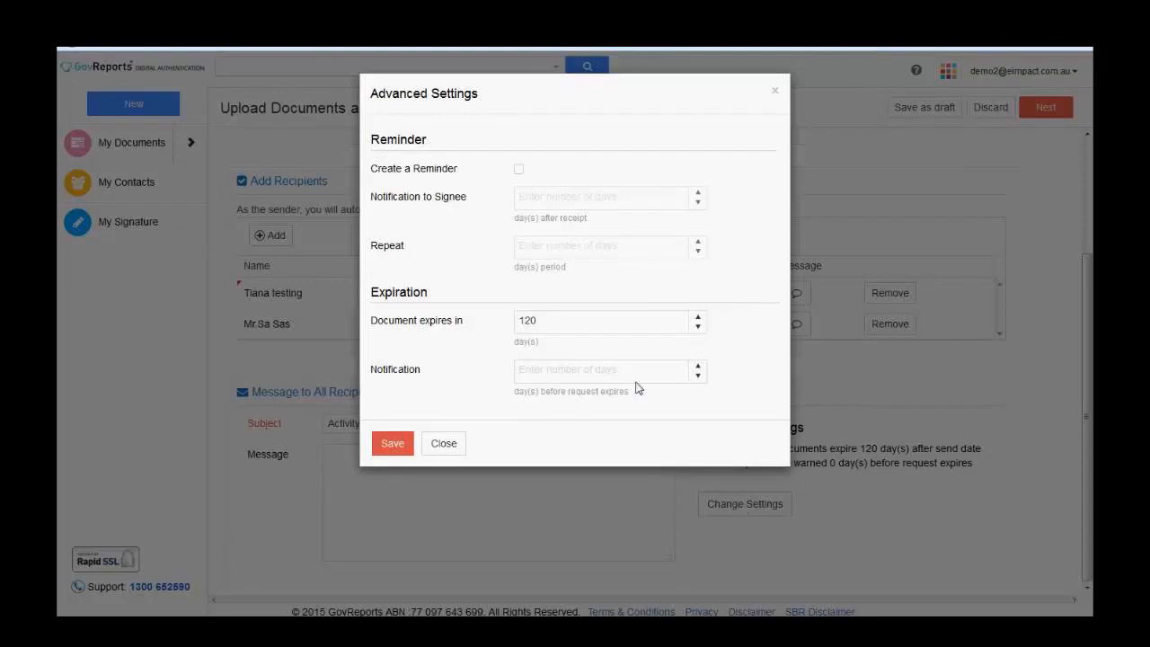
{"action": "left_click", "coordinate": [630, 323]}
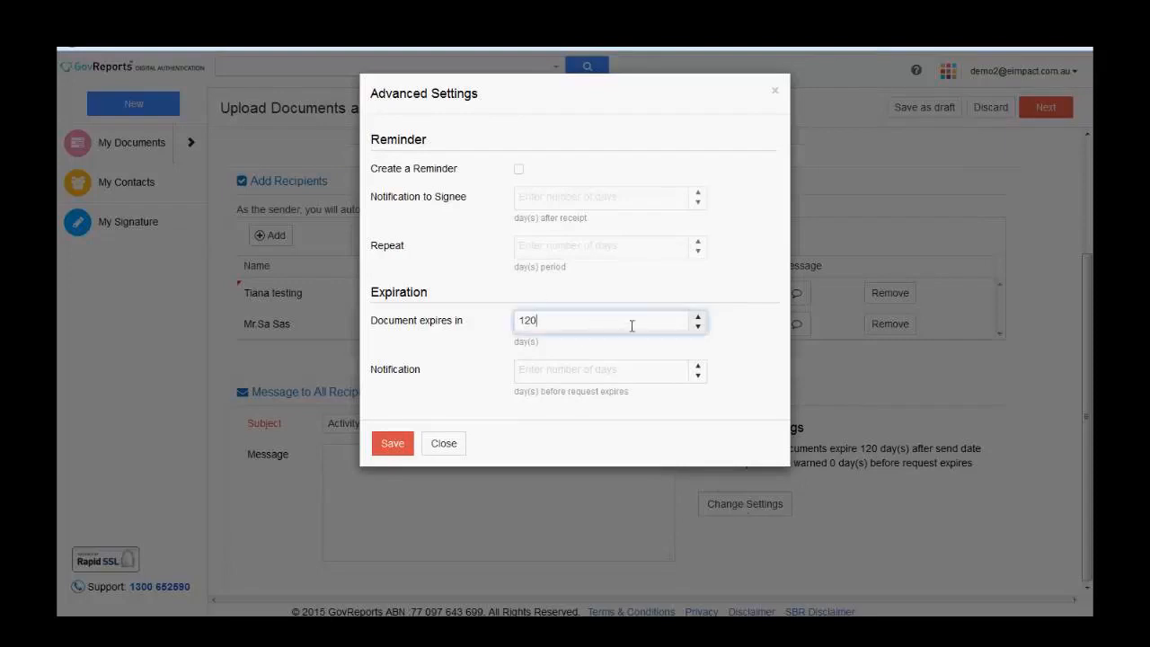
{"action": "key", "text": "BackSpace"}
{"action": "key", "text": "BackSpace"}
{"action": "type", "text": "0"}
{"action": "key", "text": "BackSpace"}
{"action": "type", "text": "0"}
{"action": "left_click", "coordinate": [544, 371]}
{"action": "type", "text": "0"}
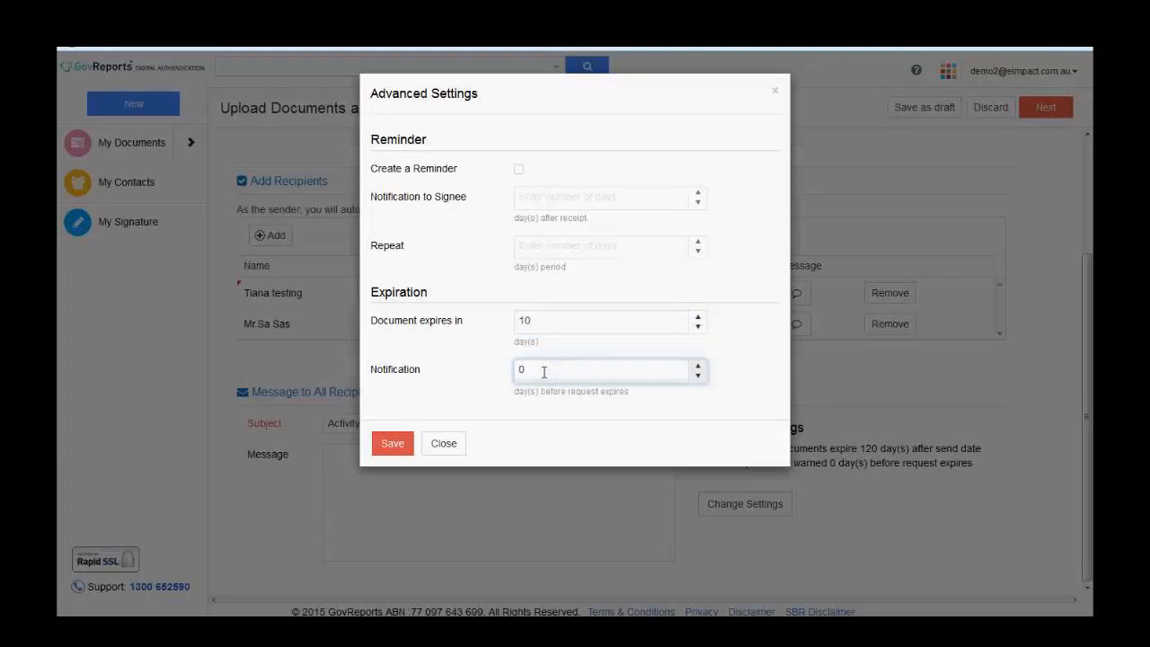
{"action": "key", "text": "BackSpace"}
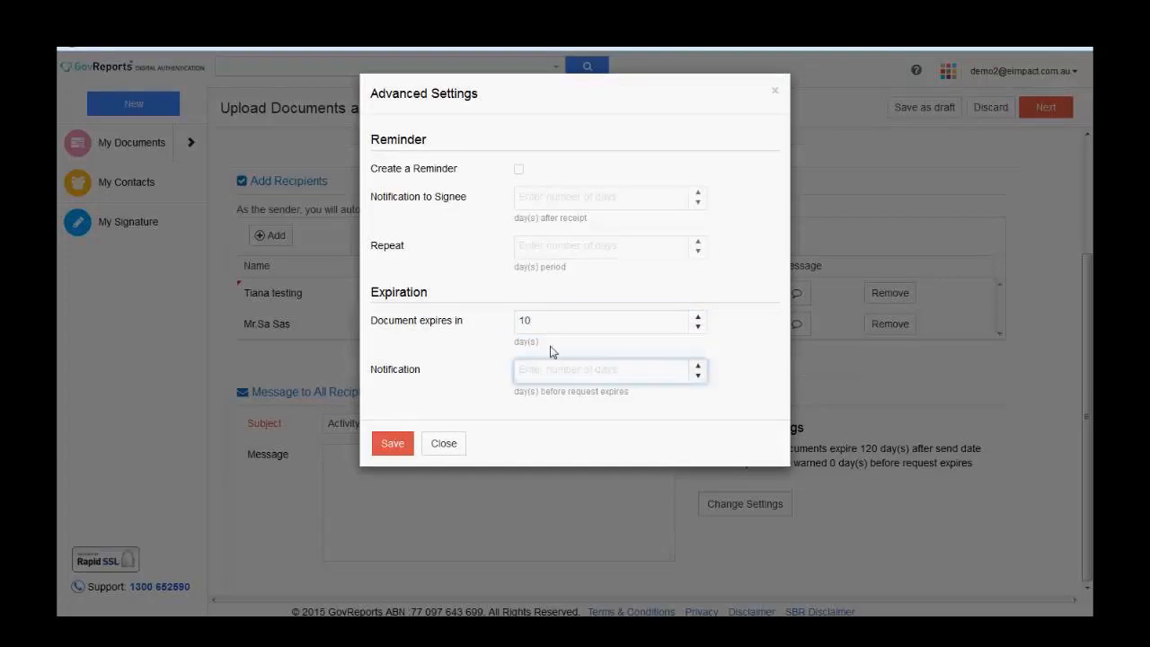
{"action": "type", "text": "1"}
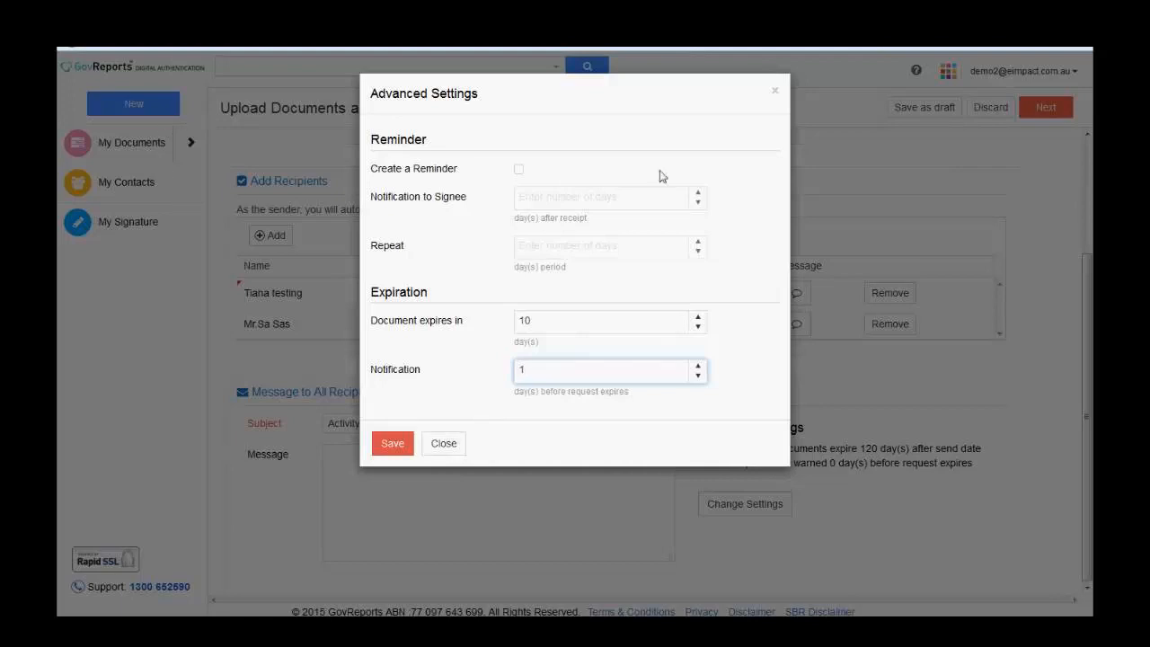
{"action": "left_click", "coordinate": [446, 448]}
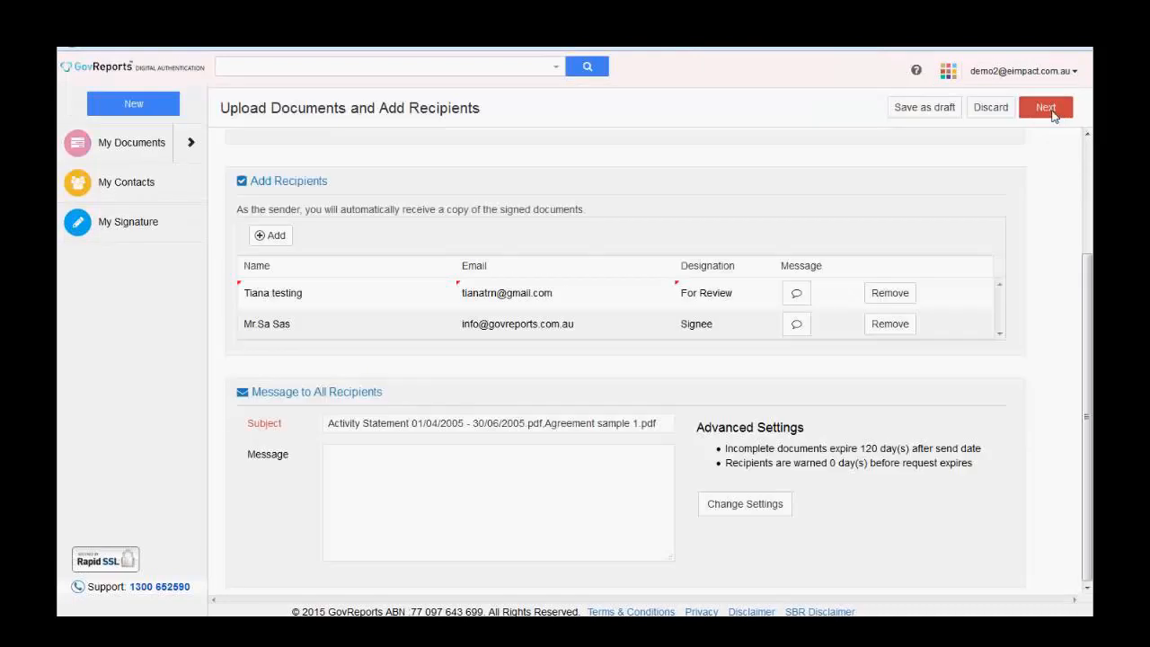
- For the signer, move a misplaced signature spot from beside Payable to the bottom of page one
{"action": "left_click", "coordinate": [1048, 108]}
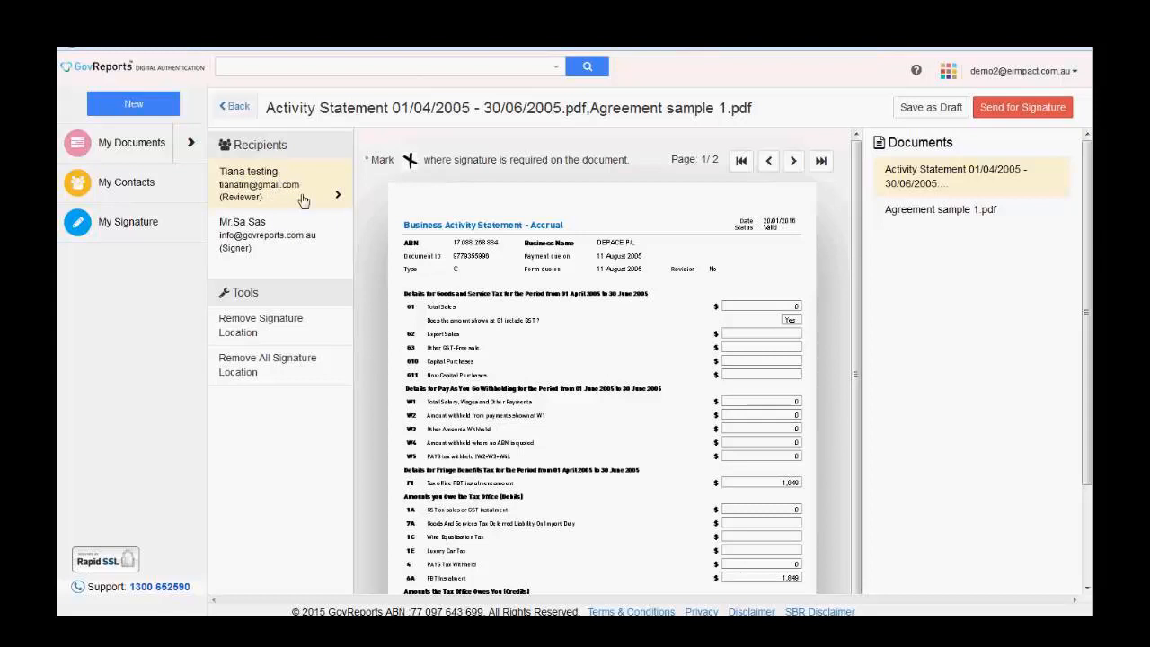
{"action": "left_click", "coordinate": [296, 242]}
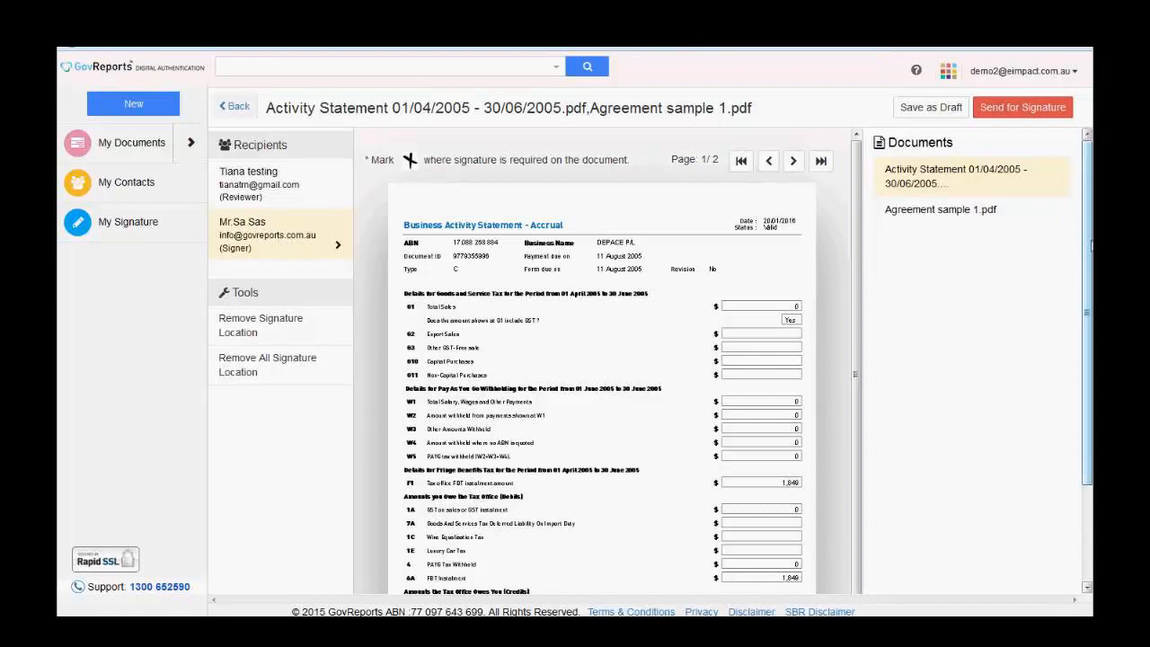
{"action": "left_click_drag", "start_coordinate": [1092, 247], "coordinate": [1092, 476]}
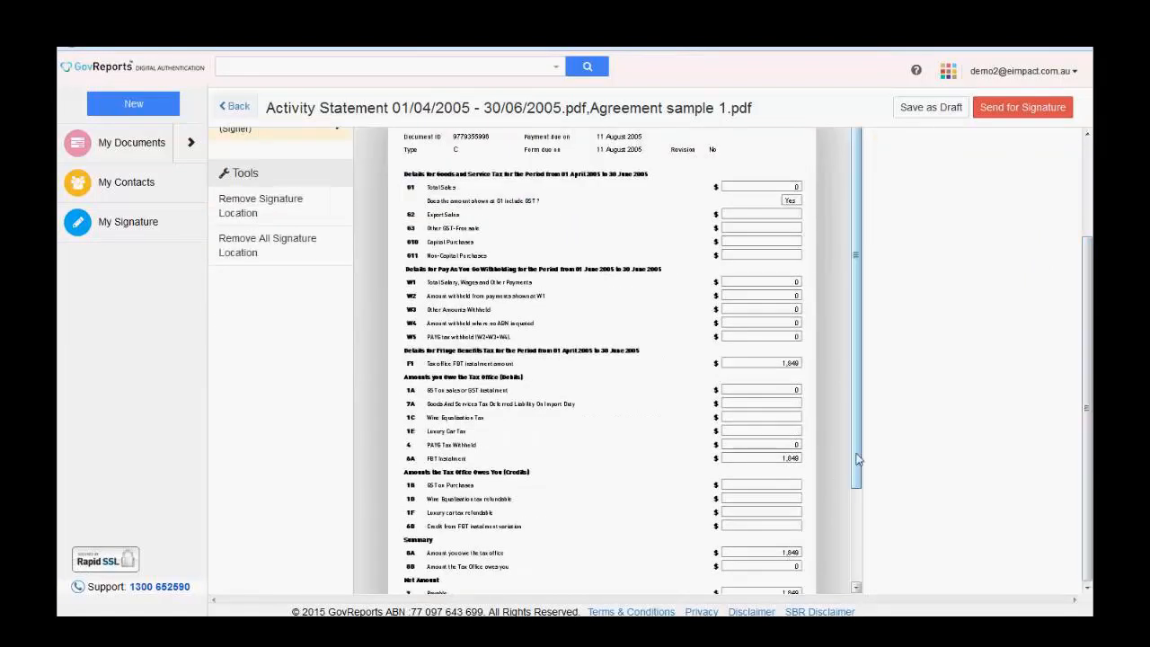
{"action": "left_click_drag", "start_coordinate": [858, 459], "coordinate": [866, 547]}
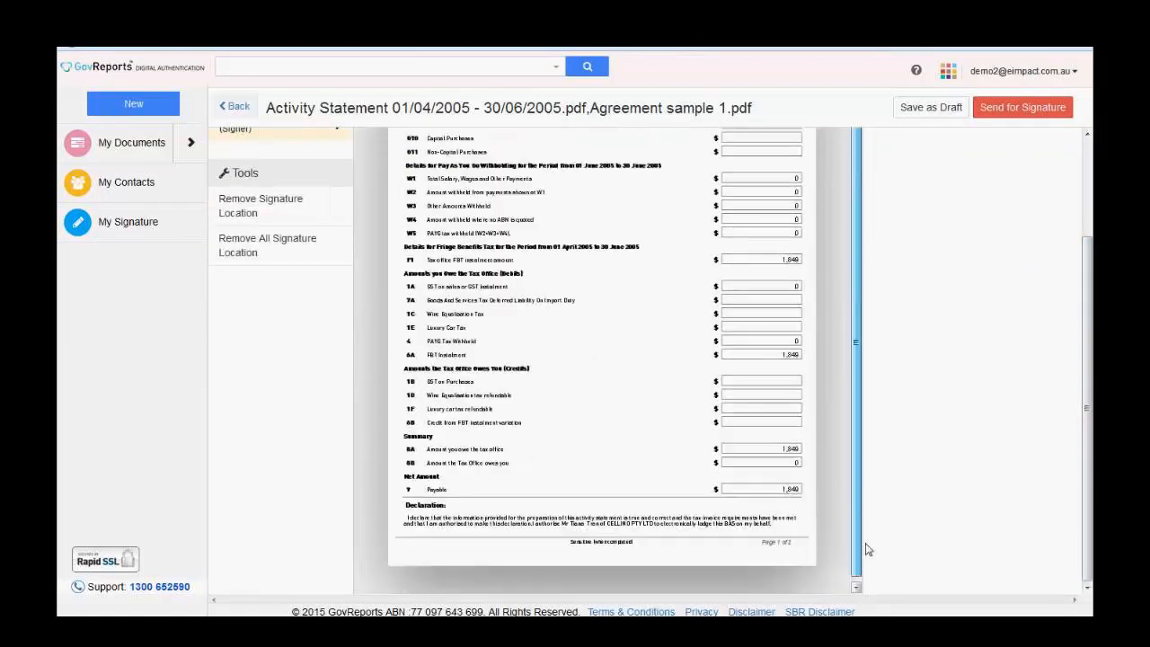
{"action": "left_click", "coordinate": [459, 475]}
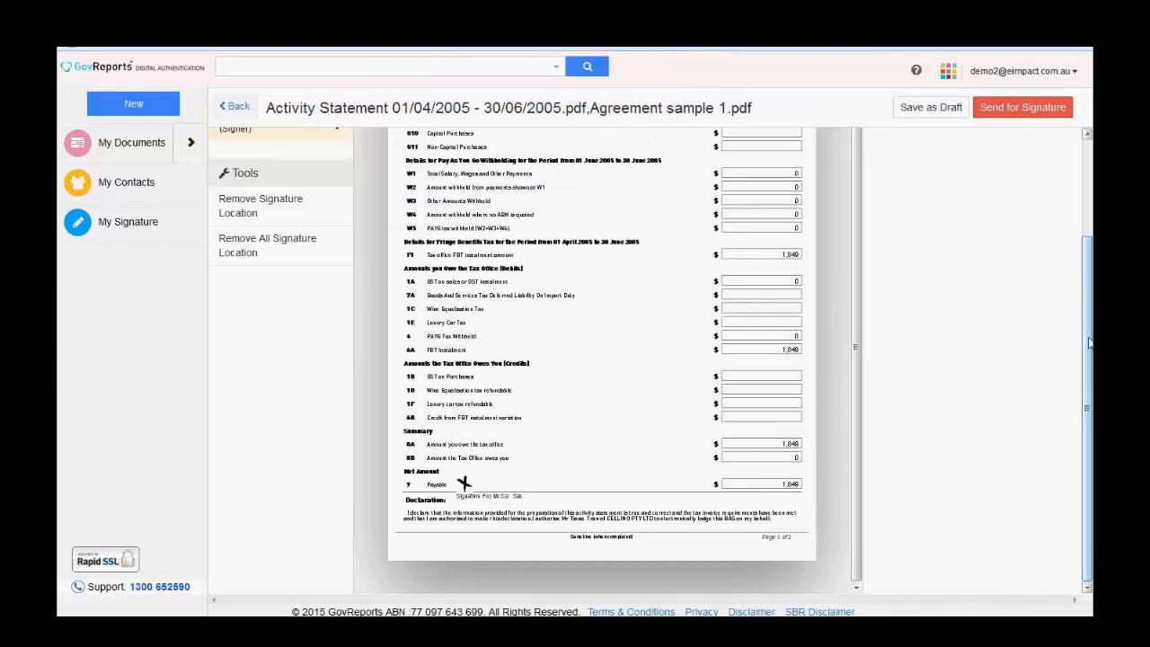
{"action": "scroll", "coordinate": [1086, 332], "scroll_direction": "up", "scroll_amount": 2}
{"action": "scroll", "coordinate": [1086, 330], "scroll_direction": "down", "scroll_amount": 2}
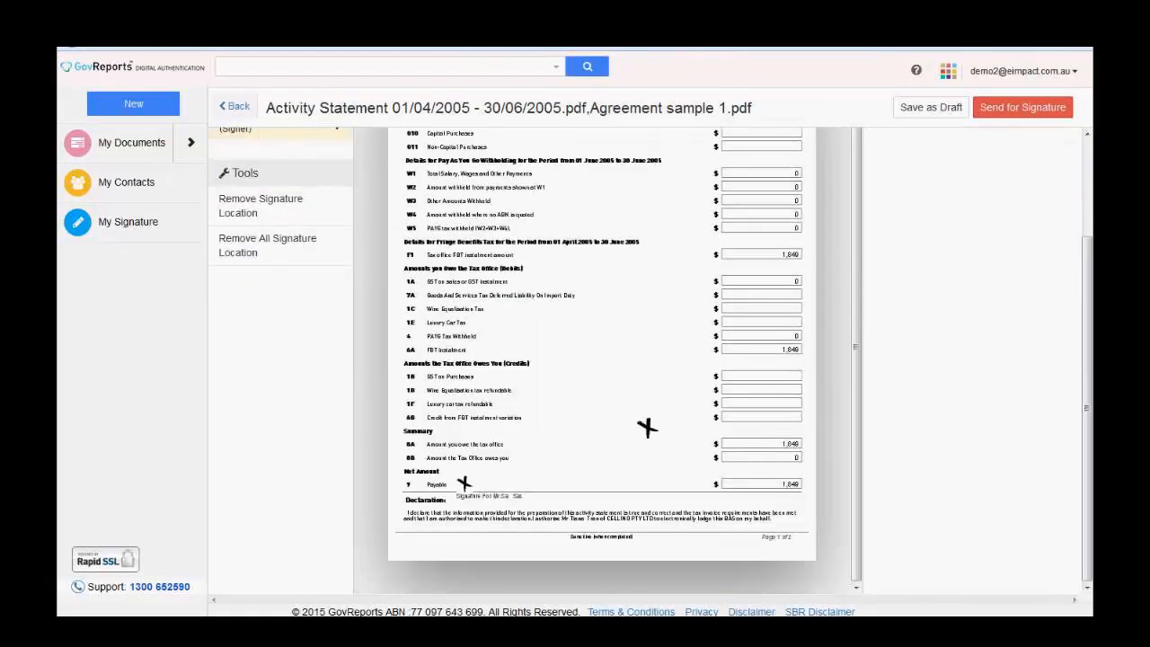
{"action": "left_click", "coordinate": [252, 212]}
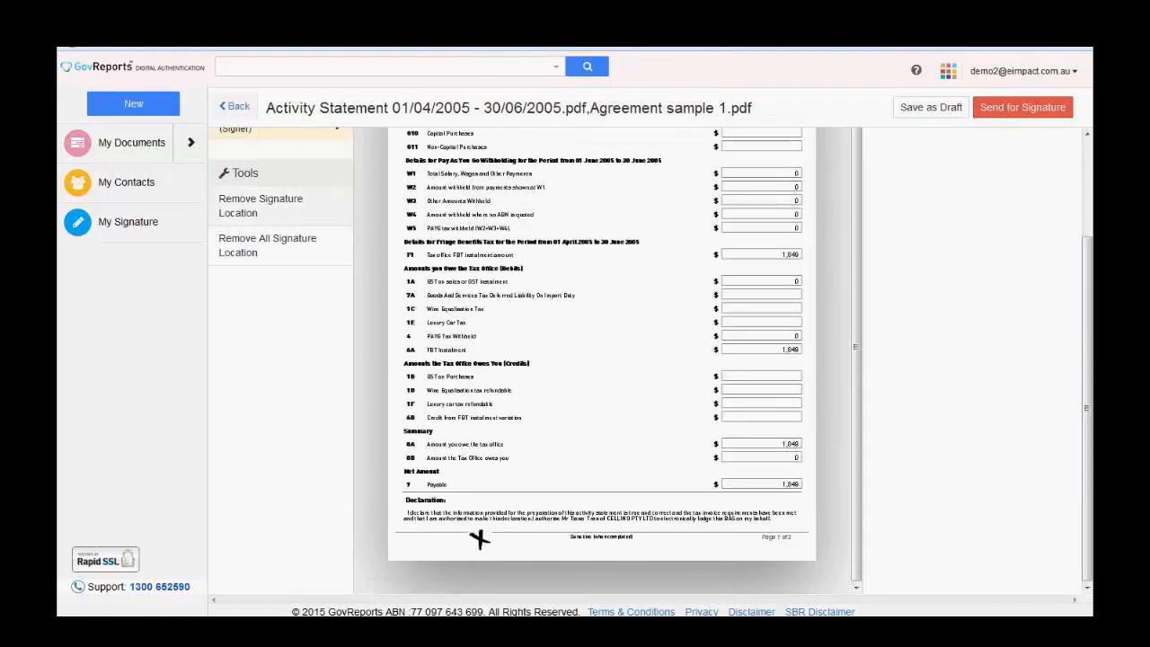
{"action": "left_click", "coordinate": [415, 543]}
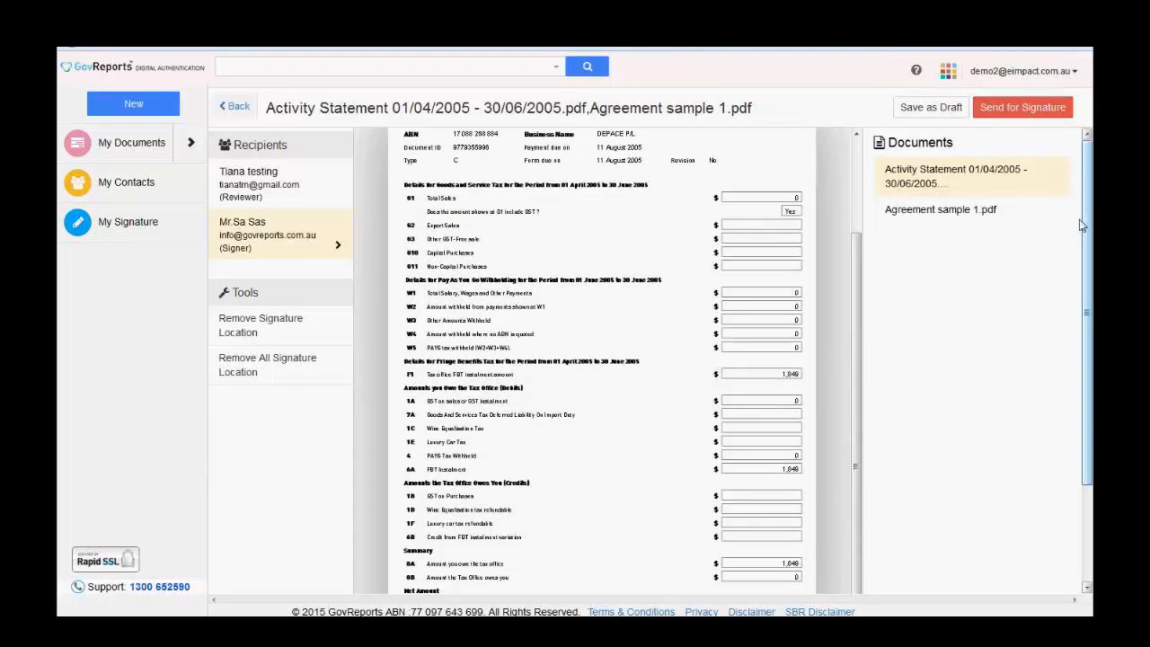
- Mark a signature spot beside the SAMPLE AGREEMENT heading in Agreement sample 1.pdf, then send both documents
{"action": "left_click", "coordinate": [936, 214]}
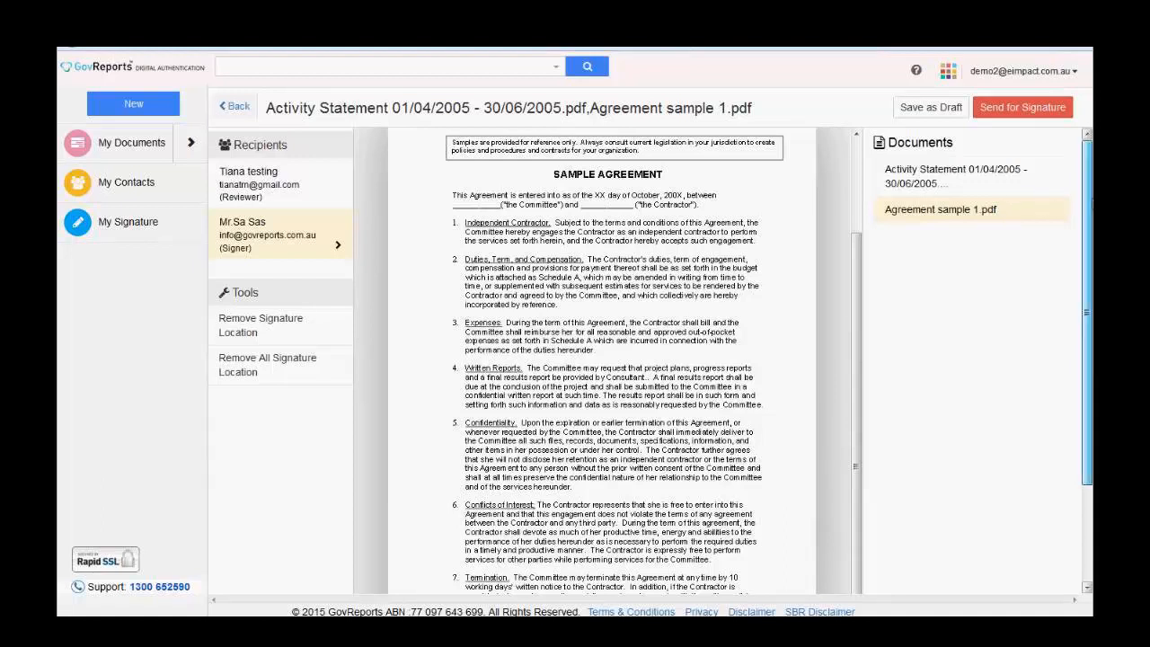
{"action": "scroll", "coordinate": [1088, 315], "scroll_direction": "down", "scroll_amount": 3}
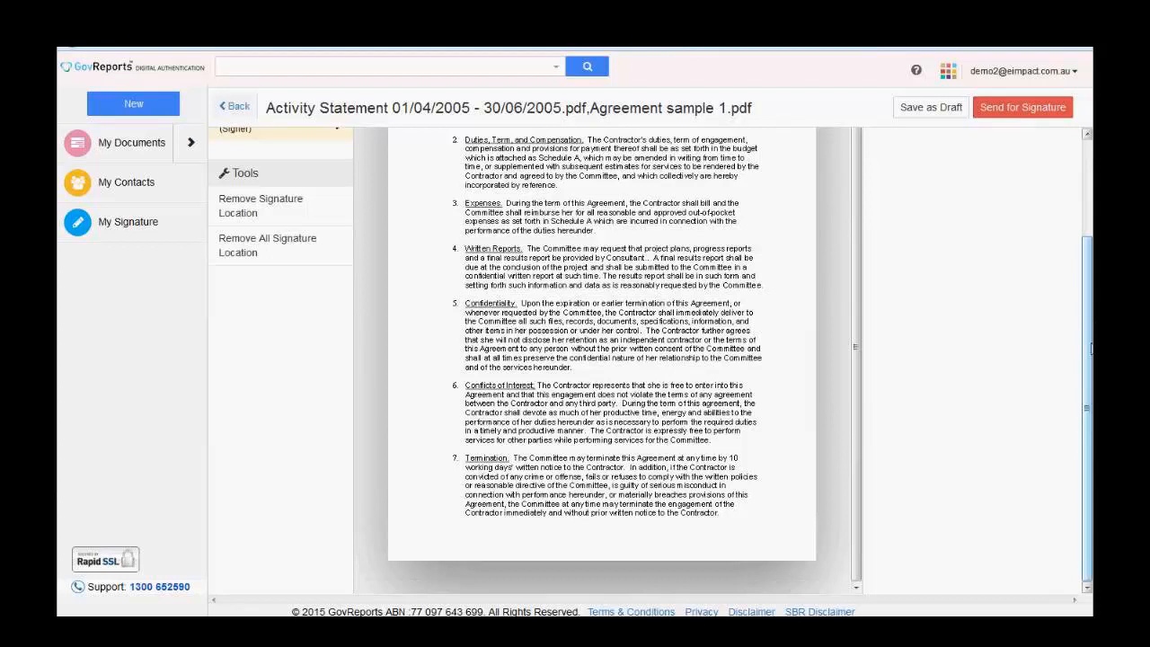
{"action": "scroll", "coordinate": [1091, 349], "scroll_direction": "up", "scroll_amount": 3}
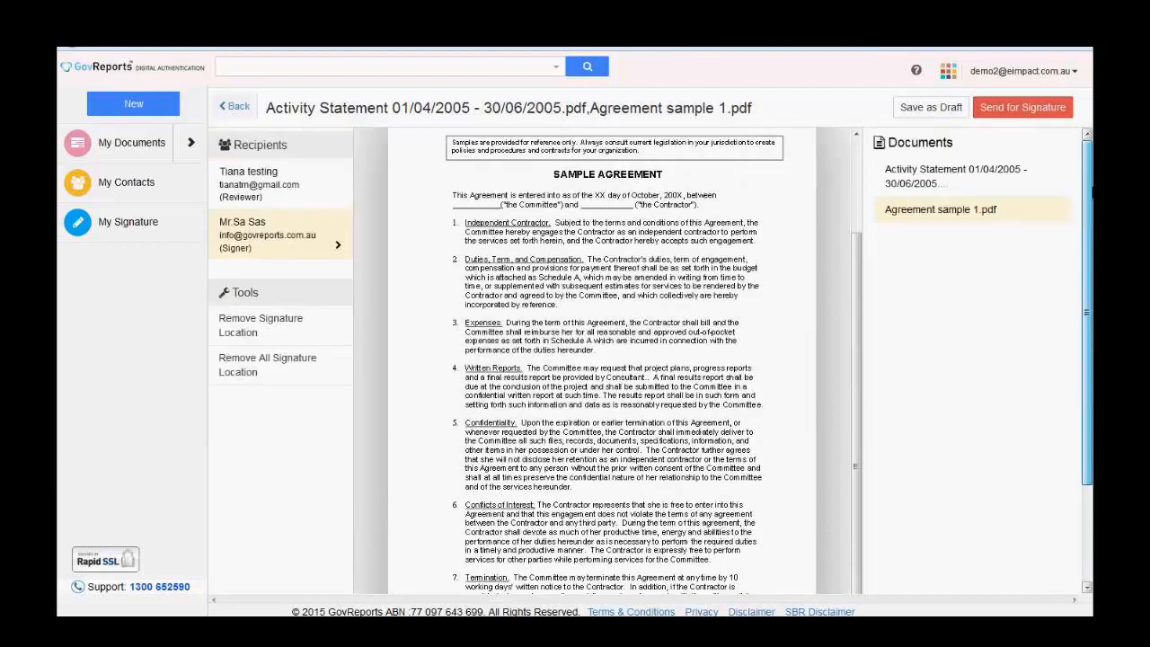
{"action": "left_click_drag", "start_coordinate": [1092, 258], "coordinate": [1092, 272]}
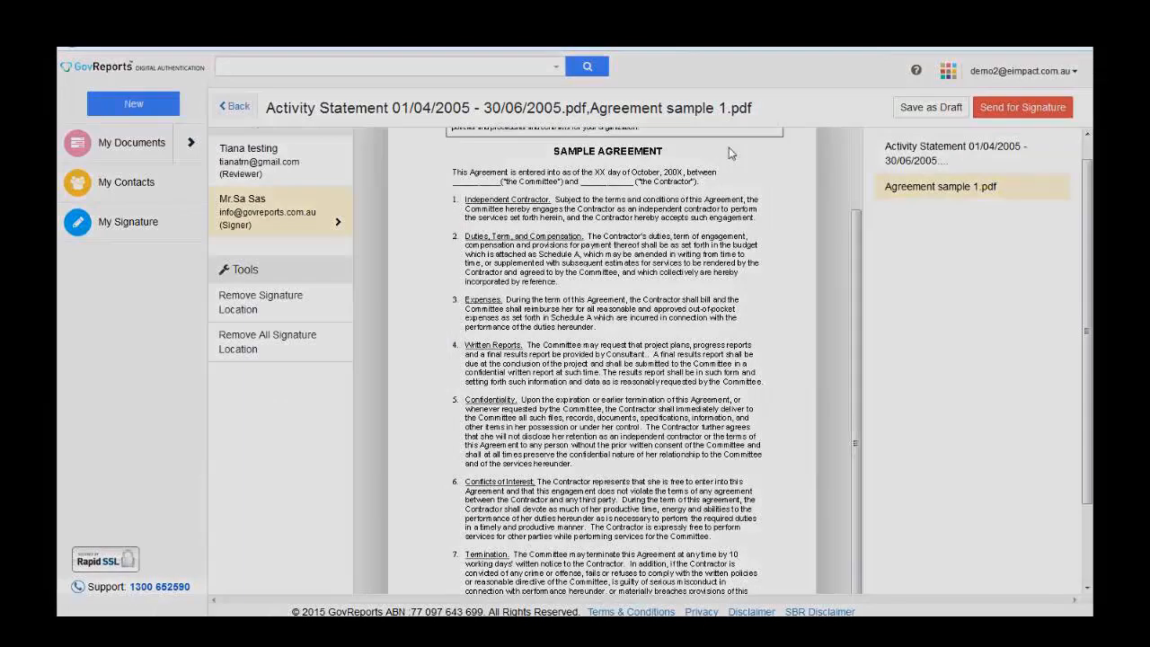
{"action": "left_click", "coordinate": [733, 156]}
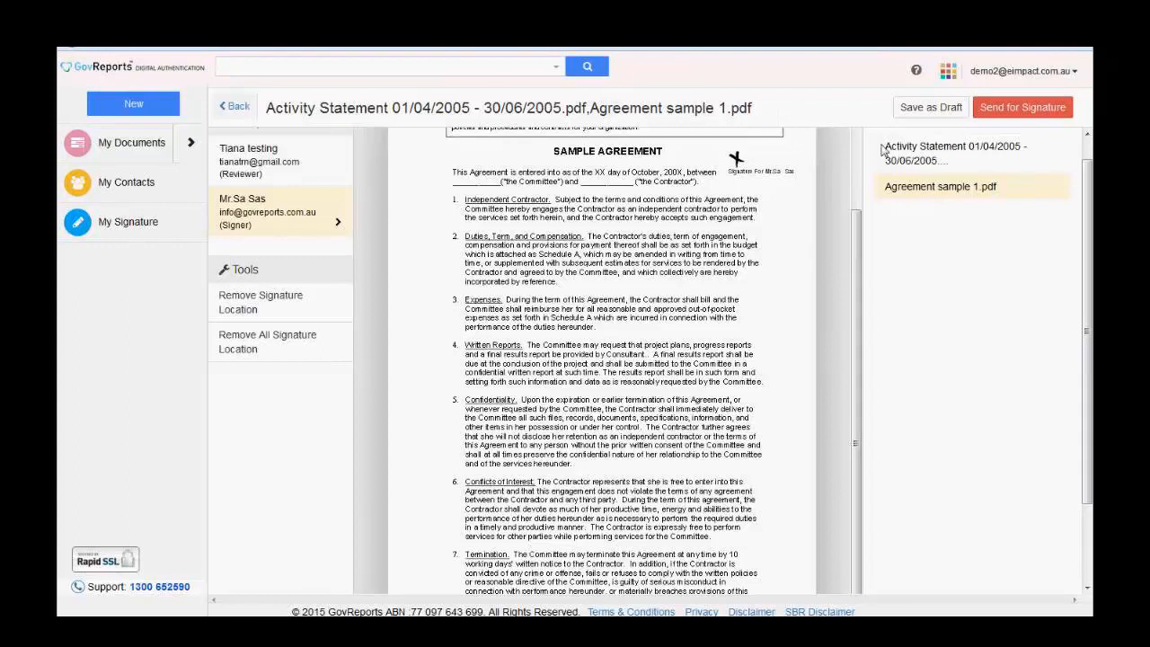
{"action": "left_click", "coordinate": [1031, 114]}
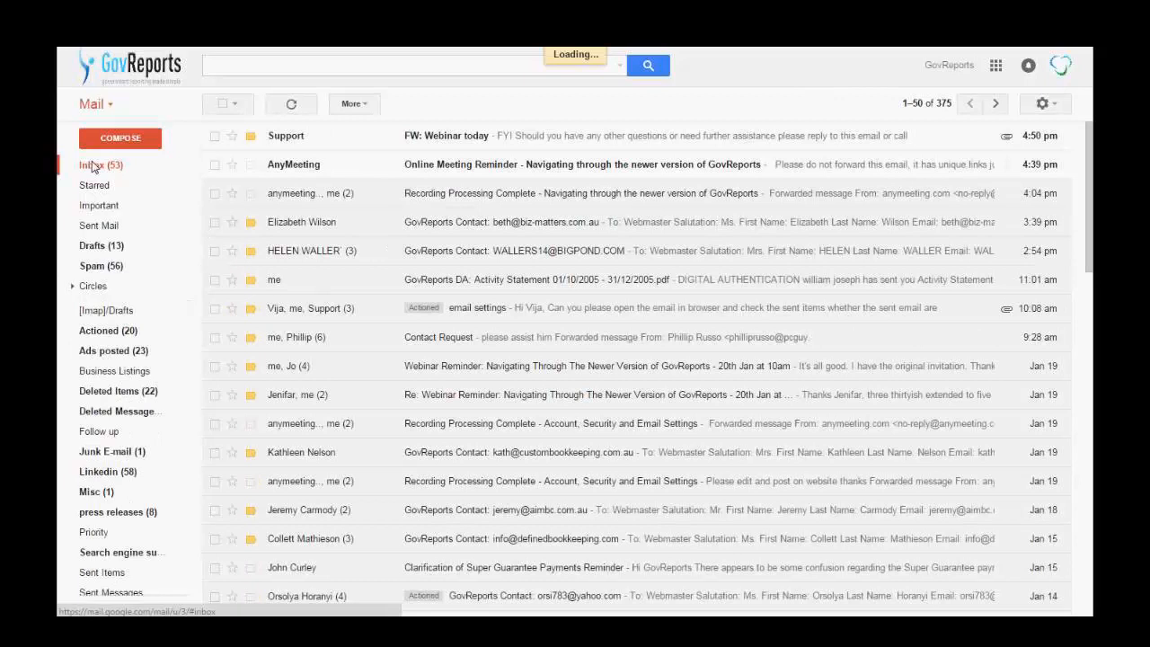
- View the documents from the GovReports signing e-mail, then select the code in the passcode e-mail
{"action": "left_click", "coordinate": [534, 136]}
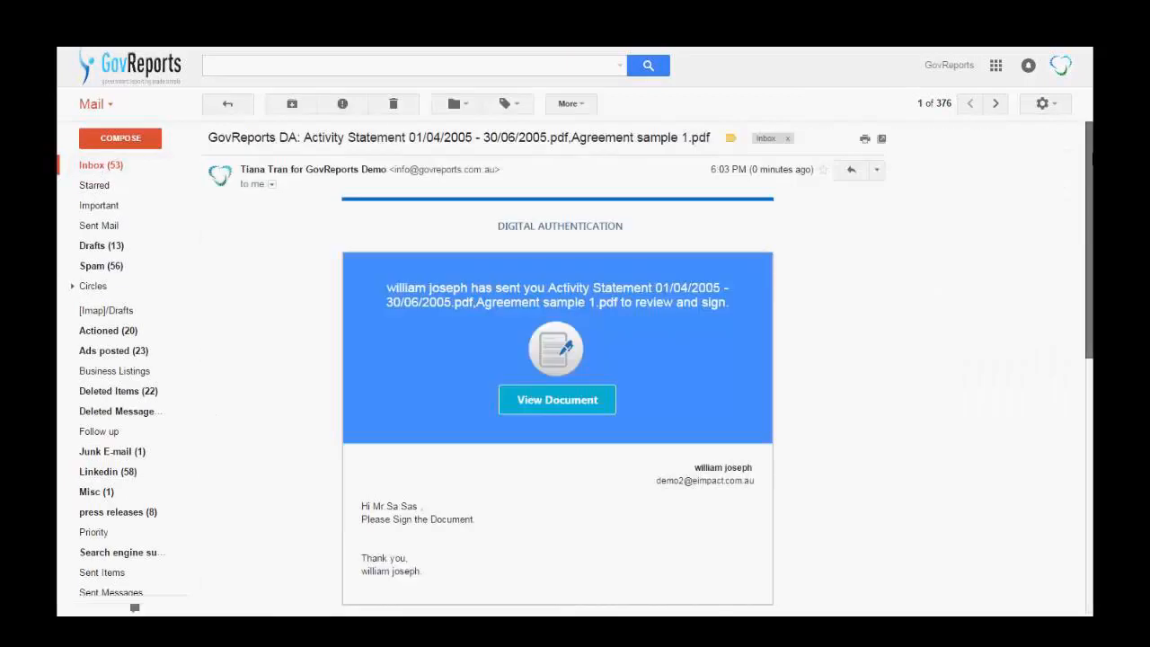
{"action": "left_click_drag", "start_coordinate": [1091, 161], "coordinate": [1093, 257]}
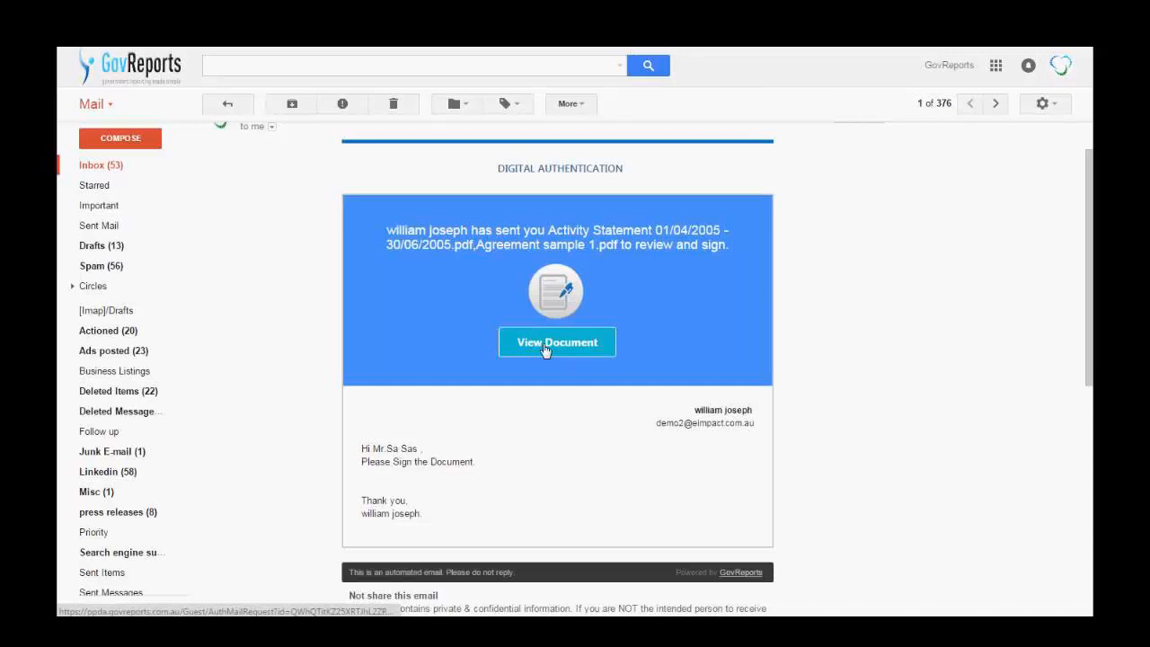
{"action": "left_click_drag", "start_coordinate": [1092, 343], "coordinate": [1091, 277]}
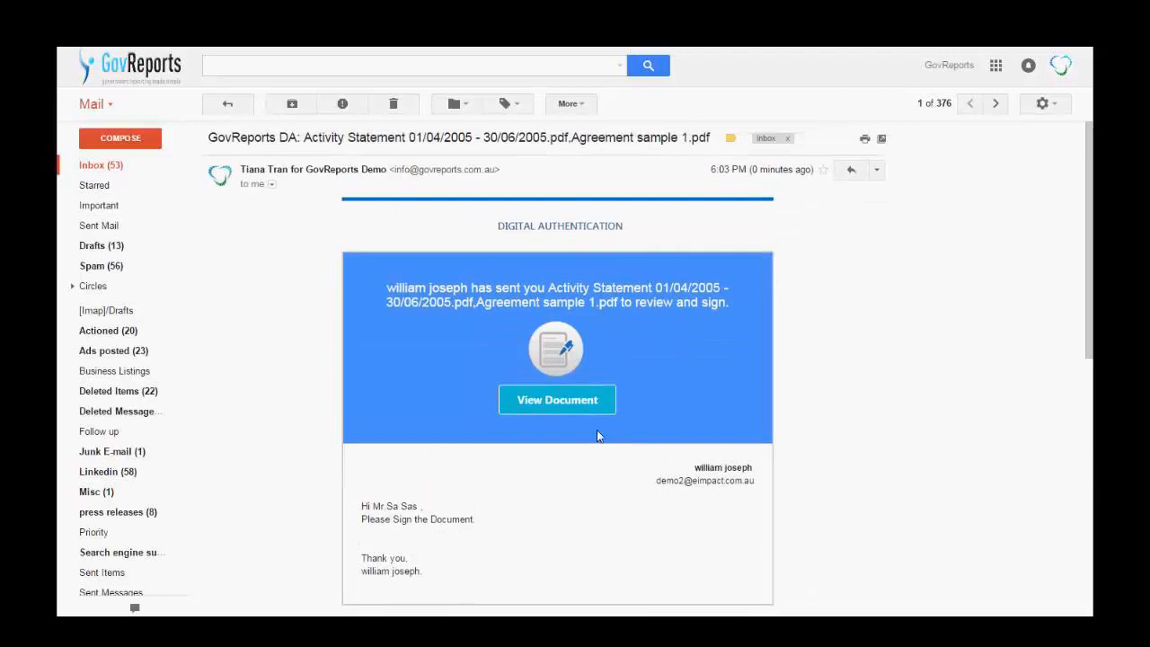
{"action": "left_click", "coordinate": [537, 401]}
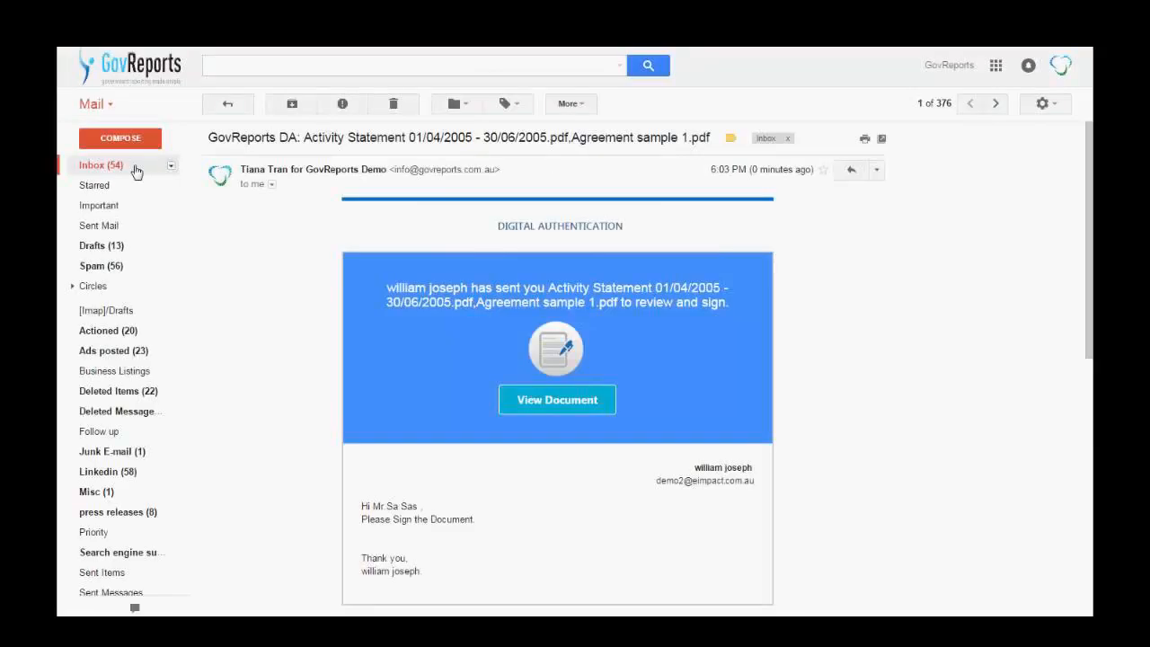
{"action": "left_click", "coordinate": [135, 171]}
{"action": "left_click", "coordinate": [432, 132]}
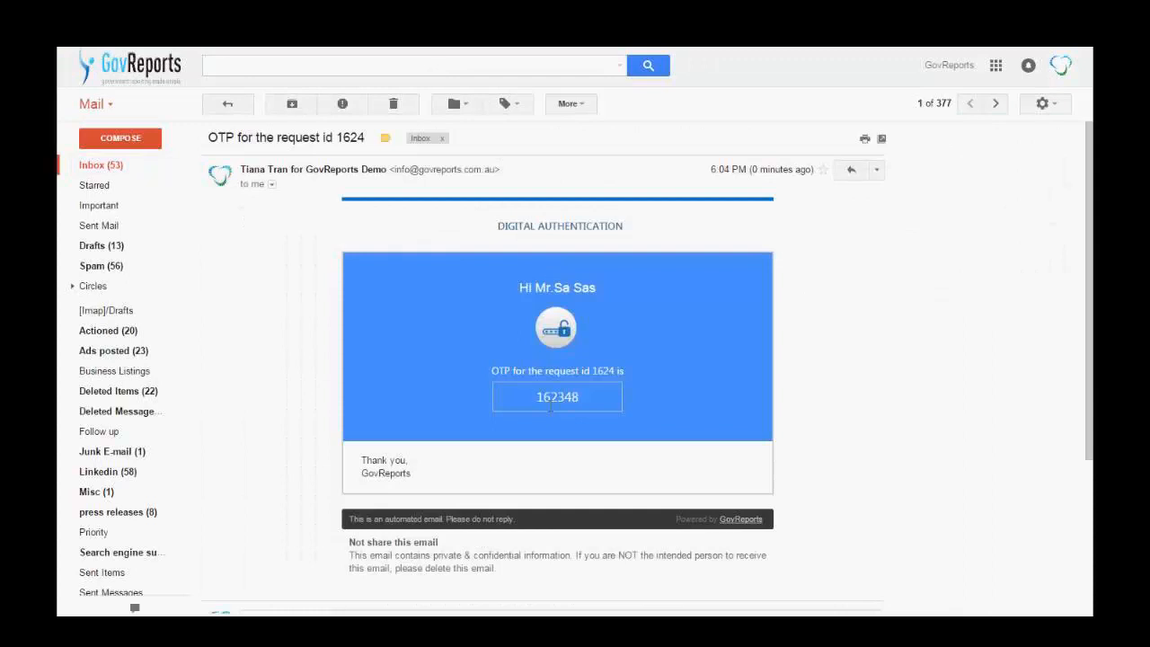
{"action": "left_click_drag", "start_coordinate": [538, 396], "coordinate": [585, 407]}
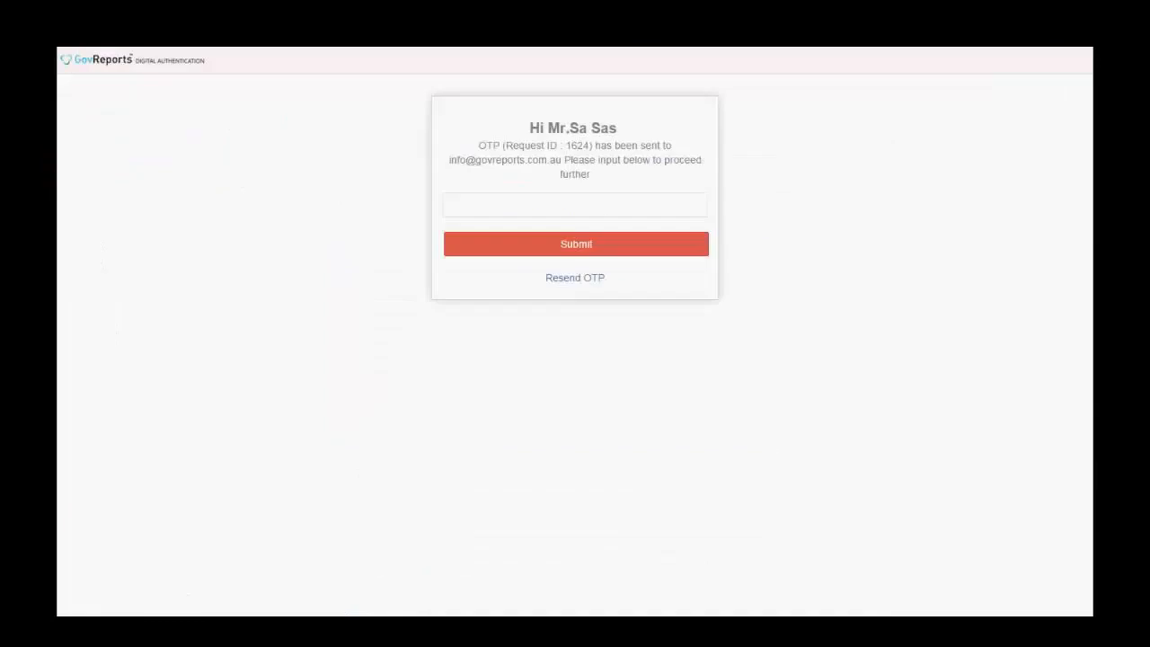
- Enter the e-mailed one-time passcode in the passcode field and submit it
{"action": "left_click", "coordinate": [519, 209]}
{"action": "type", "text": "16"}
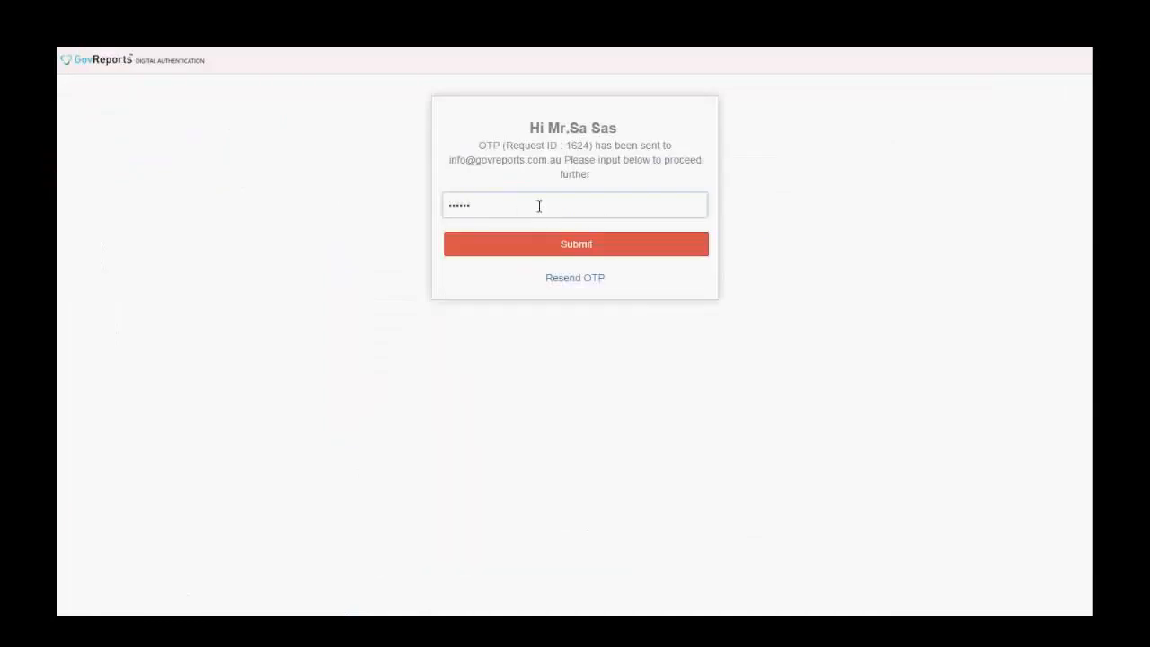
{"action": "left_click", "coordinate": [576, 243]}
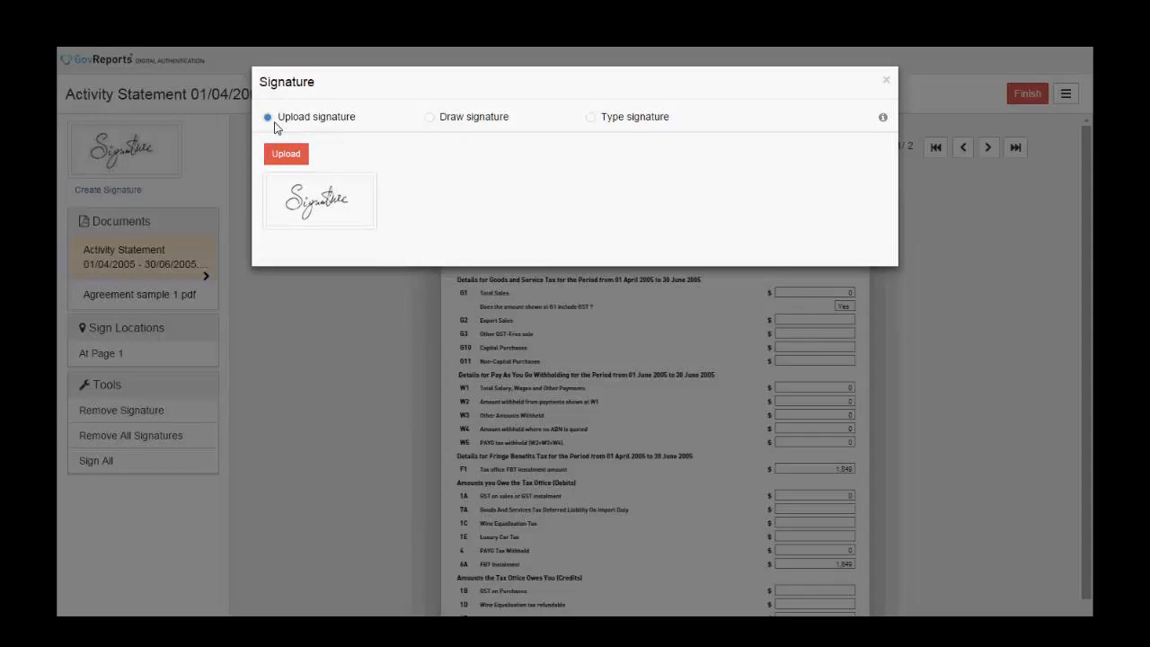
- Save a typed signature reading 'Testing Testing' with Remember Signature kept ticked
{"action": "left_click", "coordinate": [431, 122]}
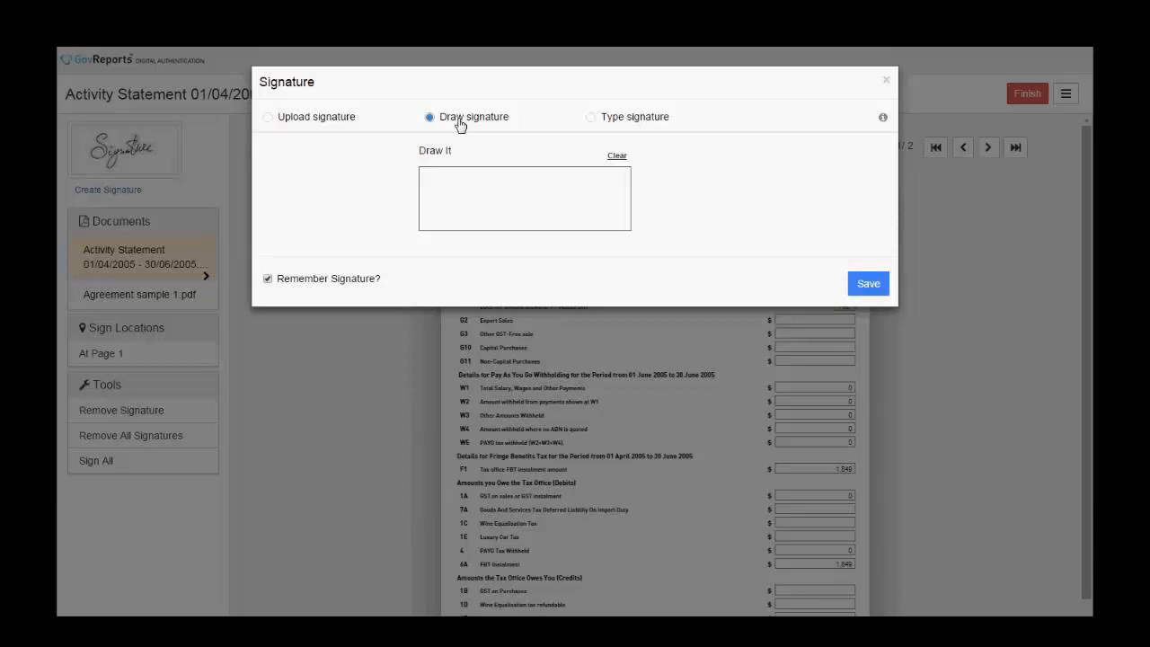
{"action": "left_click", "coordinate": [594, 121]}
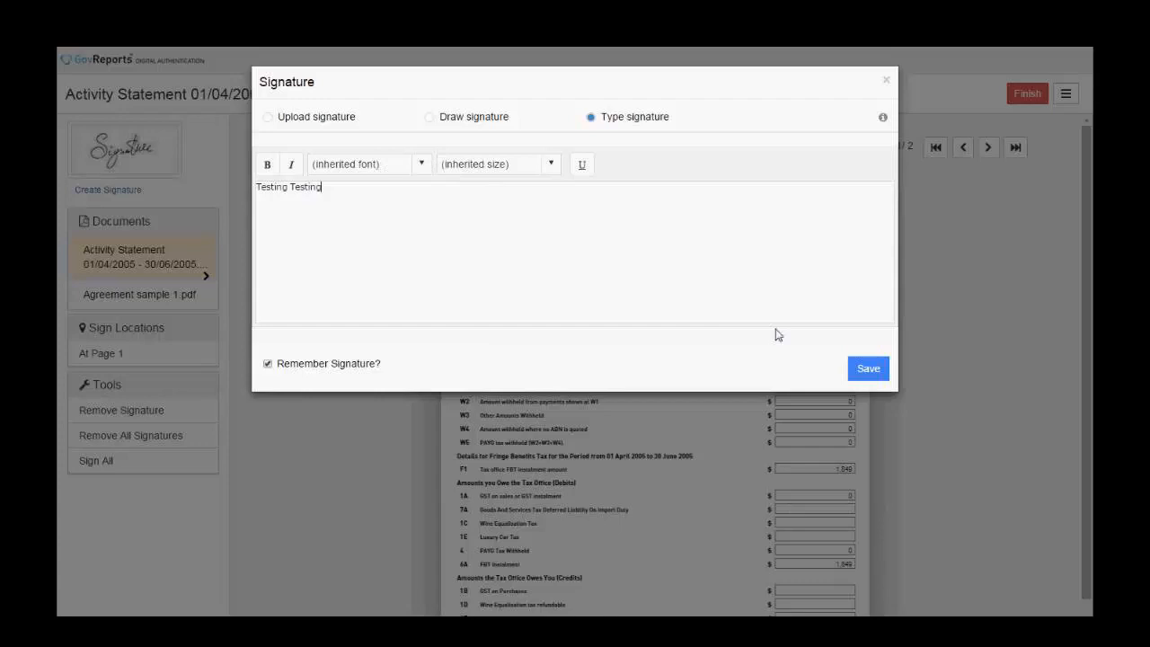
{"action": "left_click", "coordinate": [874, 372]}
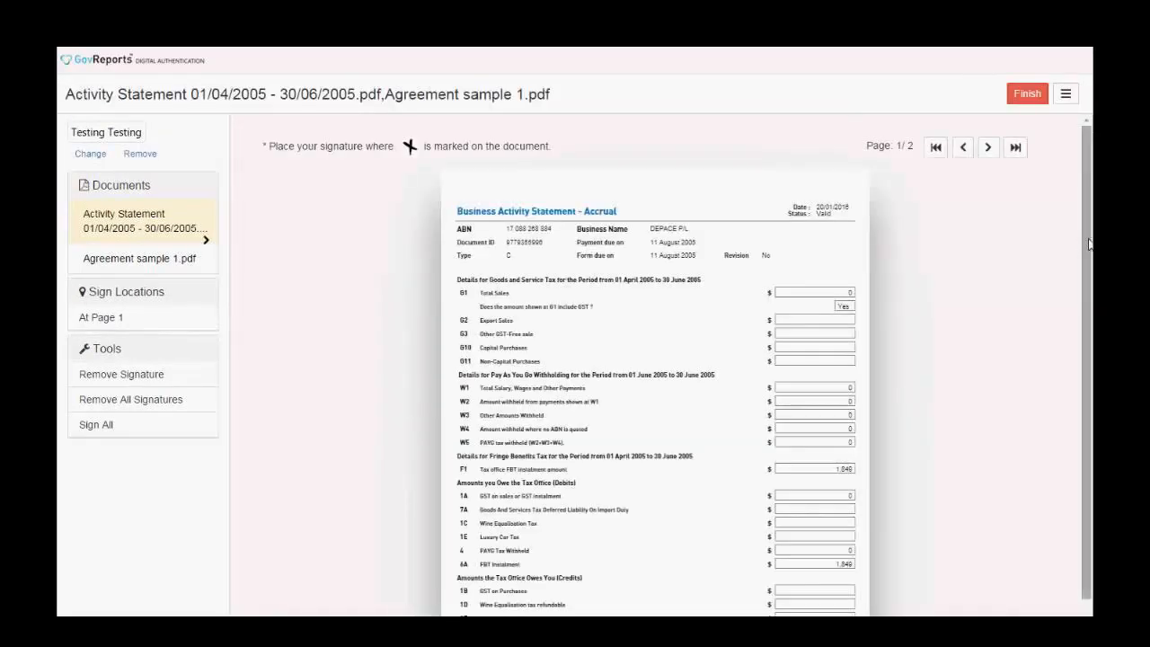
- Place the signature at the Declaration's marked spot and finish signing
{"action": "left_click_drag", "start_coordinate": [1089, 243], "coordinate": [1088, 388]}
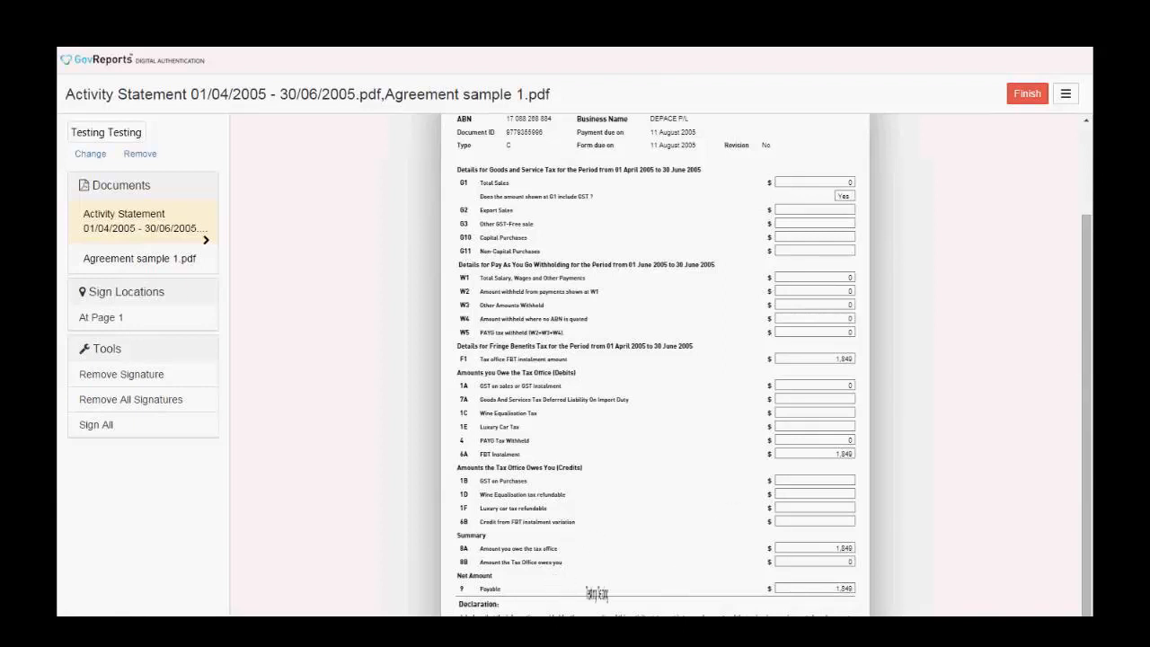
{"action": "left_click", "coordinate": [531, 570]}
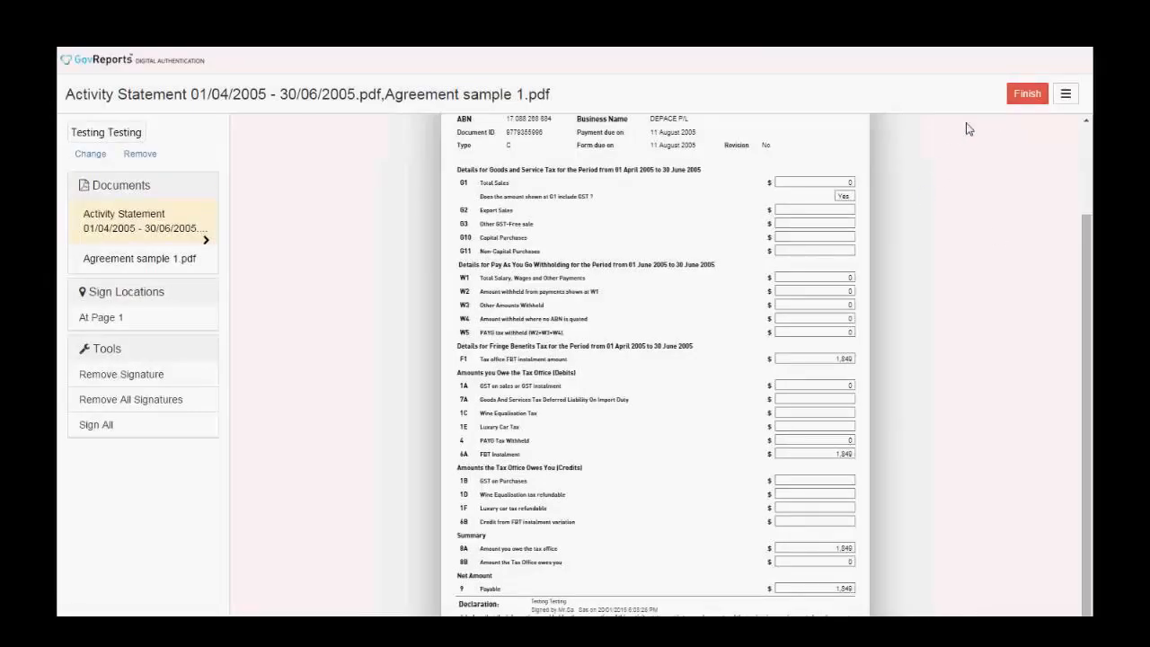
{"action": "left_click", "coordinate": [1022, 96]}
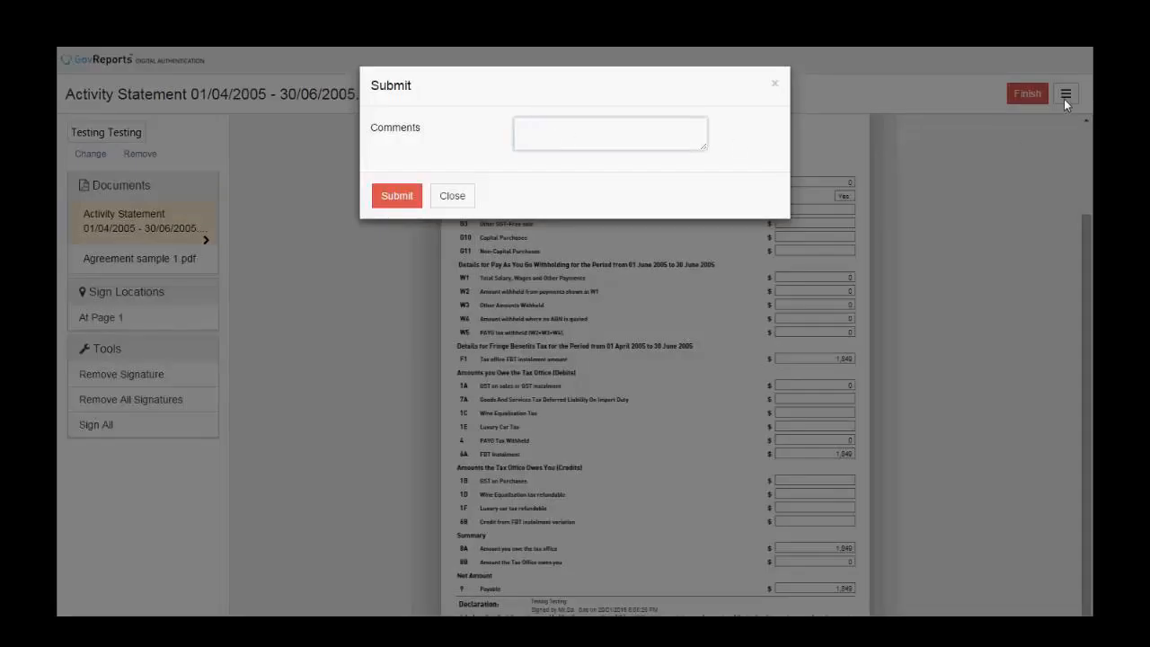
- Reopen the submission form and submit with the comment 'when are you lodging'
{"action": "left_click", "coordinate": [776, 85]}
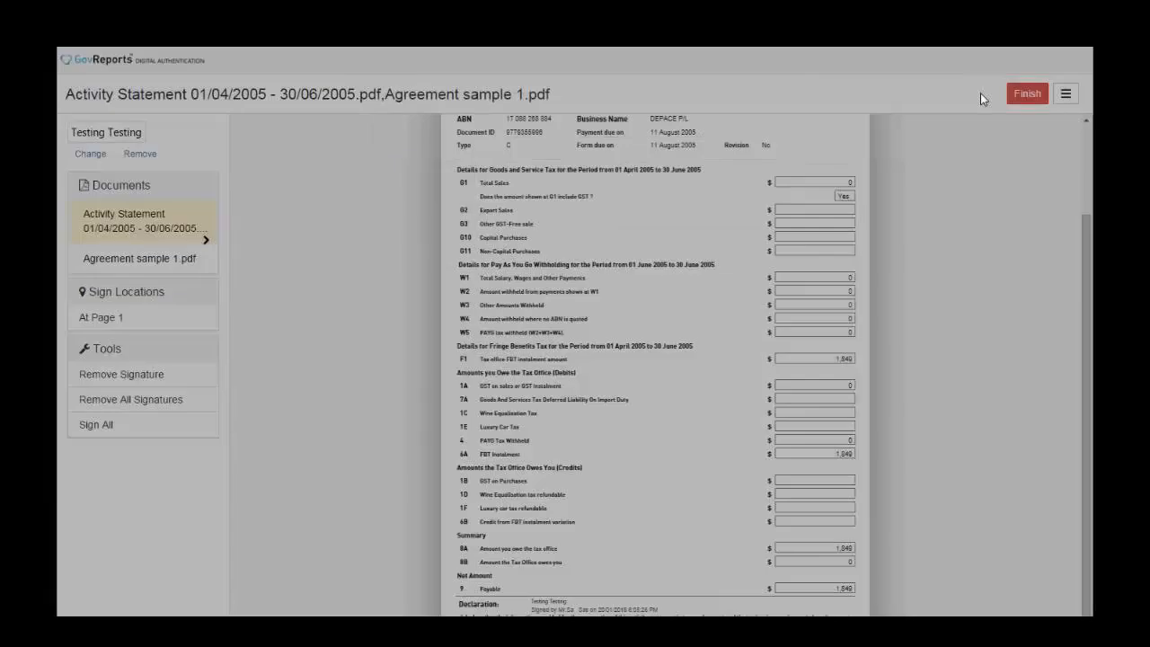
{"action": "left_click", "coordinate": [1066, 94]}
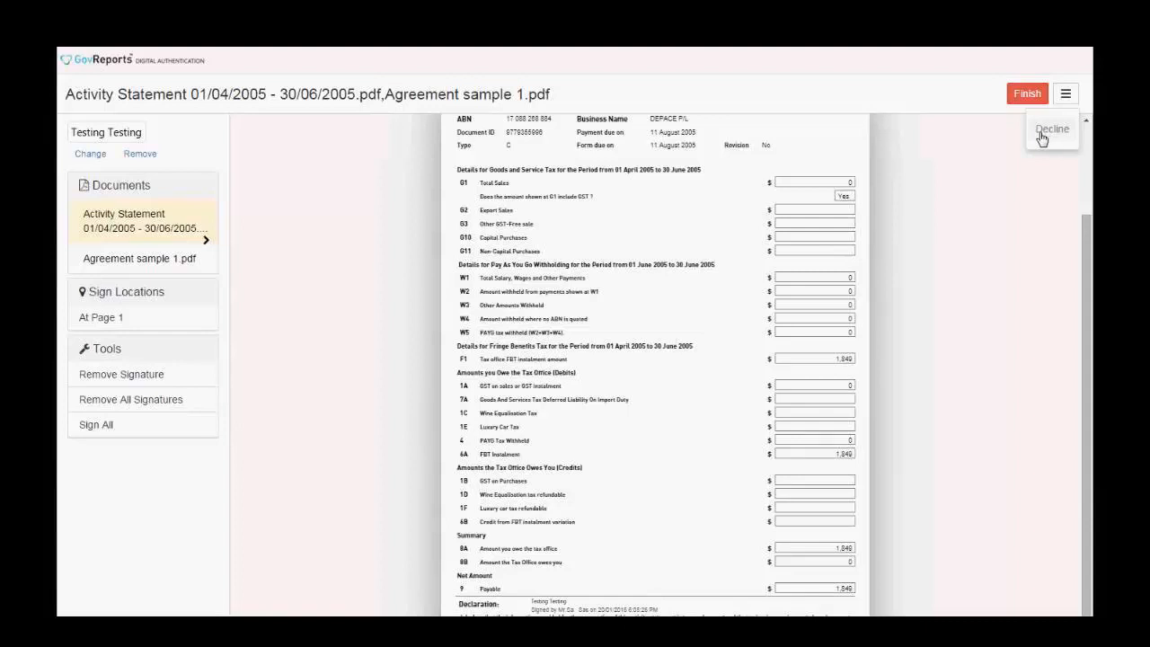
{"action": "left_click", "coordinate": [1025, 100]}
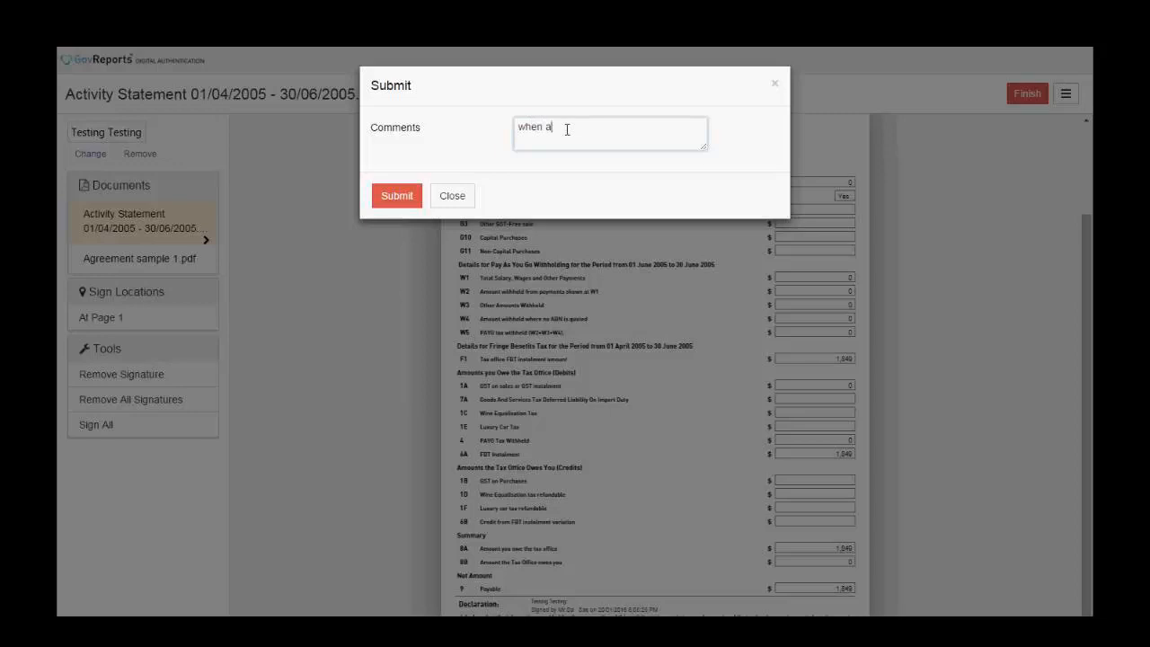
{"action": "type", "text": "when are you lodging"}
{"action": "left_click", "coordinate": [401, 200]}
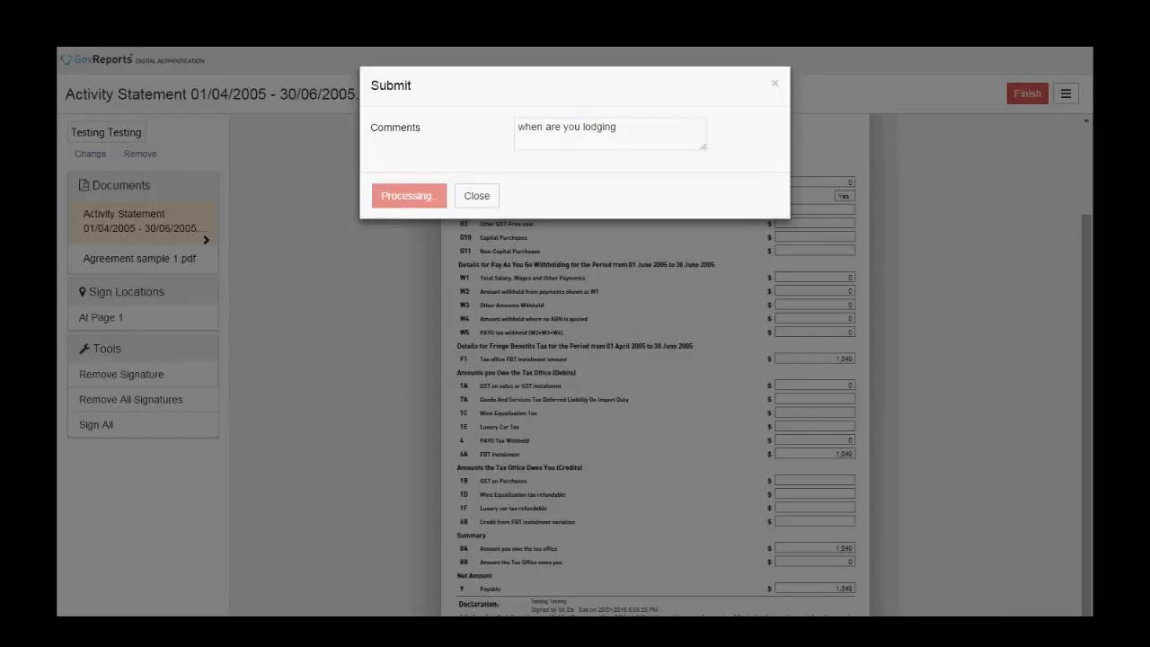
{"action": "mouse_move", "coordinate": [479, 628]}
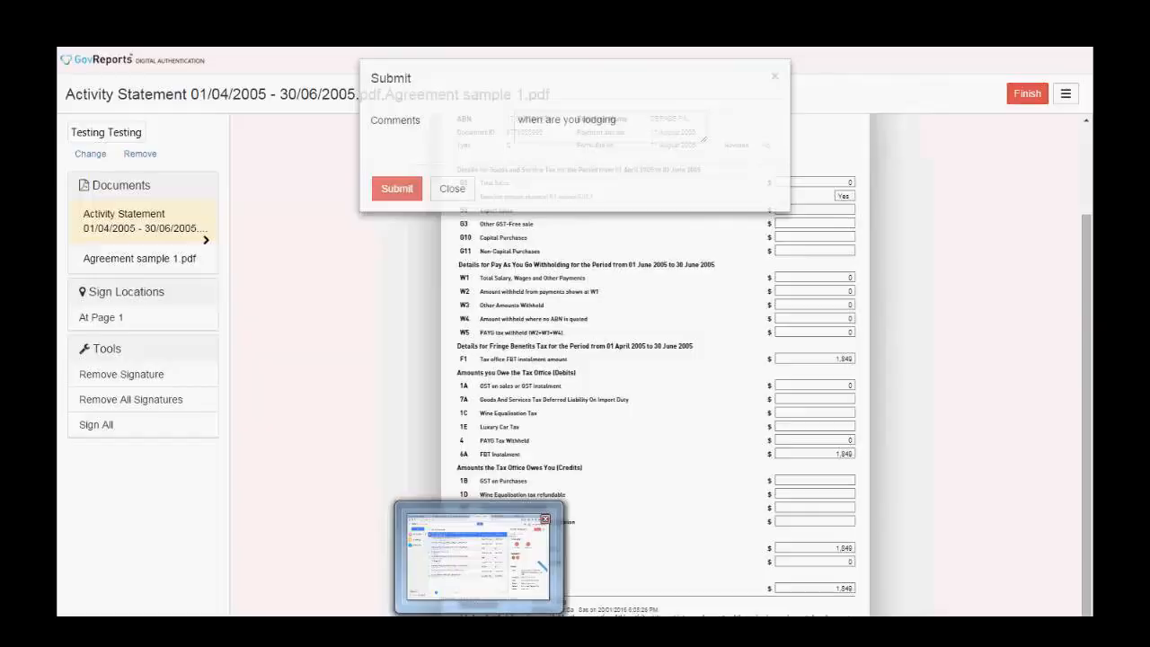
- In the sender's window, refresh My Documents and open the Activity Statement 01/04/2005 - 30/06/2005
{"action": "left_click", "coordinate": [479, 628]}
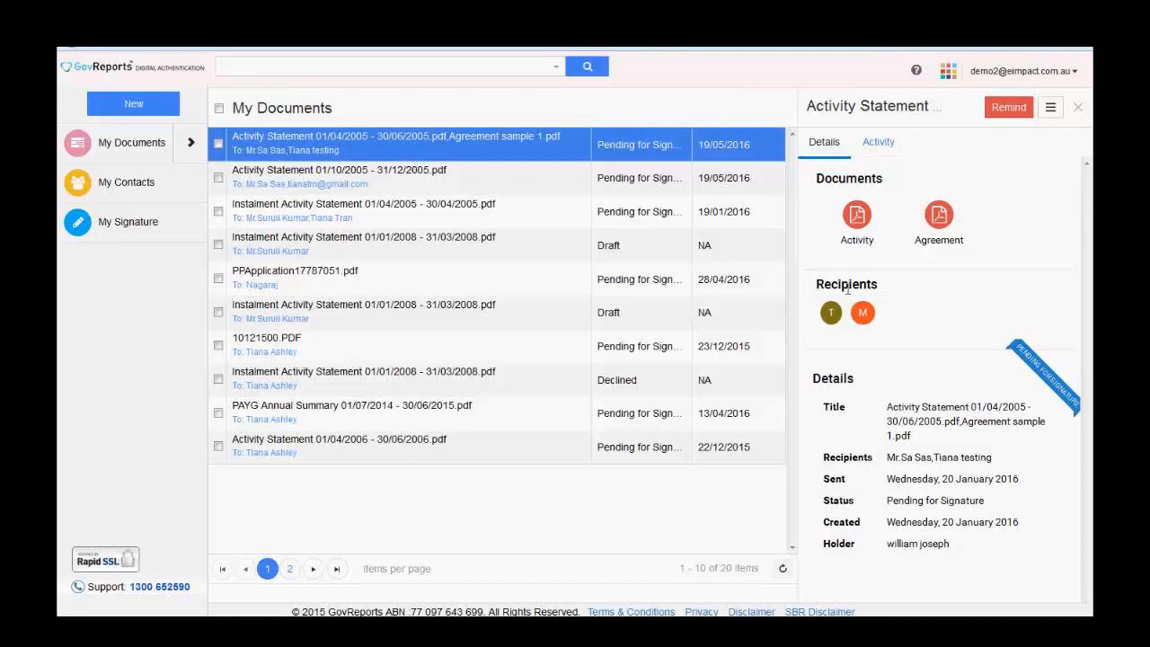
{"action": "left_click", "coordinate": [127, 146]}
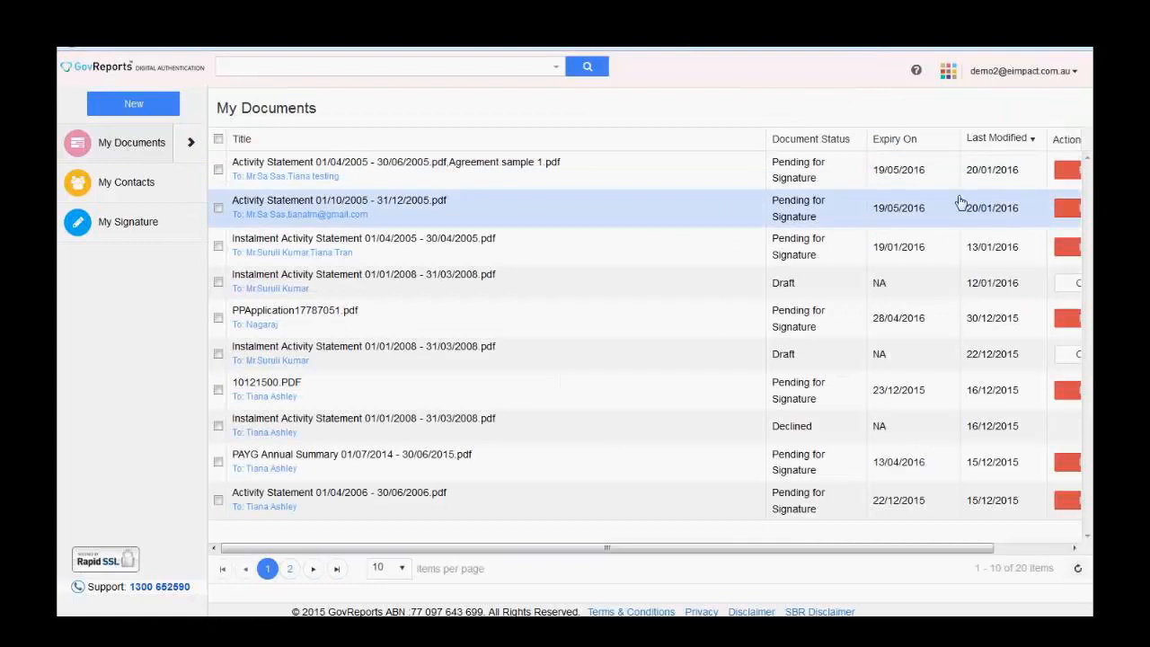
{"action": "left_click", "coordinate": [586, 170]}
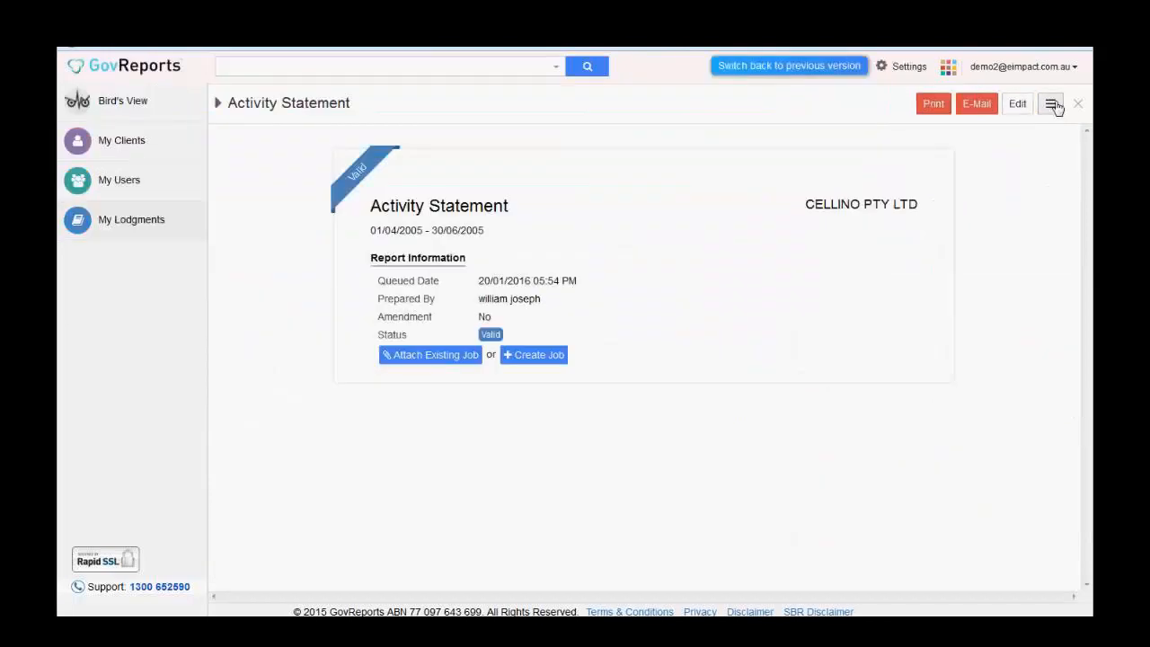
- Check the report's actions menu, then go to Bird's View showing 28 saved and 19 lodged reports
{"action": "left_click", "coordinate": [1052, 106]}
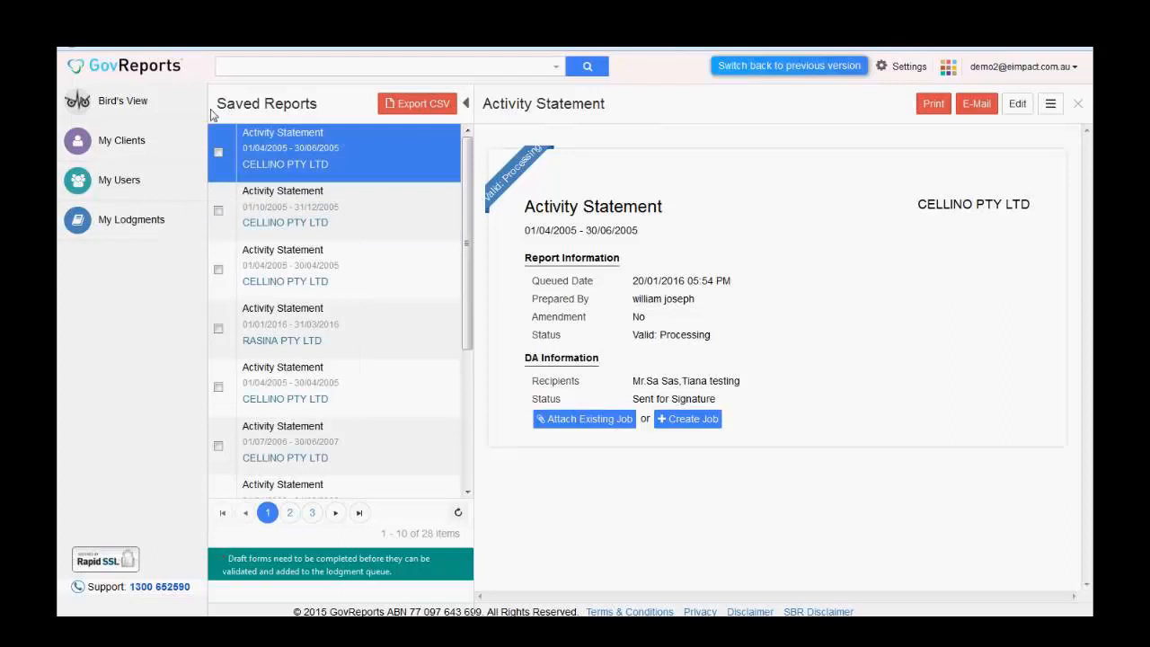
{"action": "left_click", "coordinate": [136, 105]}
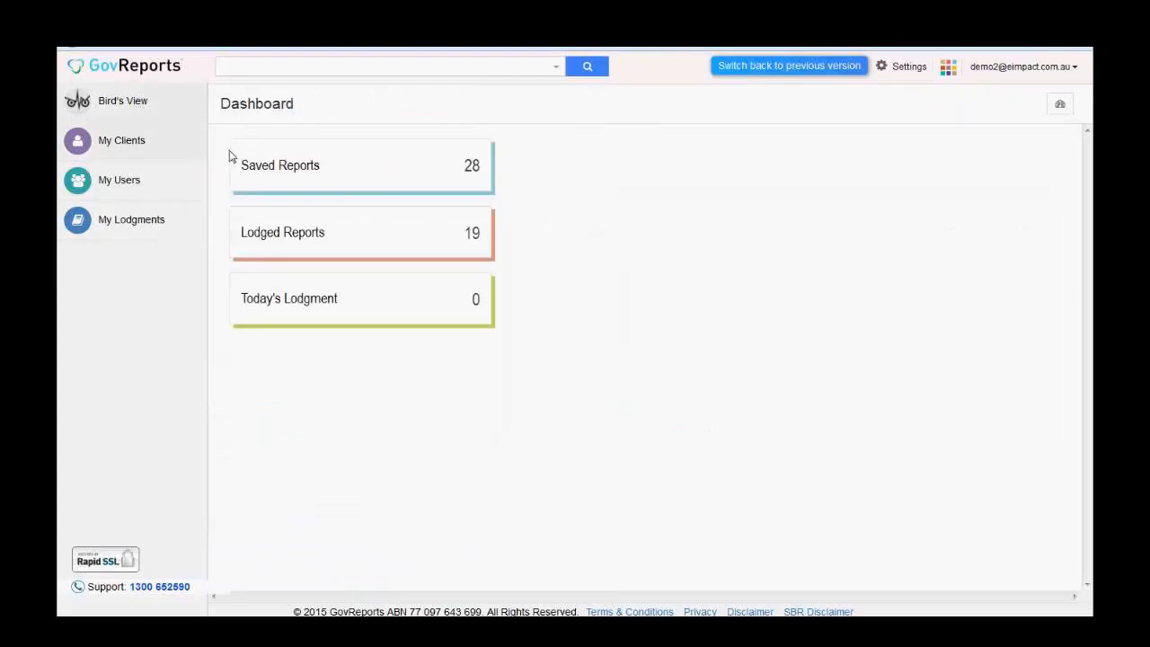
- Find the Activity Statement 01/04/2006 - 30/06/2006 on page 2 of Saved Reports and open it
{"action": "left_click", "coordinate": [349, 176]}
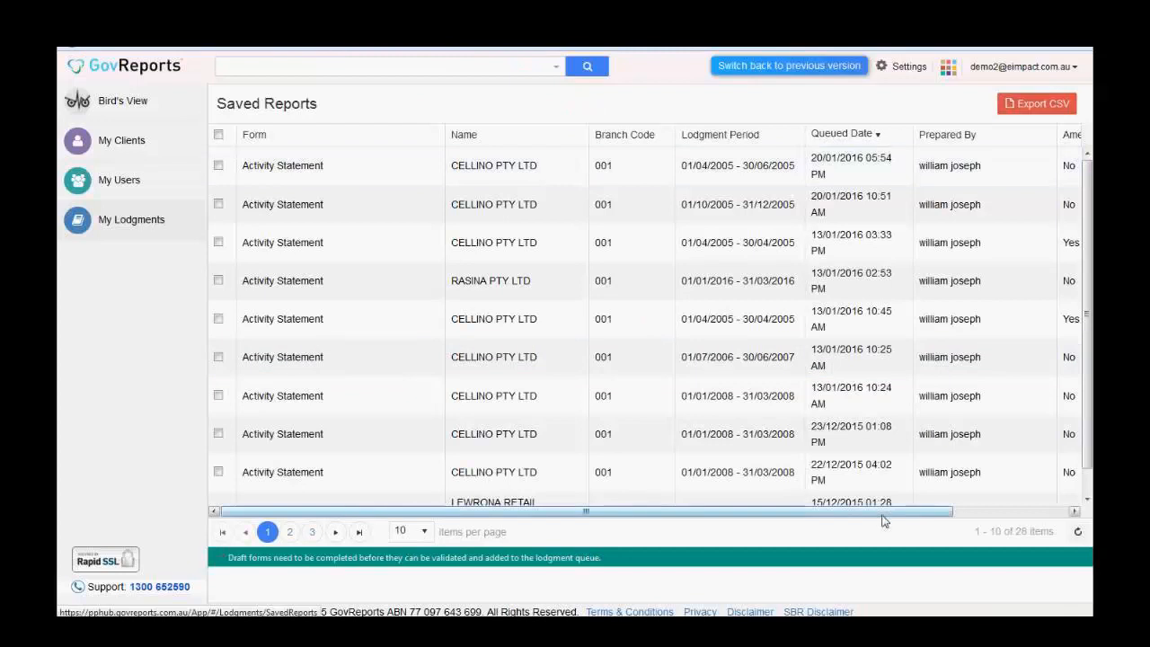
{"action": "scroll", "coordinate": [998, 503], "scroll_direction": "right", "scroll_amount": 3}
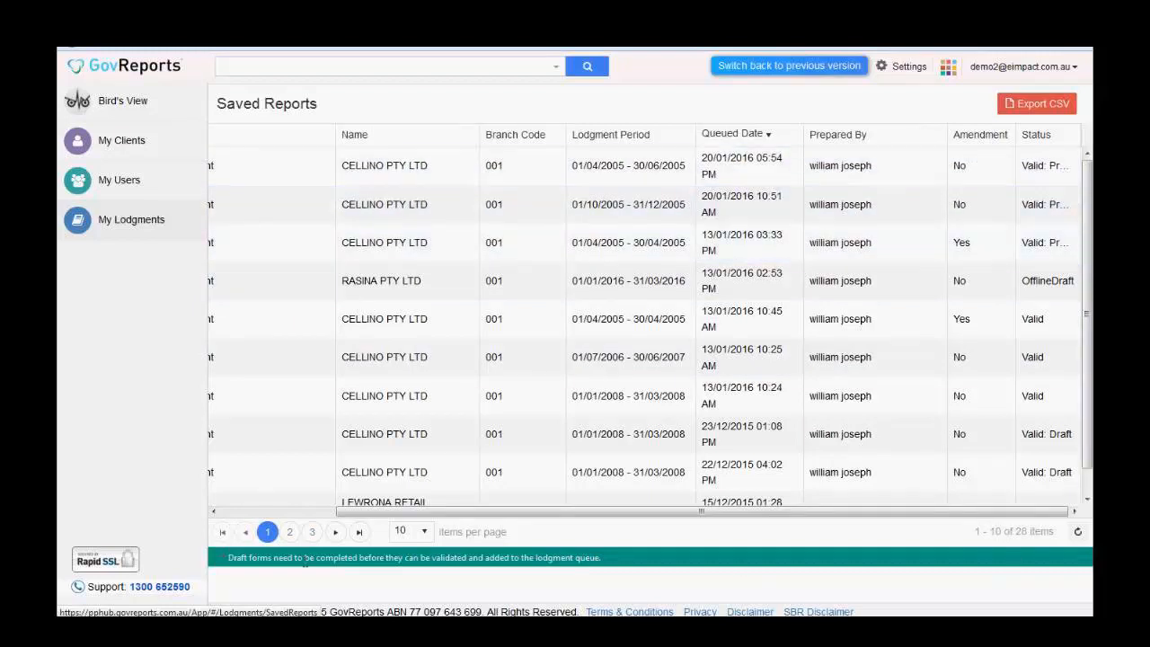
{"action": "left_click", "coordinate": [290, 532]}
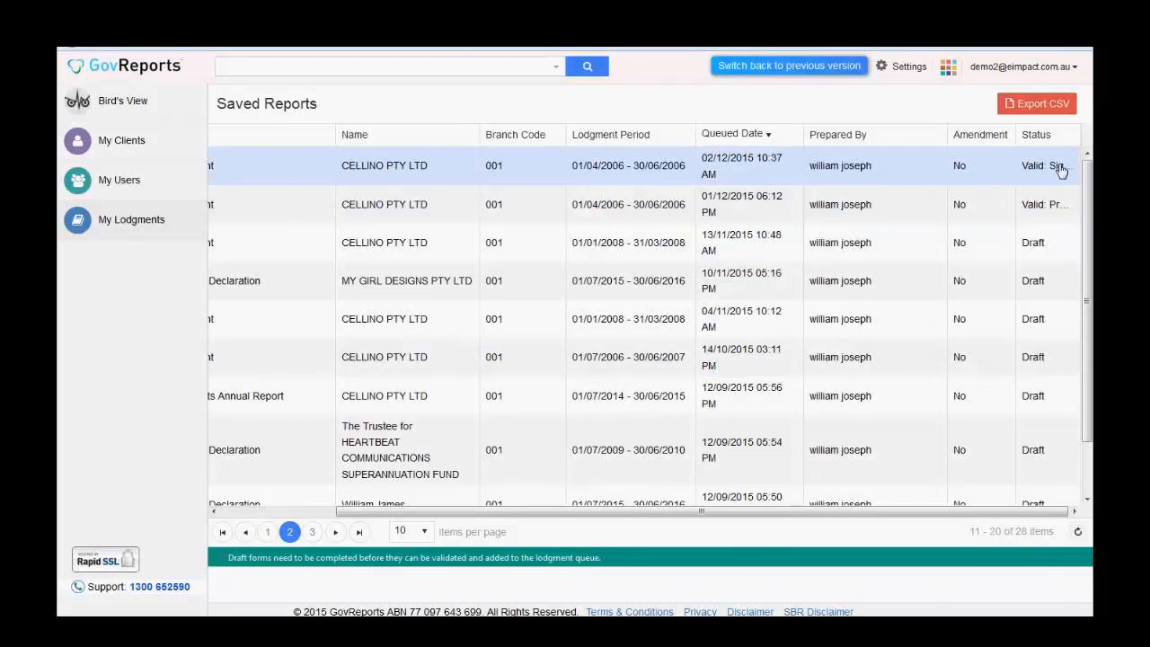
{"action": "left_click", "coordinate": [1059, 169]}
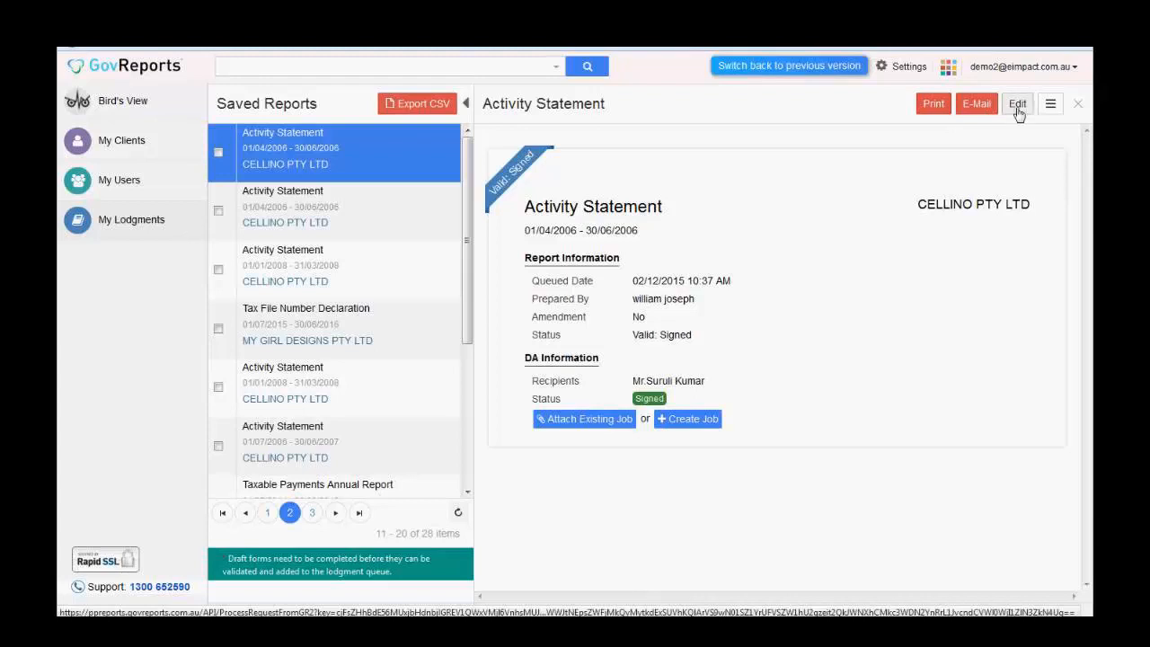
- Open and close the signed Activity Statement's extra-actions menu twice to review its options
{"action": "left_click", "coordinate": [1057, 111]}
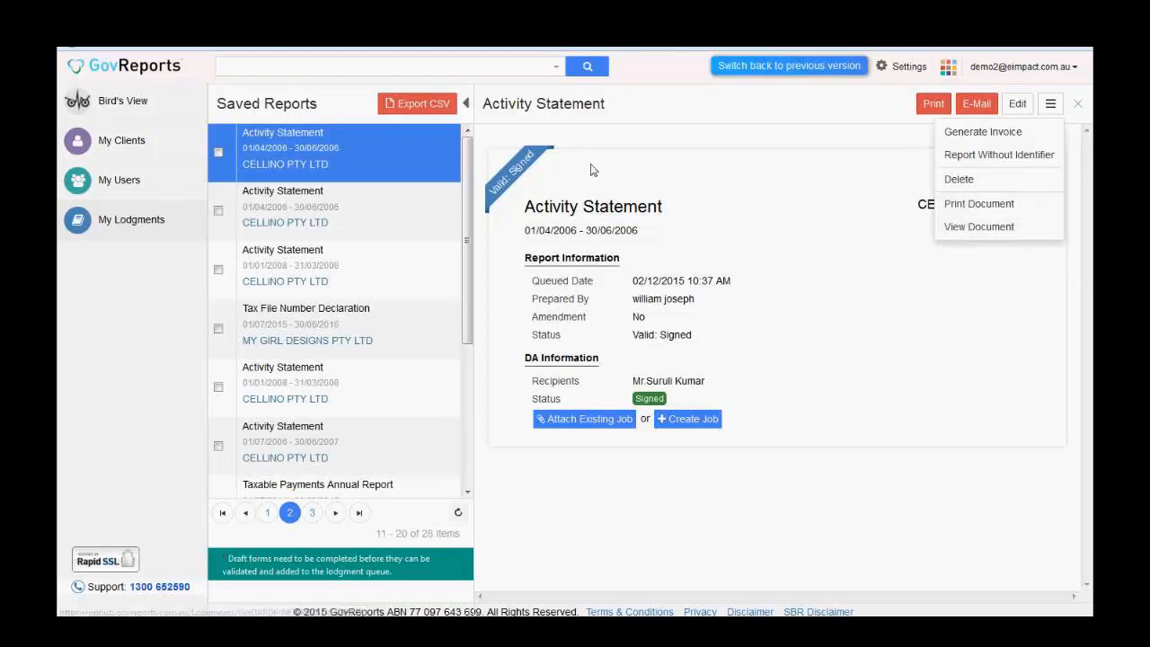
{"action": "left_click", "coordinate": [757, 104]}
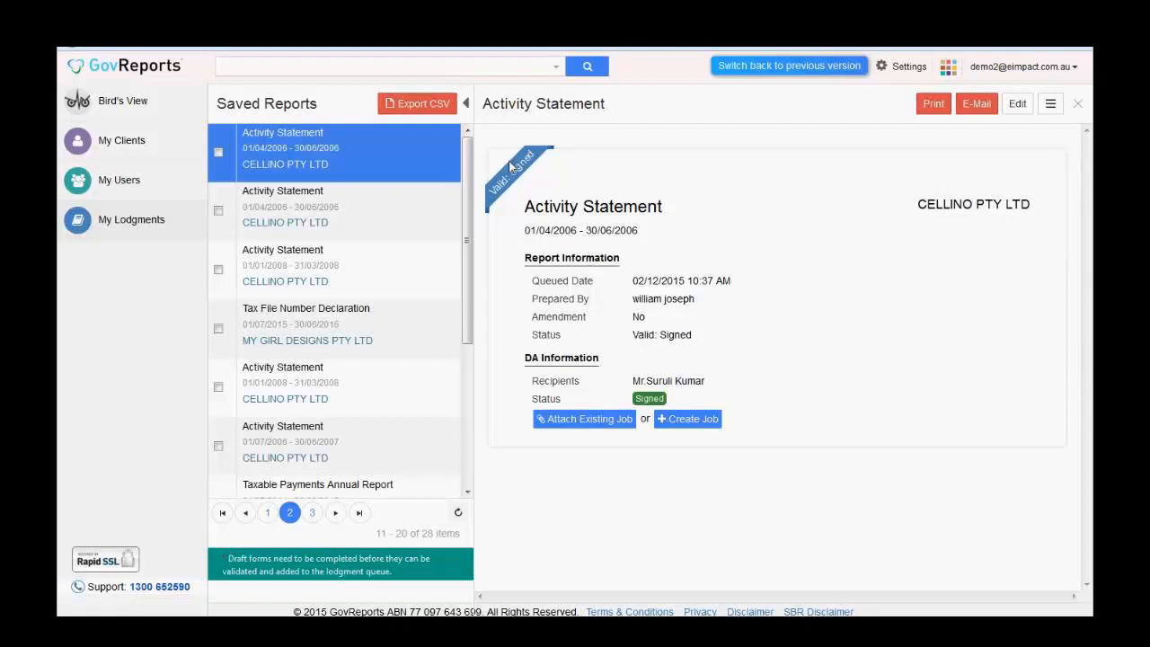
{"action": "left_click", "coordinate": [1066, 108]}
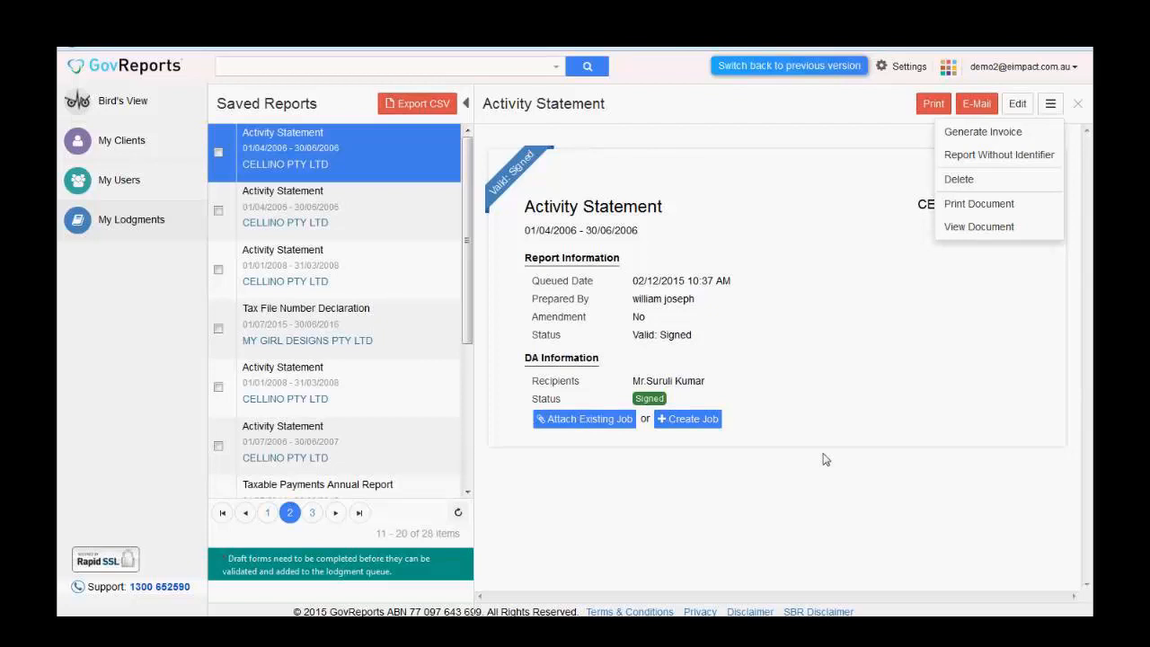
{"action": "left_click", "coordinate": [749, 126]}
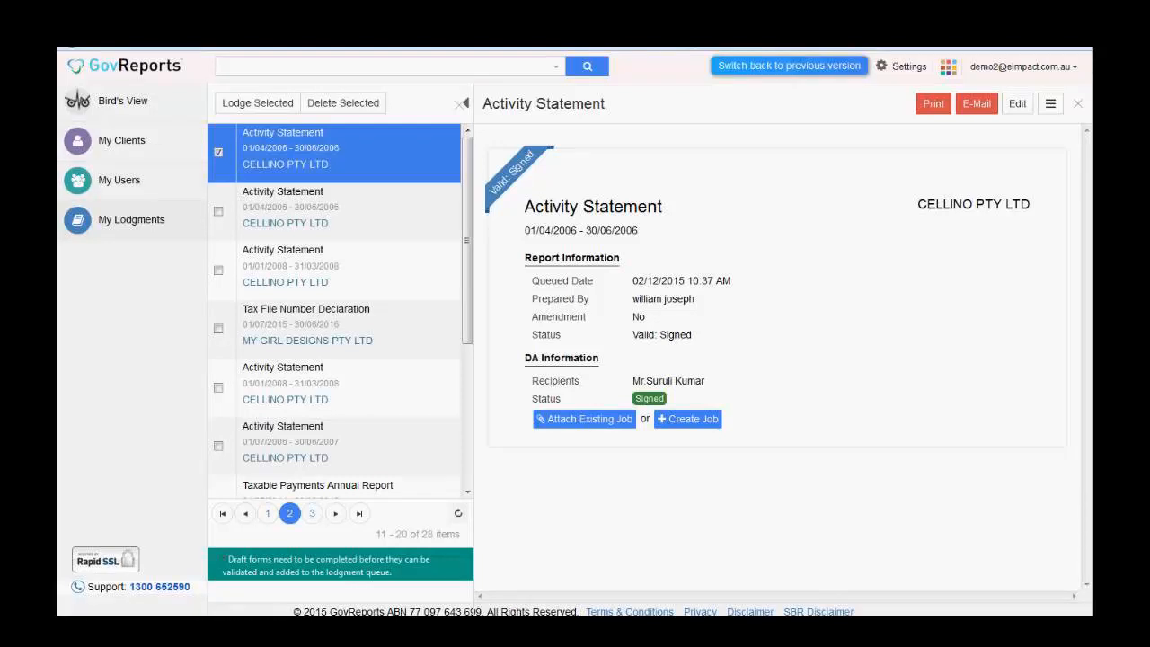
- Return to the Dashboard via Bird's View and list the other apps: CLM, IAM, Digital Authentication, Analytics
{"action": "left_click", "coordinate": [152, 105]}
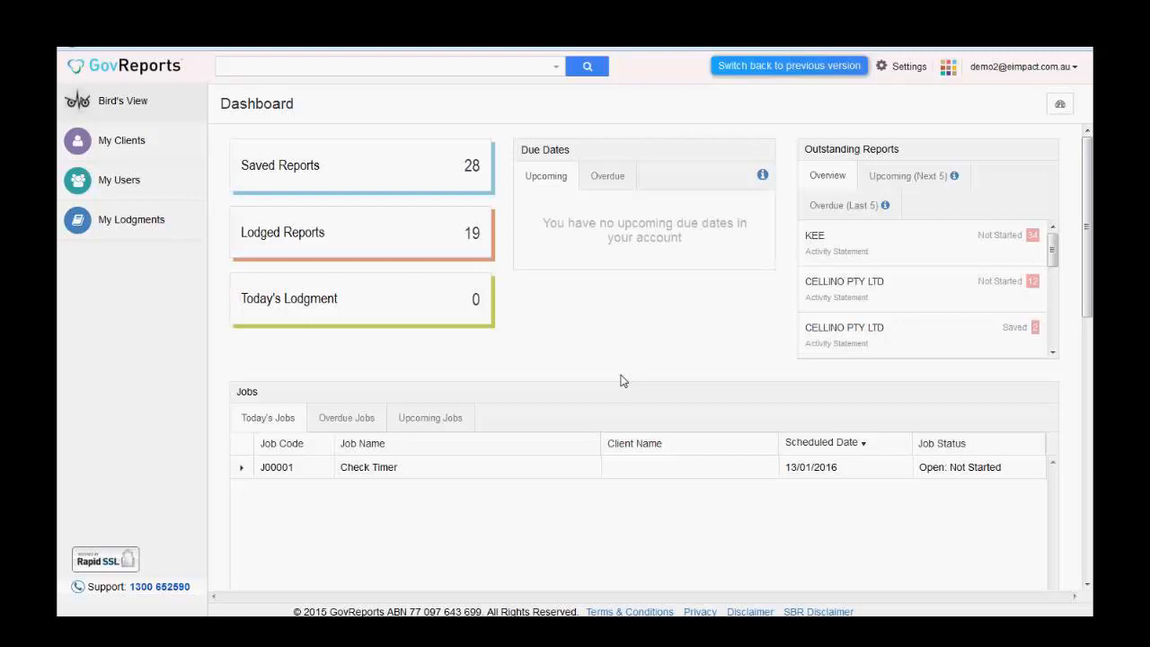
{"action": "left_click", "coordinate": [951, 71]}
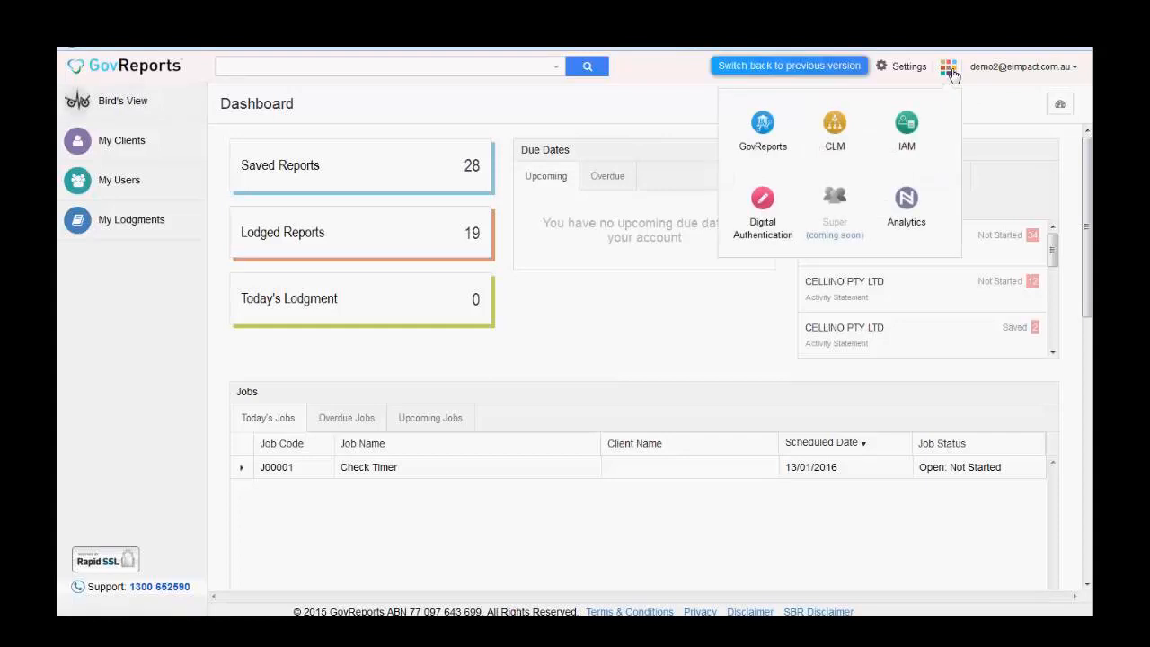